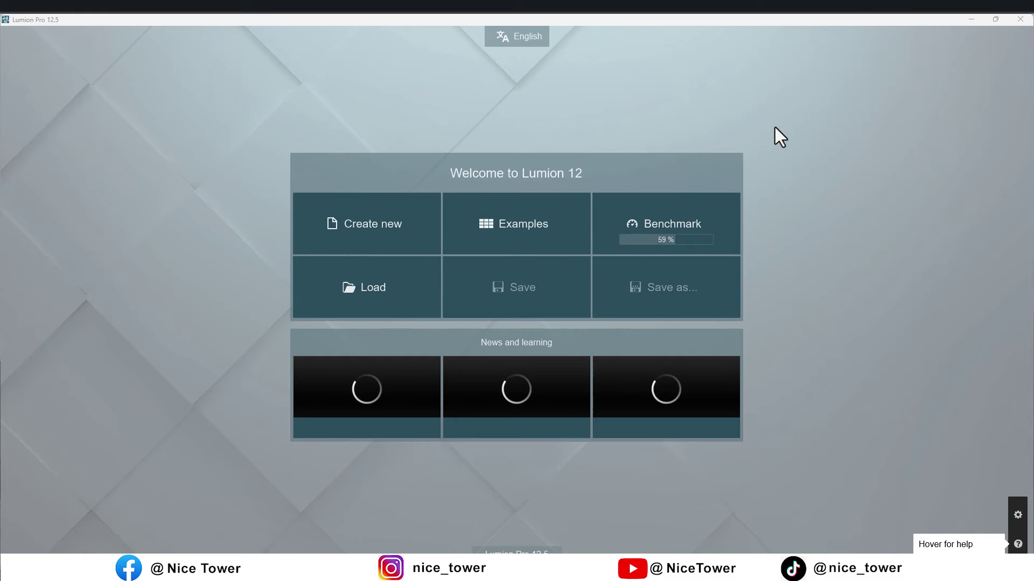
- Start a new Plain environment project and import the Villa 009.skp model
left_click(360, 203)
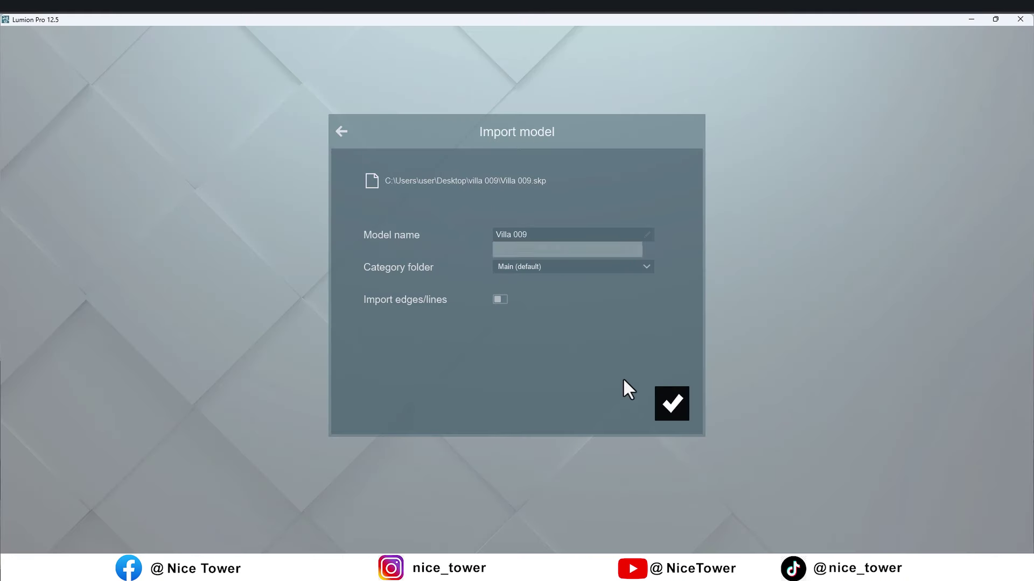
left_click(667, 412)
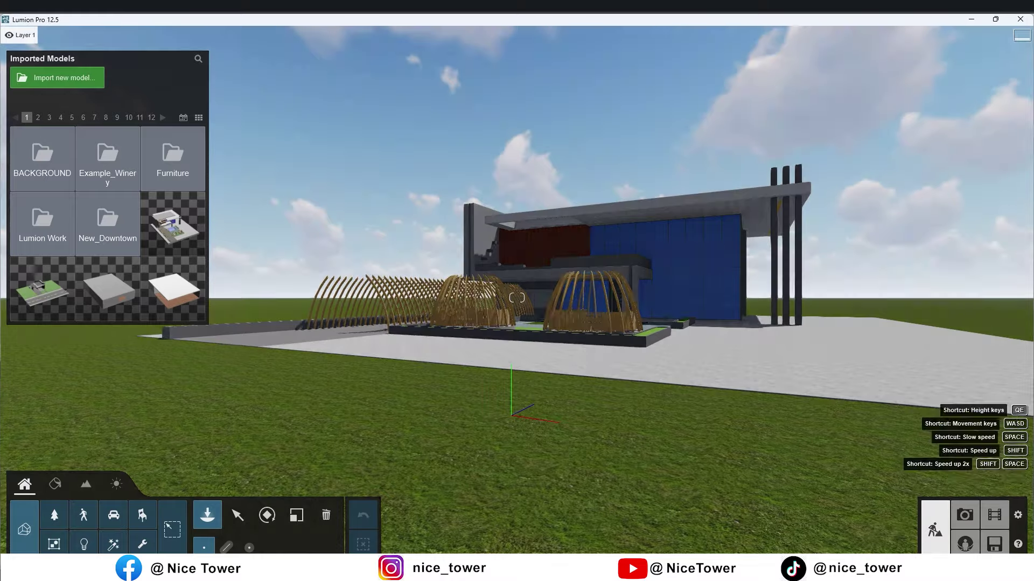
- Select the Villa 009 model and raise it slightly above the ground
right_click_drag(516, 298, 624, 297)
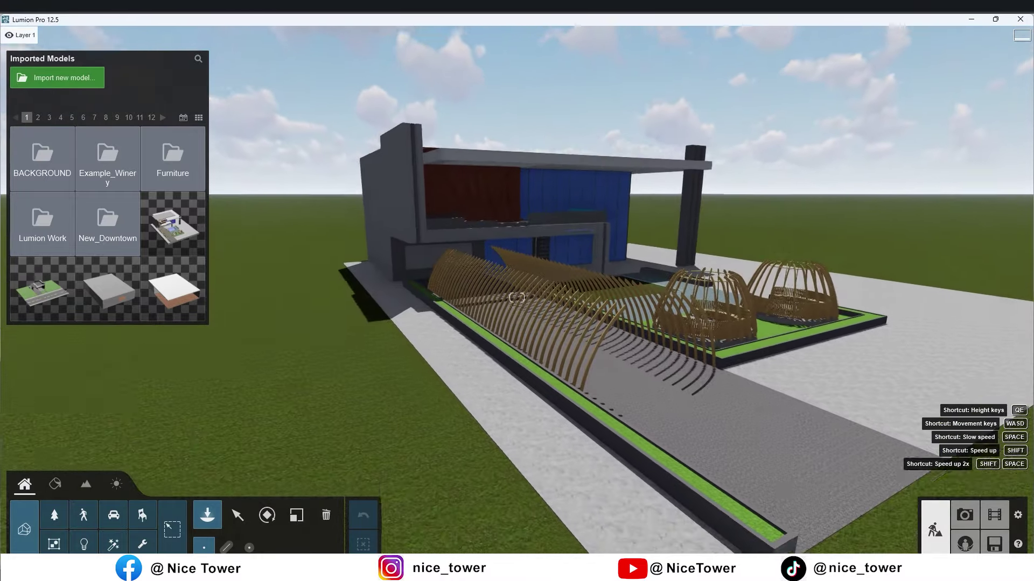
right_click_drag(517, 298, 254, 511)
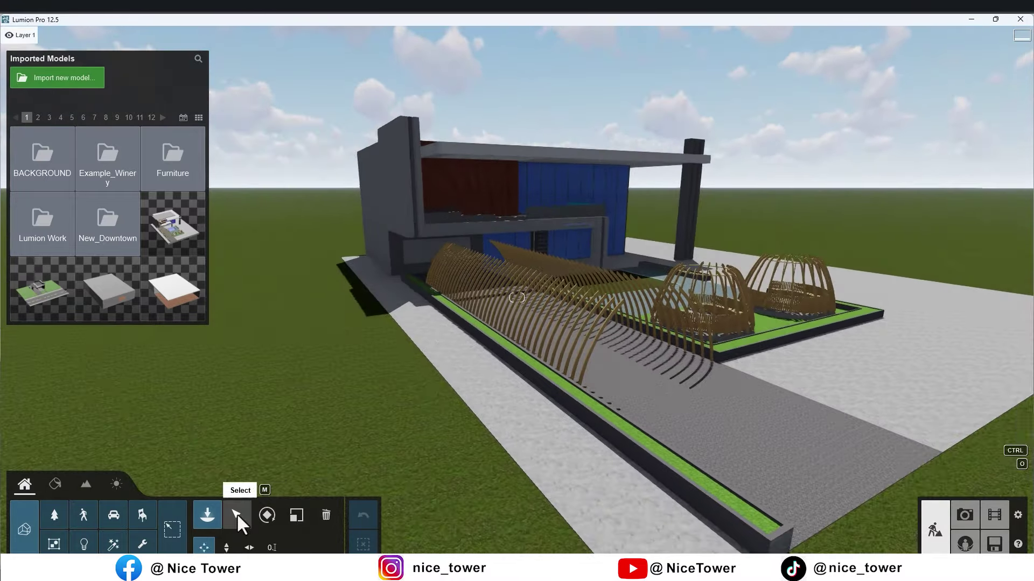
left_click(236, 514)
left_click(422, 290)
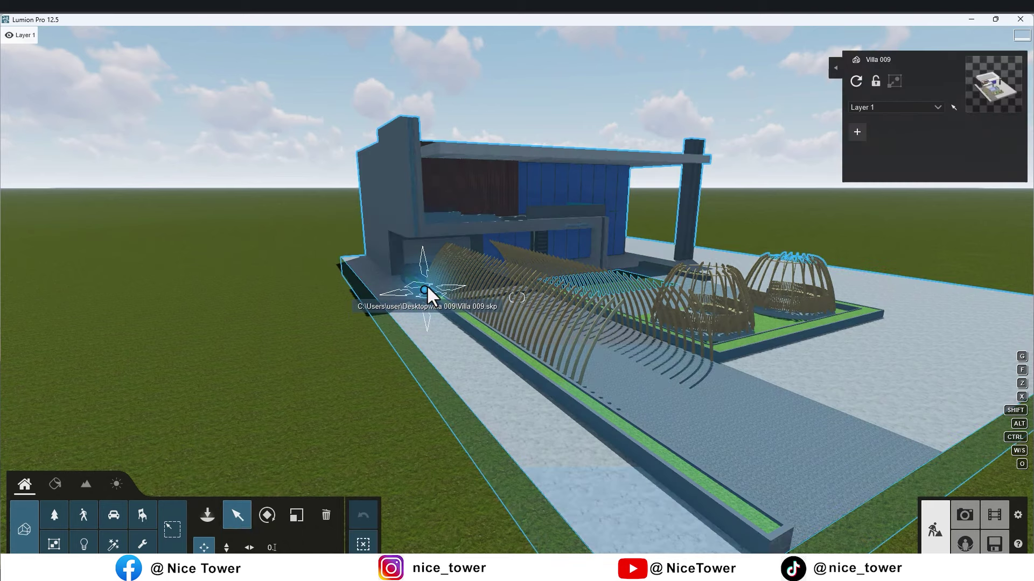
left_click_drag(425, 291, 423, 234)
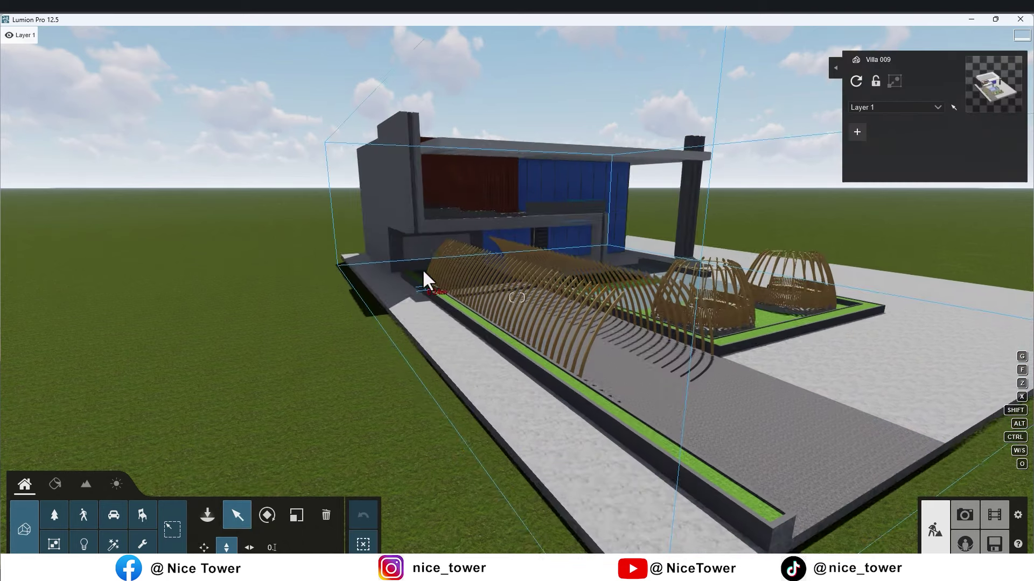
right_click_drag(544, 237, 544, 258)
- Fly toward the pool and pick its water surface for material editing
key("w")
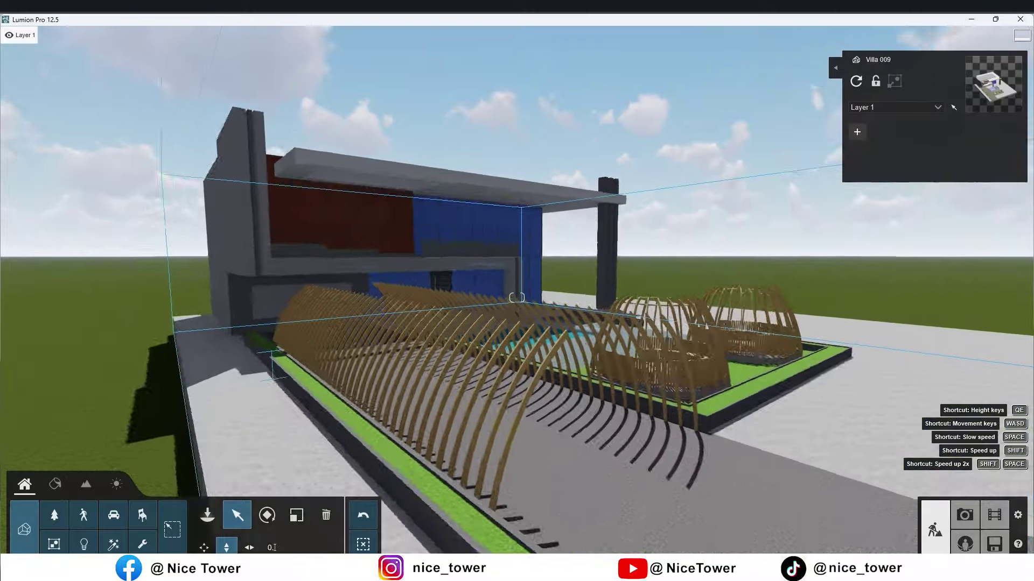
right_click_drag(517, 297, 517, 323)
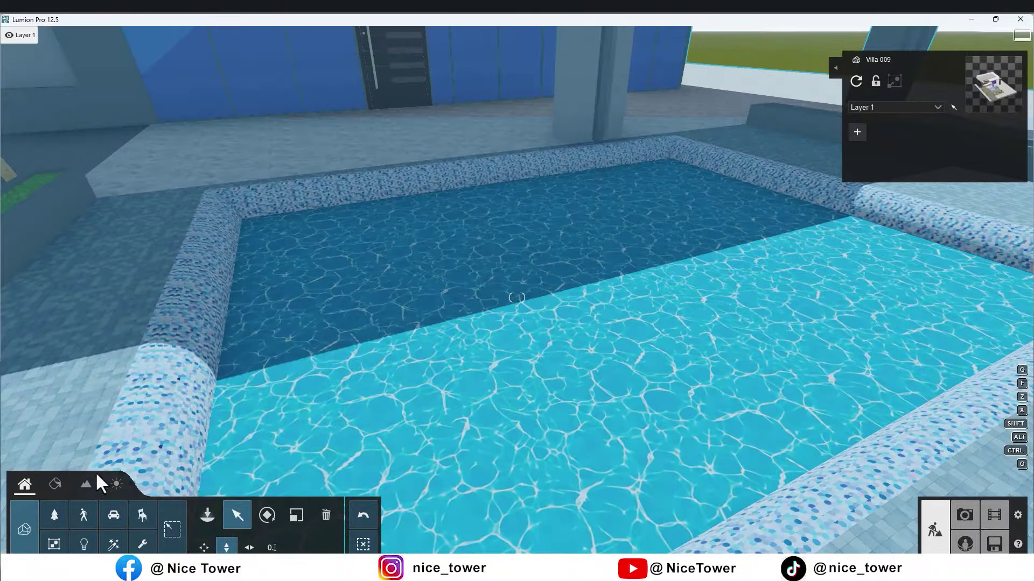
left_click(55, 484)
left_click(347, 415)
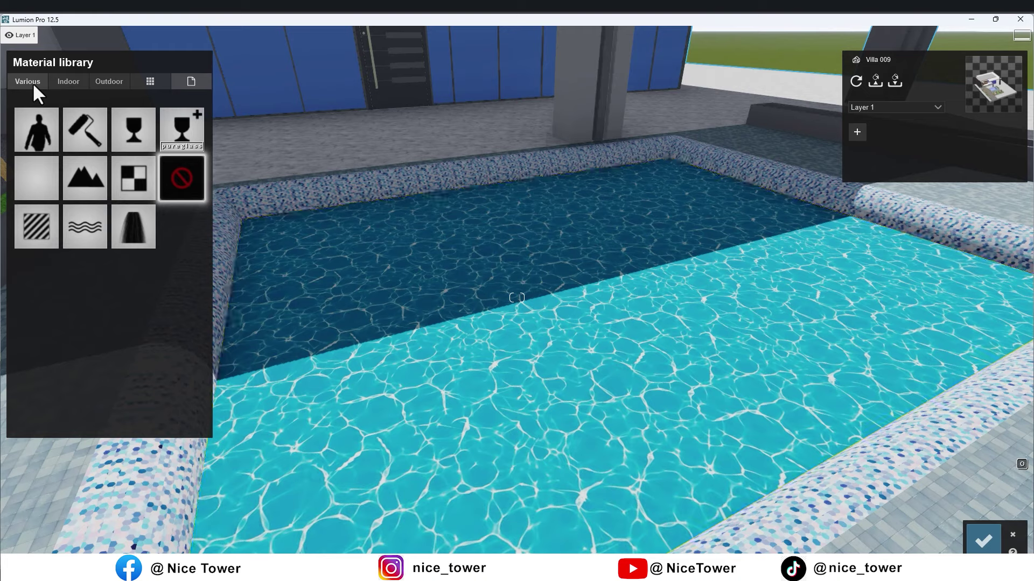
- Apply a Nature > Water material to the pool and frame the pool and house
left_click(33, 83)
left_click(188, 115)
left_click(25, 214)
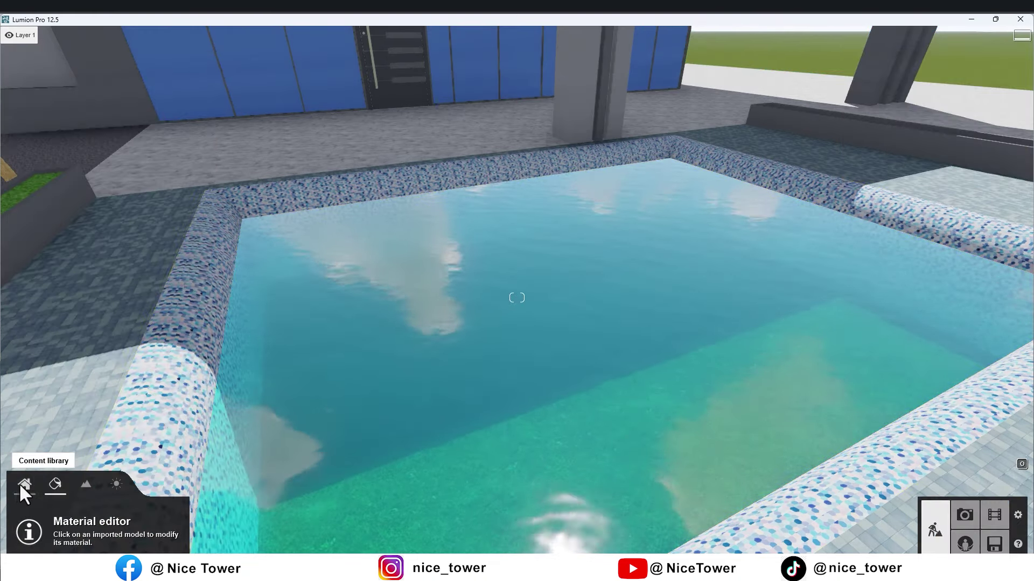
left_click(25, 484)
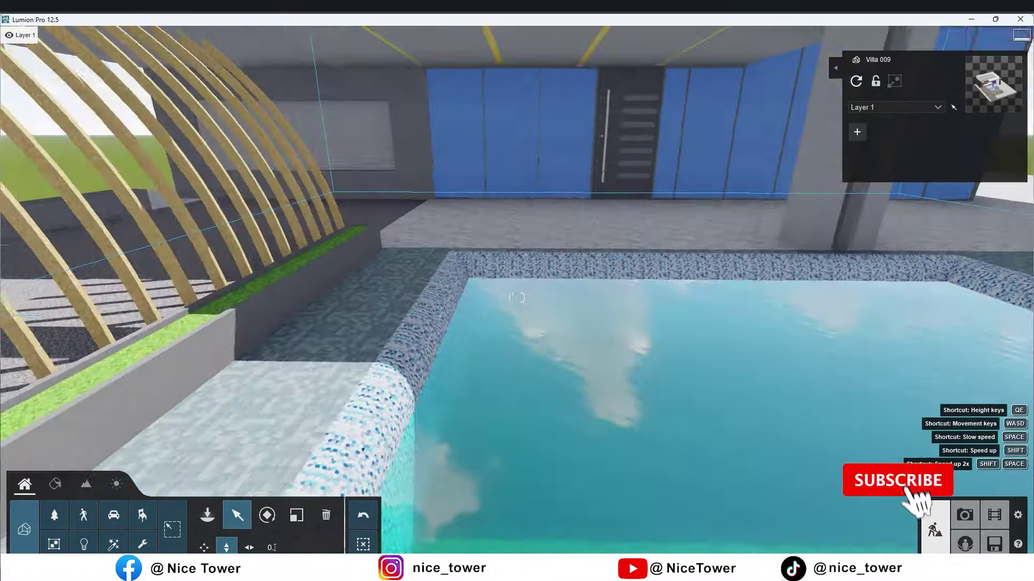
right_click_drag(422, 276, 422, 275)
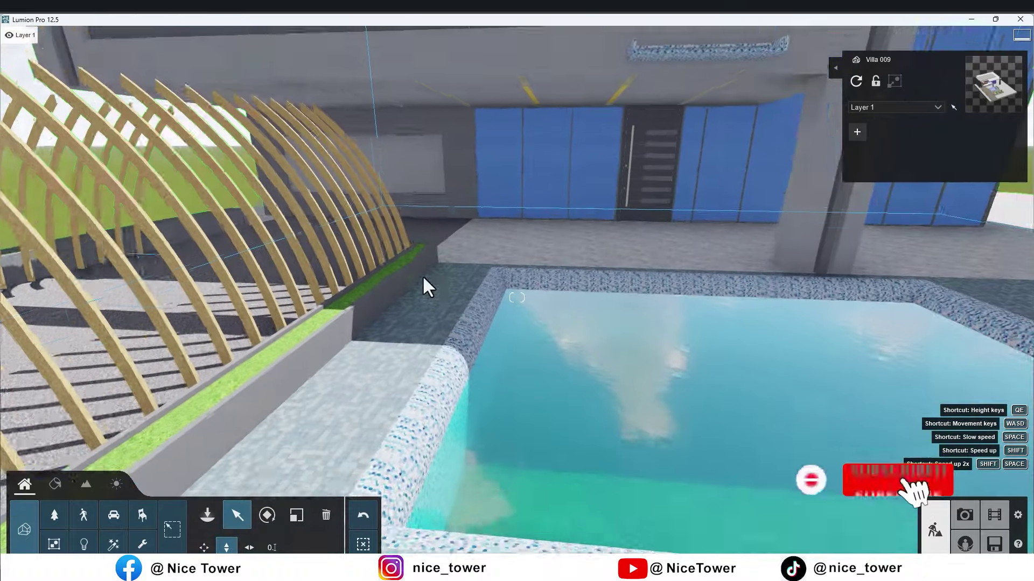
key("w")
right_click_drag(147, 225, 147, 259)
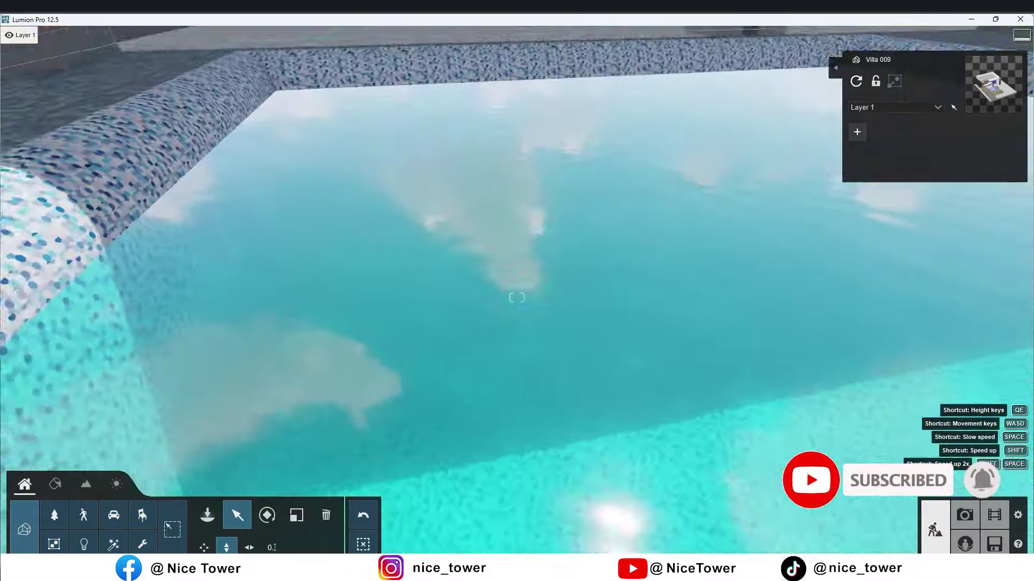
key("s")
right_click_drag(516, 297, 516, 298)
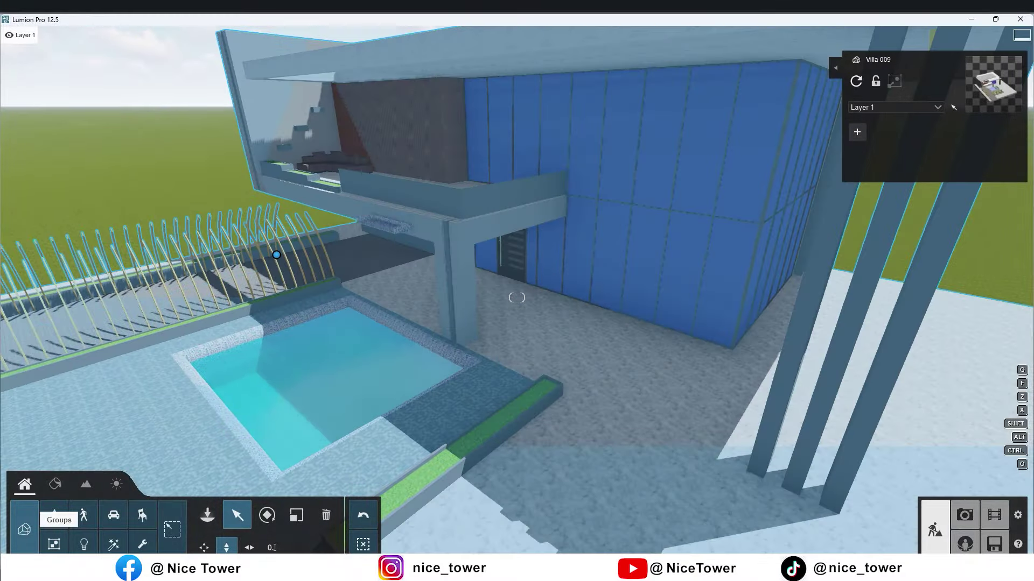
- Try several water types on the pool, including Clear Ocean and Green Water
left_click(54, 483)
left_click(312, 395)
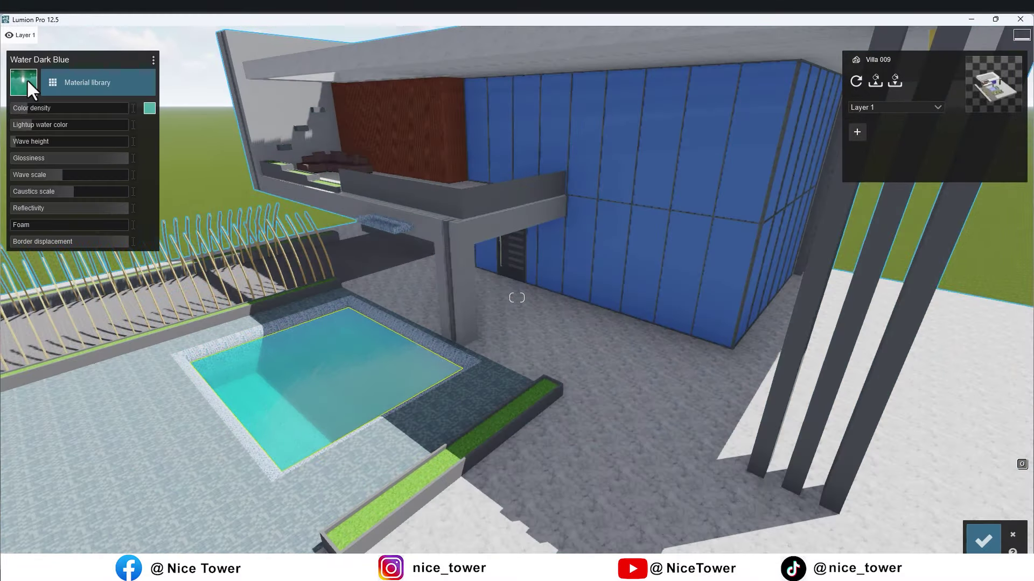
left_click(27, 78)
left_click(173, 273)
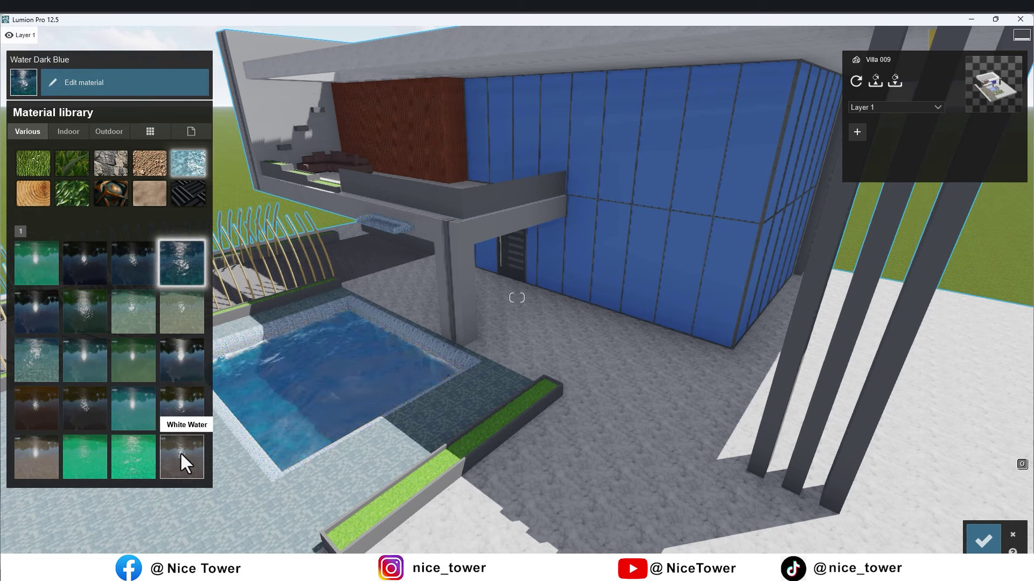
left_click(180, 451)
left_click(37, 367)
left_click(186, 269)
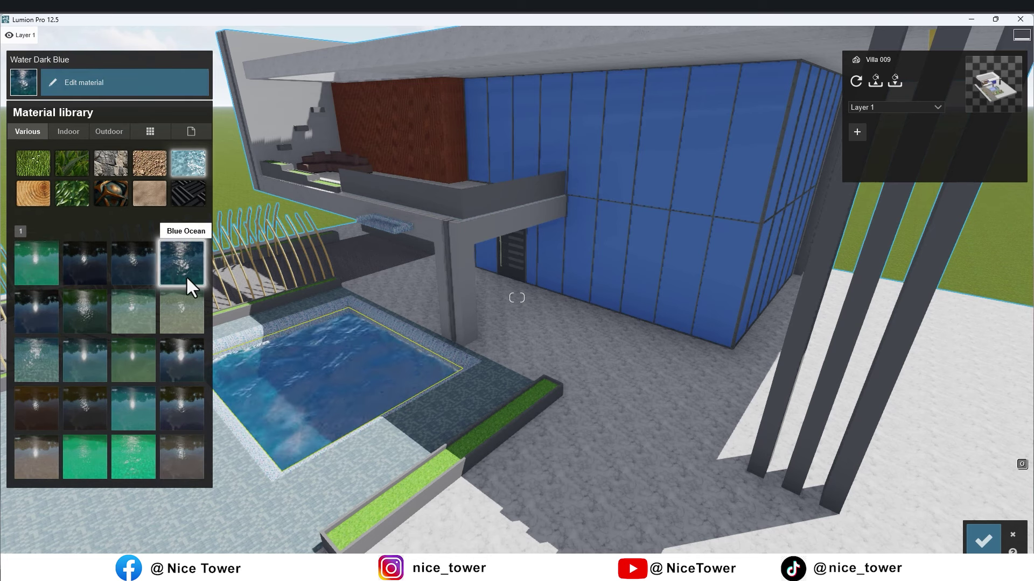
left_click(131, 272)
left_click(95, 276)
left_click(31, 306)
left_click(125, 305)
left_click(184, 312)
- Settle on Blue Ocean for the pool water and confirm it
left_click(181, 269)
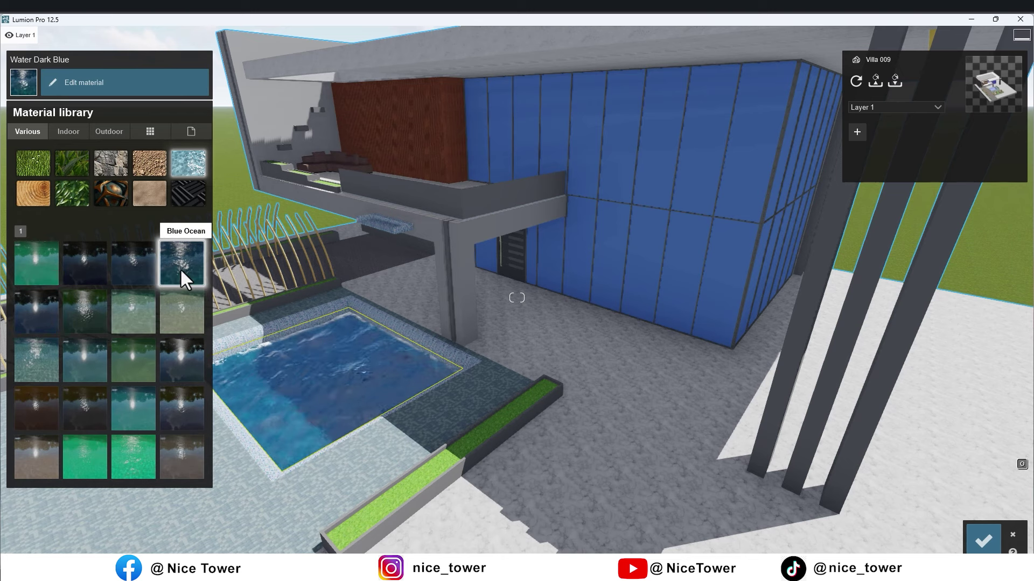
left_click(40, 359)
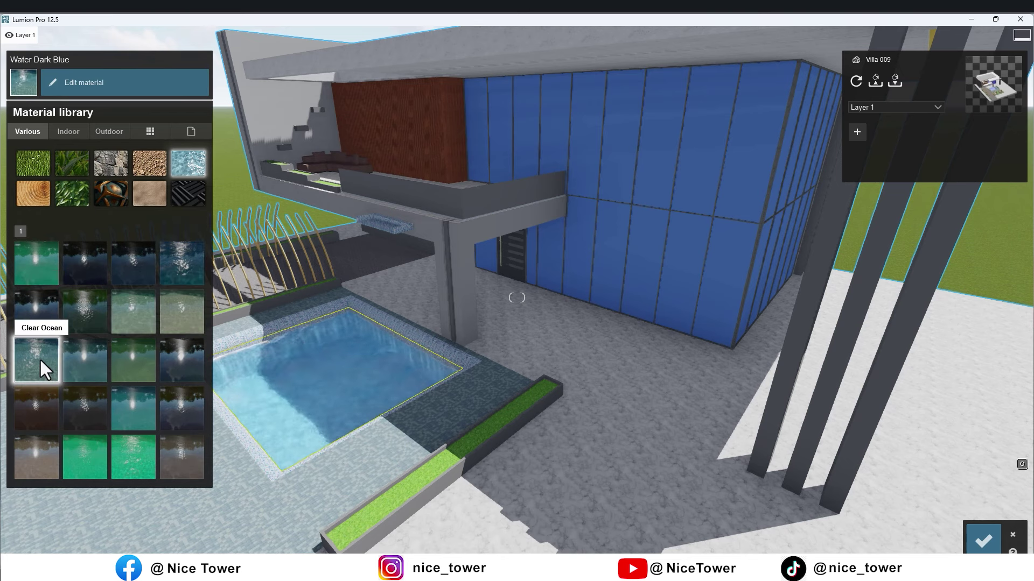
left_click(183, 272)
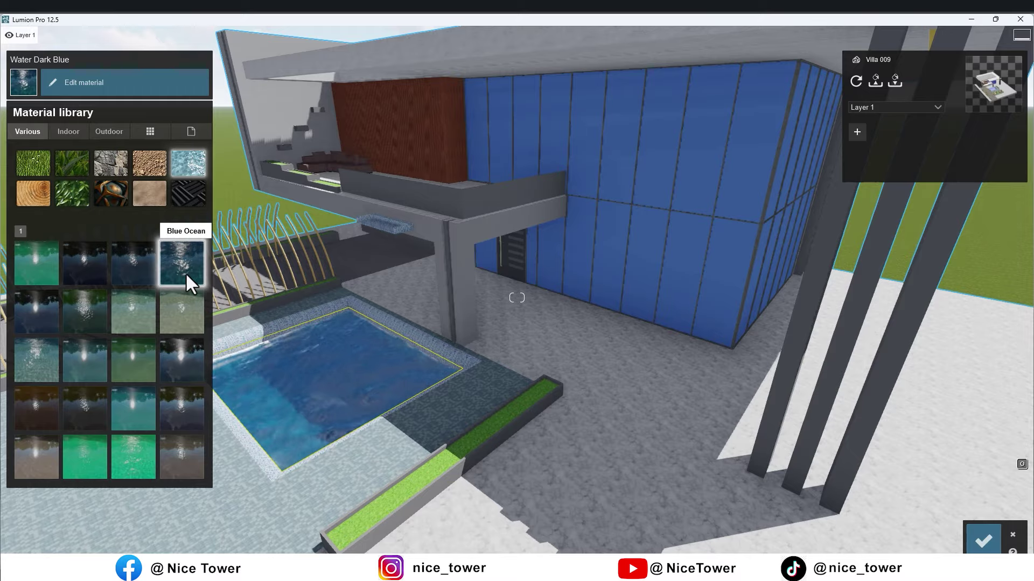
left_click(983, 541)
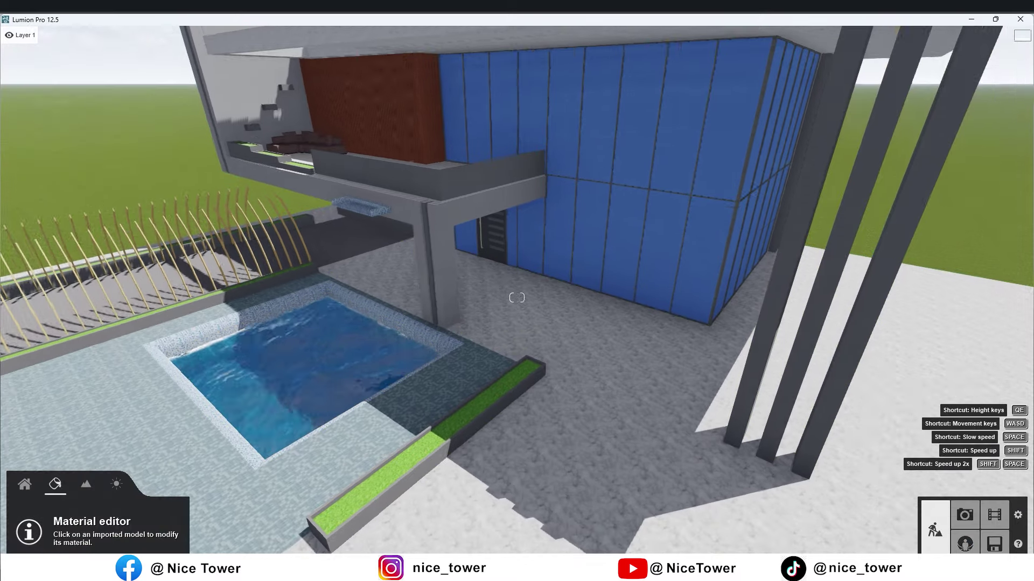
key("s")
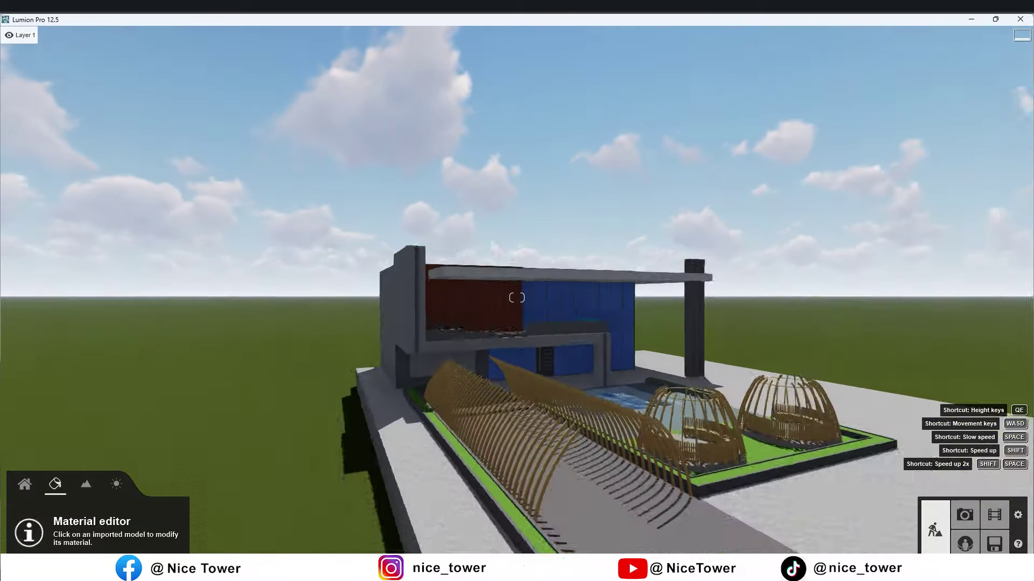
- Move the sun to the south-west in the Weather settings
right_click_drag(302, 466, 127, 466)
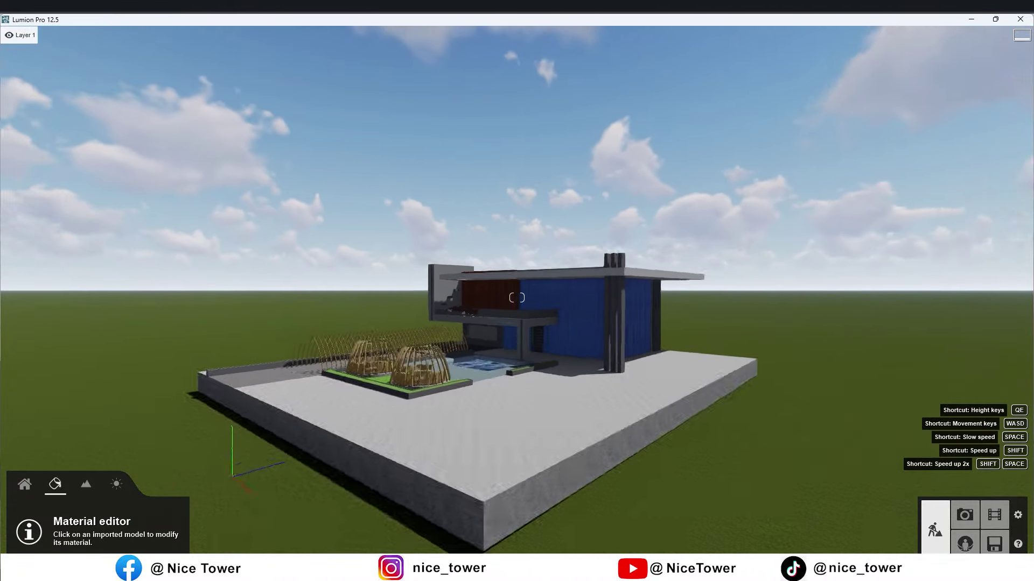
left_click(116, 484)
left_click_drag(143, 511, 112, 547)
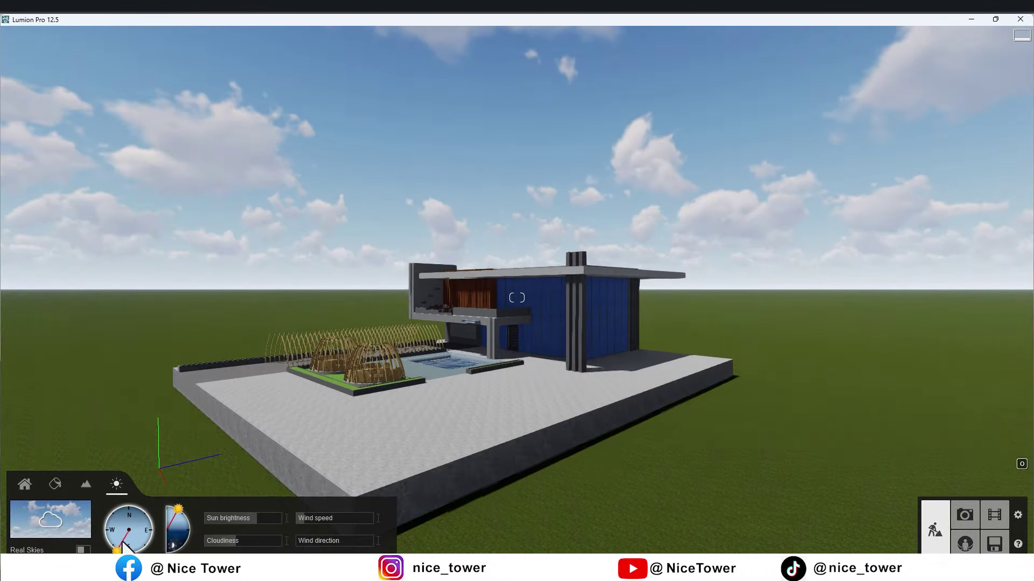
mouse_move(186, 515)
right_mouse_down()
mouse_move(244, 494)
mouse_move(323, 494)
right_mouse_up()
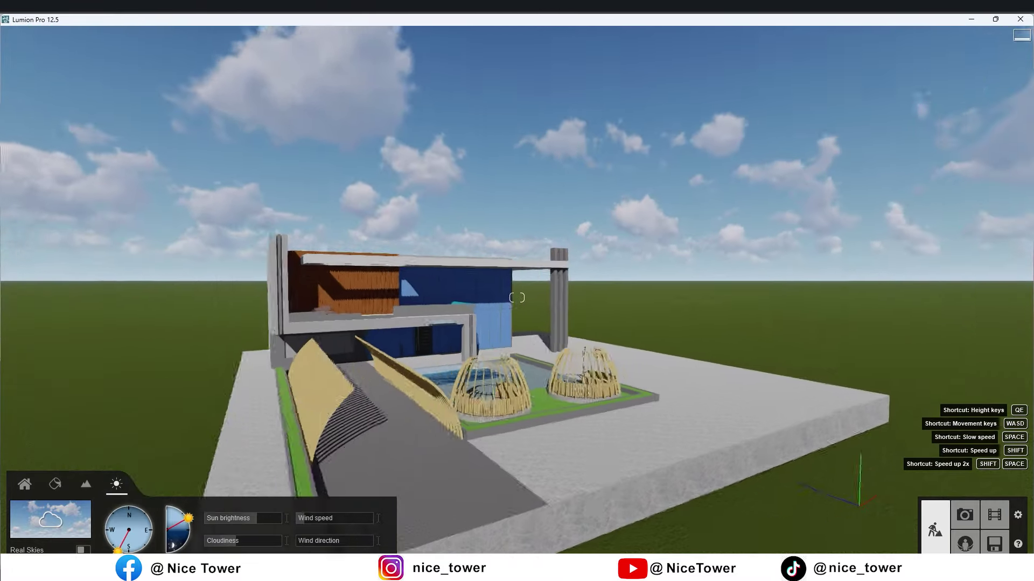
- Look down over the pool, then return to material editing with a frontal house view
scroll(517, 297, "up", 5)
scroll(575, 338, "down", 5)
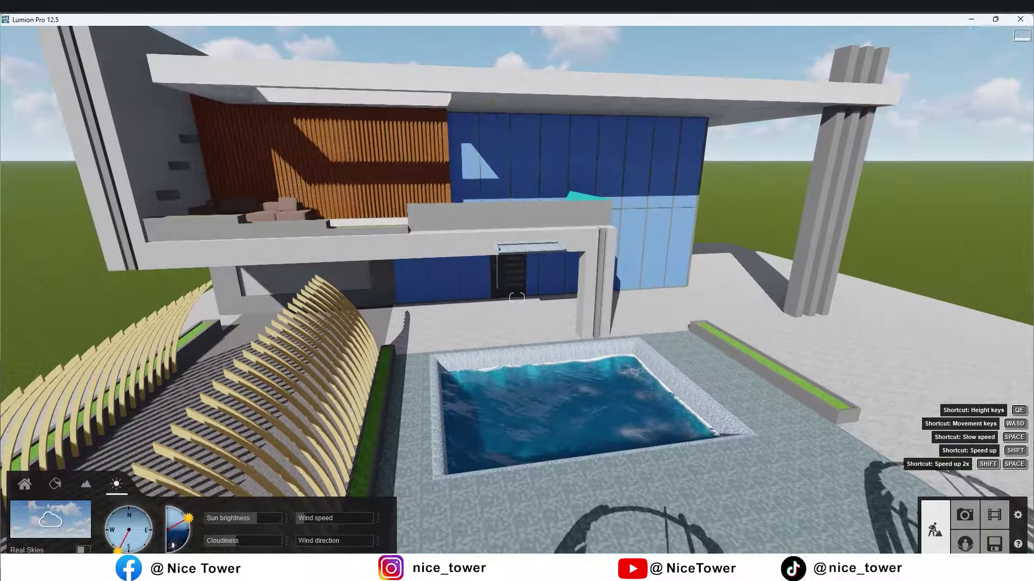
right_click_drag(575, 337, 575, 377)
right_click_drag(418, 376, 418, 397)
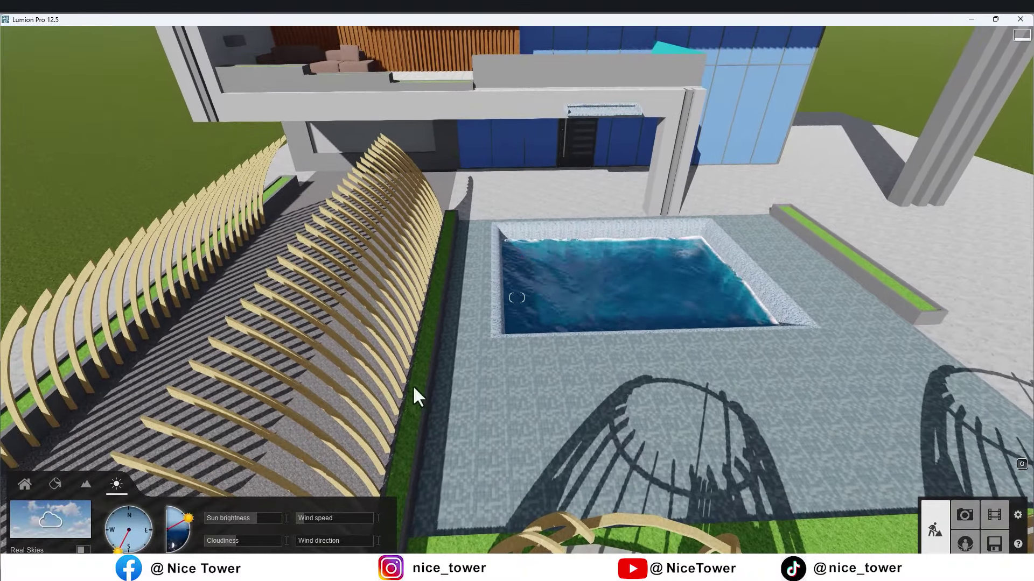
left_click(56, 486)
right_click_drag(584, 172, 583, 135)
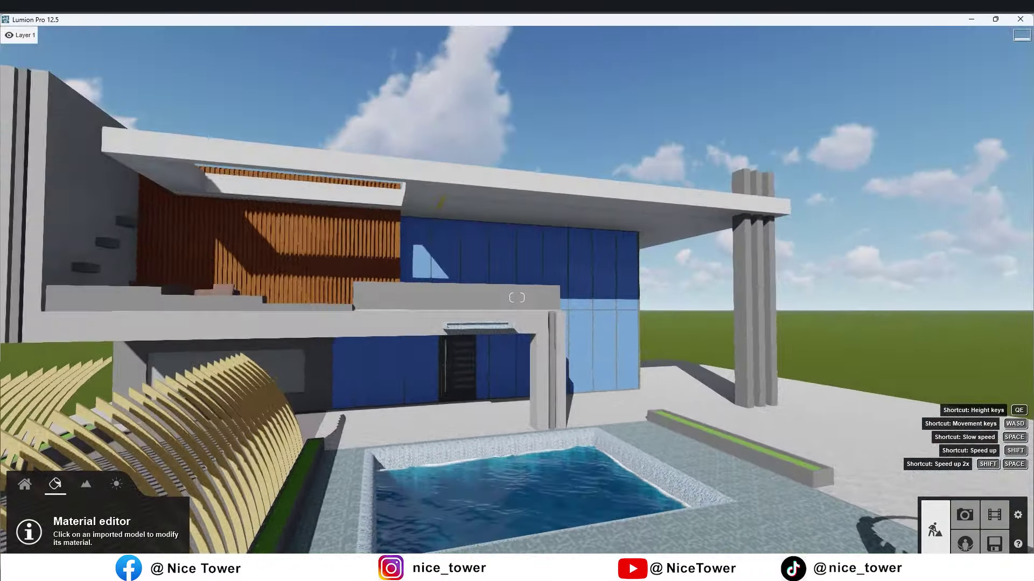
scroll(517, 298, "up", 3)
- Apply glass materials to the facade glass and the cyan ledge
left_click(520, 197)
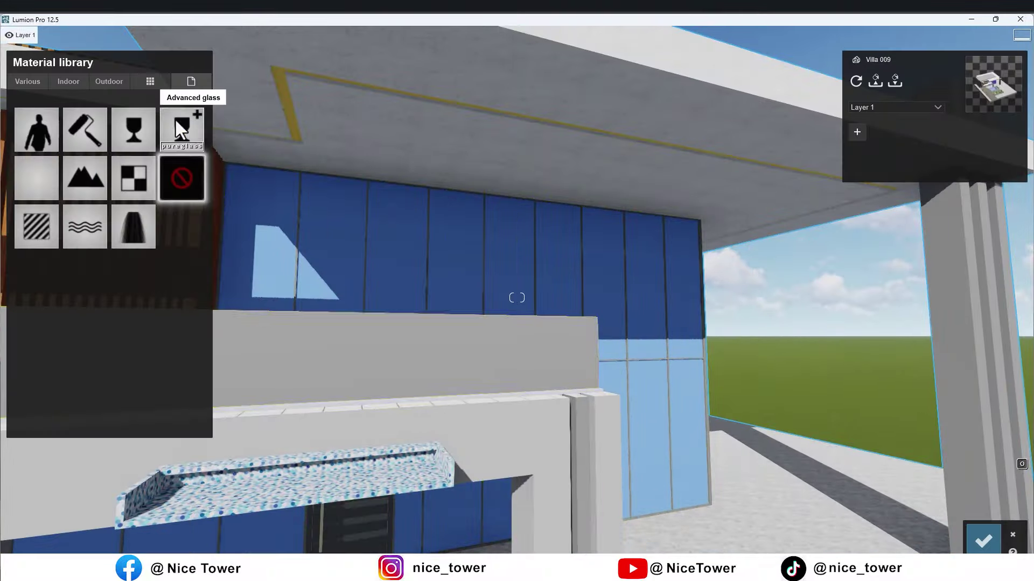
left_click(182, 129)
right_click_drag(377, 323, 345, 323)
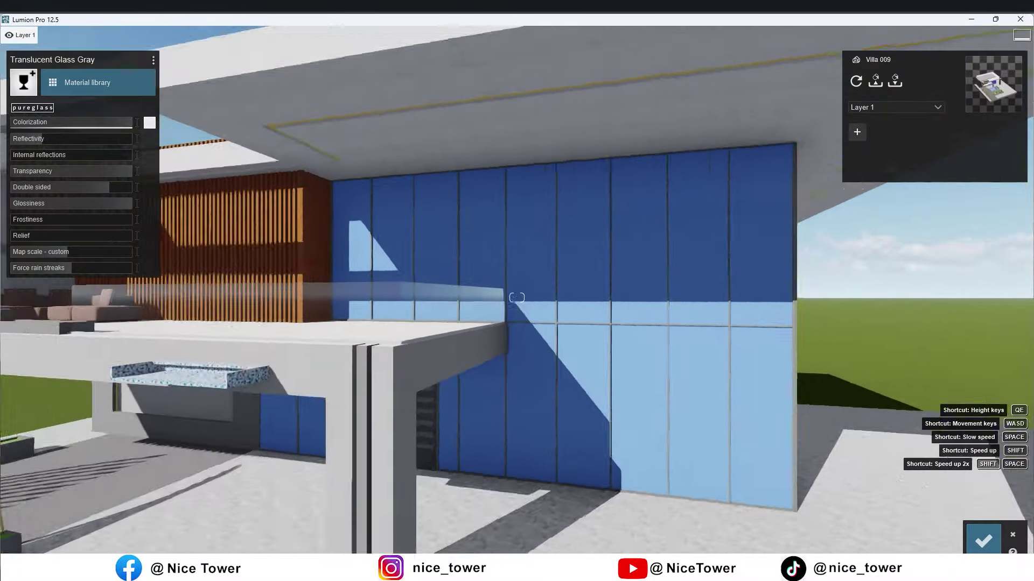
right_click_drag(517, 298, 517, 259)
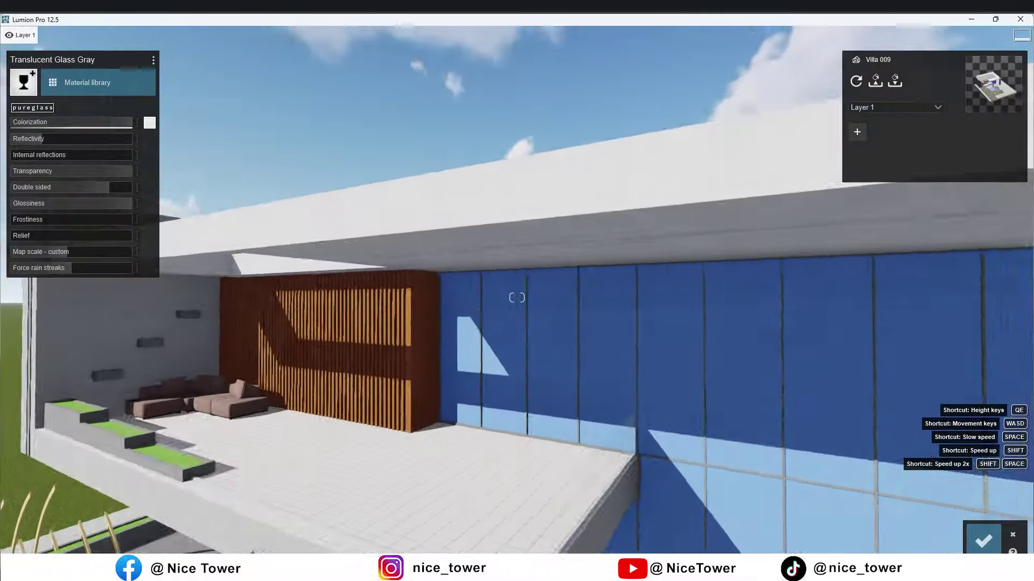
scroll(517, 298, "down", 5)
left_click(627, 381)
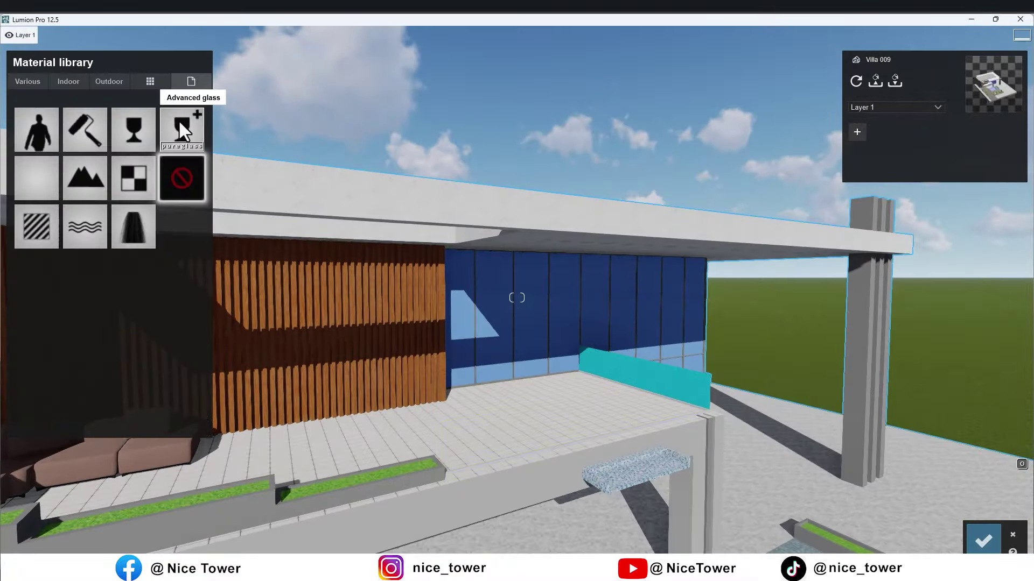
left_click(181, 129)
mouse_move(517, 298)
right_mouse_down()
mouse_move(463, 298)
mouse_move(517, 333)
mouse_move(582, 298)
mouse_move(538, 313)
mouse_move(517, 258)
right_mouse_up()
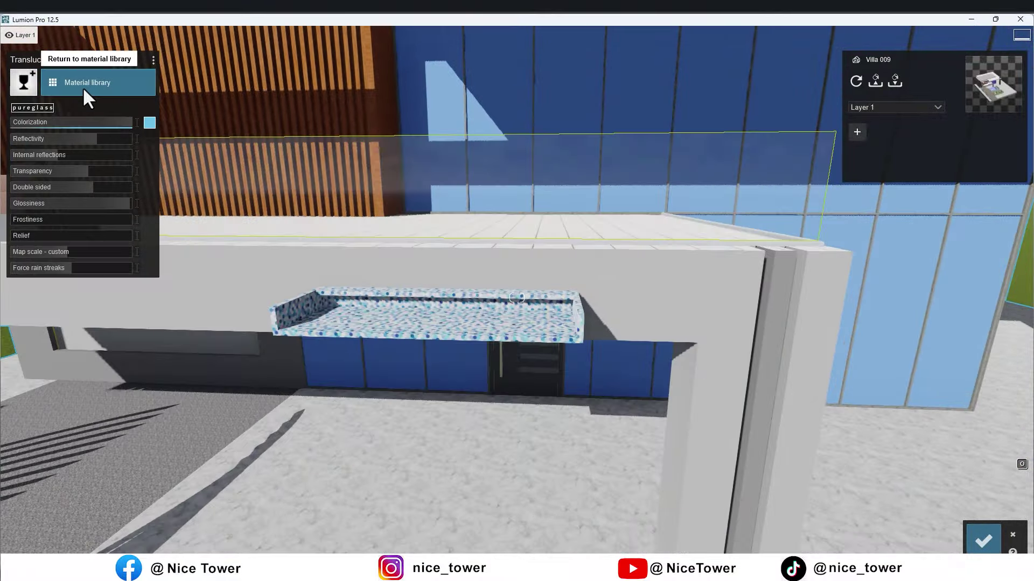
- Give the railing standard Glass with a greyish-teal tint and Transparency 0.9
left_click(24, 82)
left_click(134, 183)
left_click_drag(80, 145, 103, 154)
left_click(19, 110)
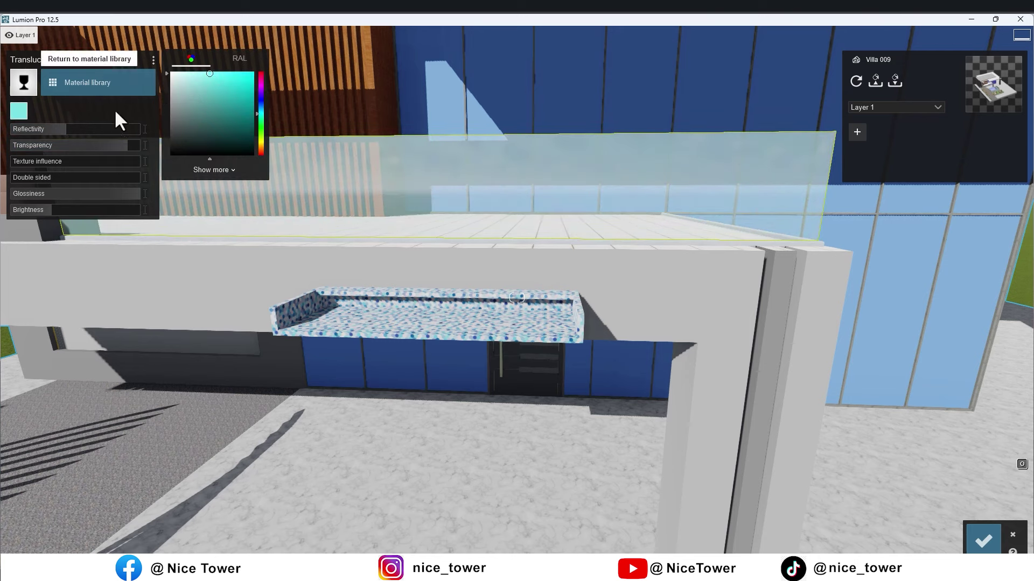
left_click_drag(98, 147, 51, 128)
left_click(19, 110)
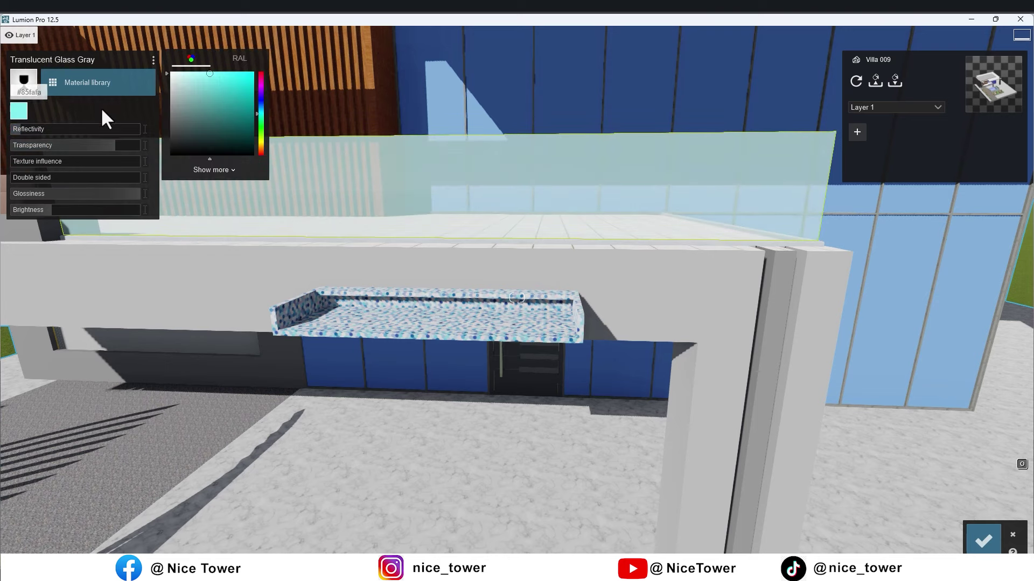
left_click(193, 107)
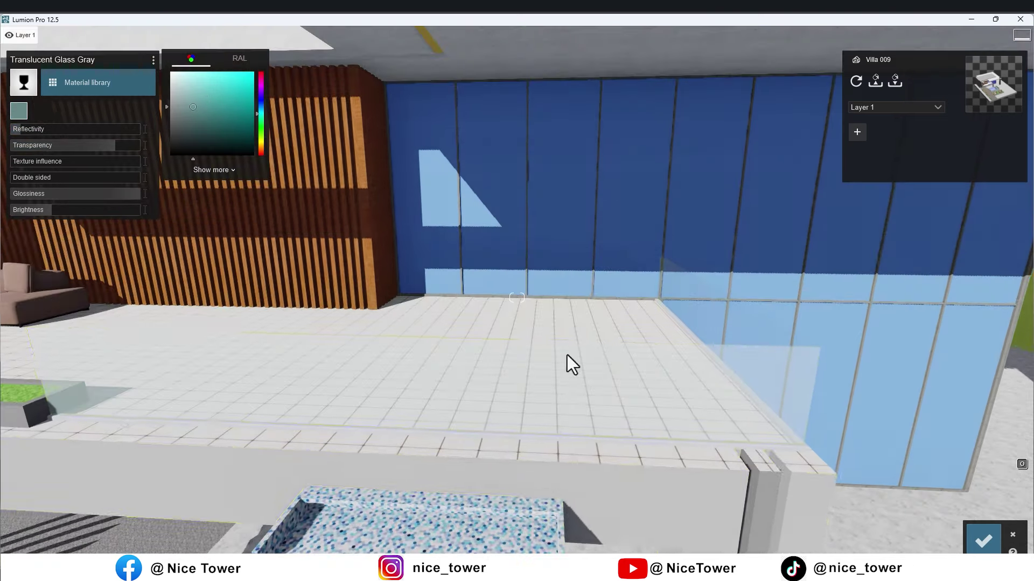
left_click_drag(119, 149, 133, 150)
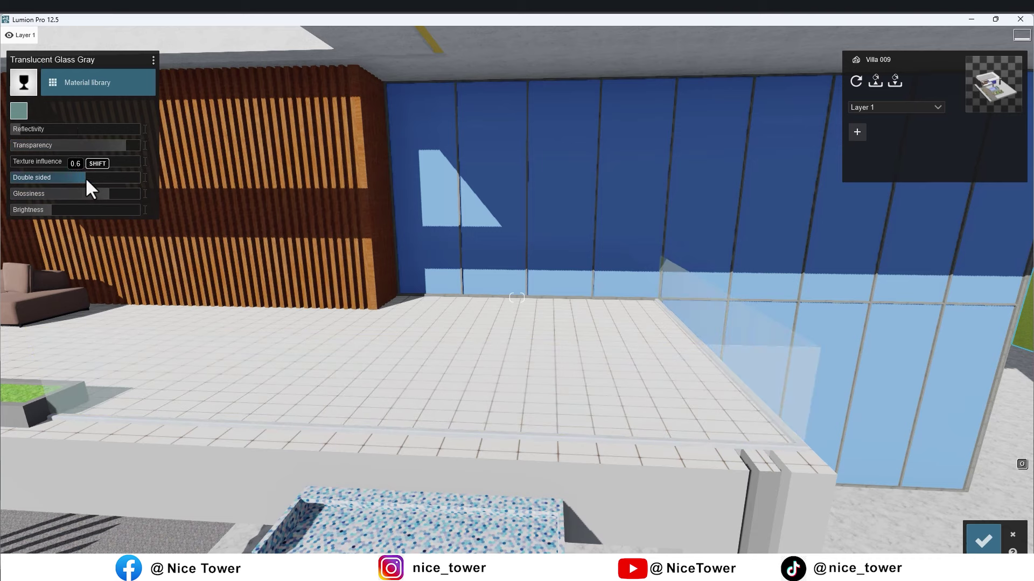
- Apply Translucent Glass Blue to the curtain wall and raise its reflectivity
left_click(541, 171)
left_click(134, 122)
mouse_move(77, 129)
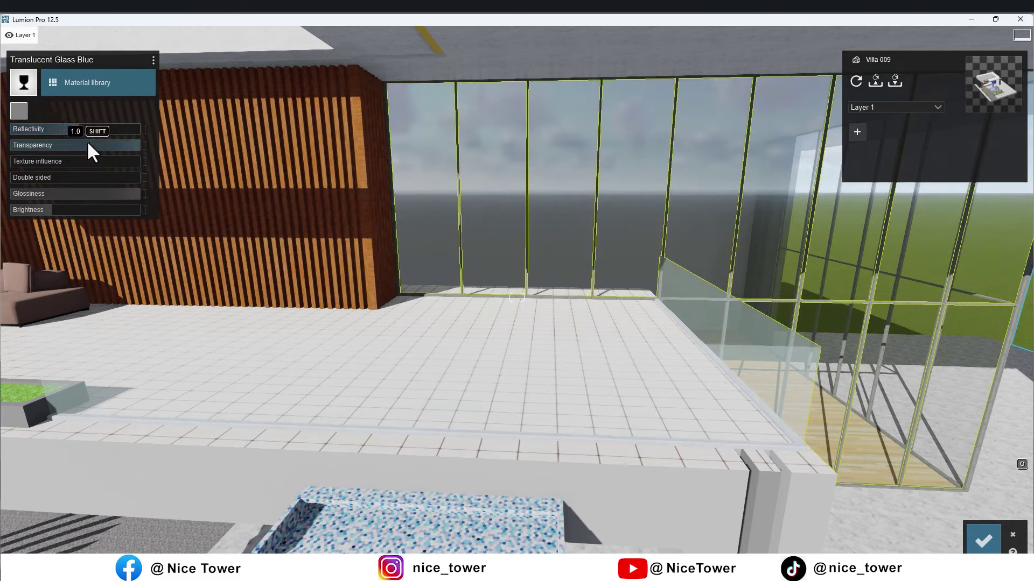
left_click_drag(86, 129, 118, 129)
right_click_drag(295, 250, 301, 253)
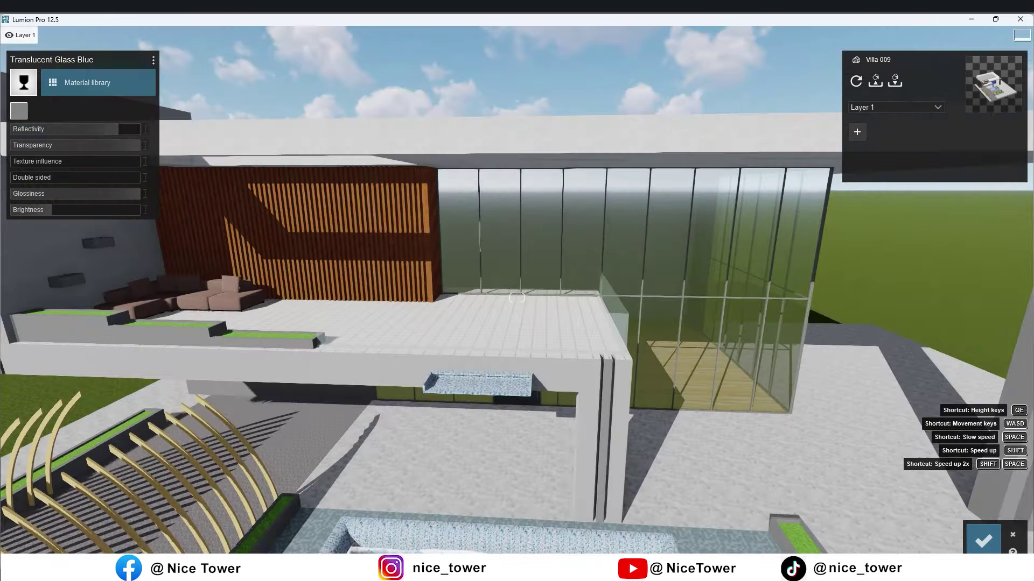
- Apply Indoor > Metal > Metal Seamed to the window frames
key("w")
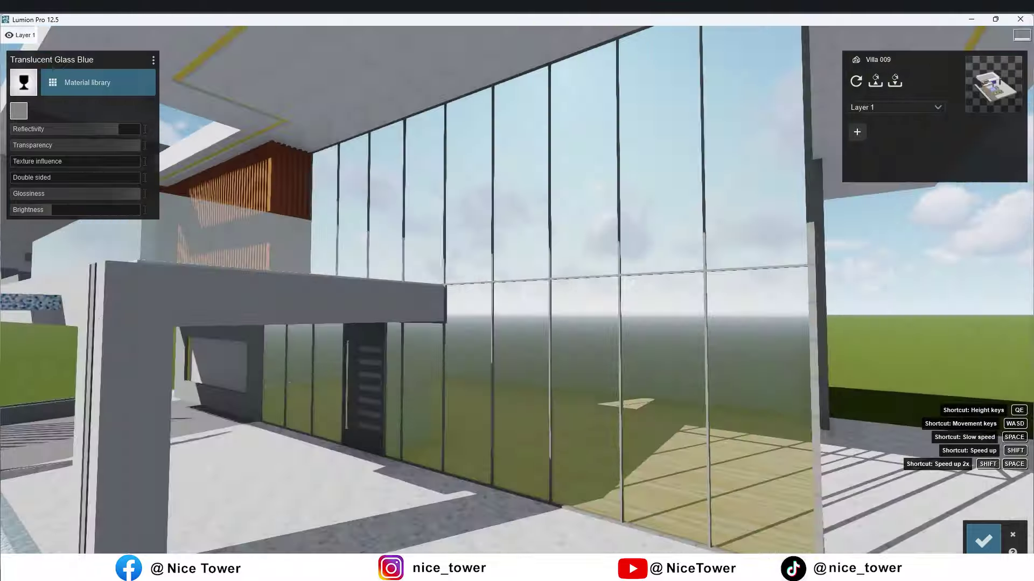
left_click(596, 256)
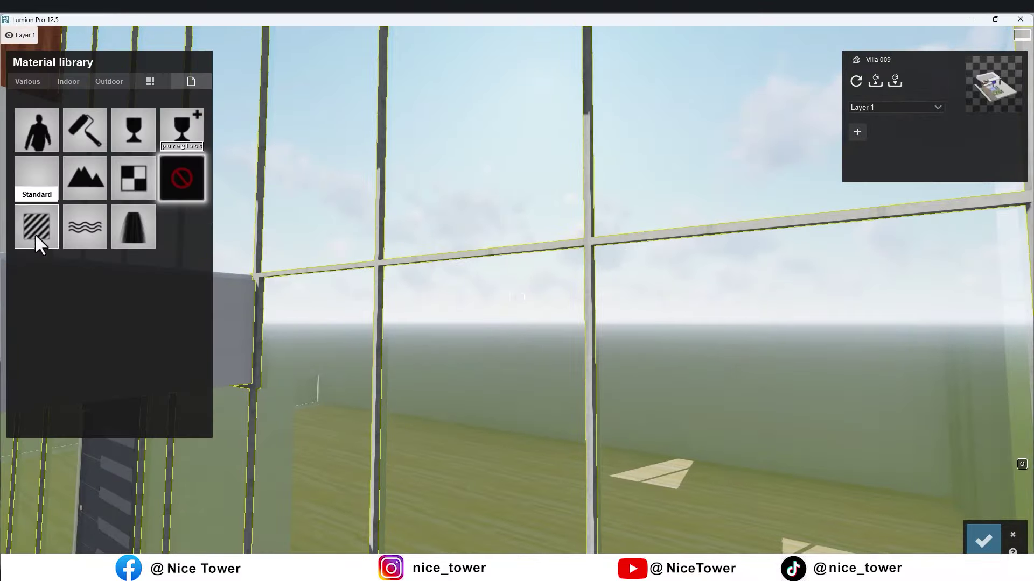
left_click(35, 234)
left_click(81, 91)
left_click(69, 133)
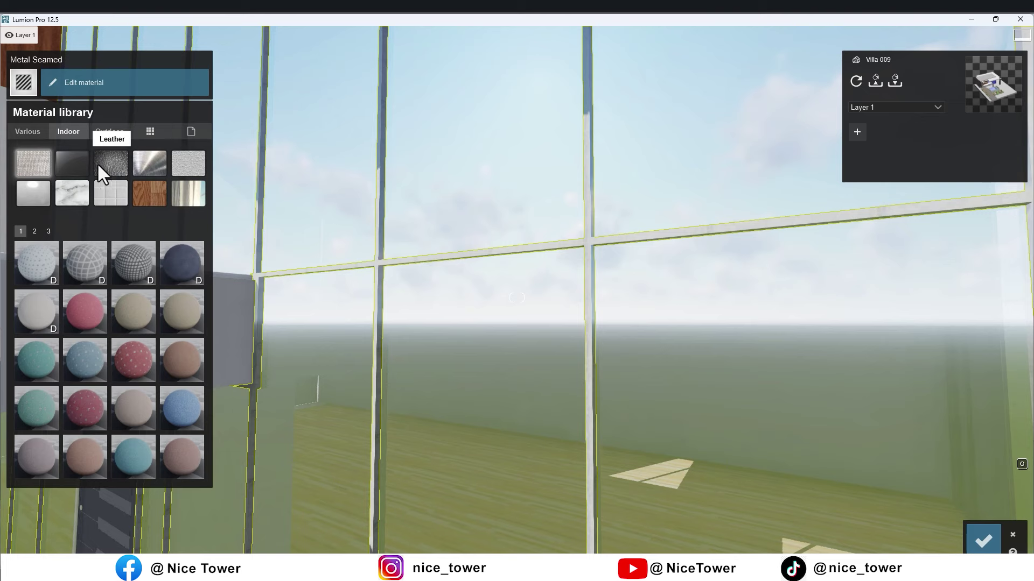
left_click(158, 158)
left_click(34, 262)
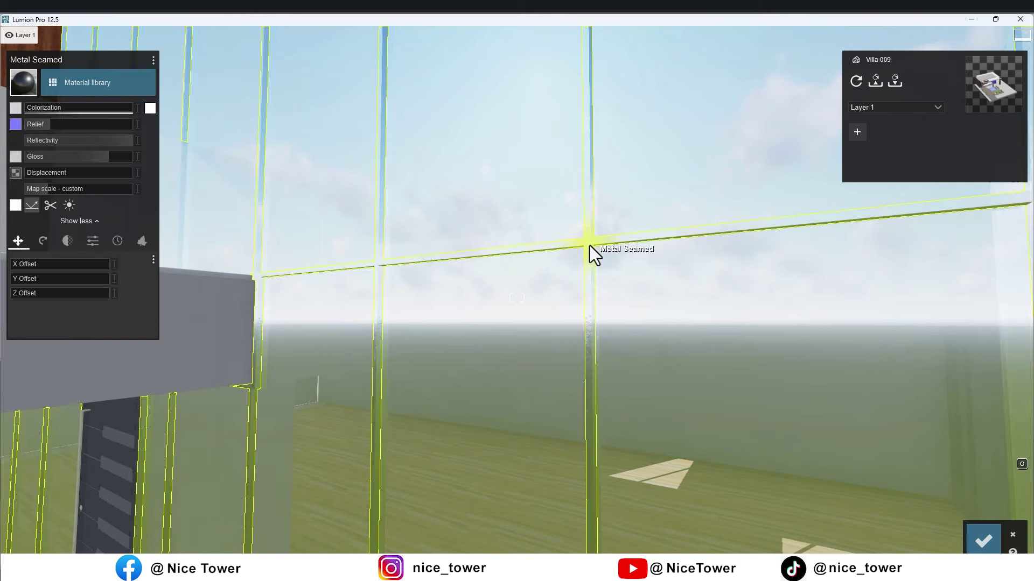
- Colour the Metal Seamed frames black and tune their reflectivity and relief
left_click_drag(134, 145, 77, 142)
left_click(152, 109)
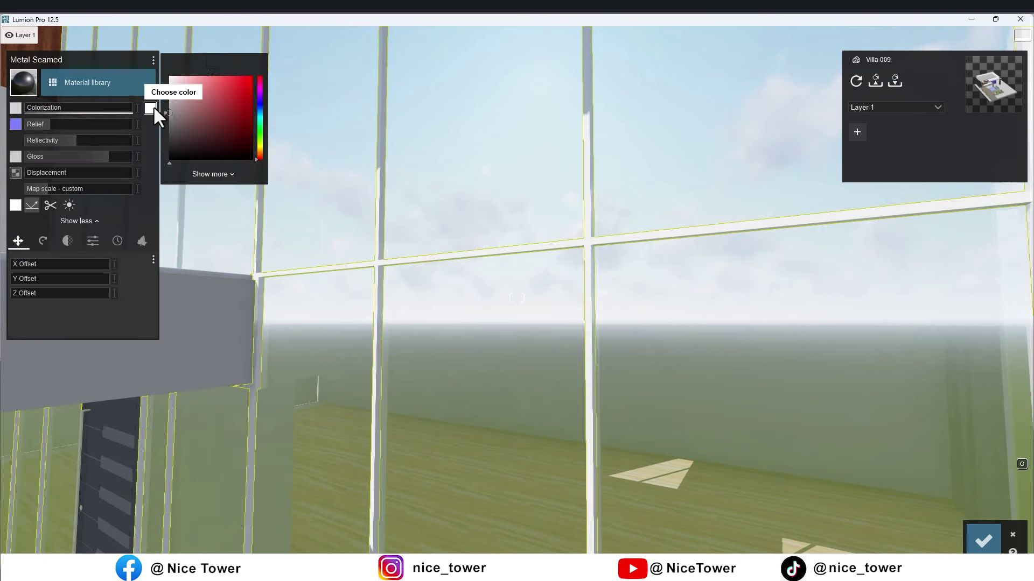
left_click_drag(37, 108, 99, 108)
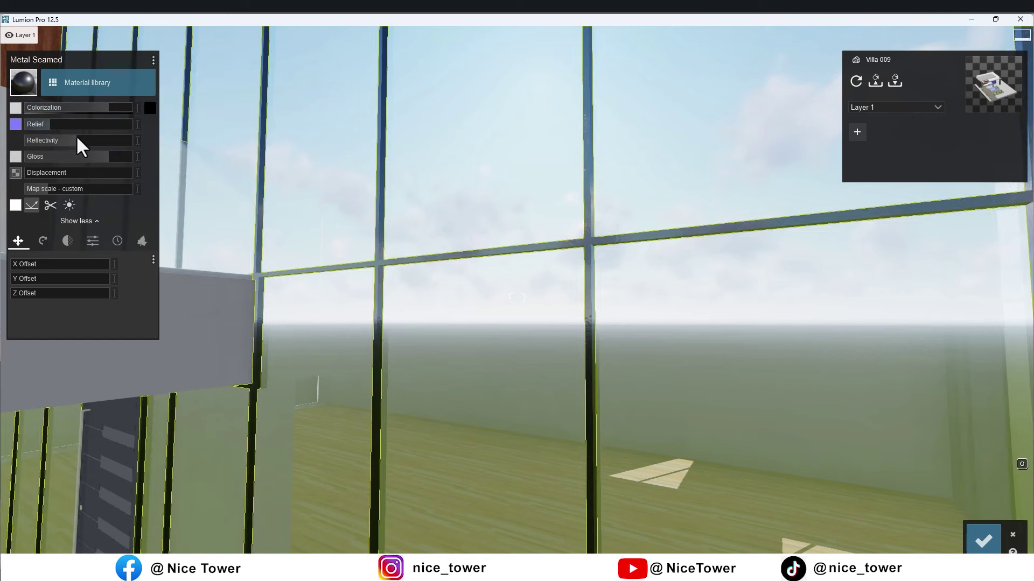
mouse_move(42, 133)
left_mouse_down()
mouse_move(44, 125)
mouse_move(52, 139)
left_mouse_up()
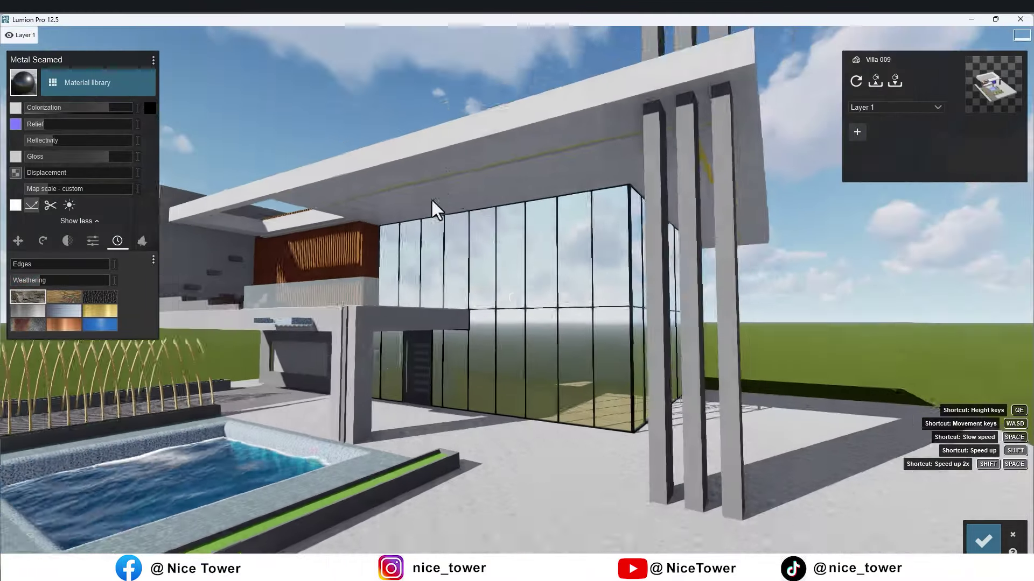
mouse_move(432, 200)
right_mouse_down()
mouse_move(432, 280)
mouse_move(438, 271)
right_mouse_up()
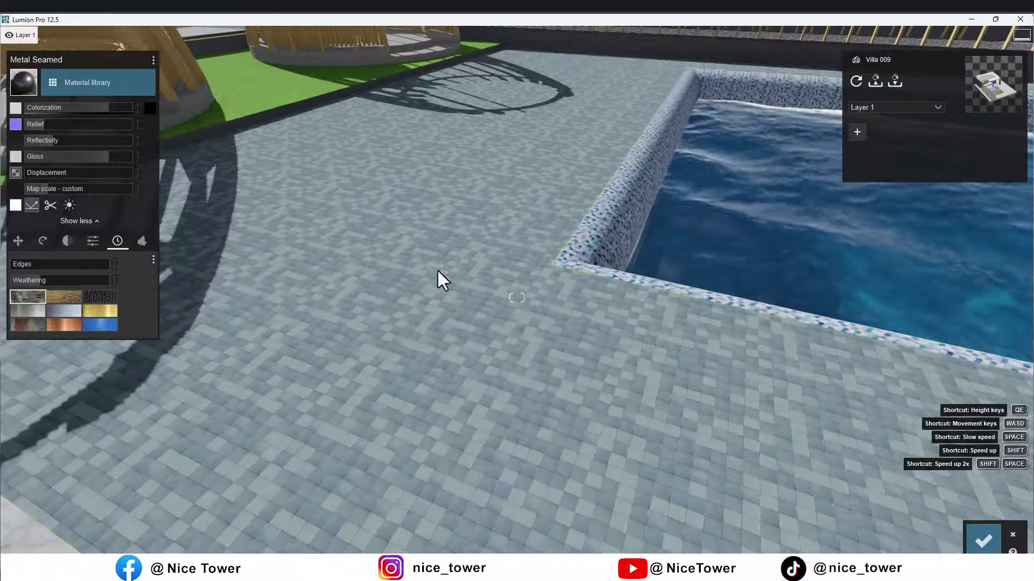
left_click(429, 334)
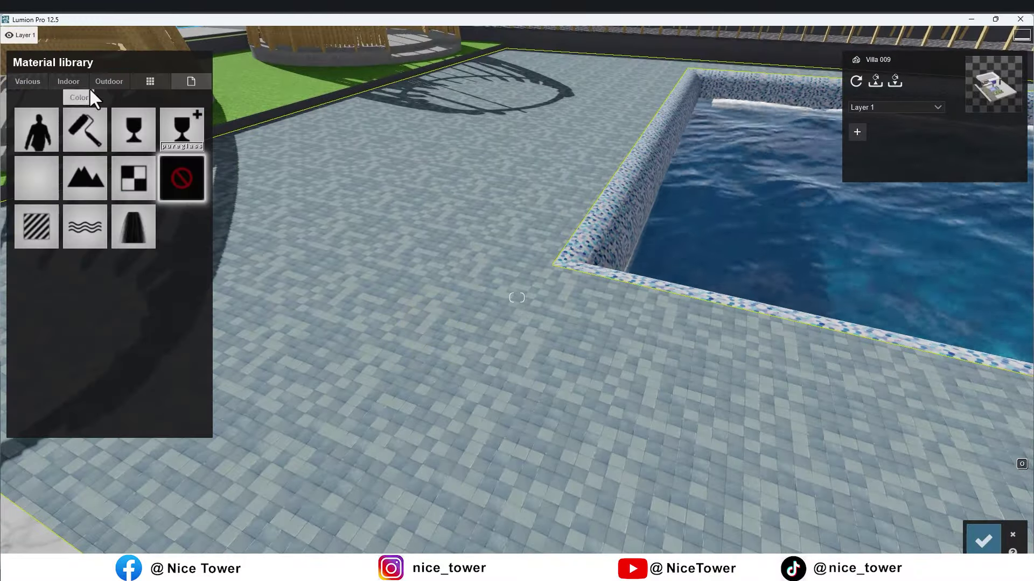
- Try wood, marble and hex tile materials on the deck from Indoor > Tiles page 2
left_click(76, 84)
left_click(115, 141)
left_click(35, 181)
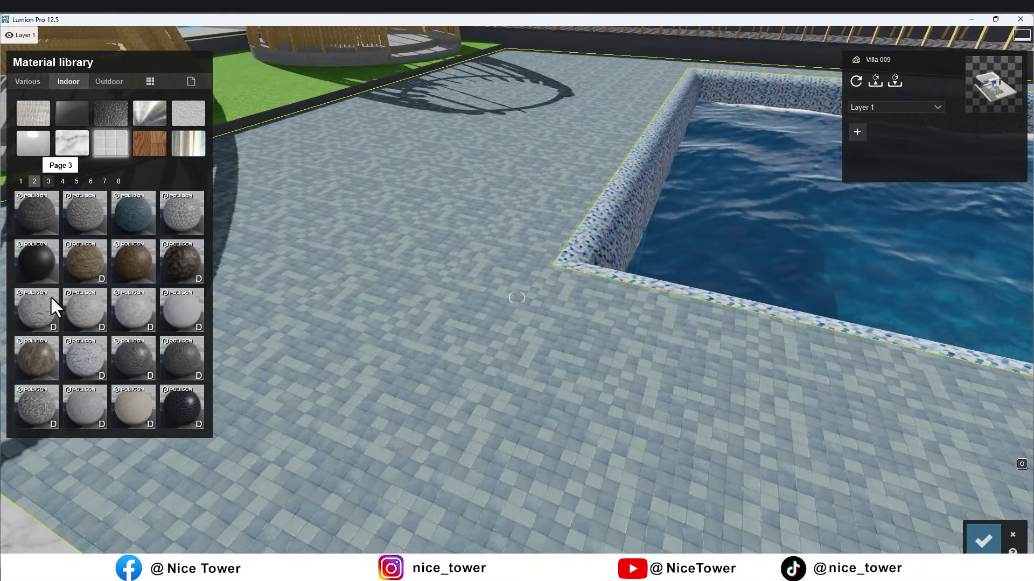
left_click(46, 361)
left_click(94, 415)
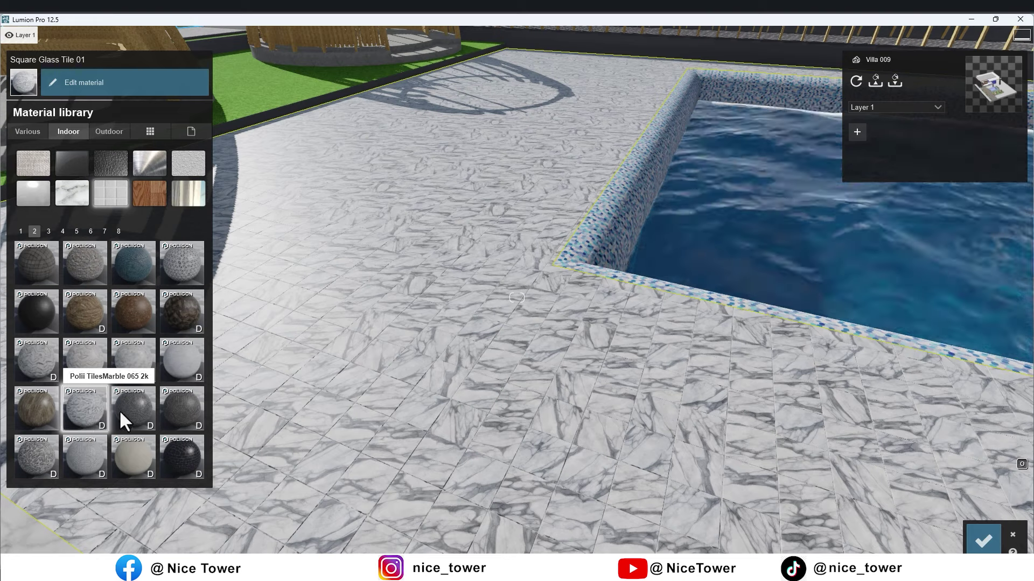
left_click(131, 410)
left_click(134, 458)
left_click(614, 420)
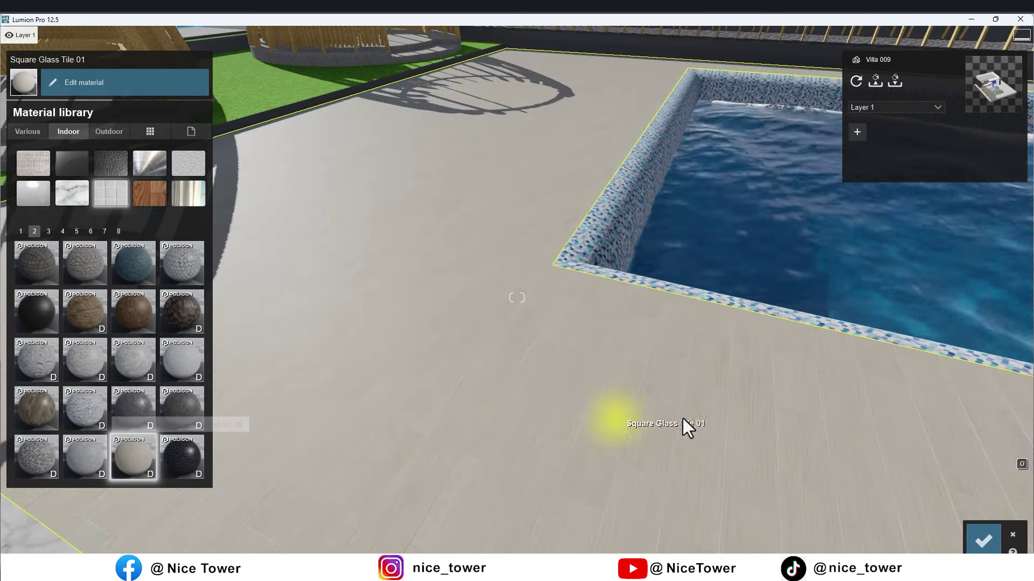
left_click(44, 408)
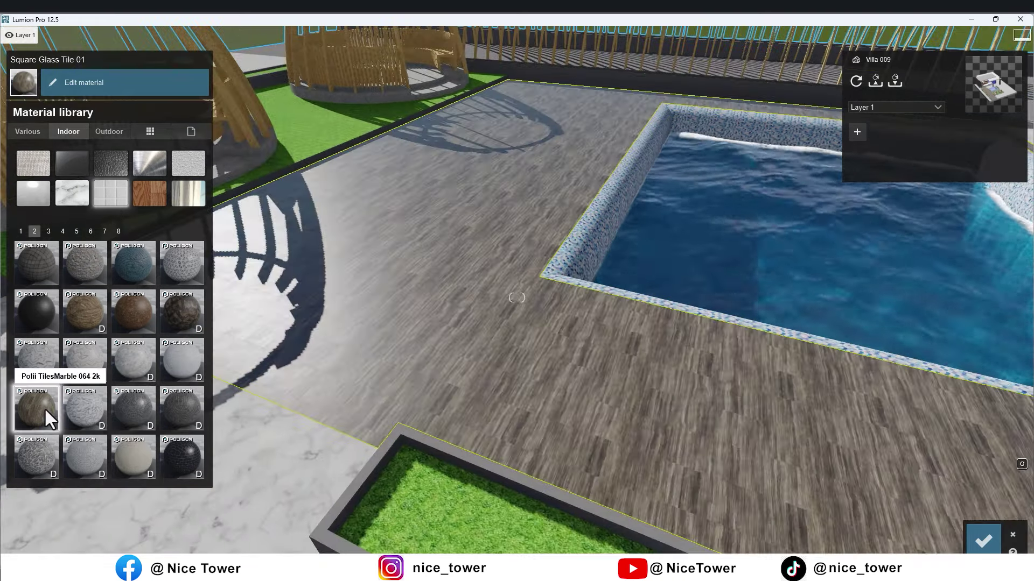
- Apply grey marble Polii Tiles 04 01 3k from tiles page 3 to the deck
left_click(49, 231)
left_click(85, 317)
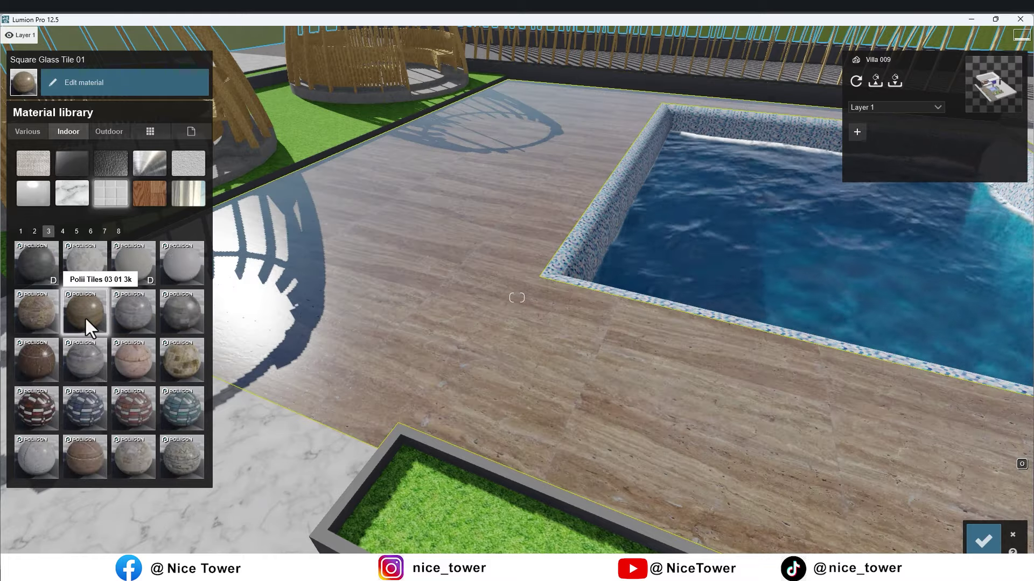
left_click(130, 308)
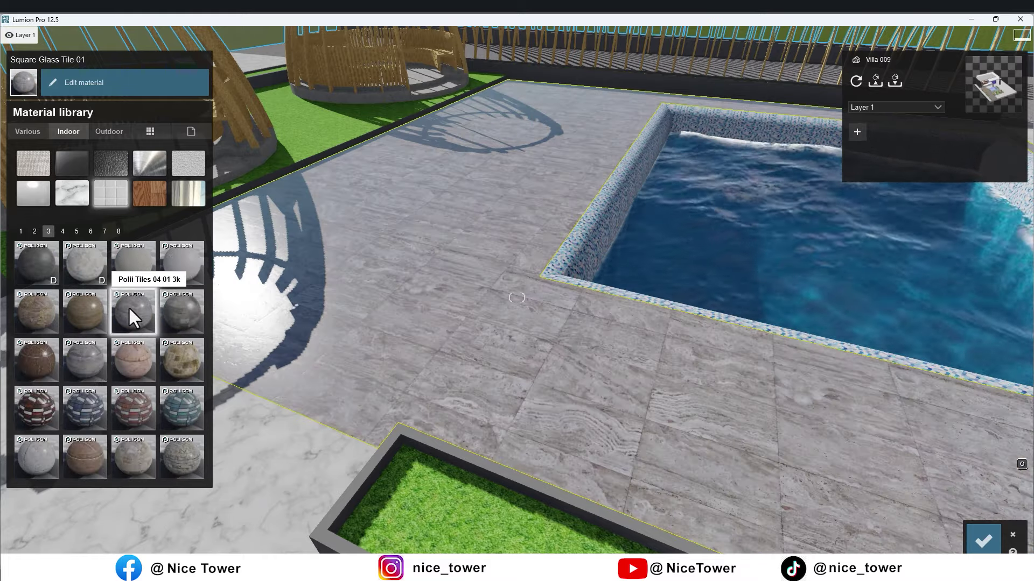
right_click_drag(516, 298, 490, 362)
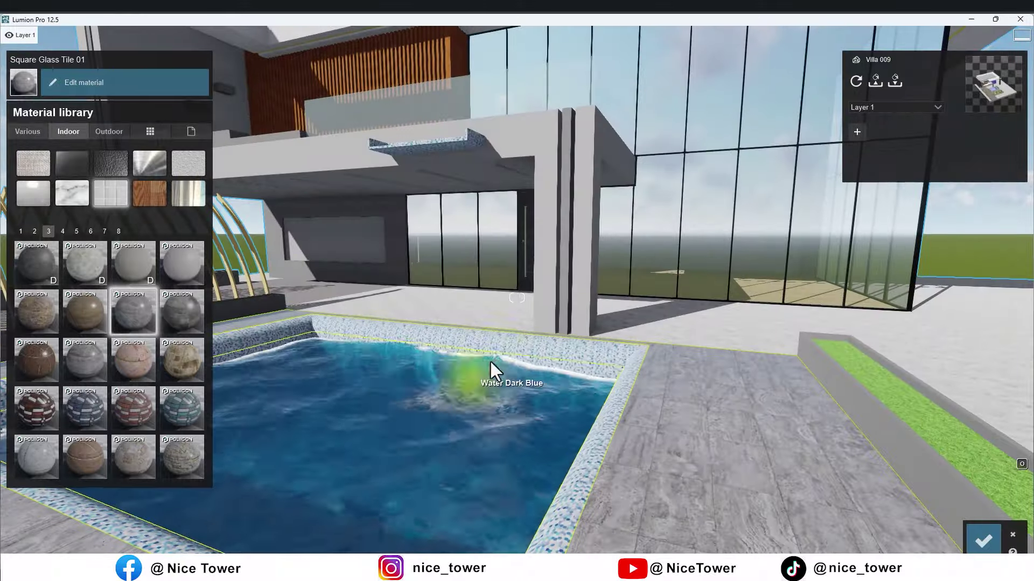
- Cover the pool lining with the dark blue Mosaic Hexagonal Tile from tiles page 7
left_click(64, 80)
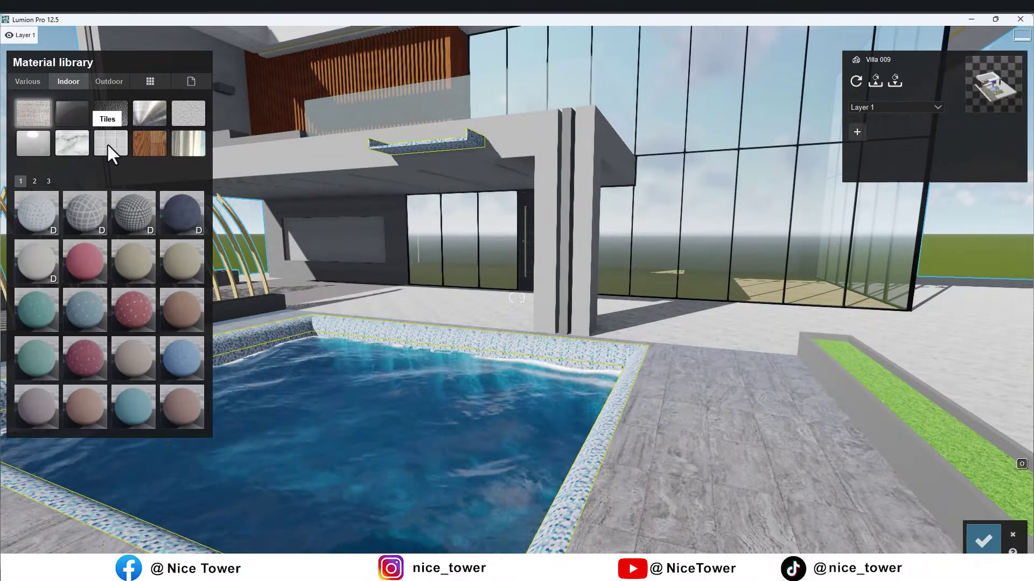
left_click(105, 181)
left_click(85, 457)
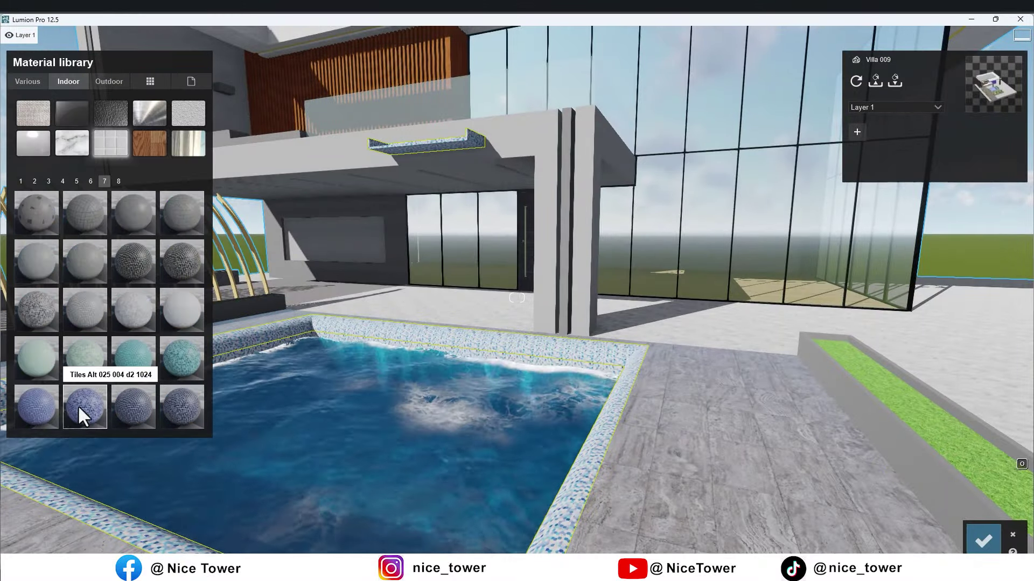
left_click(133, 453)
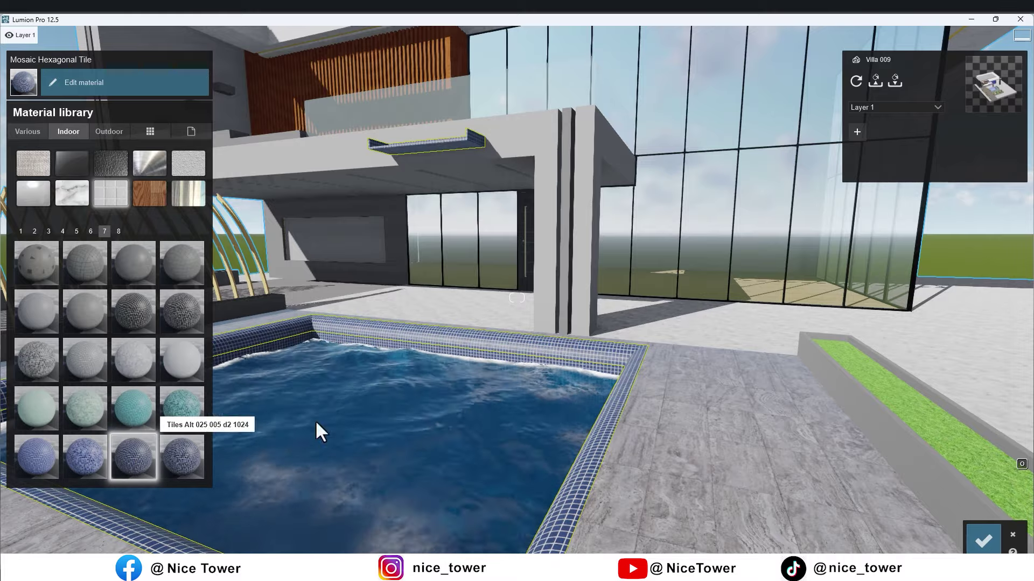
scroll(469, 418, "down", 5)
scroll(540, 374, "up", 5)
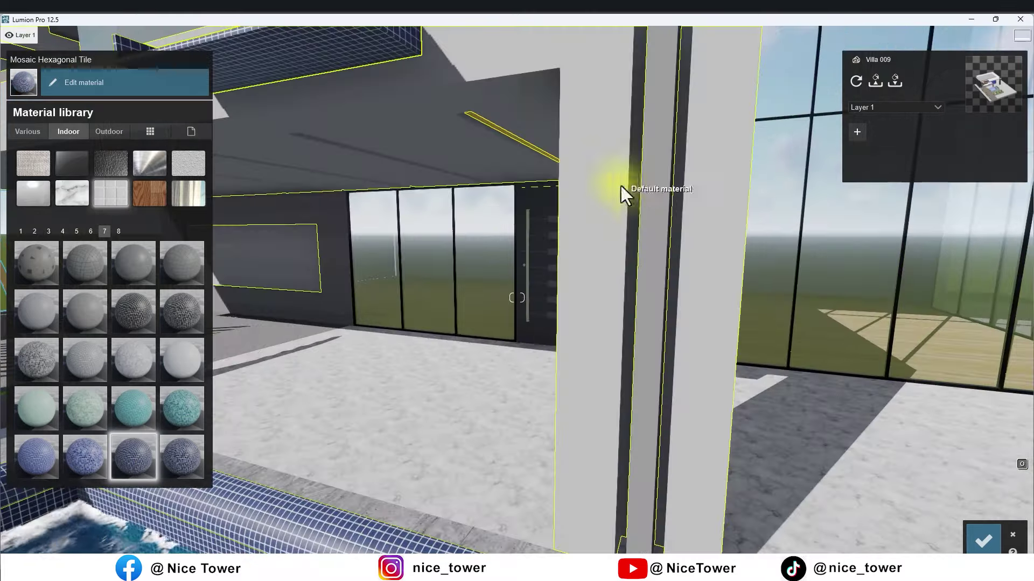
- Give the wall beside the column dark grey Stone Vein Gray with weathering and gloss 0.7
left_click(621, 189)
left_click(40, 235)
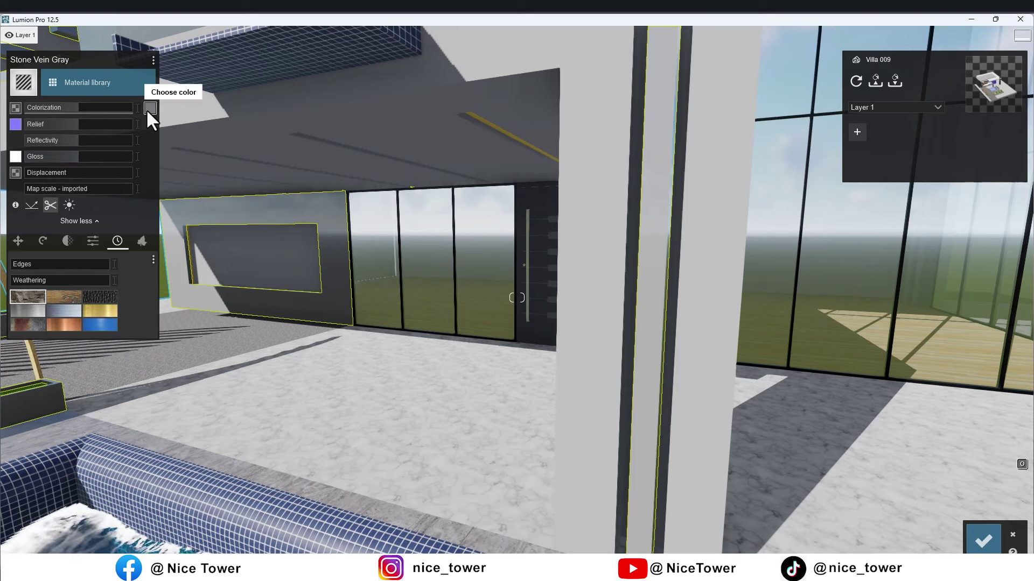
left_click(150, 107)
left_click_drag(172, 153, 171, 143)
left_click(69, 125)
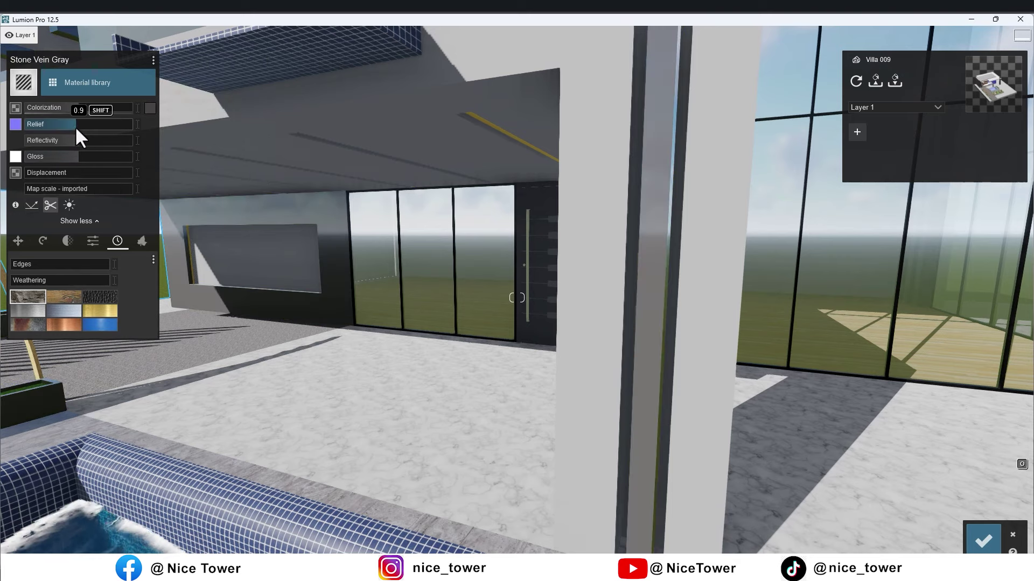
left_click_drag(23, 280, 45, 280)
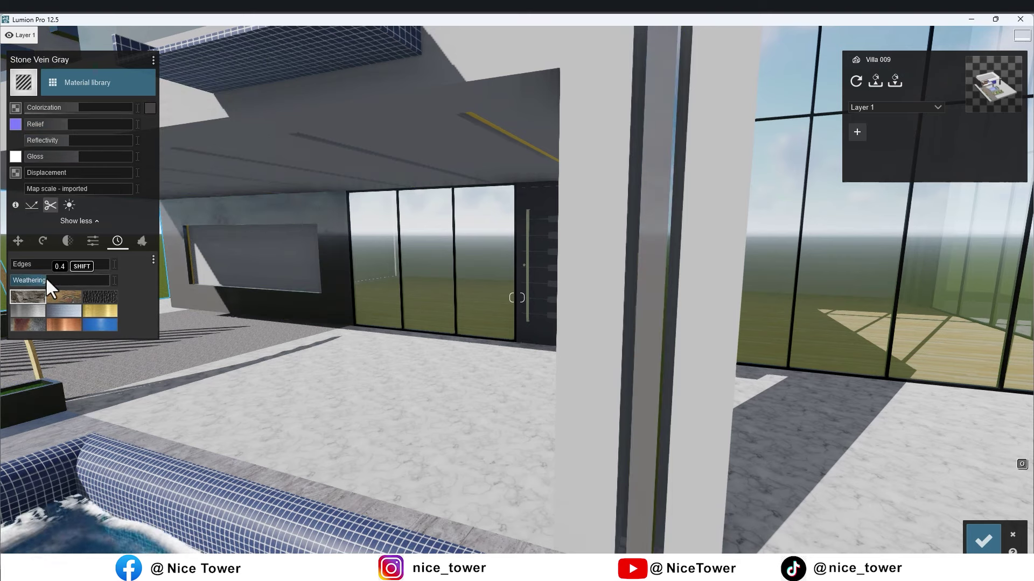
mouse_move(75, 156)
left_mouse_down()
mouse_move(60, 156)
mouse_move(120, 156)
mouse_move(66, 139)
left_mouse_up()
- Keep the Default material on the wall beside the glass doors and raise its gloss
key("s")
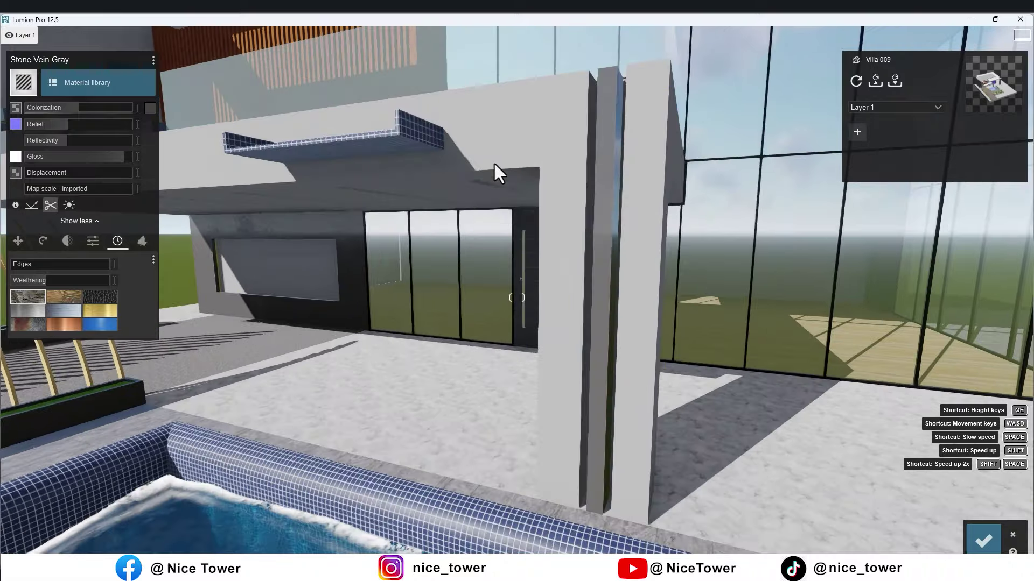
left_click(487, 172)
left_click(178, 183)
left_click_drag(82, 156, 109, 156)
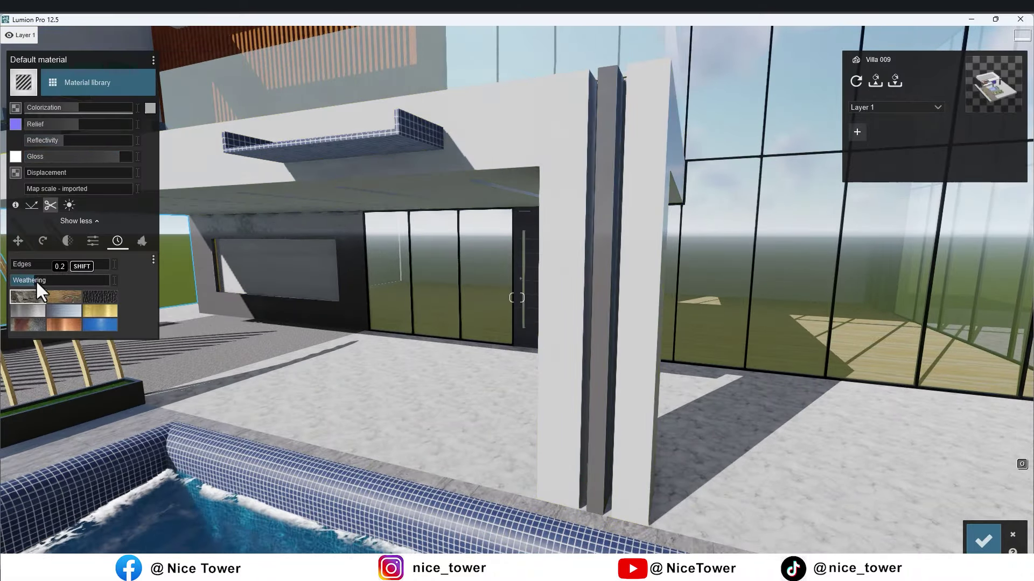
right_click_drag(314, 267, 314, 161)
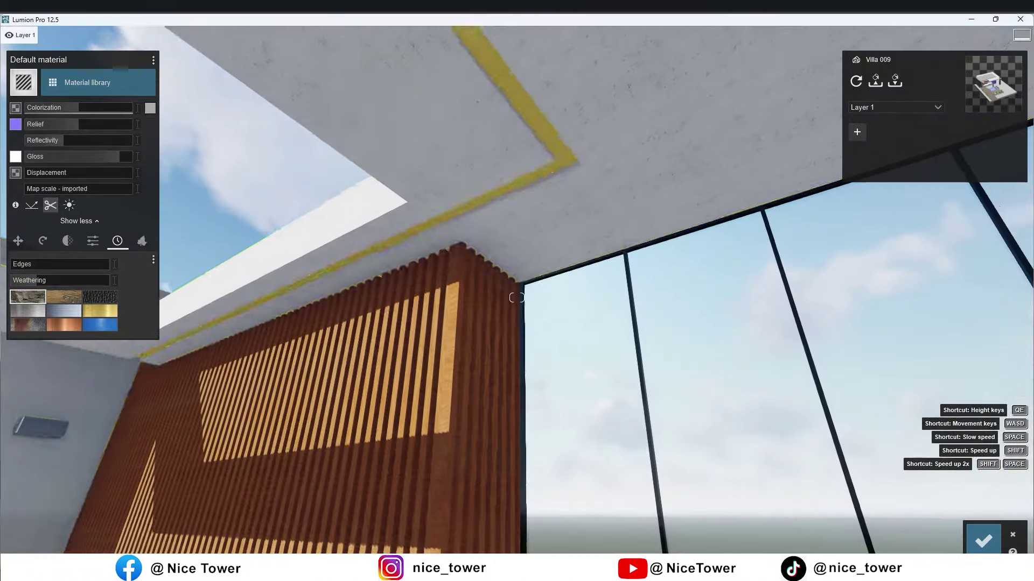
- Make the gold Color D03 ceiling trim glow by raising its Emissive value
left_click(351, 102)
left_click(52, 228)
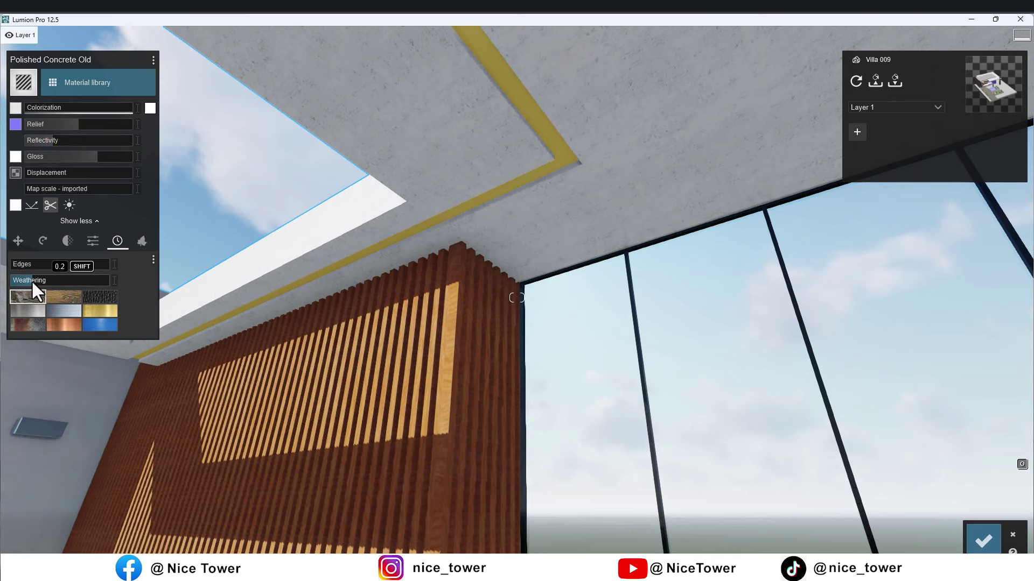
left_click(477, 66)
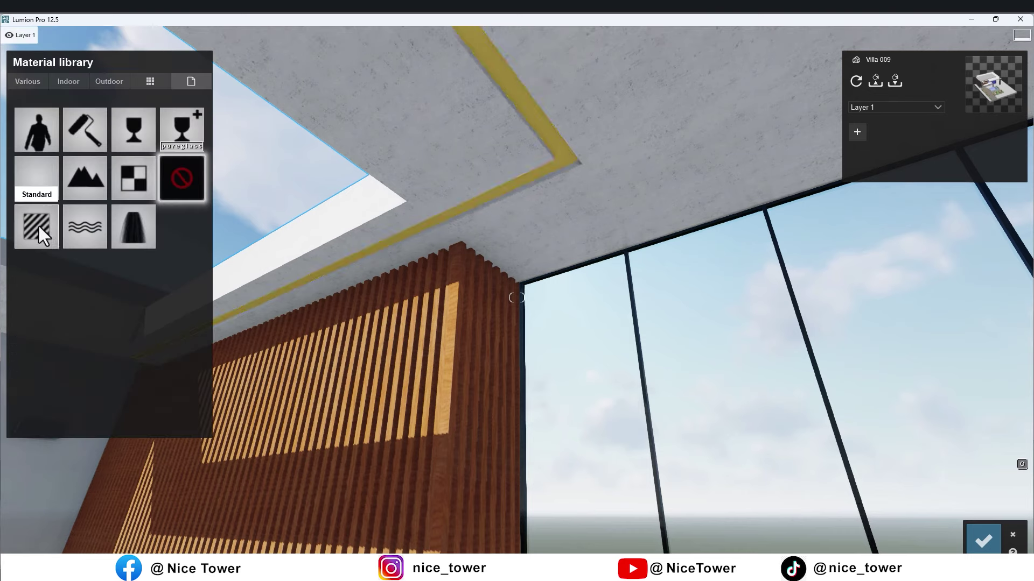
left_click(39, 226)
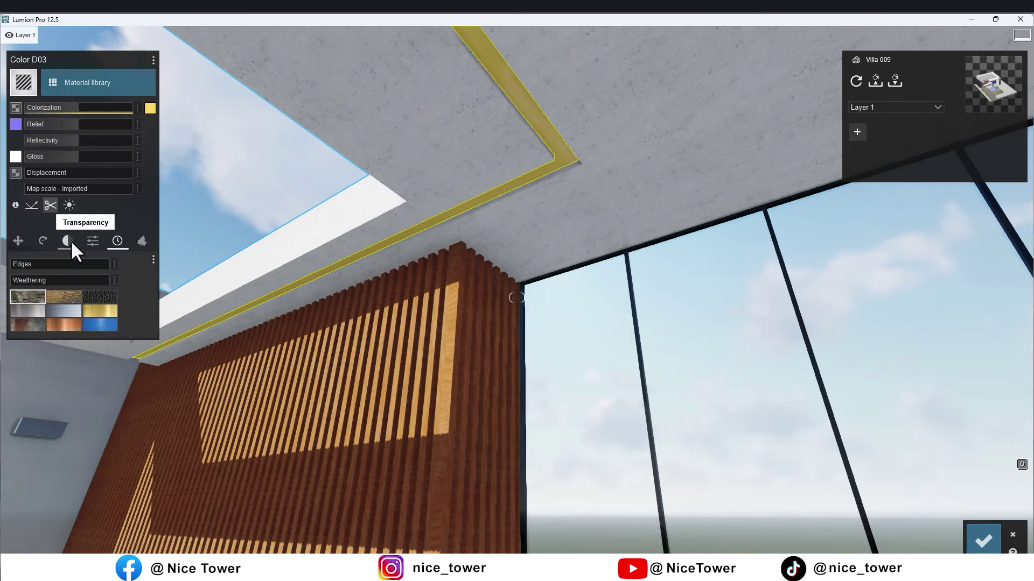
left_click(92, 241)
left_click_drag(18, 263, 83, 272)
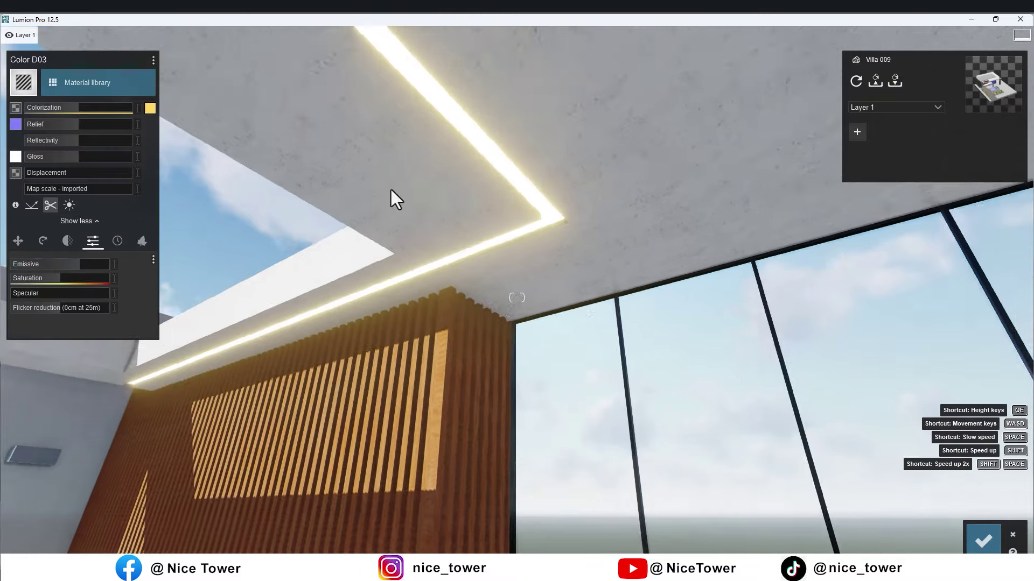
mouse_move(391, 189)
right_mouse_down()
mouse_move(377, 194)
mouse_move(517, 297)
right_mouse_up()
- Fly the camera back outside to view the villa and pool
key("s")
key("w")
key("s")
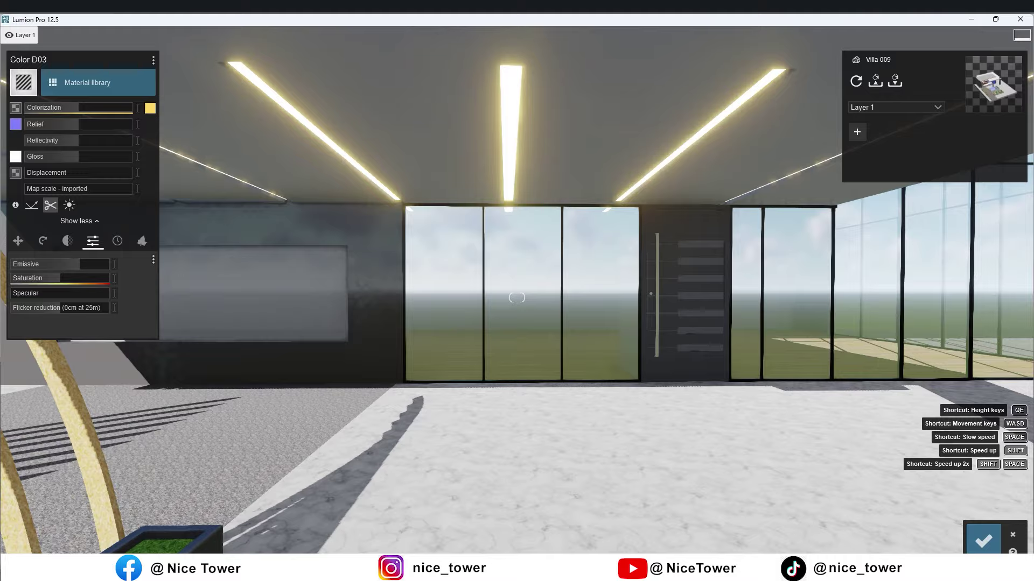
key("s")
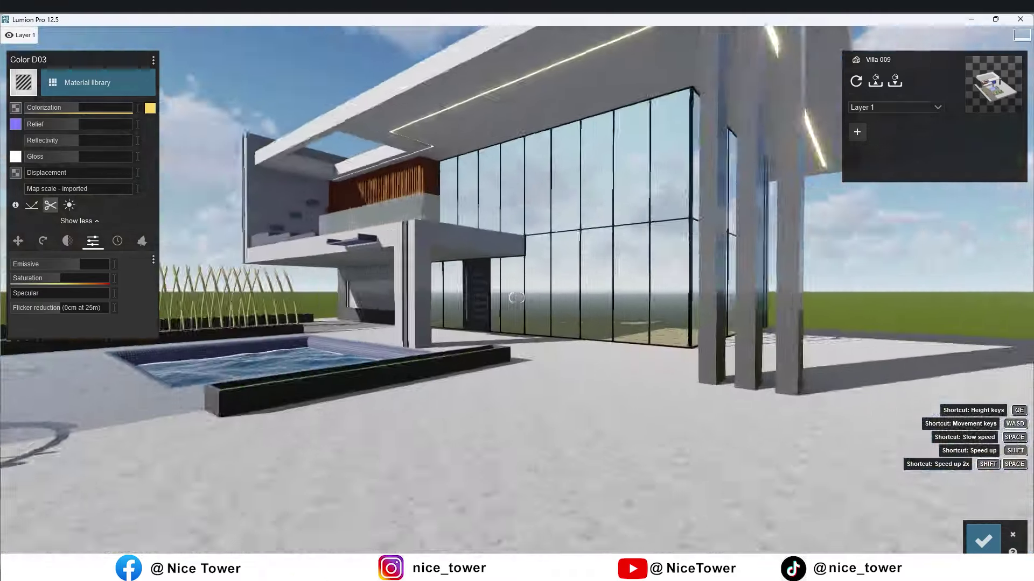
right_click_drag(517, 297, 516, 297)
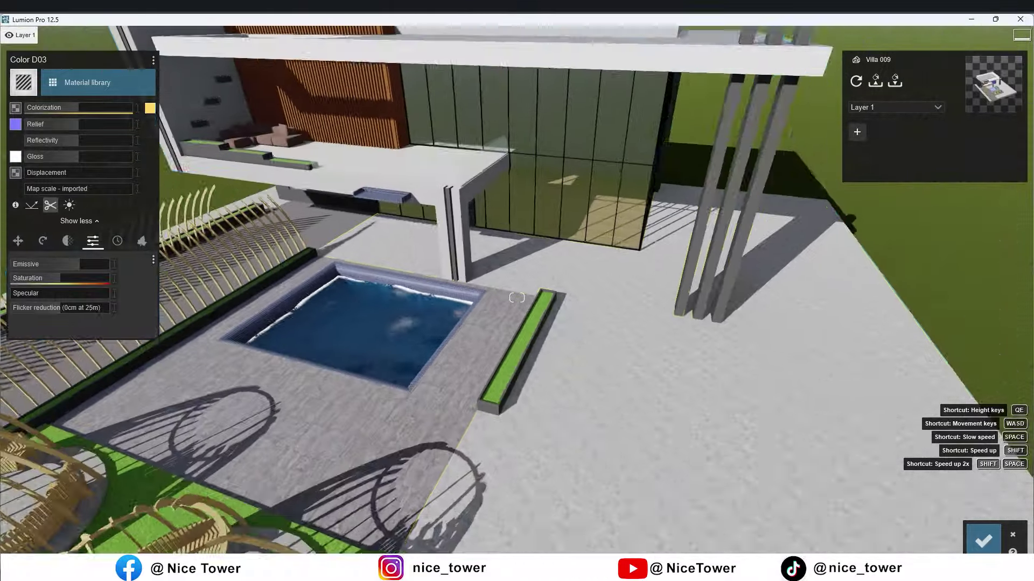
- Apply a grey outdoor stone material to the terrace floor around the pool
left_click(586, 406)
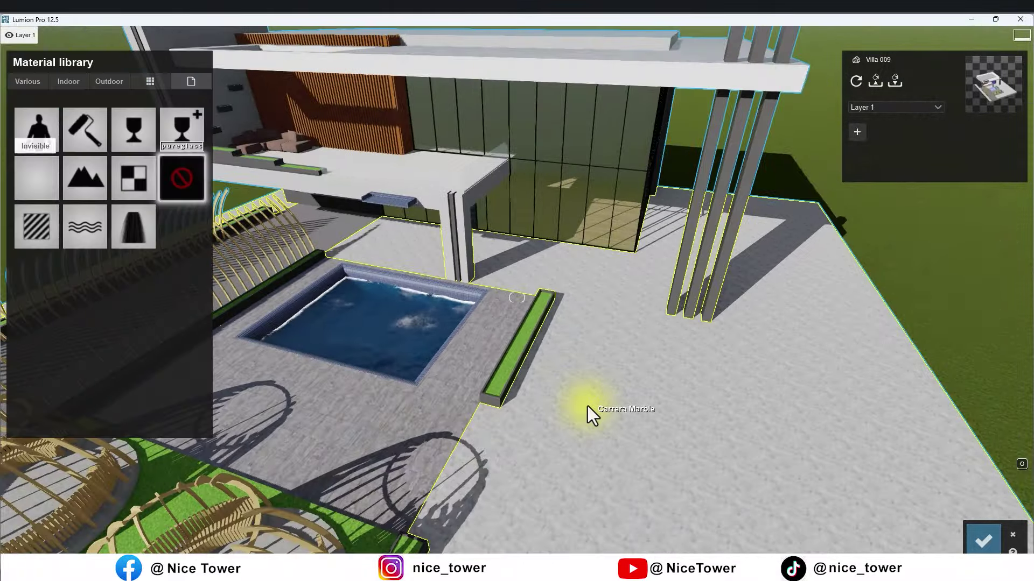
left_click(102, 82)
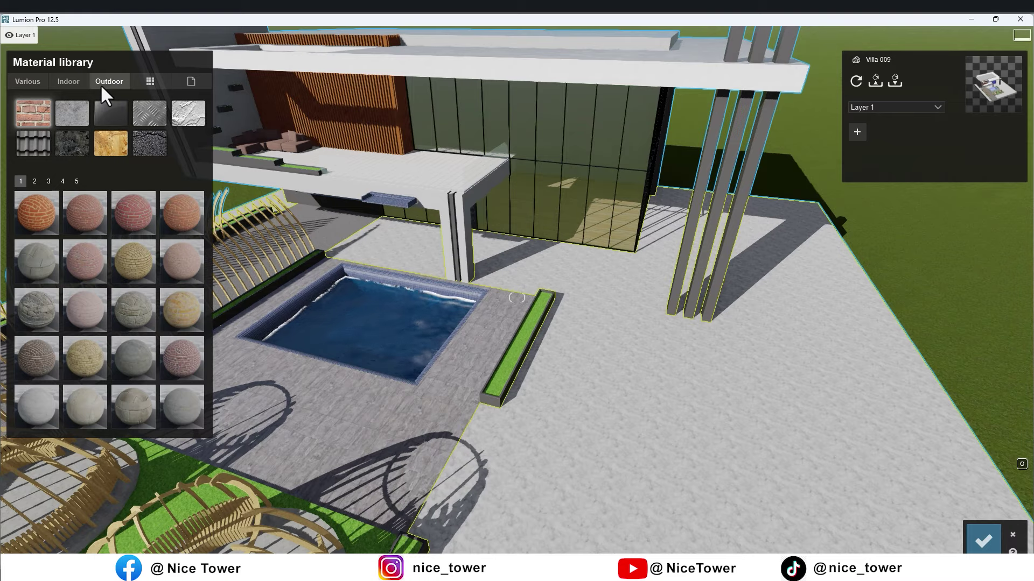
left_click(71, 145)
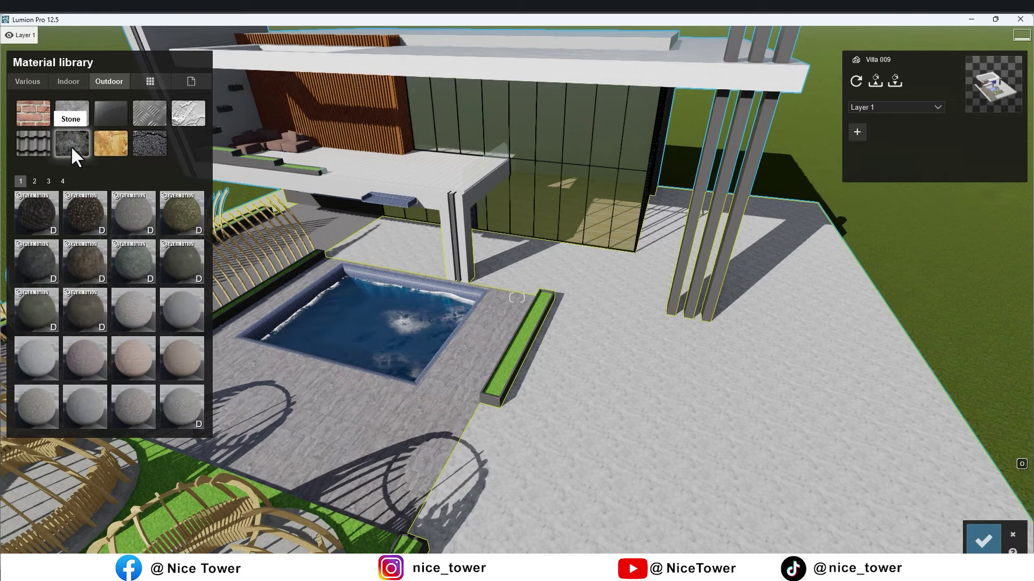
left_click(171, 315)
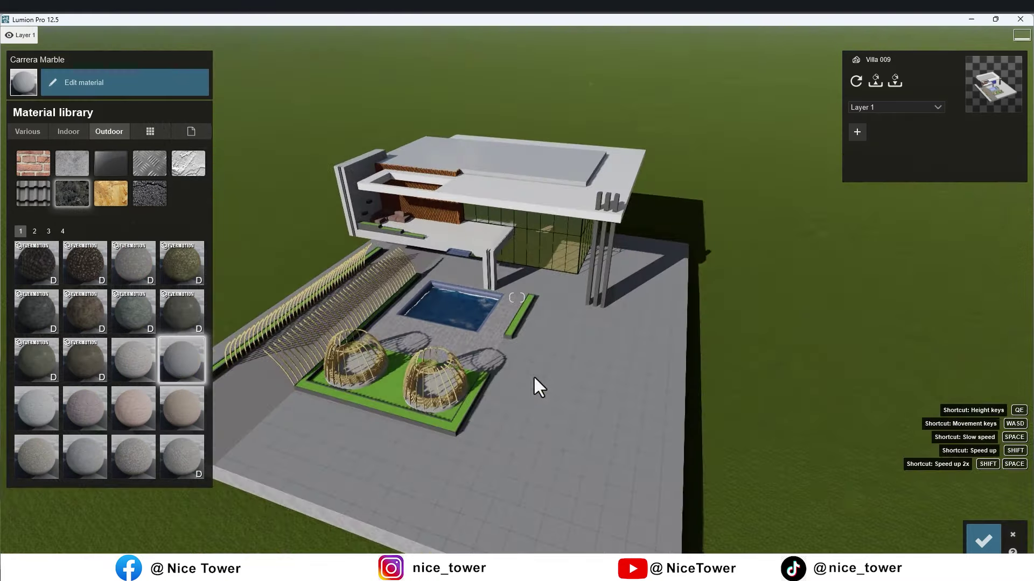
right_click_drag(533, 376, 409, 372)
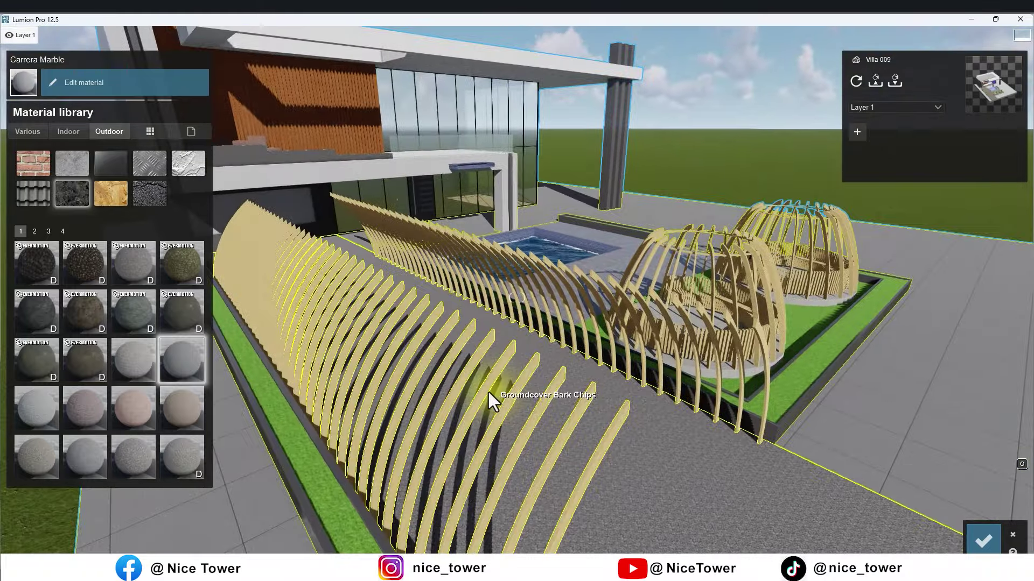
- Try the dark Wood OSB outdoor wood from page 5 on the curved fence
left_click(489, 392)
left_click(103, 81)
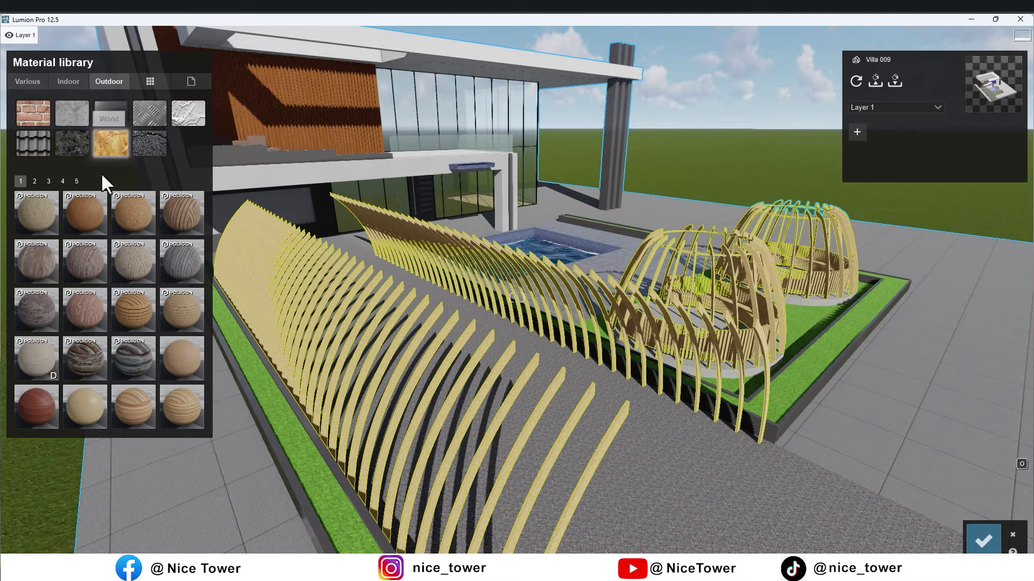
left_click(34, 182)
left_click(61, 181)
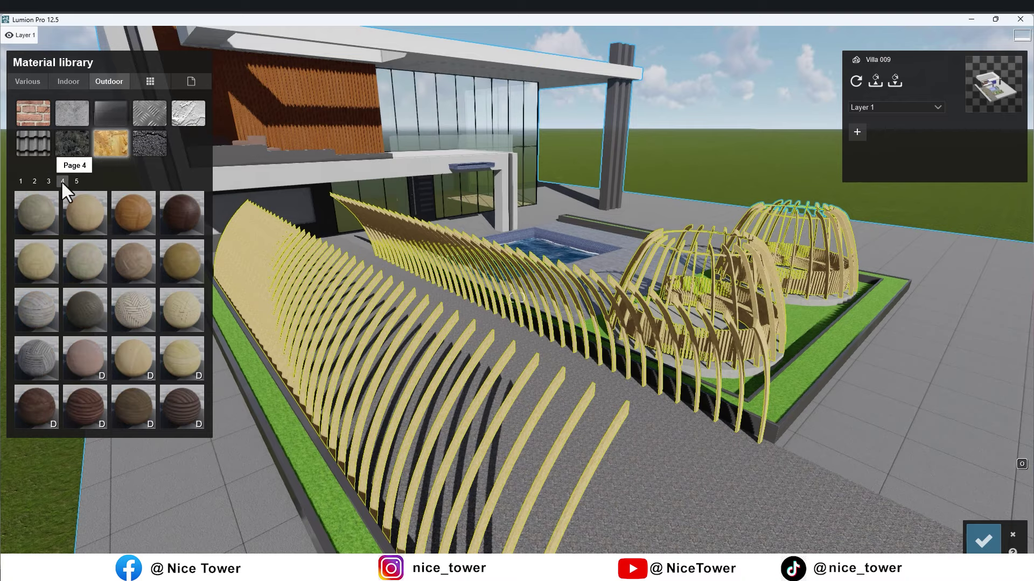
left_click(77, 182)
left_click(85, 213)
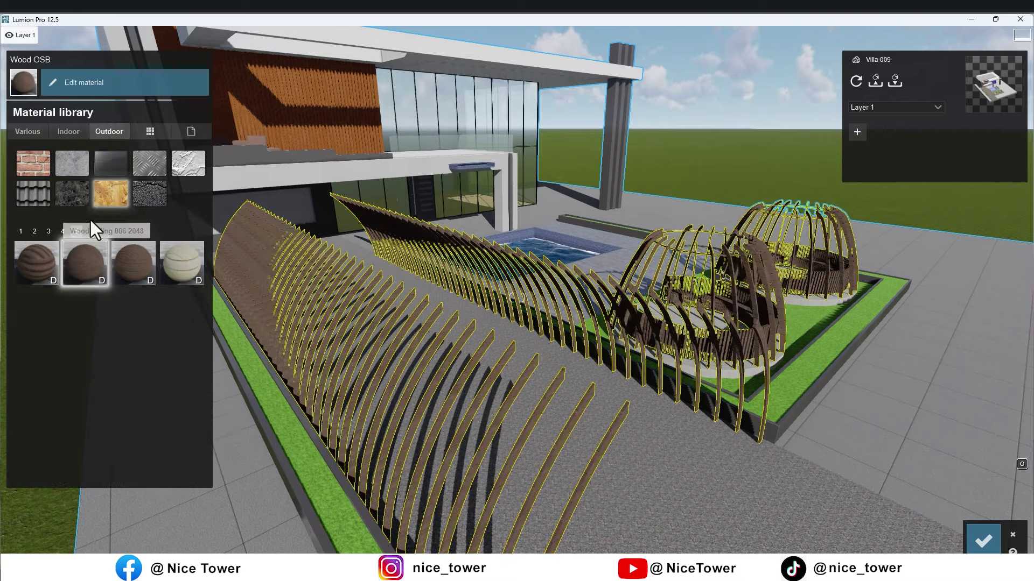
right_click_drag(417, 457, 517, 298)
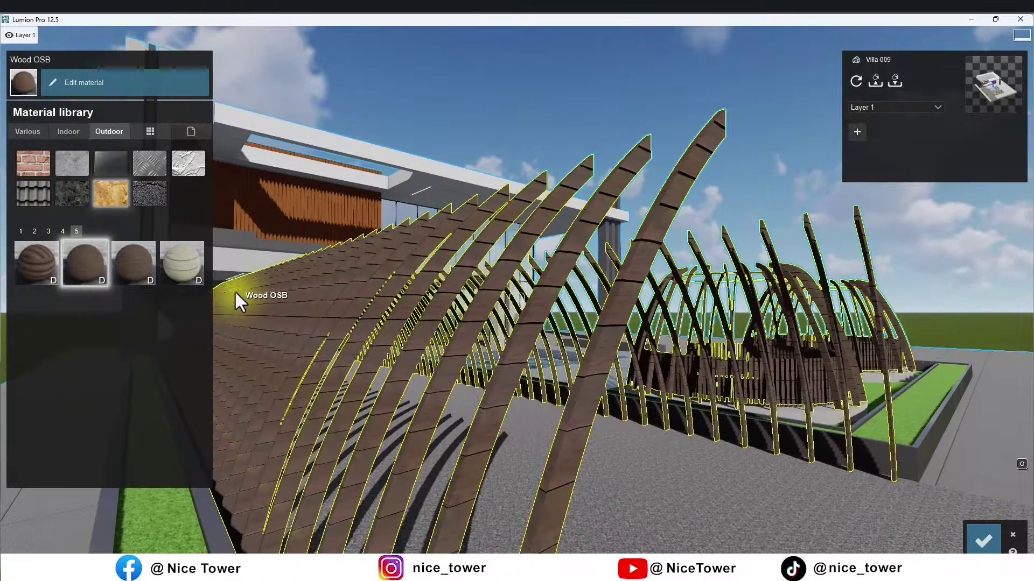
- Replace the fence wood with a light orange wood from the first page
left_click(49, 231)
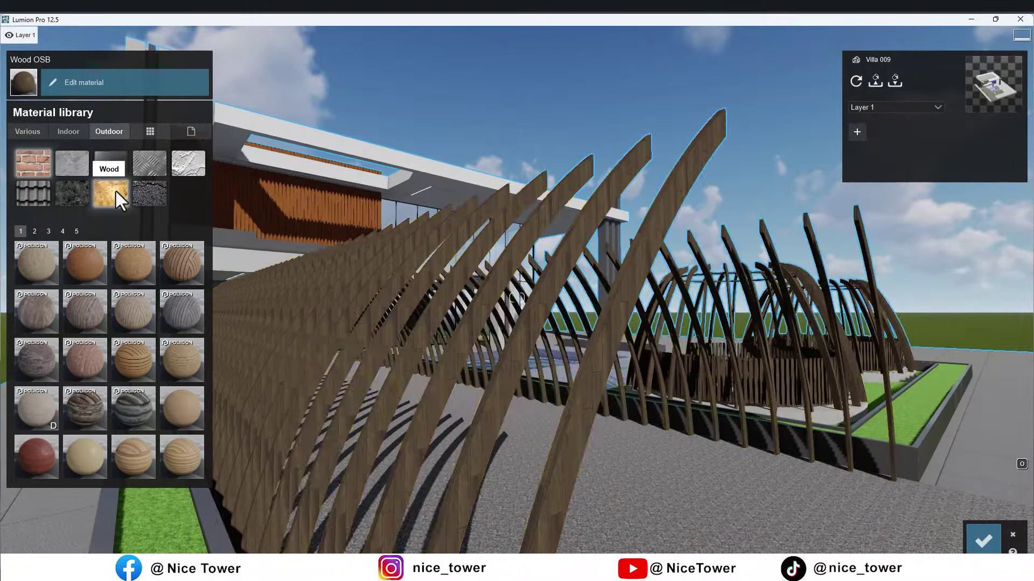
left_click(21, 231)
left_click(85, 254)
scroll(450, 311, "down", 5)
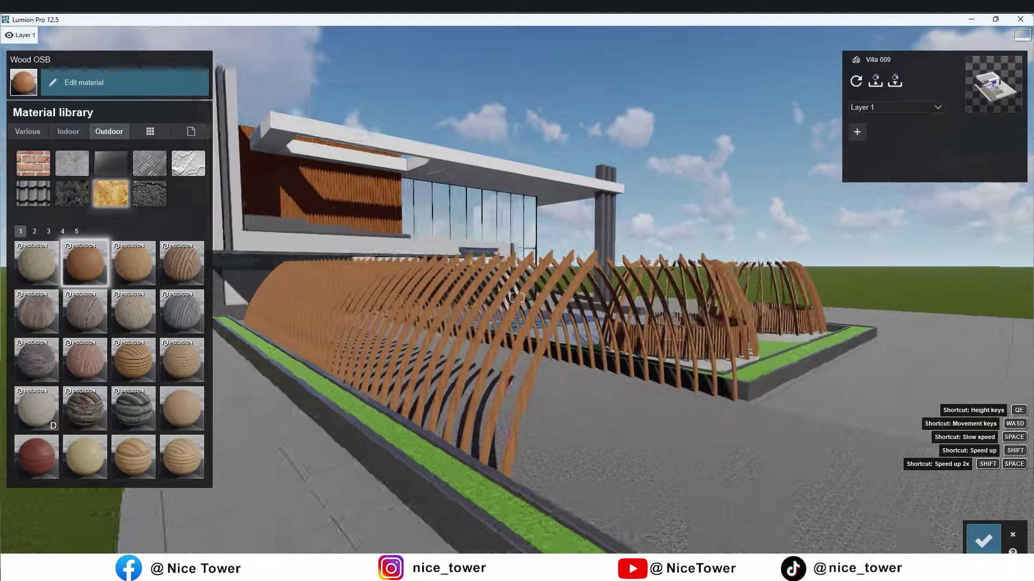
right_click_drag(492, 192, 516, 297)
scroll(517, 297, "up", 3)
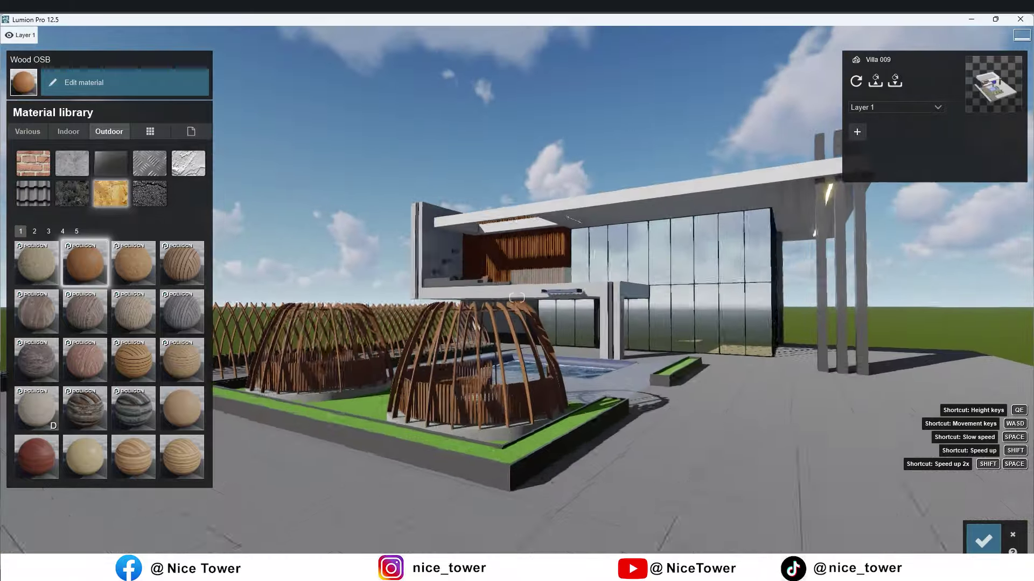
scroll(517, 297, "up", 5)
scroll(517, 297, "up", 5)
scroll(516, 298, "up", 4)
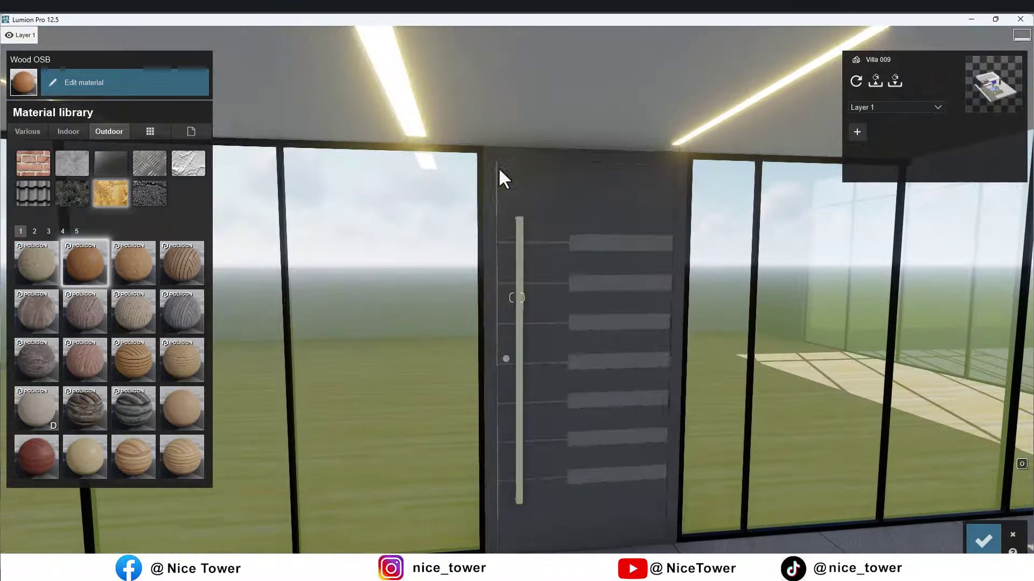
- Lower the entrance door's reflectivity by editing its imported material
left_click(513, 176)
left_click(38, 215)
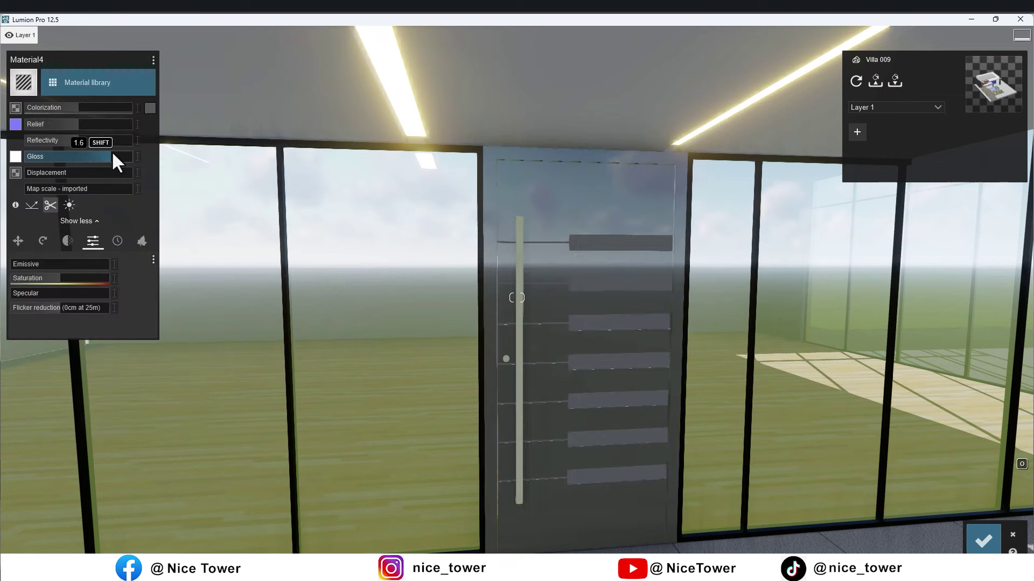
left_click_drag(71, 144, 43, 141)
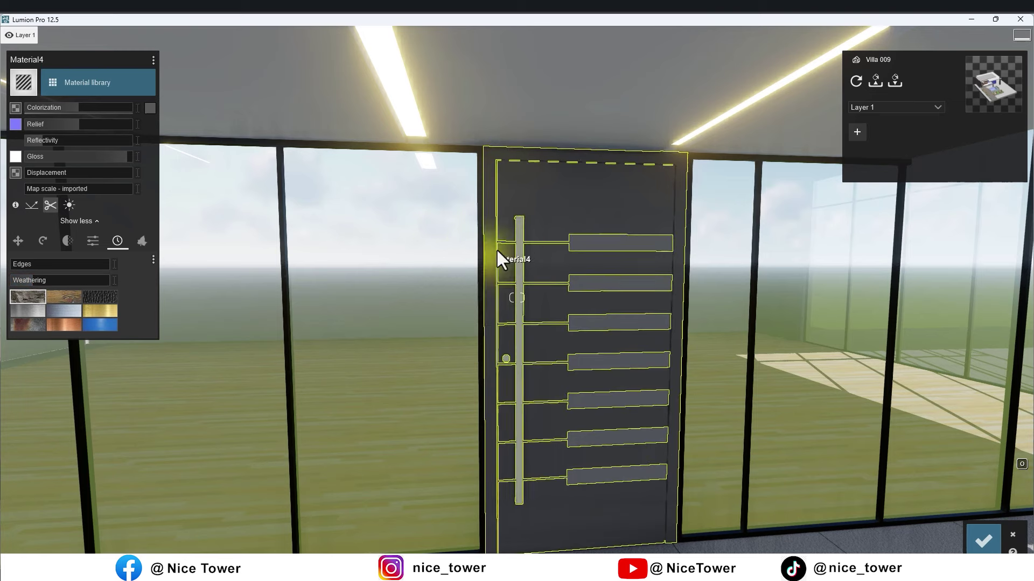
- Apply the outdoor metal Aluminum_Brushed_5cm to the door handle
left_click(518, 264)
left_click(109, 81)
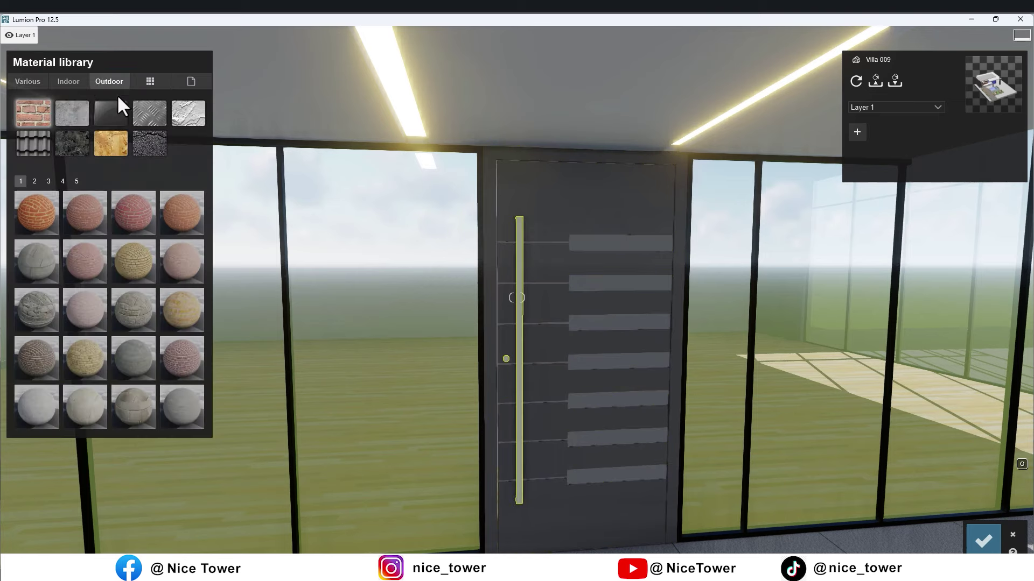
left_click(144, 114)
left_click(48, 182)
left_click(179, 318)
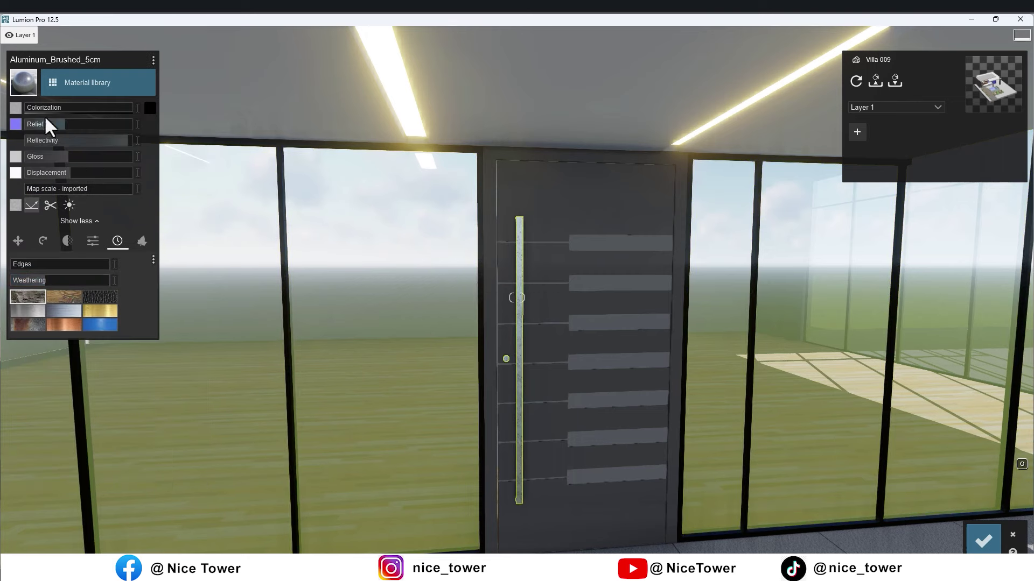
- Lower the door stripes' reflectivity and raise their gloss to 1.4
left_click(580, 253)
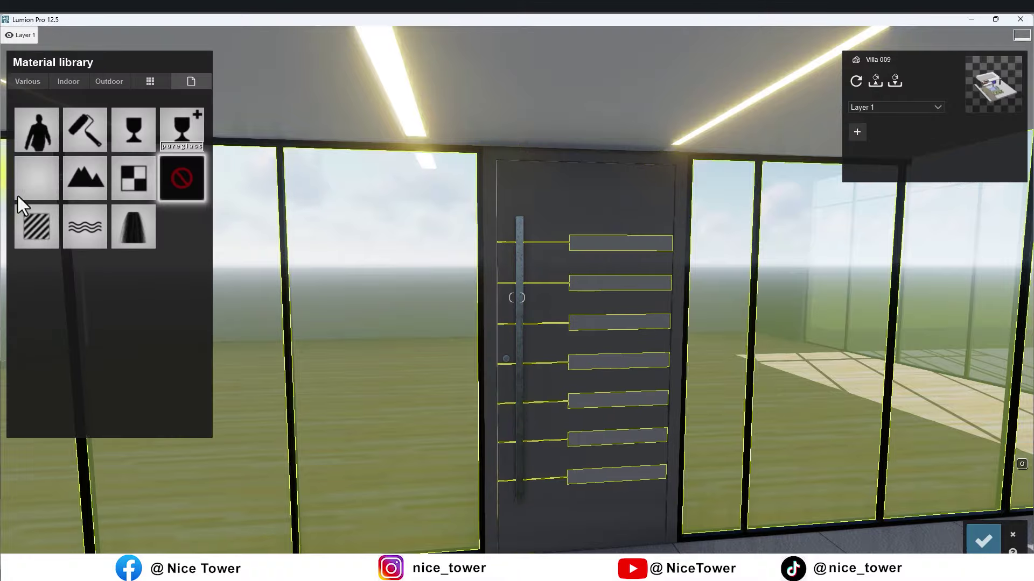
left_click(37, 224)
left_click(57, 142)
left_click(98, 157)
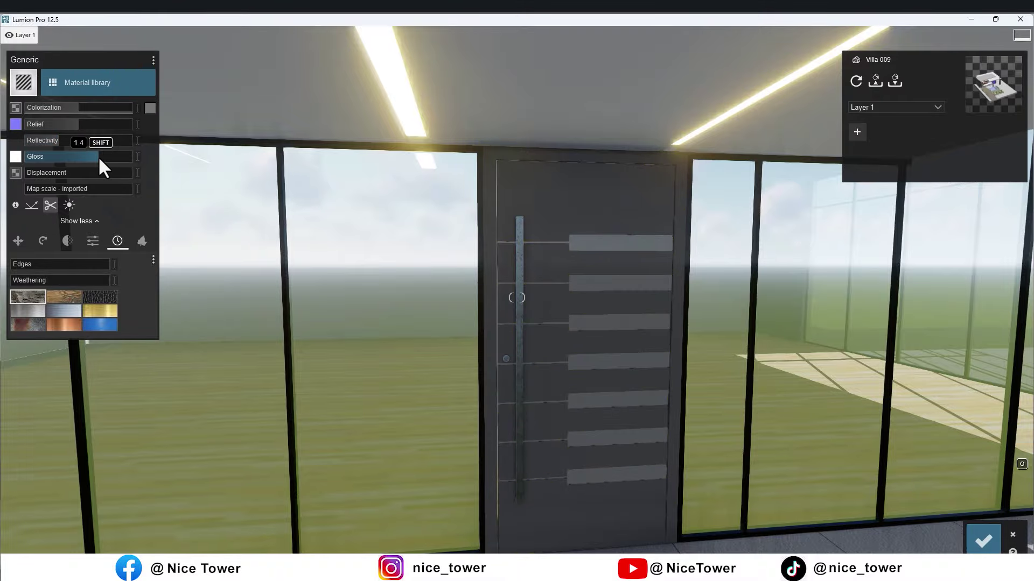
right_click_drag(377, 323, 242, 189)
right_click_drag(517, 298, 517, 298)
key("w")
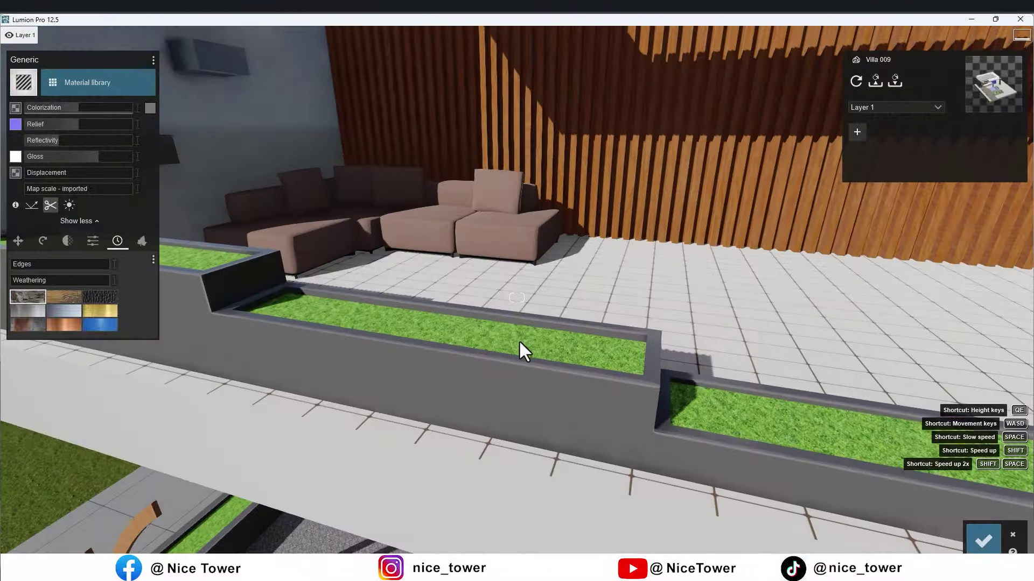
- Raise the planters' gloss and try a Polii Tiles indoor tile on the terrace floor
left_click(415, 366)
left_click(120, 155)
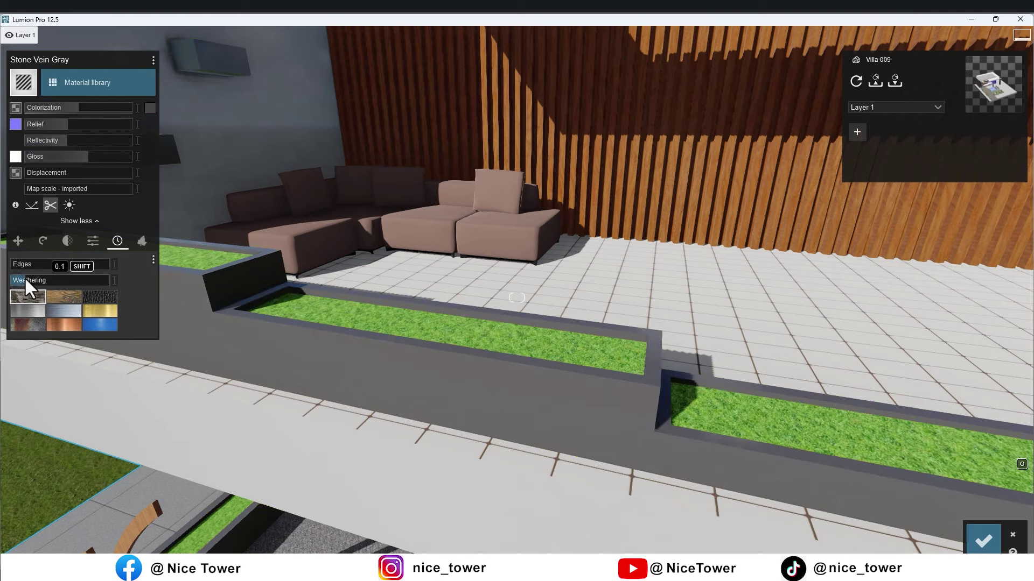
left_click(572, 311)
left_click(106, 80)
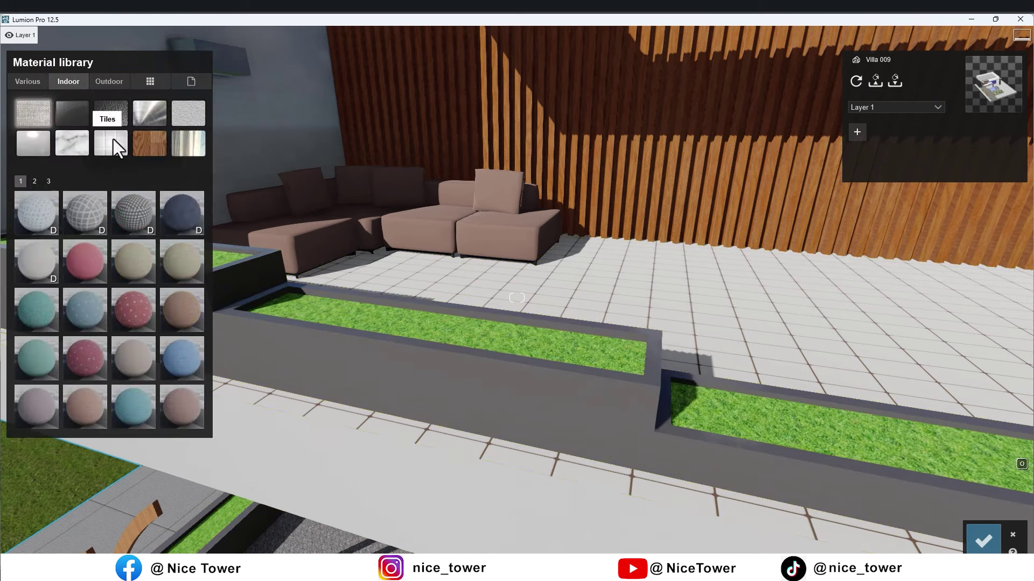
left_click(113, 139)
left_click(36, 182)
left_click(49, 181)
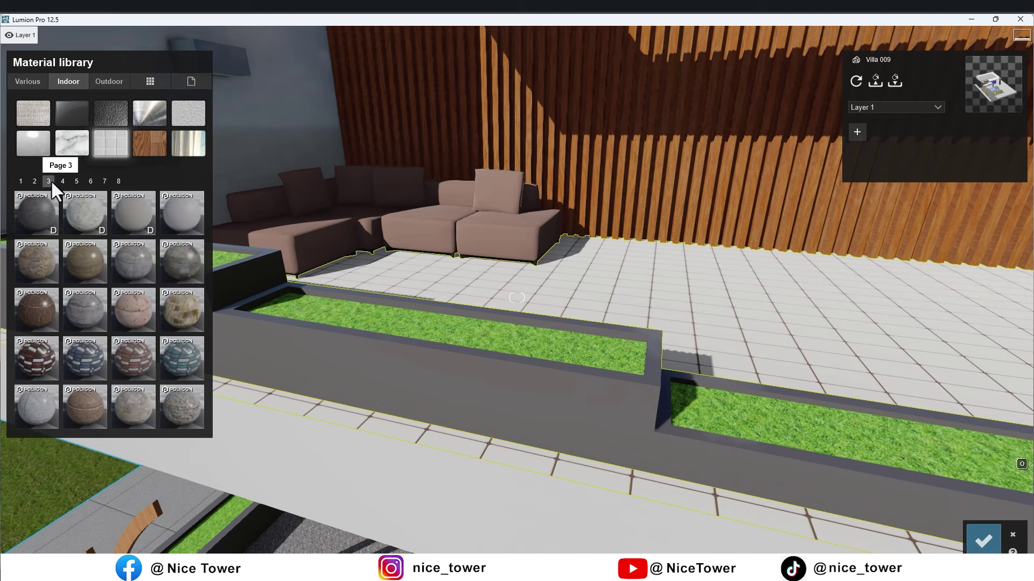
left_click(89, 302)
- Try stone paving, another Polii Tiles, large marble and a grey stone tile on the floor
left_click(124, 302)
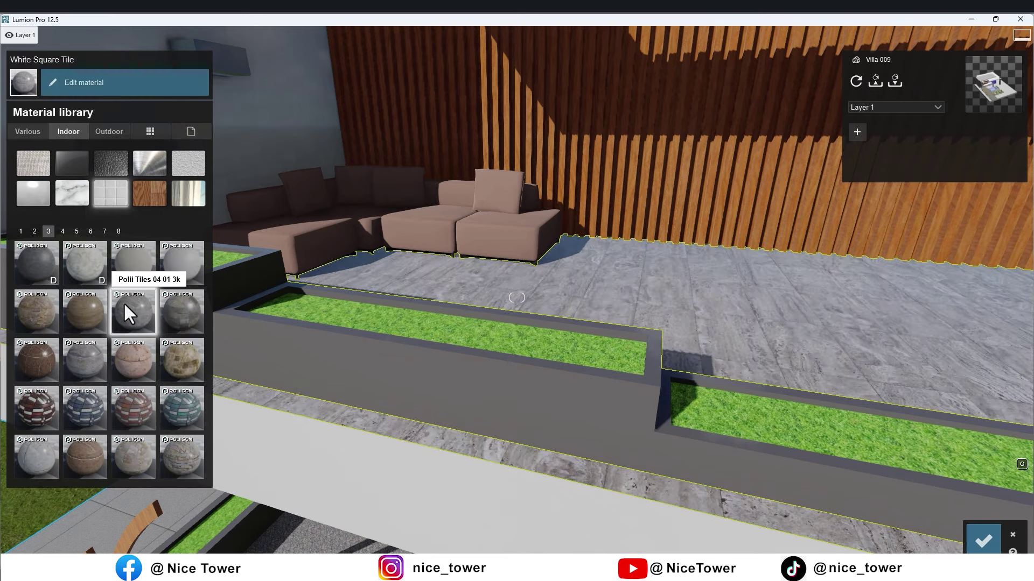
left_click(180, 311)
left_click(31, 450)
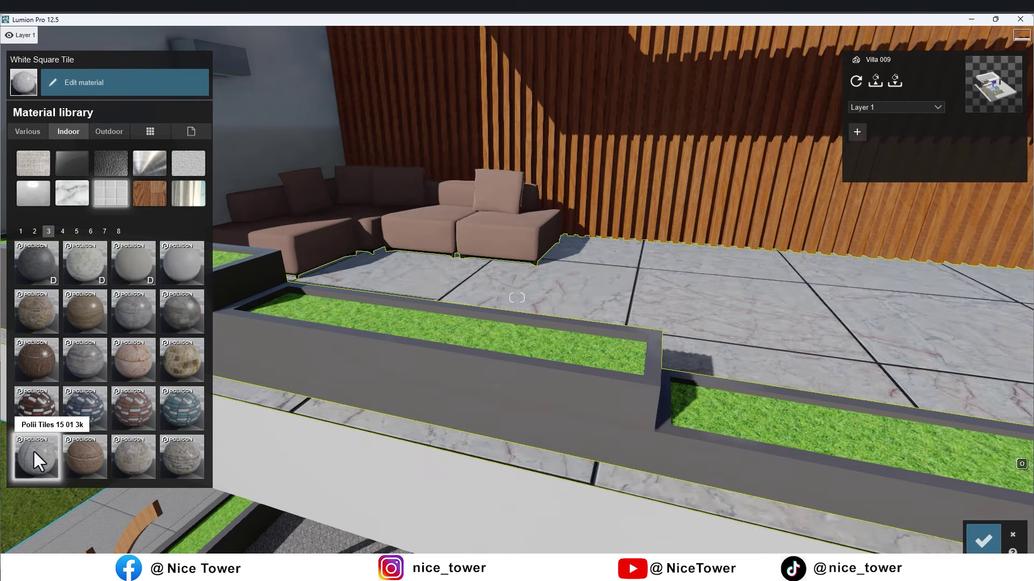
left_click(63, 232)
left_click(84, 312)
mouse_move(372, 328)
right_mouse_down()
mouse_move(416, 313)
mouse_move(383, 413)
right_mouse_up()
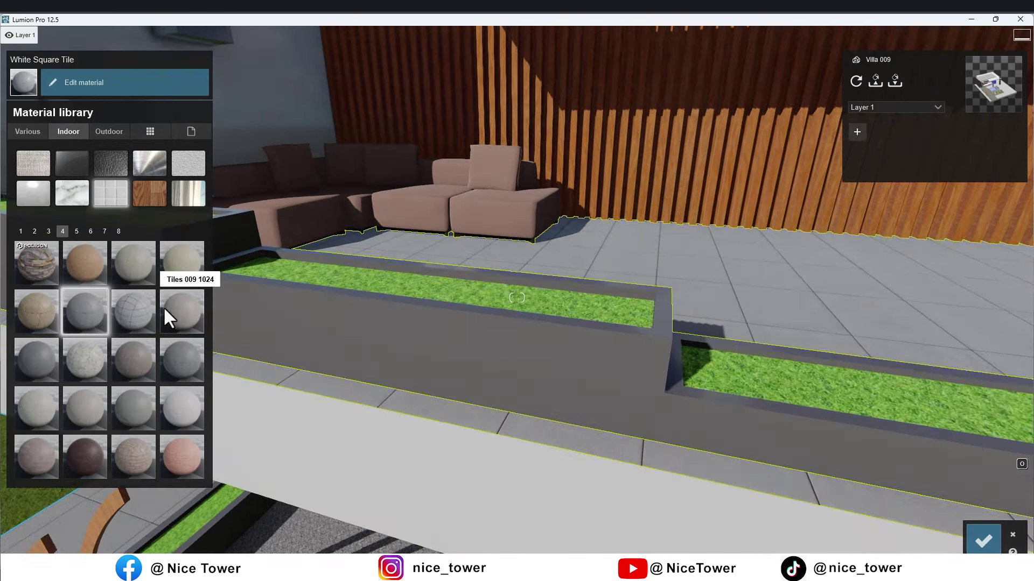
- Try more tiles including beige Tiles 003 1024, settling on grey square tiles
left_click(177, 307)
left_click(136, 312)
left_click(182, 260)
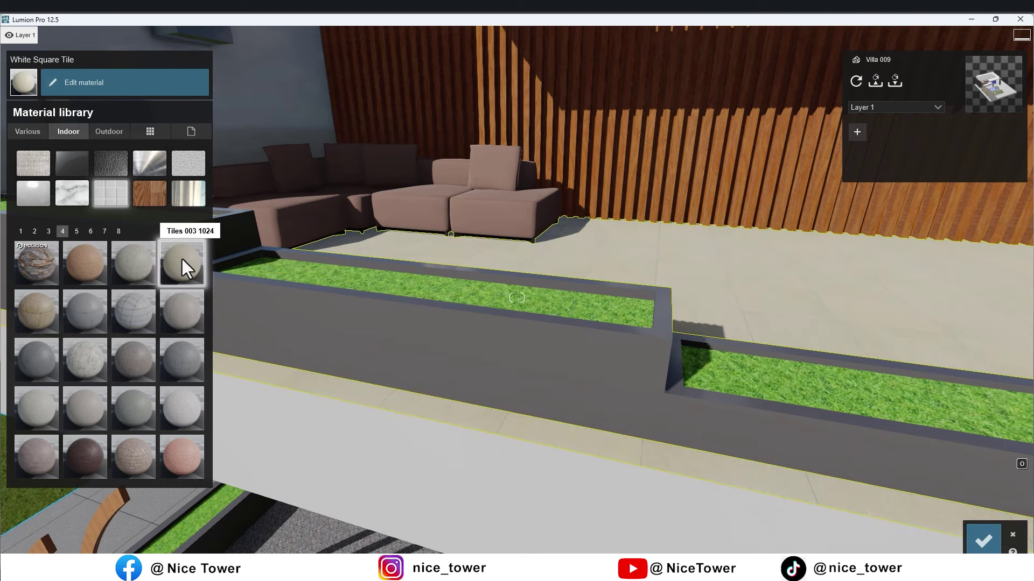
left_click(92, 295)
- Browse tile pages 5 to 8, then select the pergola slats' Wood OSB material
left_click(76, 232)
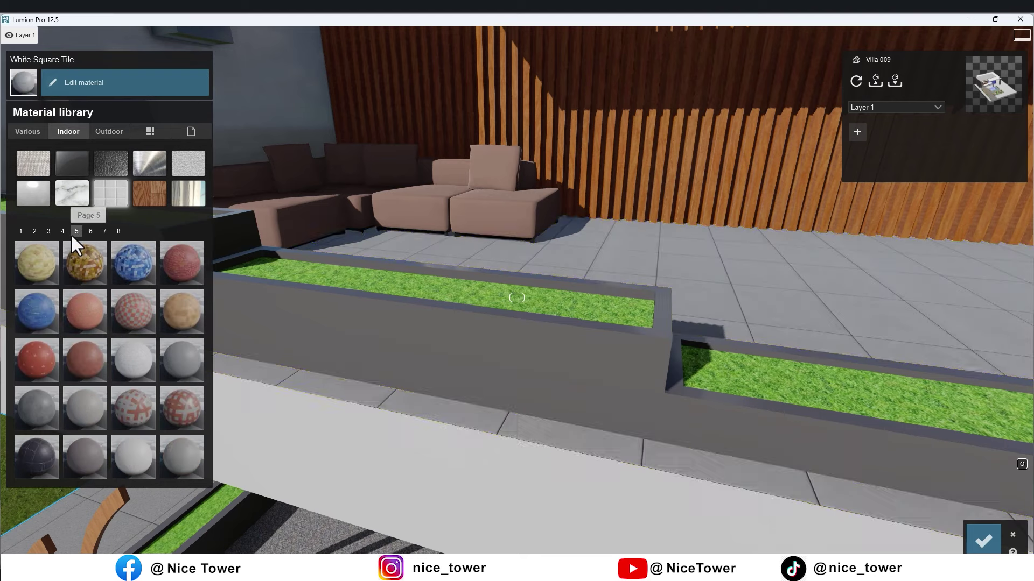
left_click(89, 232)
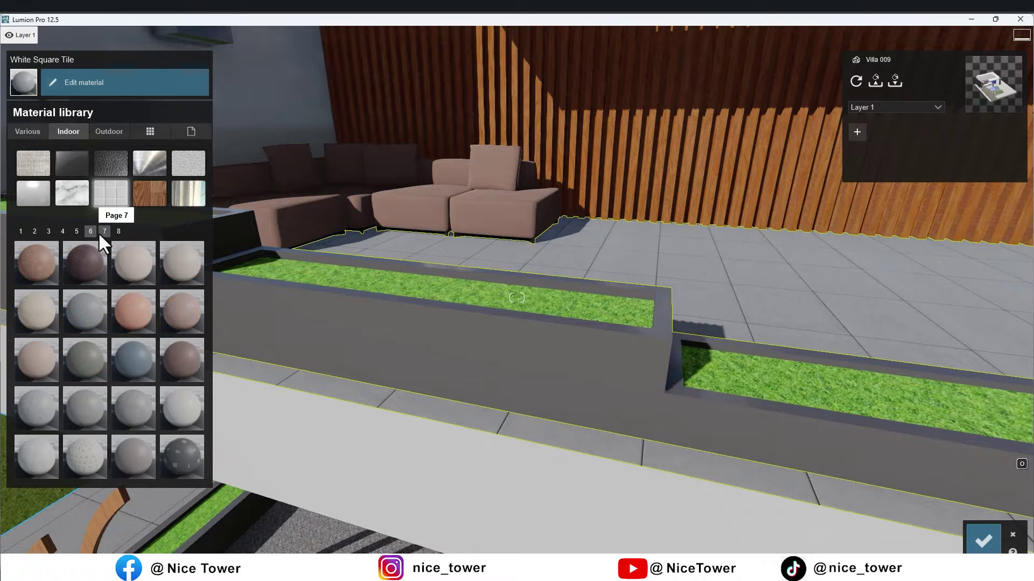
left_click(100, 235)
left_click(119, 231)
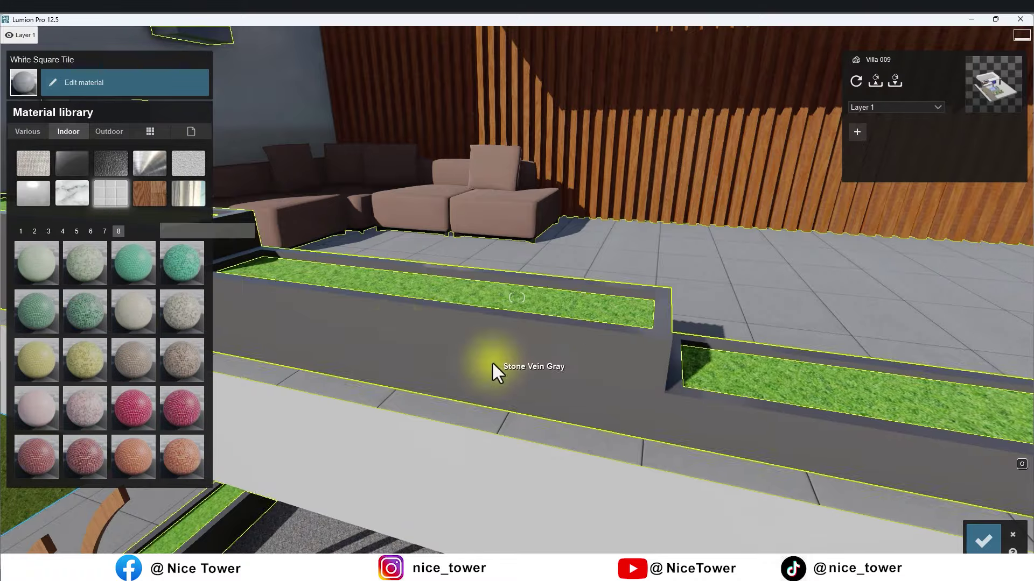
scroll(493, 363, "down", 10)
scroll(517, 323, "up", 5)
scroll(517, 323, "up", 5)
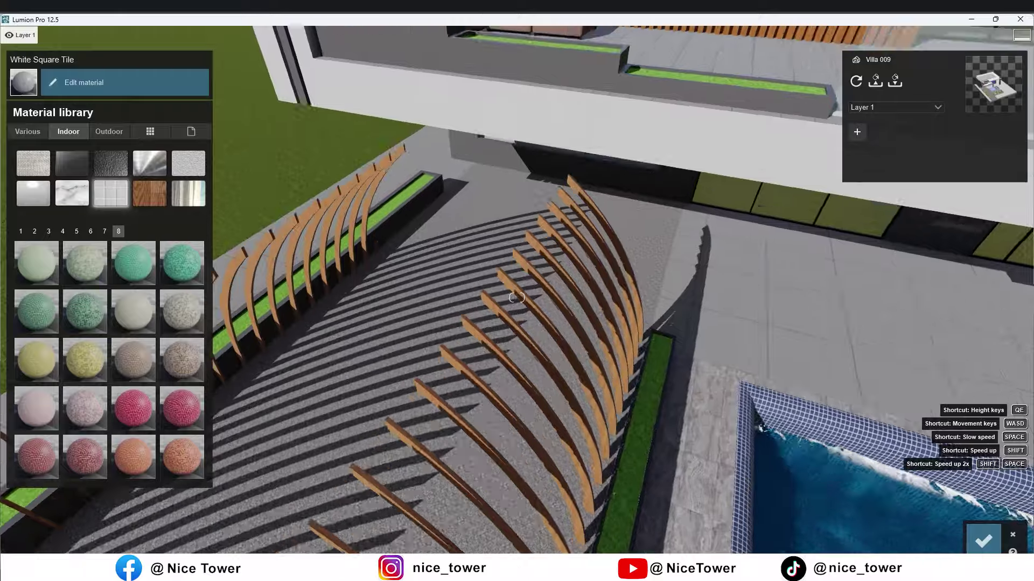
scroll(554, 323, "up", 4)
left_click(461, 318)
- Lower Wood OSB's reflectivity, raise its gloss, then load the wall's Wood Cherry Original
left_click_drag(72, 139, 93, 156)
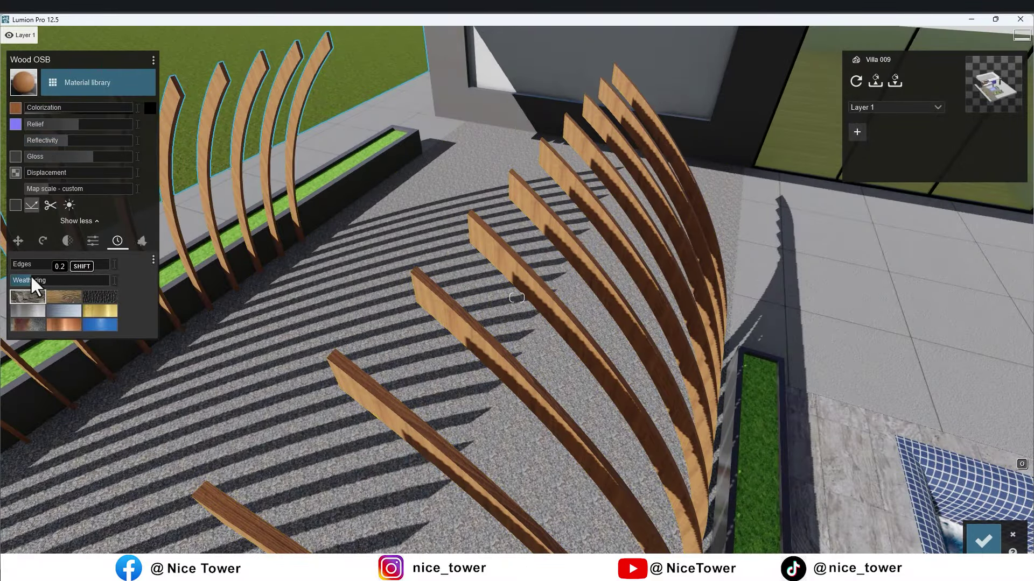
scroll(516, 291, "down", 5)
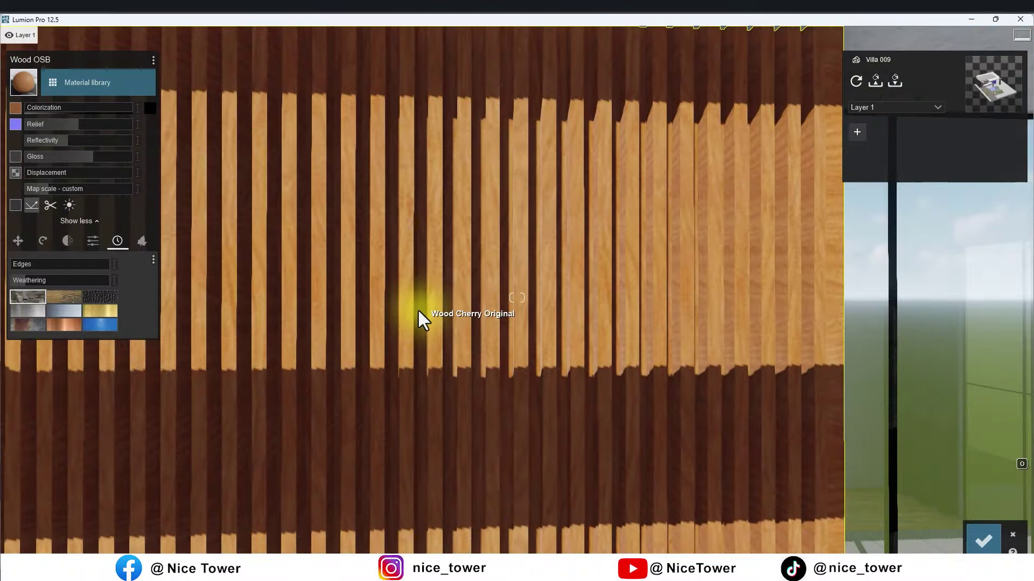
left_click(419, 312)
left_click(42, 230)
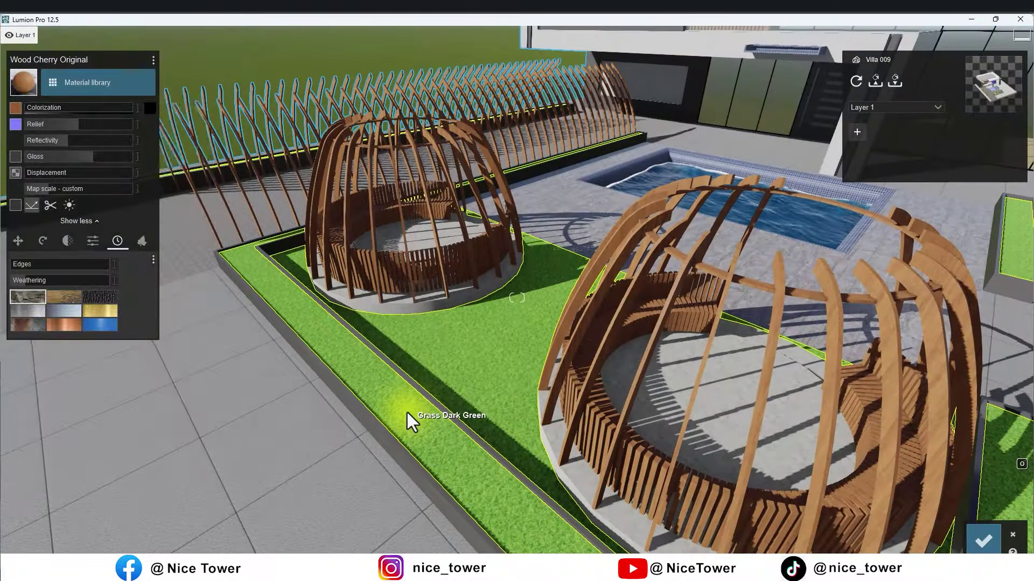
- Try Wild Grass 01 and the next grass material on the lawn
left_click(407, 416)
left_click(28, 81)
left_click(72, 113)
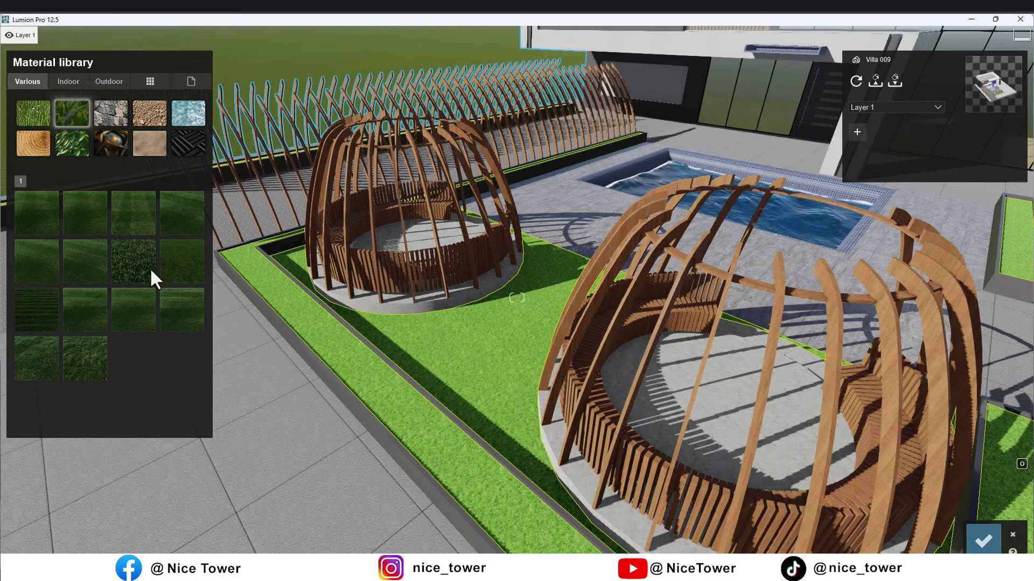
left_click(89, 352)
left_click(361, 385)
left_click(41, 399)
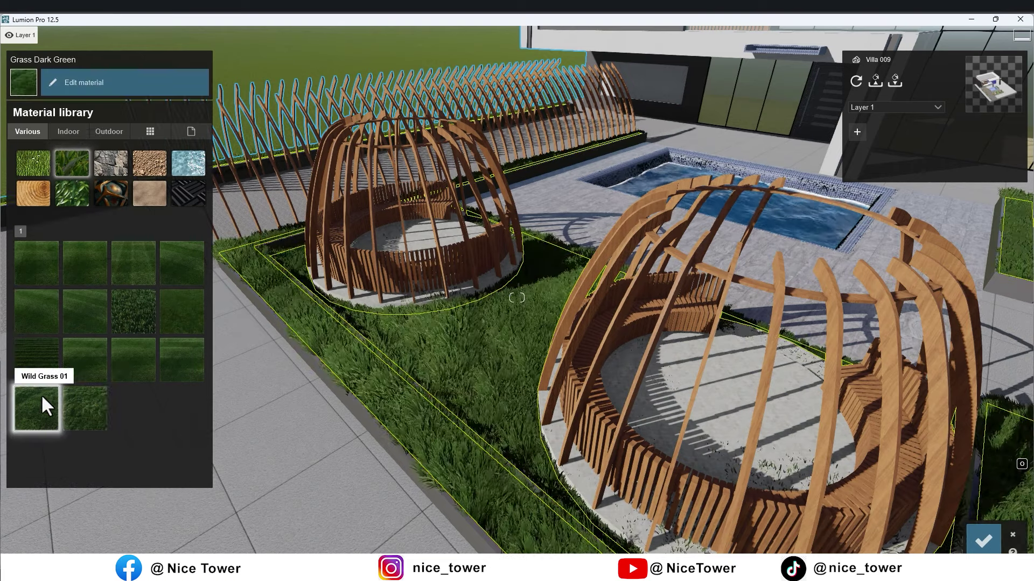
left_click(84, 404)
- Apply Landscape 09 A grass from page 2 to the lawn and confirm the material changes
left_click(567, 388)
left_click(33, 162)
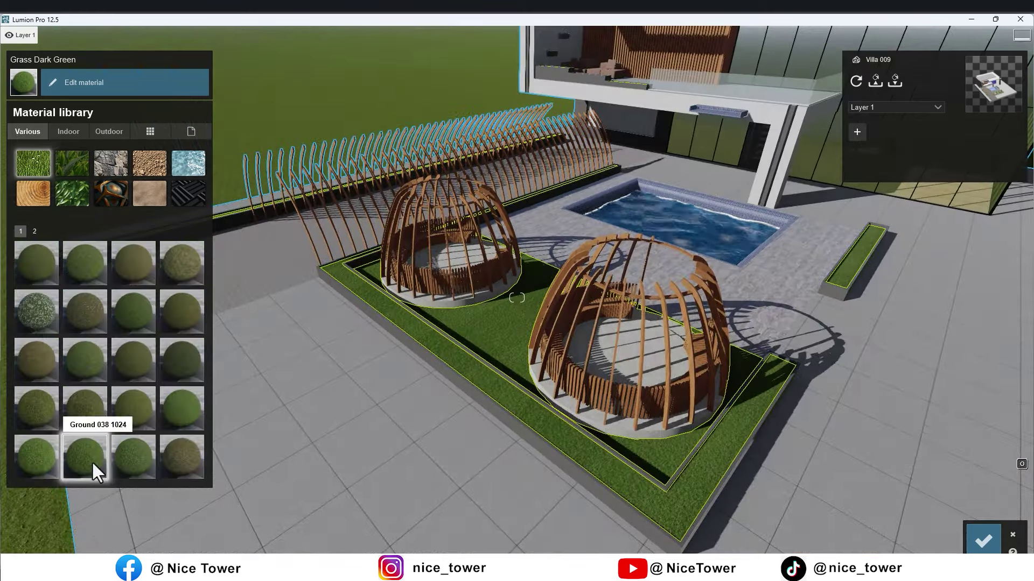
left_click(34, 231)
left_click(137, 351)
right_click_drag(302, 359, 409, 350)
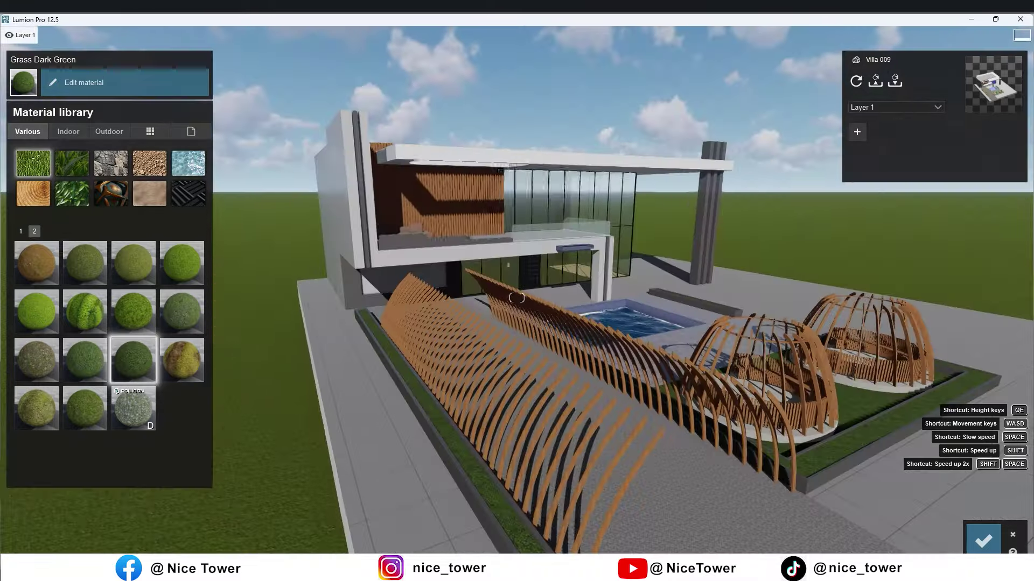
key("w")
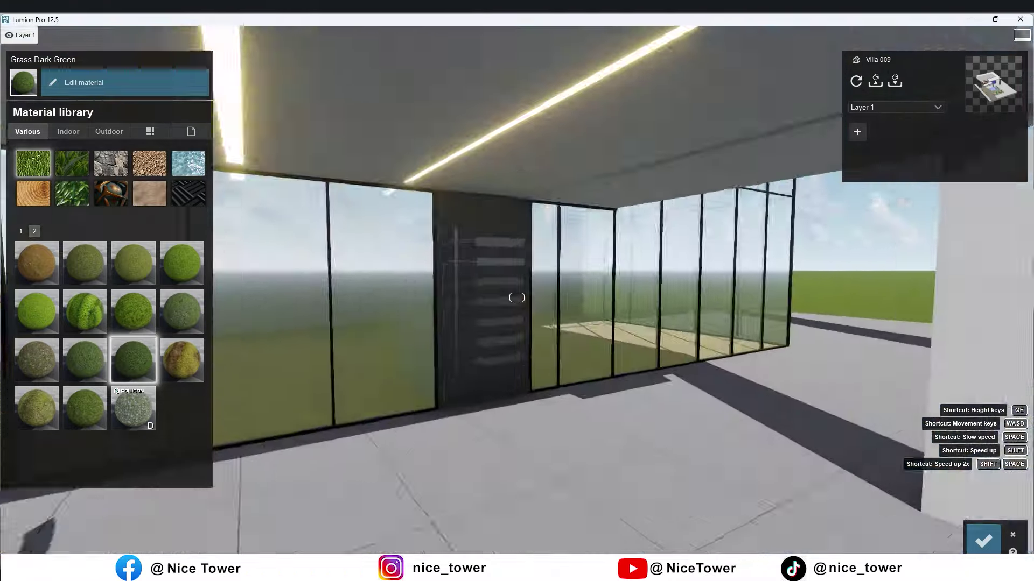
right_click_drag(517, 298, 516, 297)
key("s")
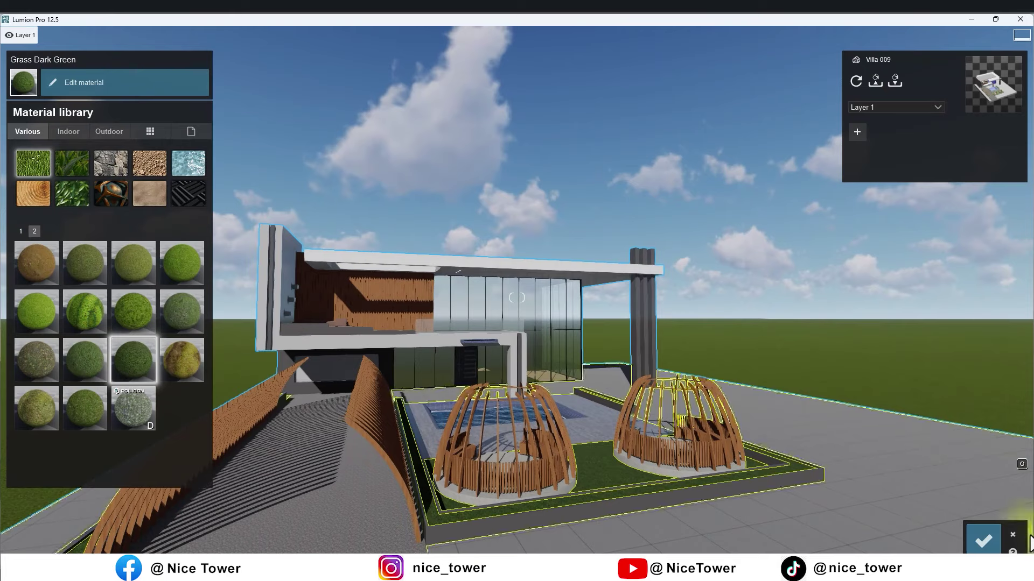
left_click(988, 539)
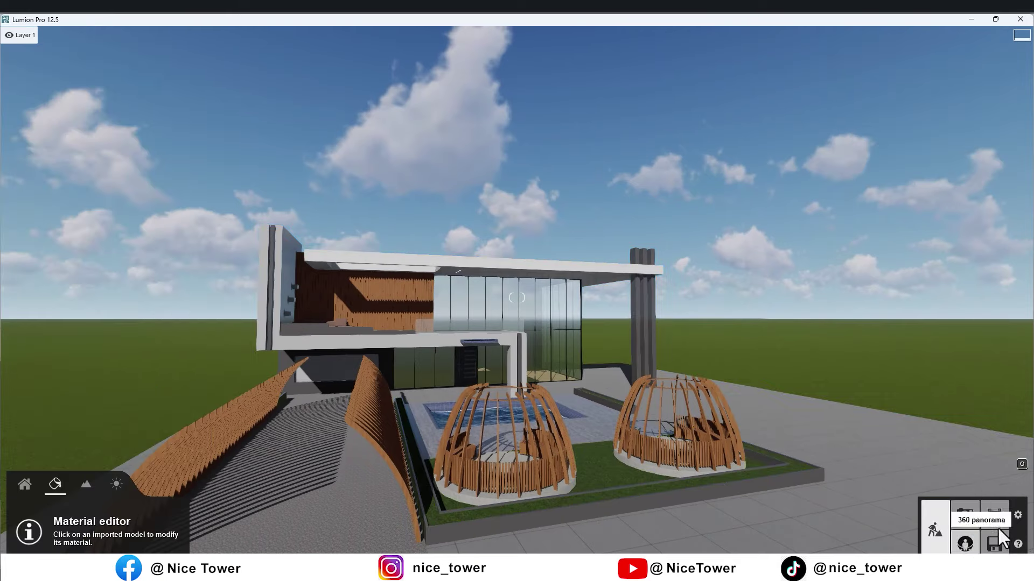
- Save an eye-level view of the villa's left side as photo 1
key("w")
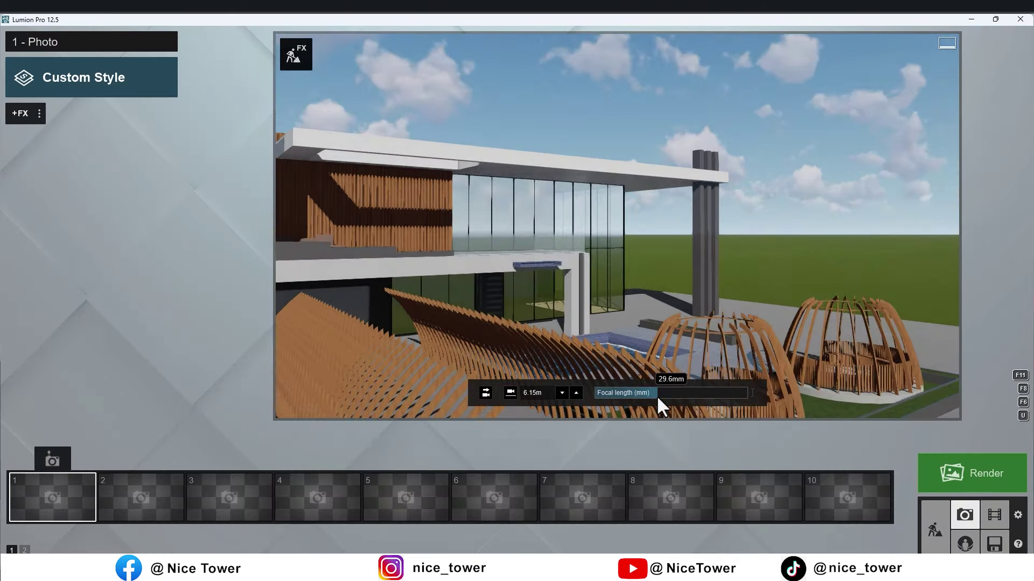
right_click_drag(653, 388, 653, 388)
right_click_drag(752, 393, 752, 392)
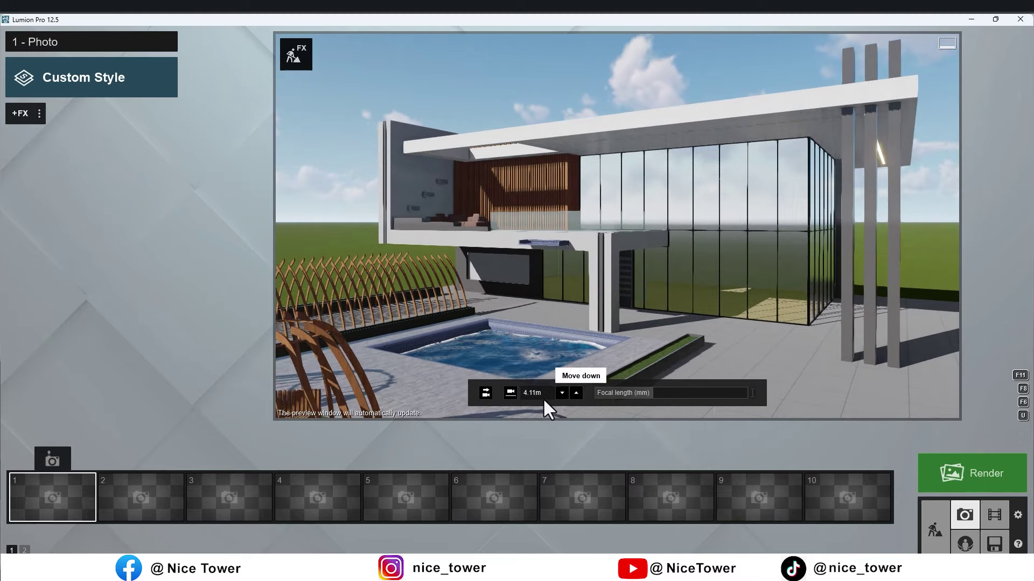
left_click(511, 393)
right_click_drag(752, 393, 752, 393)
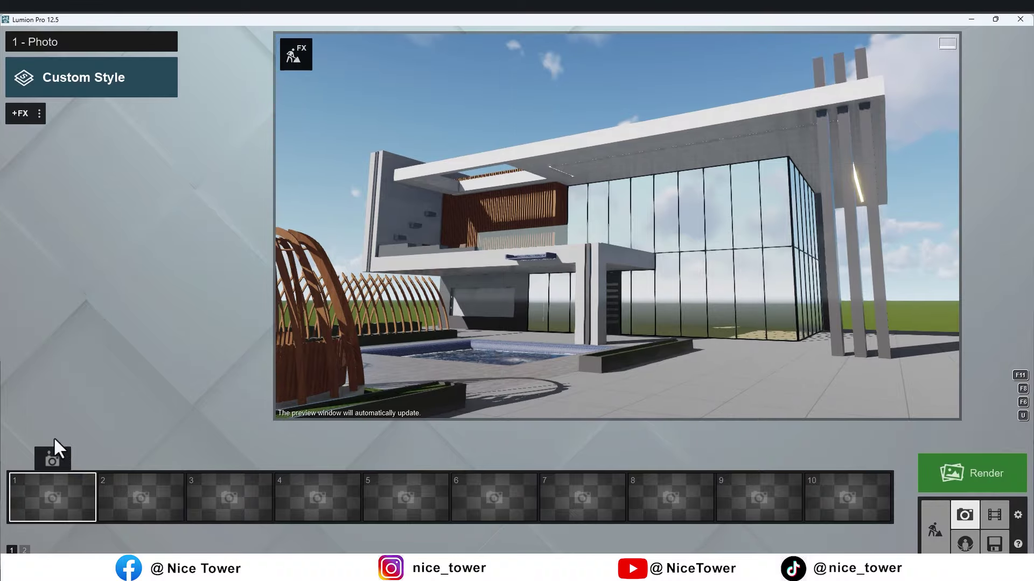
left_click(52, 461)
- Save a level eye-height view toward the pavilions and pool as photo 2
right_click_drag(619, 272, 618, 226)
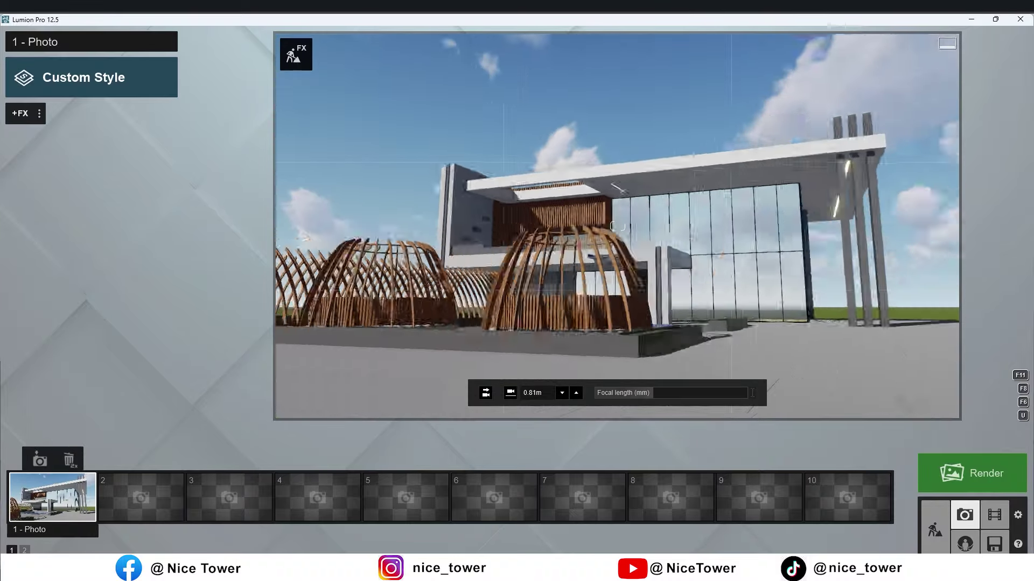
key("w")
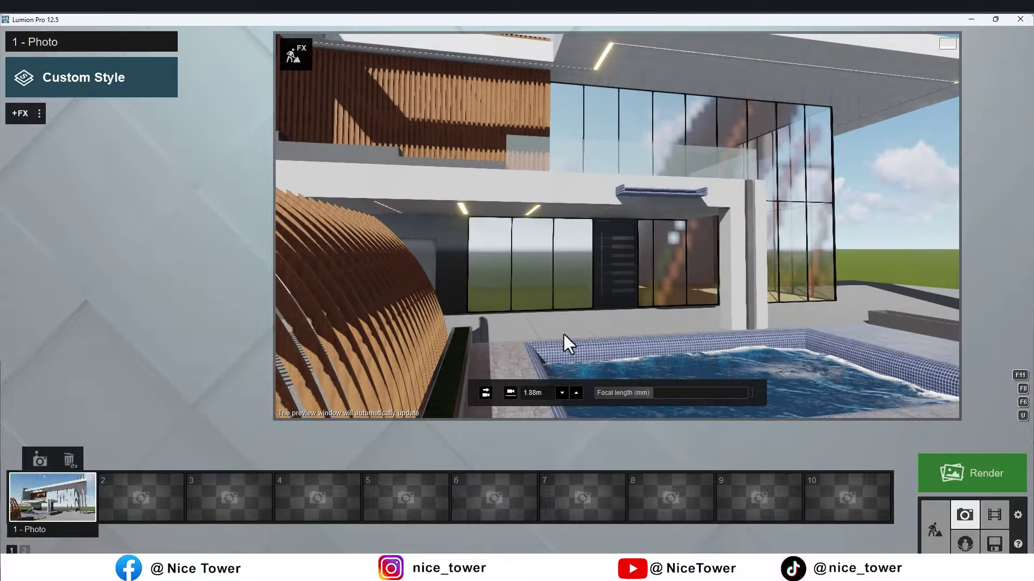
left_click(510, 393)
left_click(486, 394)
key("w")
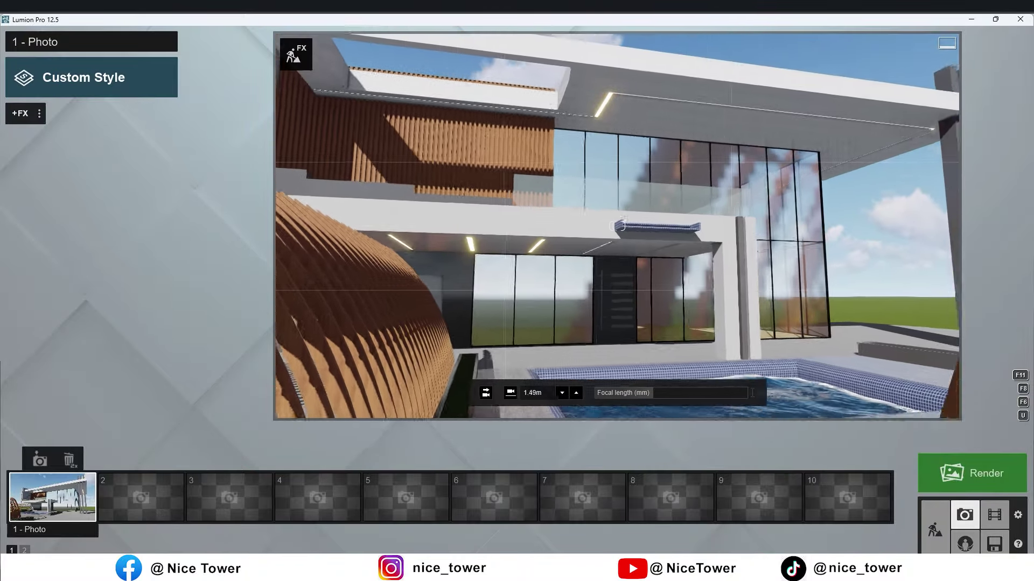
key("s")
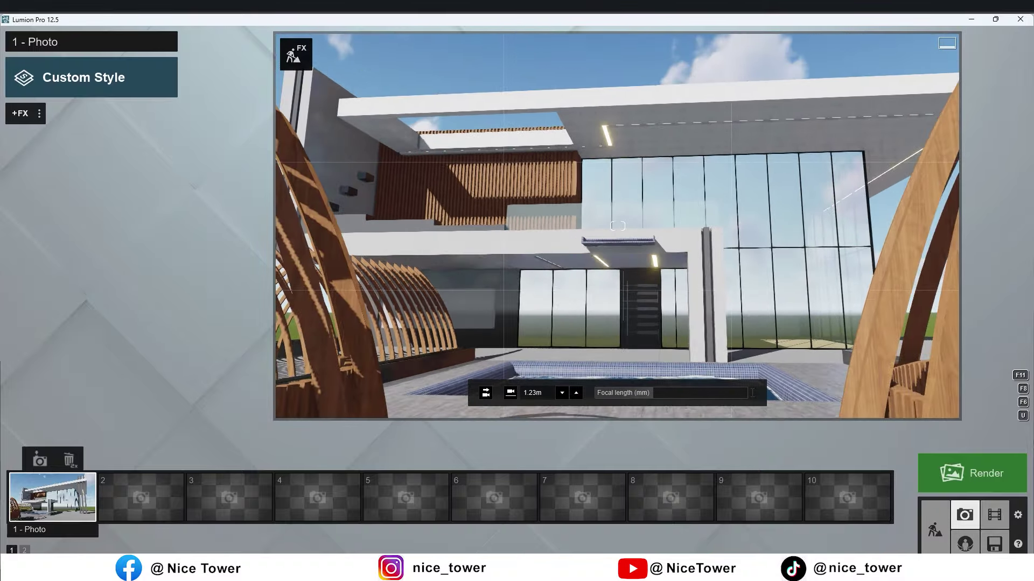
key("q")
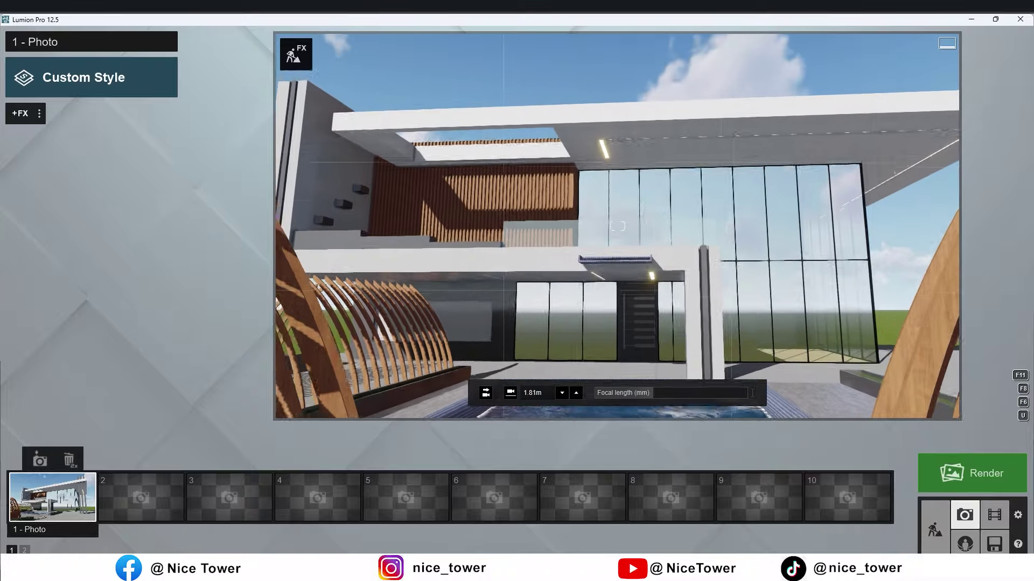
left_click(139, 463)
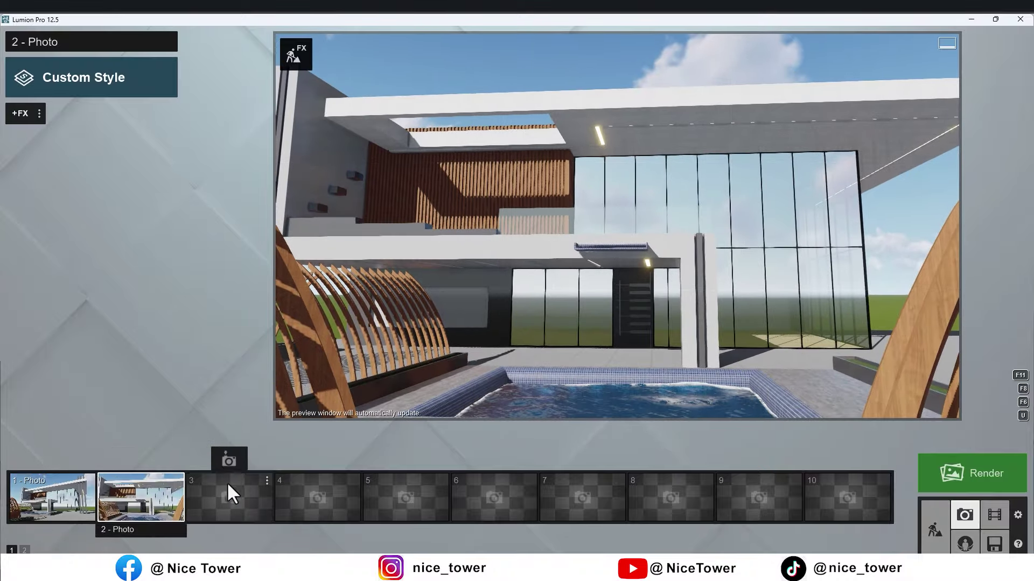
- Save a raised view over the wooden arches framing the building as photo 3
right_click_drag(454, 356, 617, 226)
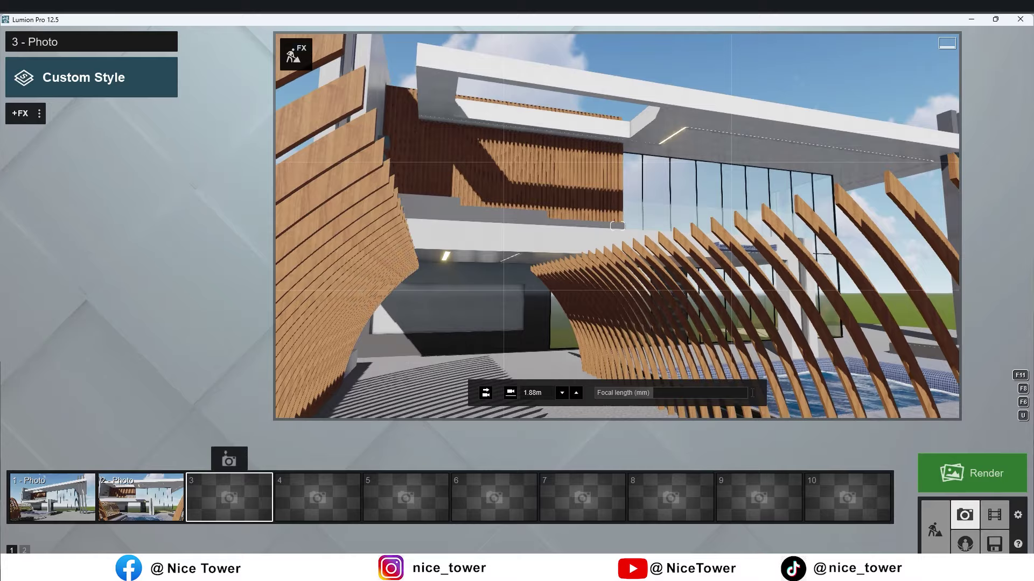
key("q")
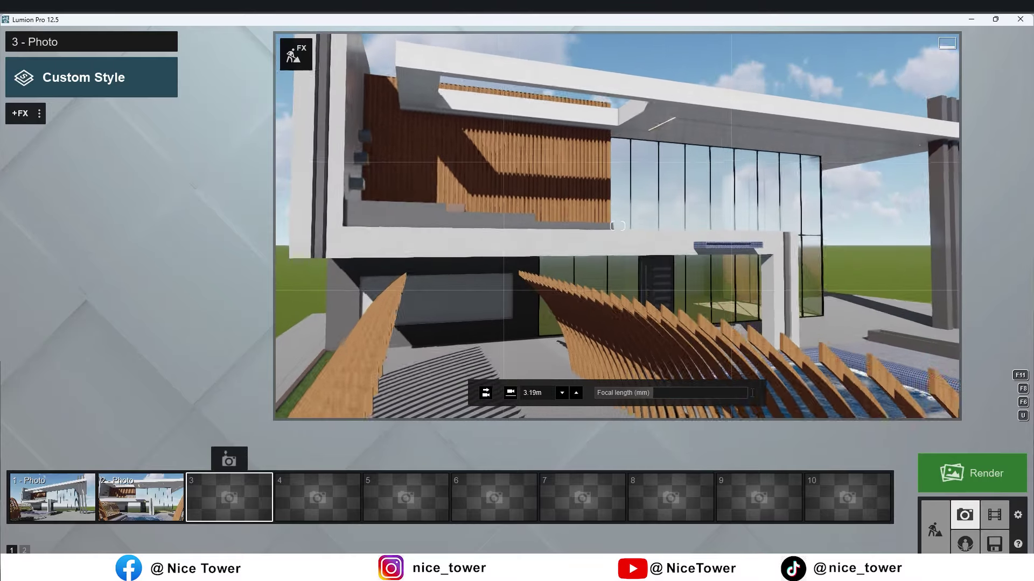
key("q")
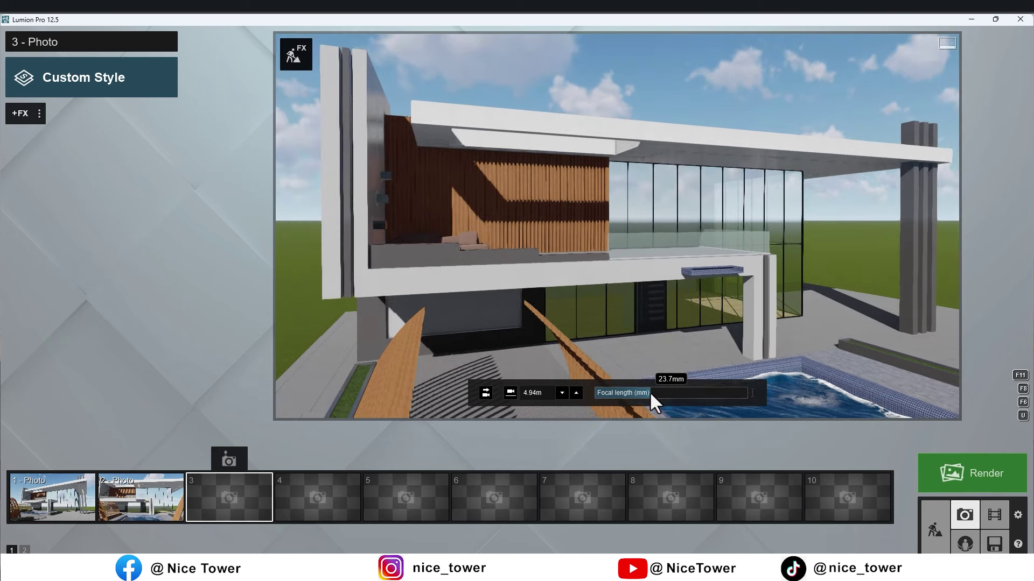
right_click_drag(681, 259, 673, 245)
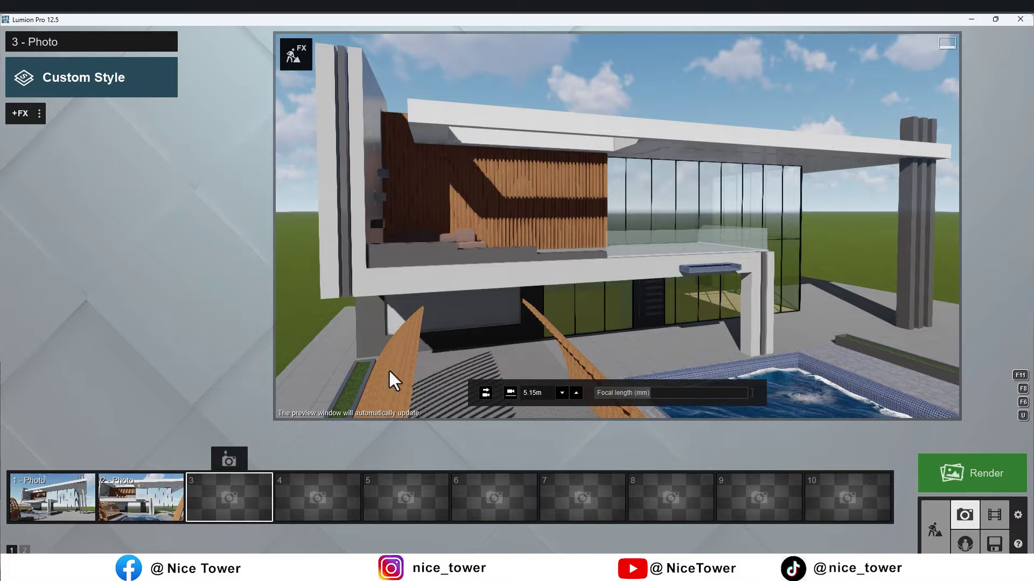
left_click(229, 461)
- Frame a front view with the domes and pool and pick the 2-Point Perspective effect
right_click_drag(433, 412, 433, 412)
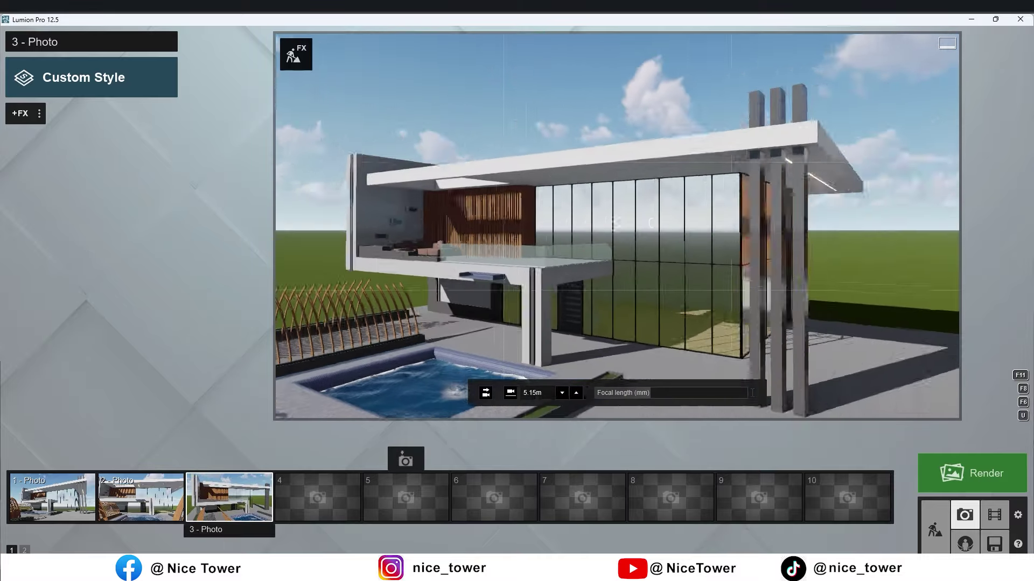
right_click_drag(752, 393, 752, 392)
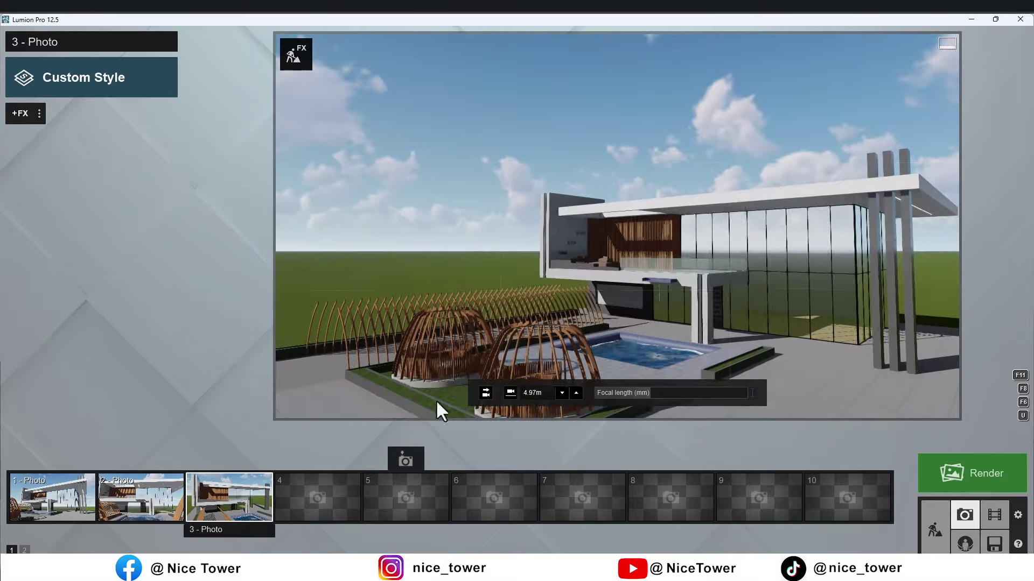
left_click(49, 498)
left_click(20, 113)
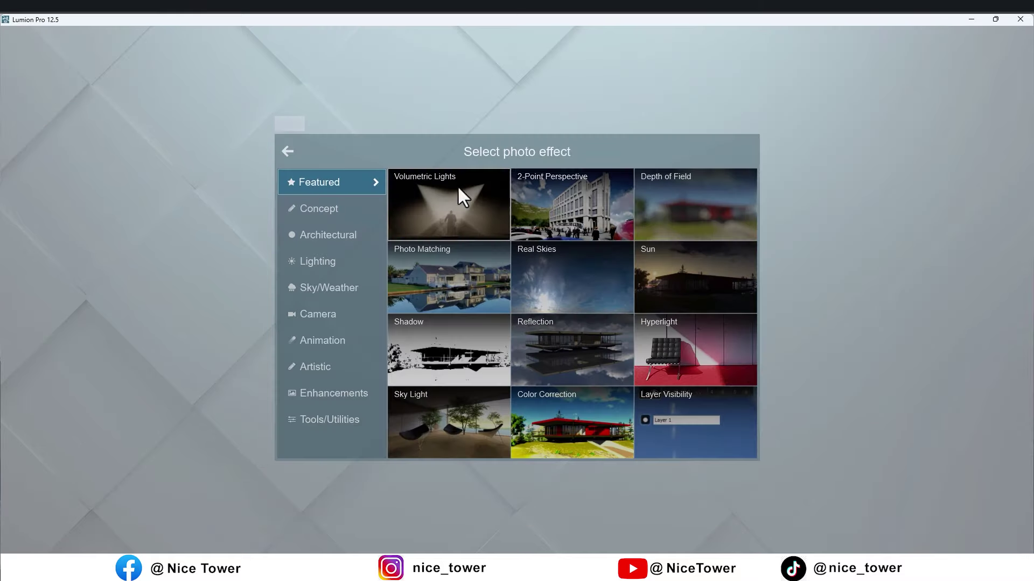
- Add 2-Point Perspective to photos 1, 2 and 3, then show style presets for photo 1
left_click(587, 215)
left_click(163, 510)
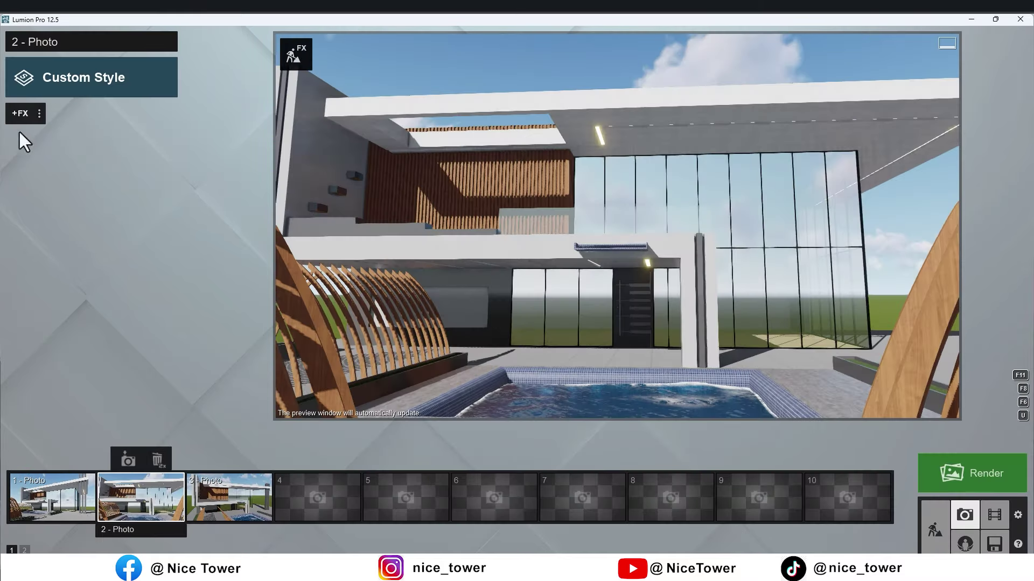
left_click(30, 116)
left_click(538, 226)
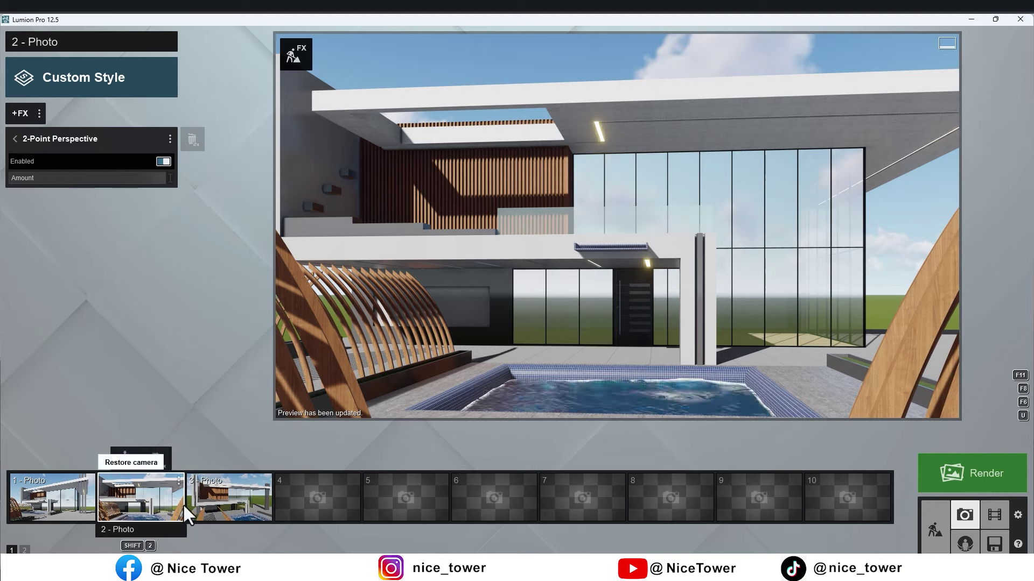
left_click(229, 498)
left_click(20, 113)
left_click(571, 216)
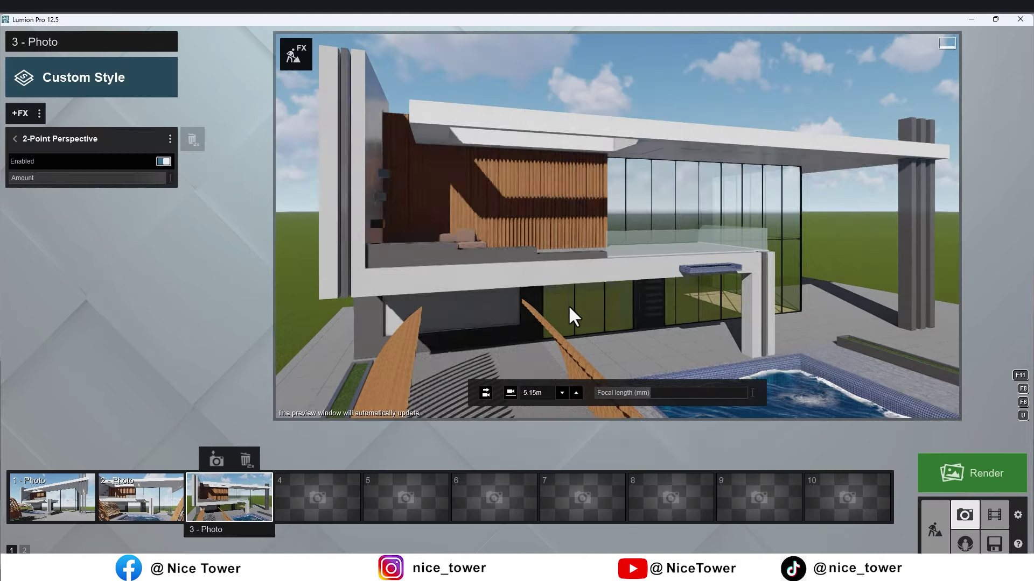
mouse_move(848, 498)
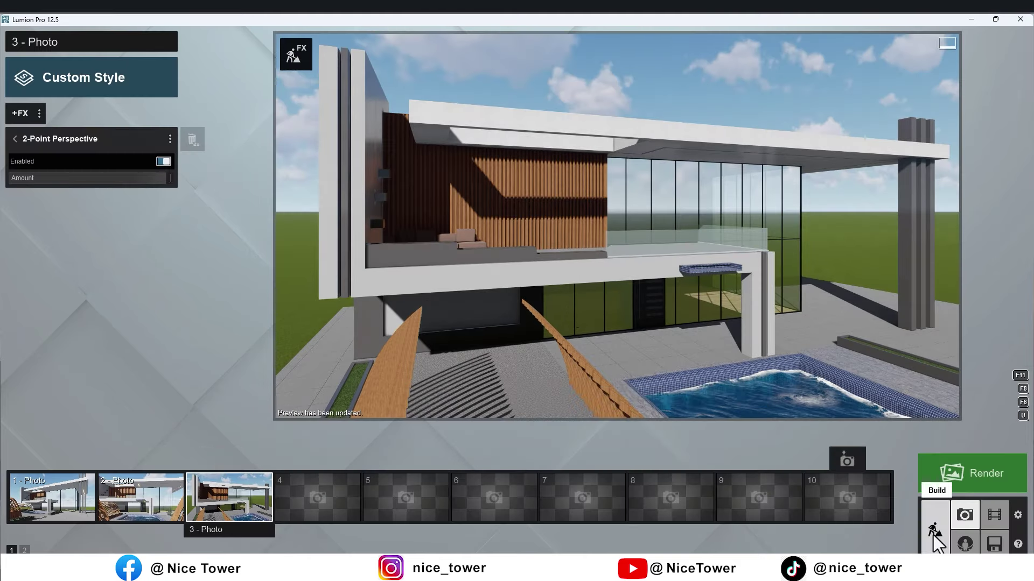
left_click(51, 500)
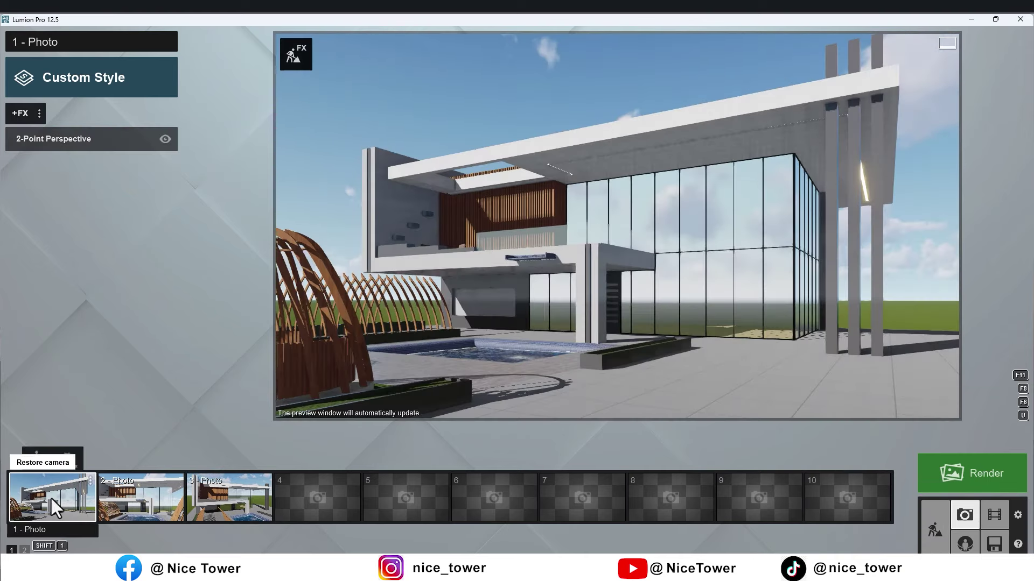
left_click(93, 89)
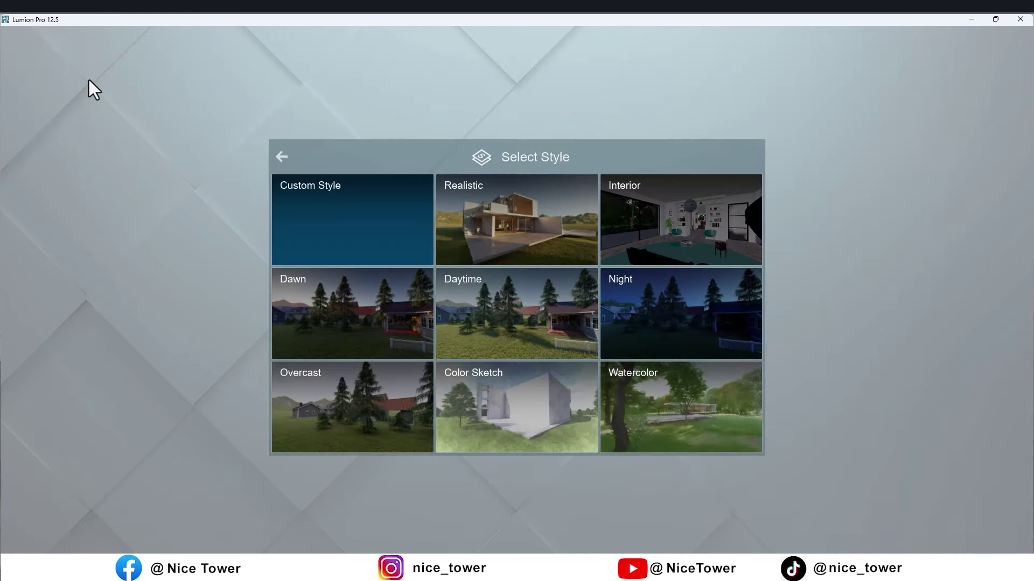
- Apply the Realistic style, rotate the real sky to 180°, tune its brightness and resave photo 1's view
left_click(514, 222)
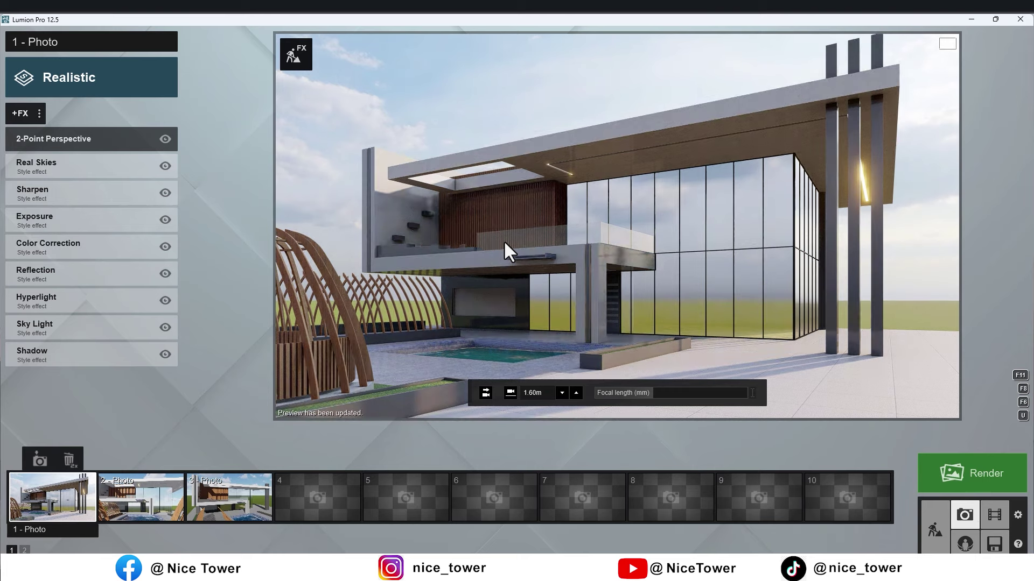
left_click(70, 162)
left_click_drag(79, 206, 168, 181)
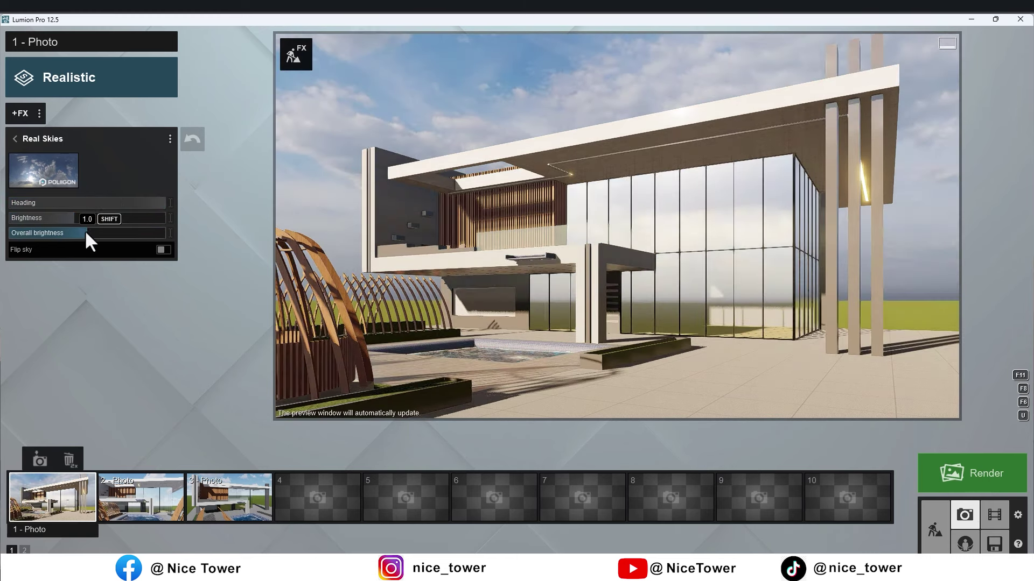
left_click_drag(85, 233, 102, 232)
key("q")
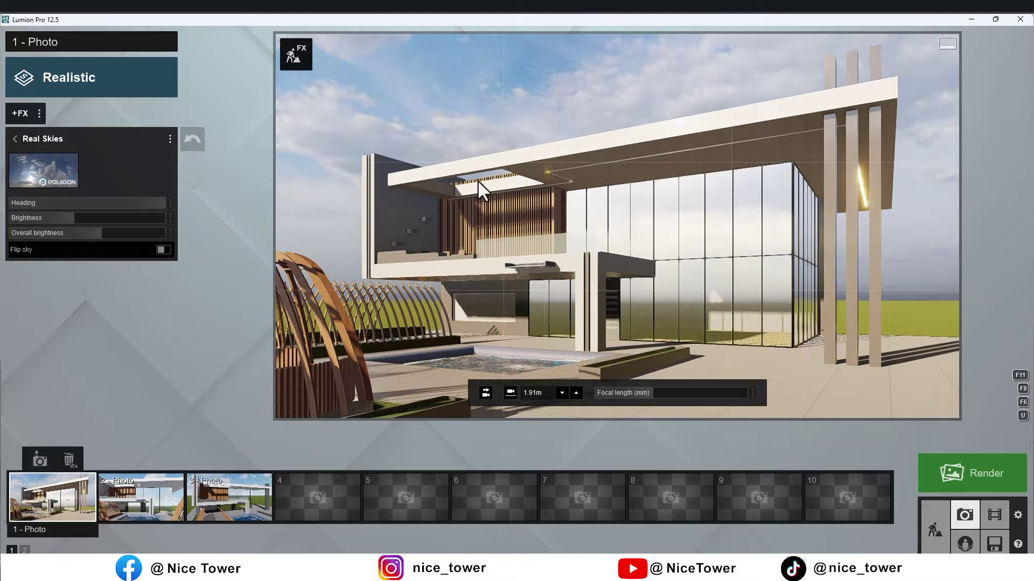
key("e")
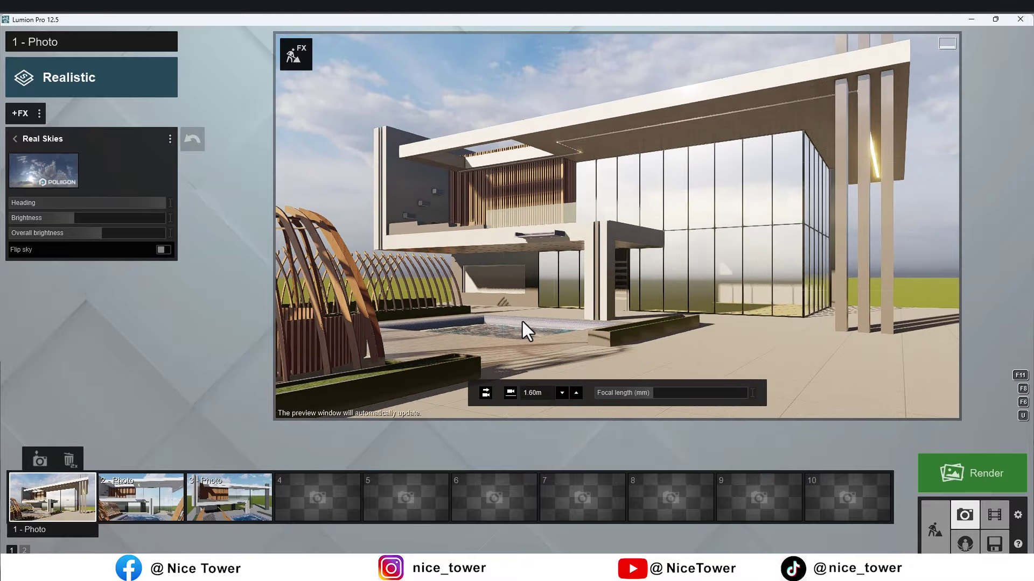
left_click(40, 461)
mouse_move(96, 226)
left_mouse_down()
mouse_move(62, 234)
mouse_move(106, 235)
mouse_move(88, 235)
left_mouse_up()
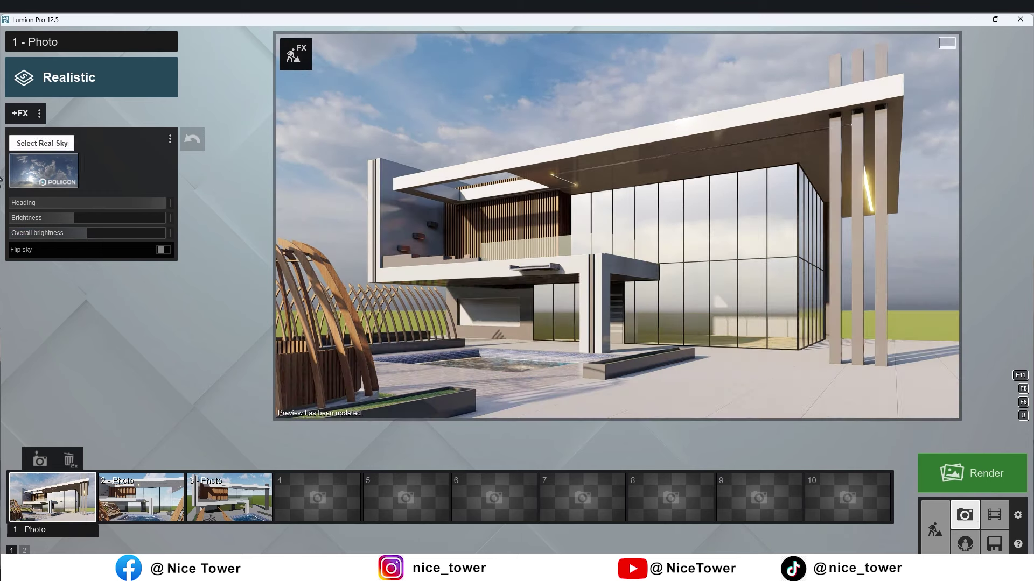
- Set Color Correction temperature to 0.3 and brightness to 0.6
left_click(15, 138)
left_click(54, 195)
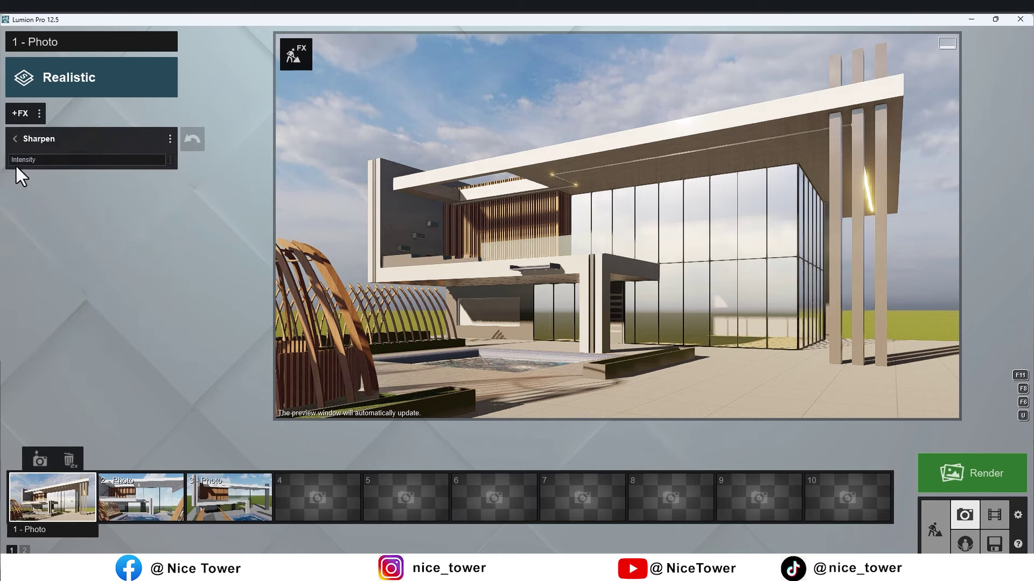
left_click(15, 138)
left_click(40, 218)
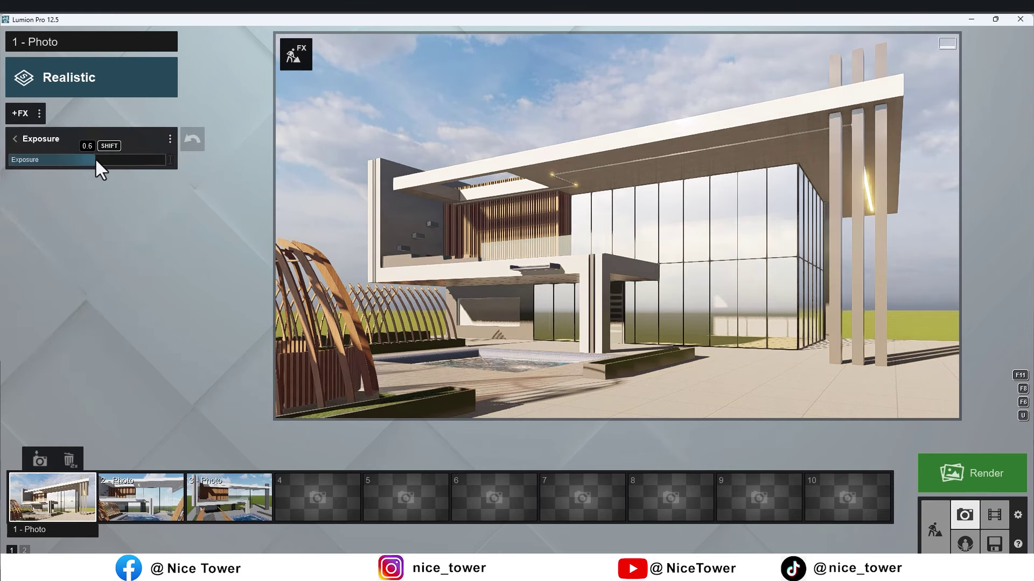
left_click(14, 138)
left_click(34, 238)
left_click(113, 158)
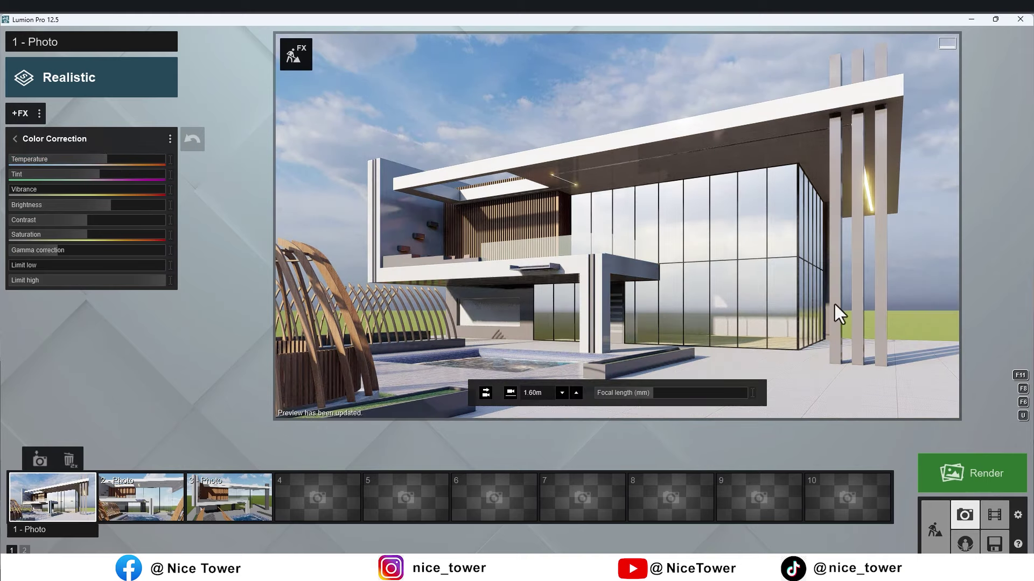
left_click(100, 205)
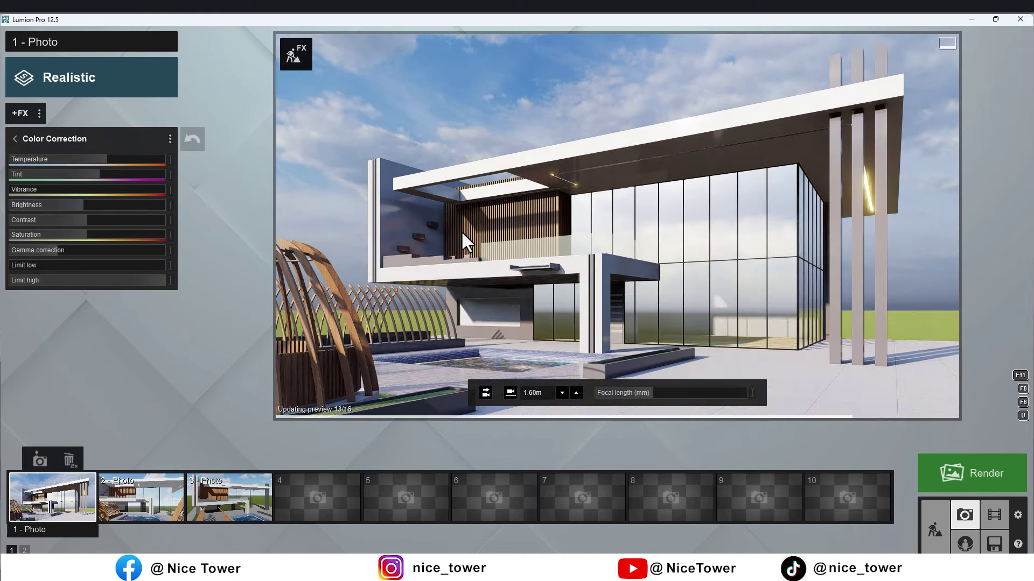
left_click(13, 138)
- Add a Reflection effect with planes on the front and side glass facades and two more glass surfaces
left_click(80, 272)
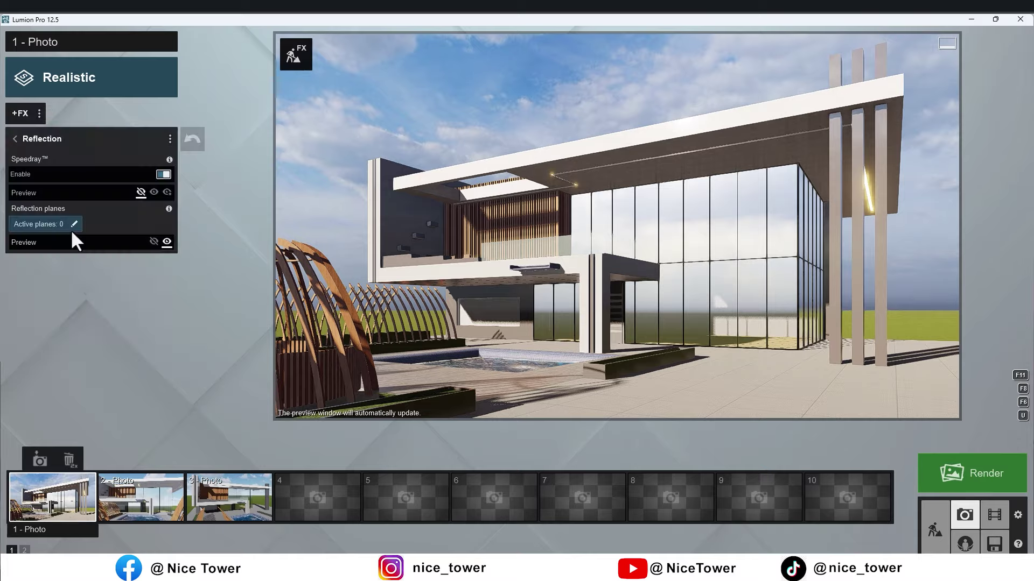
left_click(70, 227)
left_click(160, 528)
left_click(603, 292)
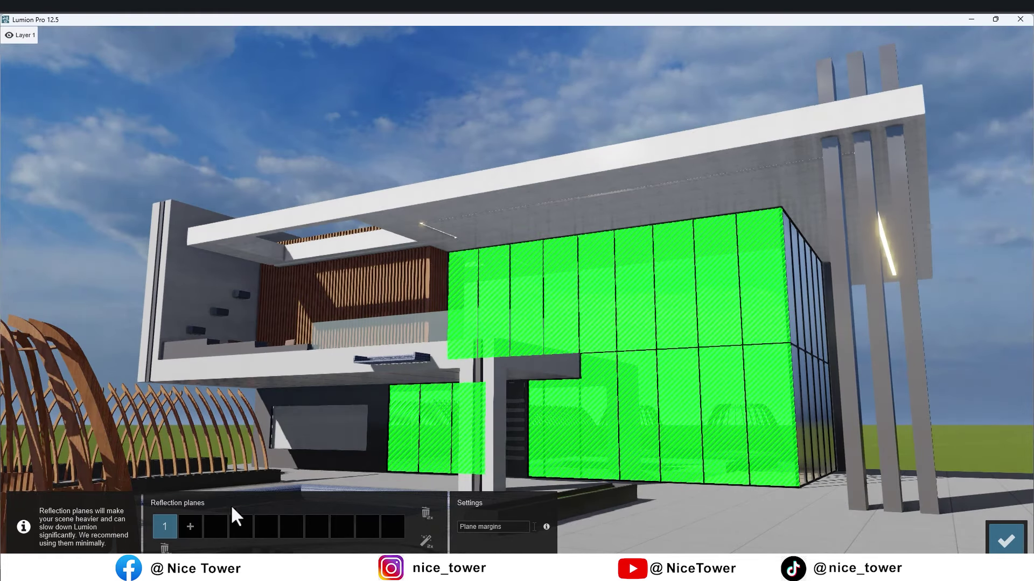
left_click(798, 305)
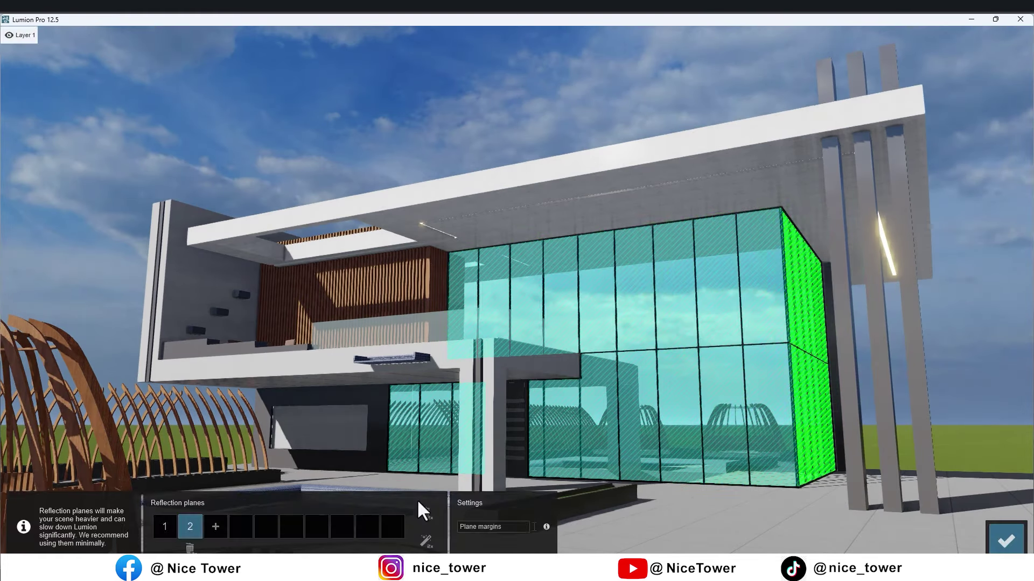
left_click(216, 527)
left_click(457, 358)
left_click(241, 527)
left_click(518, 331)
- Add reflection planes for the ground, pool water, roof overhang, beam frame and columns
left_click(266, 527)
left_click(661, 527)
left_click(291, 526)
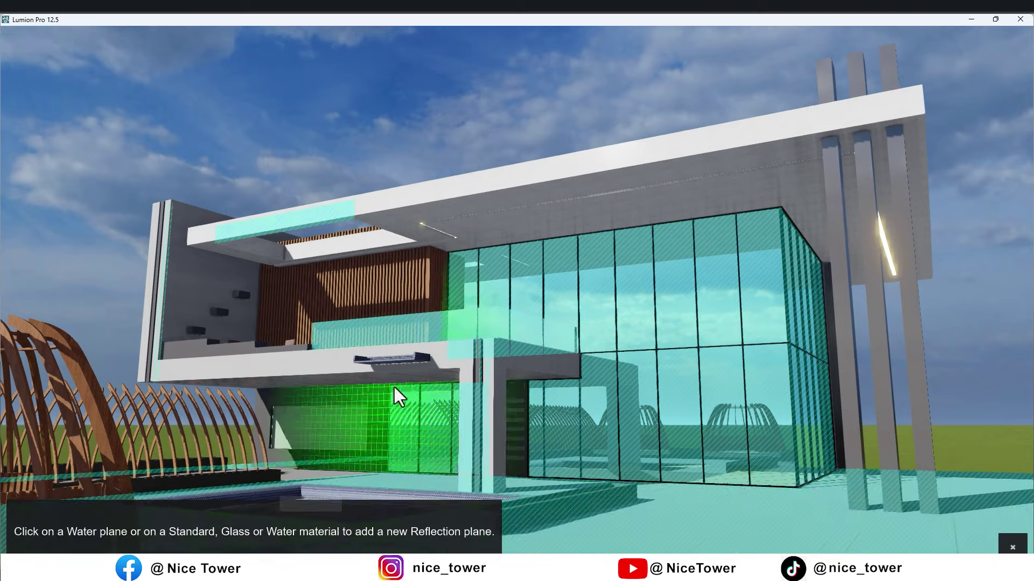
scroll(393, 388, "up", 2)
left_click(337, 429)
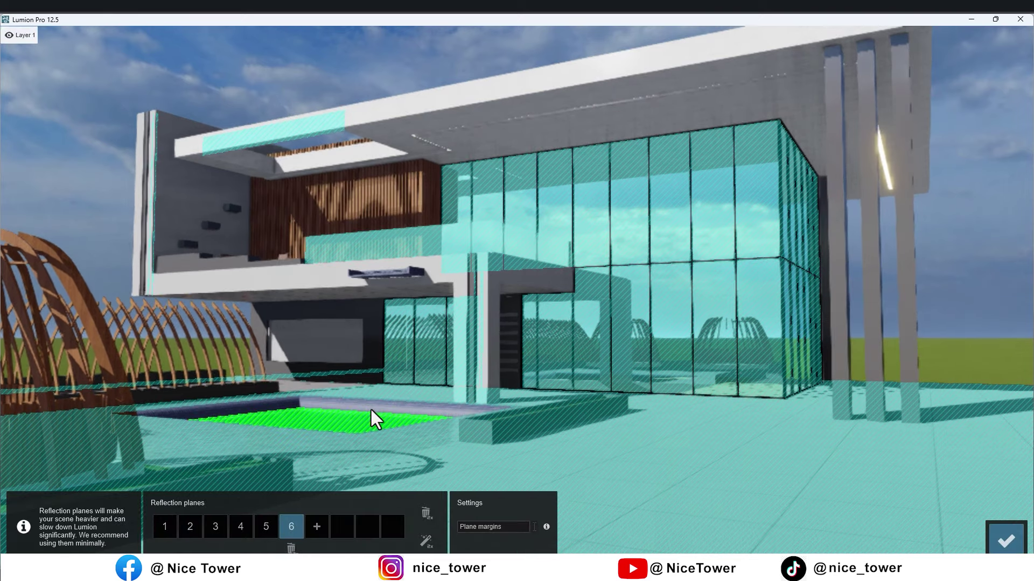
left_click(317, 531)
left_click(538, 125)
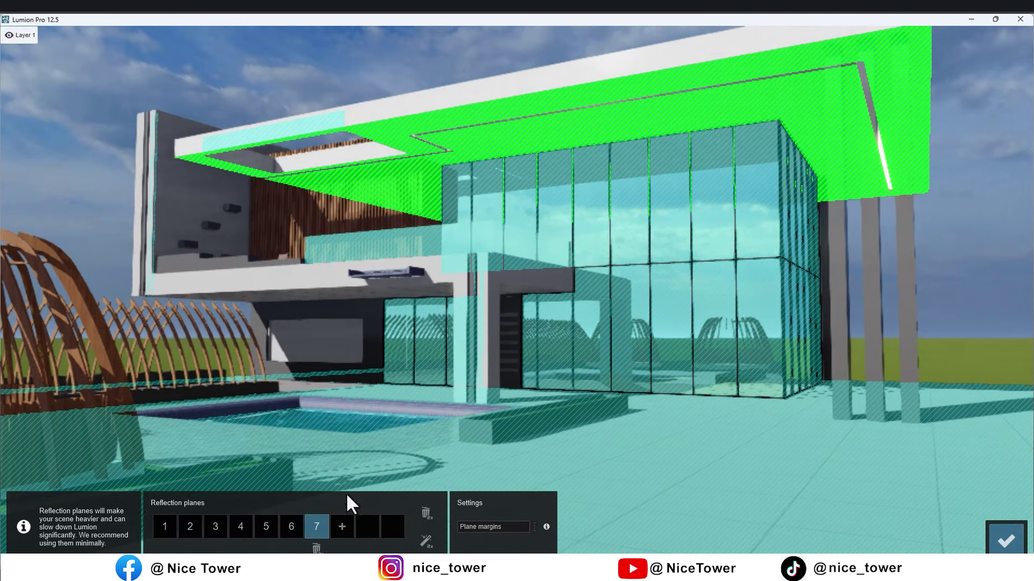
left_click(342, 526)
left_click(327, 271)
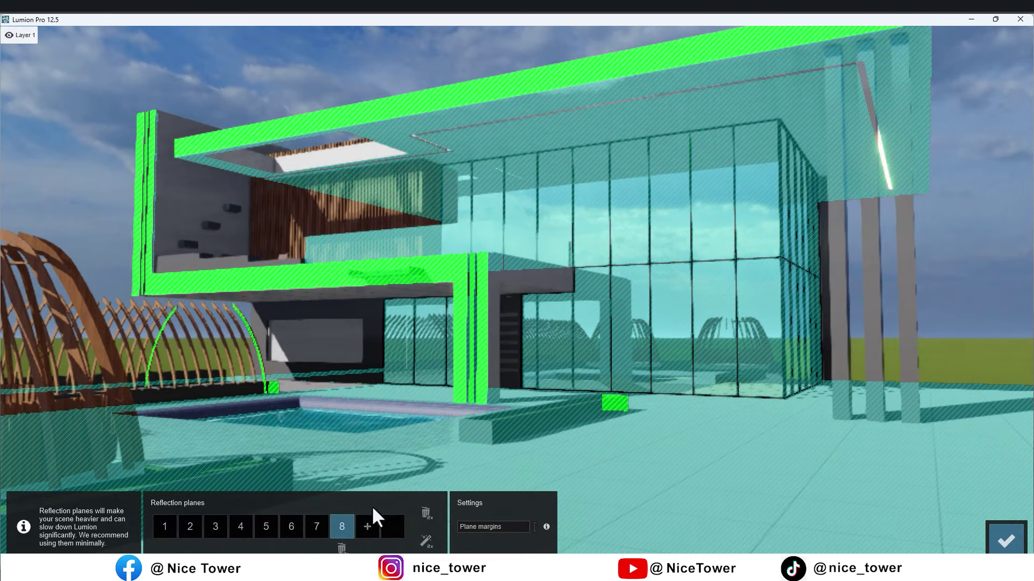
left_click(835, 279)
left_click(1006, 540)
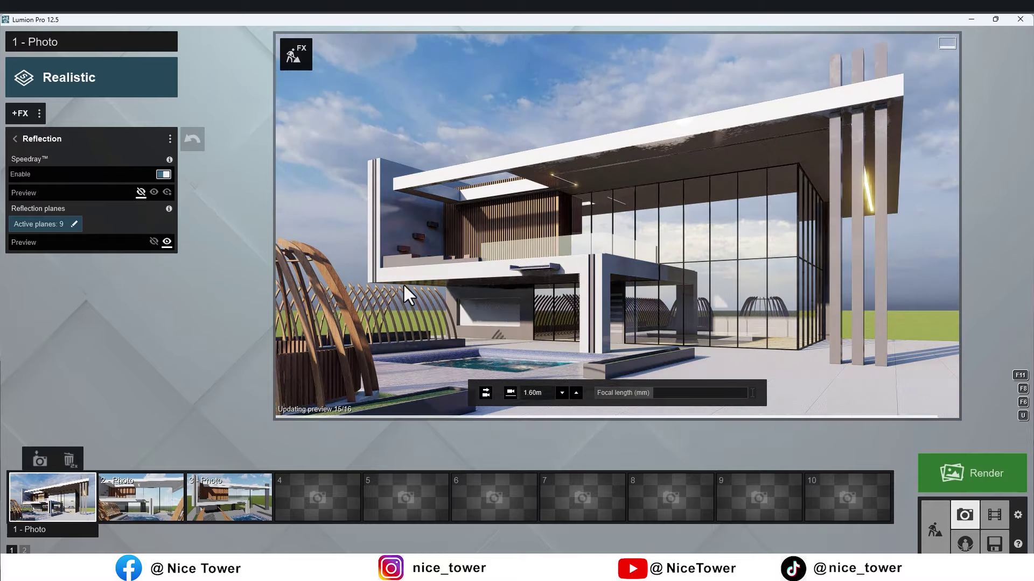
- Reduce gloss on the overhang's Polished Concrete Old, and gloss and reflectivity on the wall's Default material
left_click(936, 536)
scroll(612, 306, "up", 5)
scroll(484, 173, "up", 3)
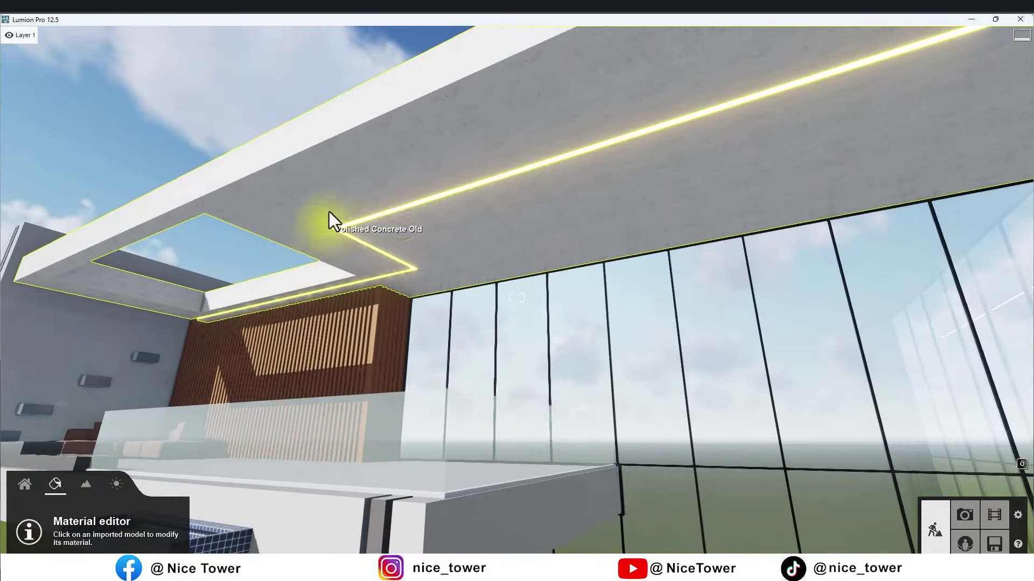
left_click(398, 155)
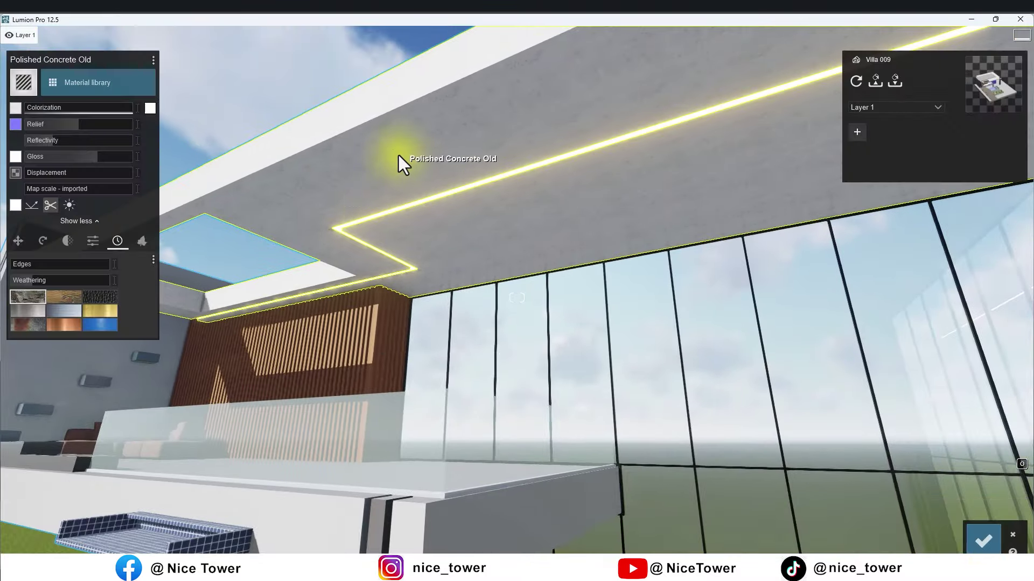
left_click(73, 157)
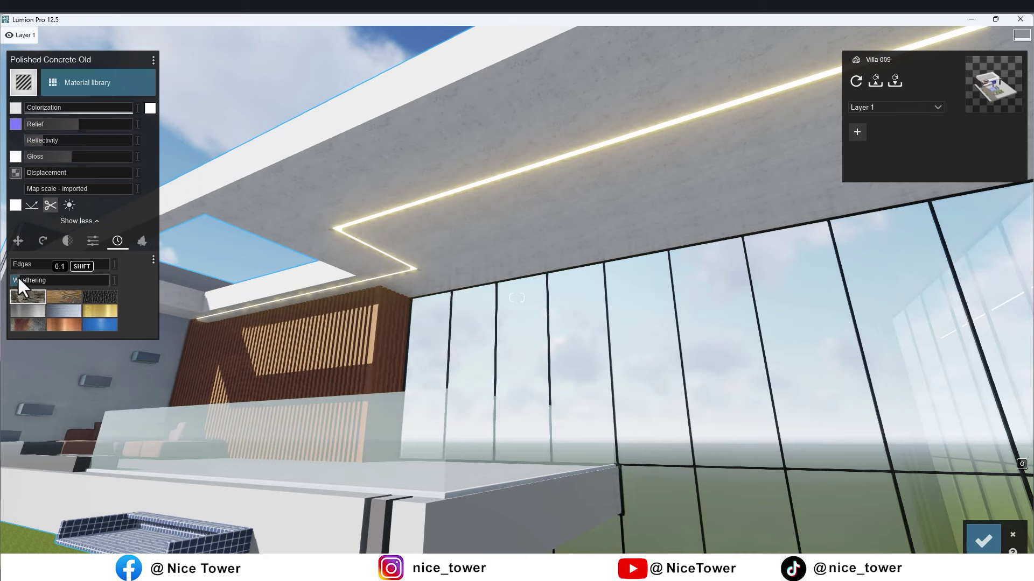
left_click(113, 353)
left_click(89, 157)
left_click(50, 140)
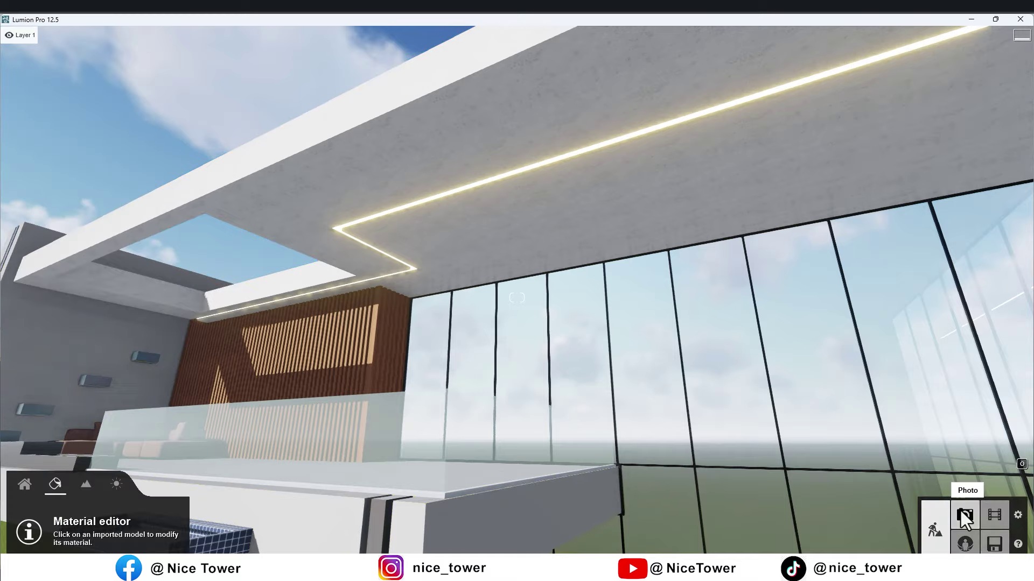
left_click(964, 515)
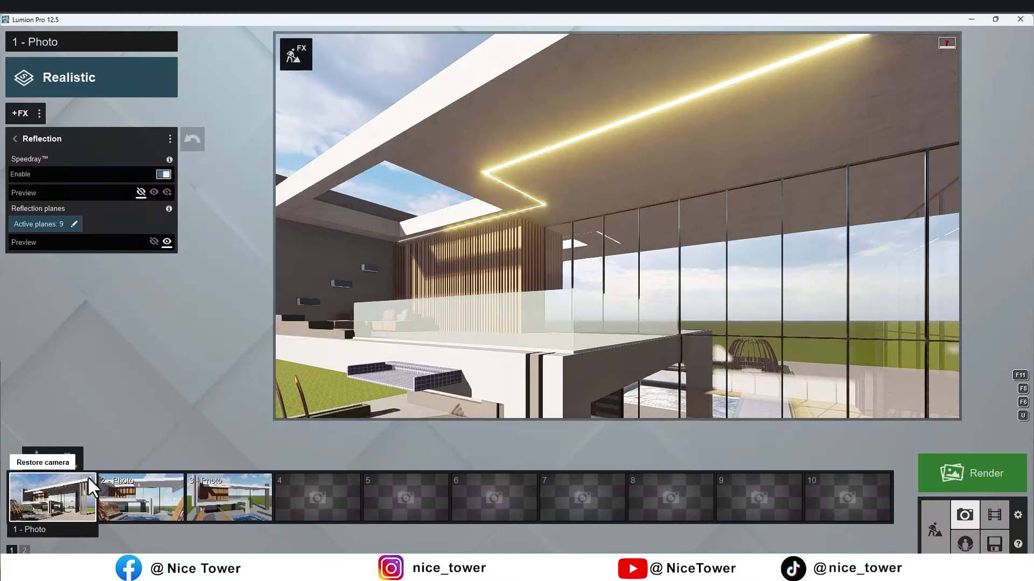
- Give Sky Light higher saturation, High quality, and planar and projected reflections
left_click(89, 478)
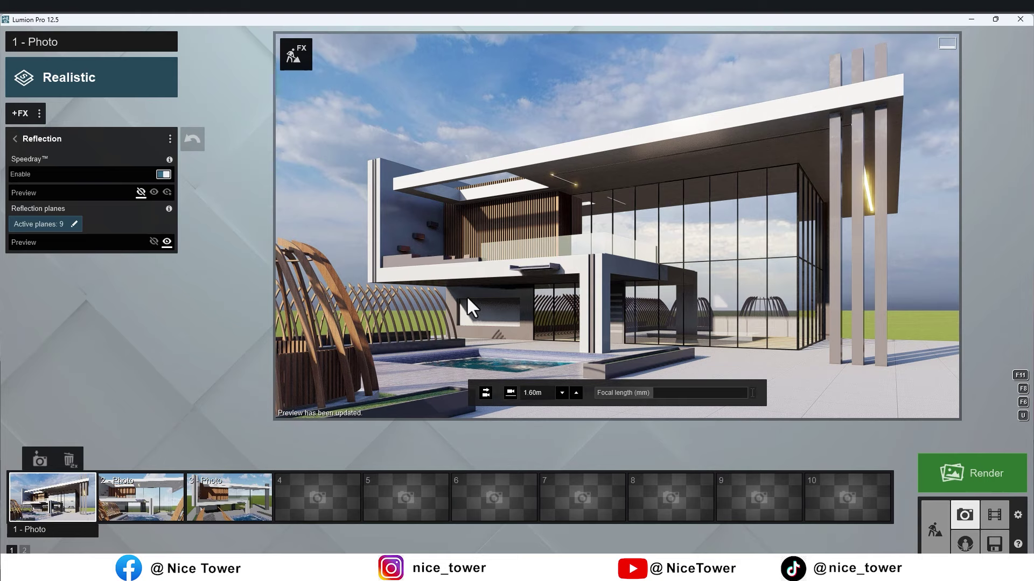
left_click(12, 140)
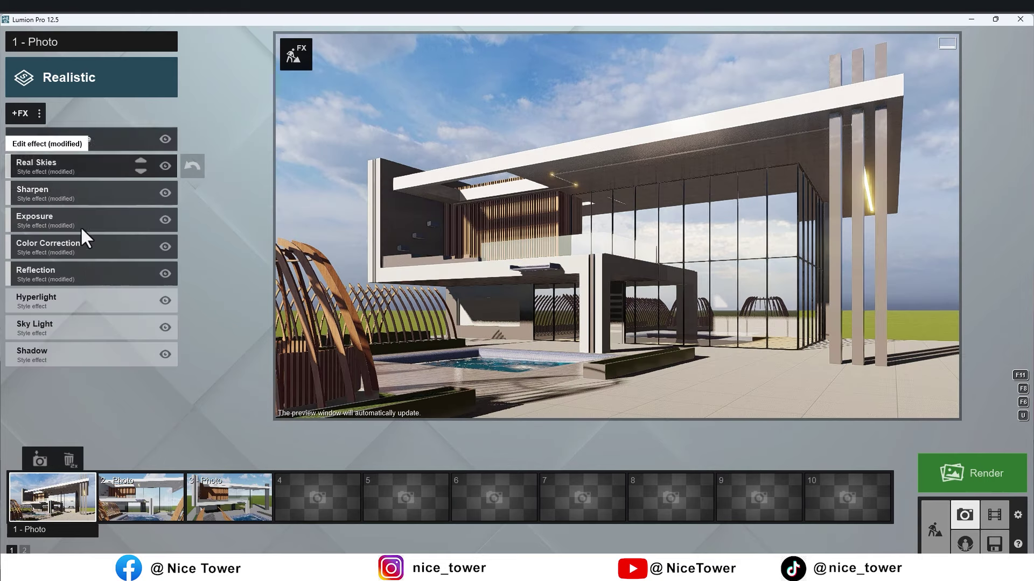
left_click(78, 295)
left_click(15, 138)
left_click(99, 325)
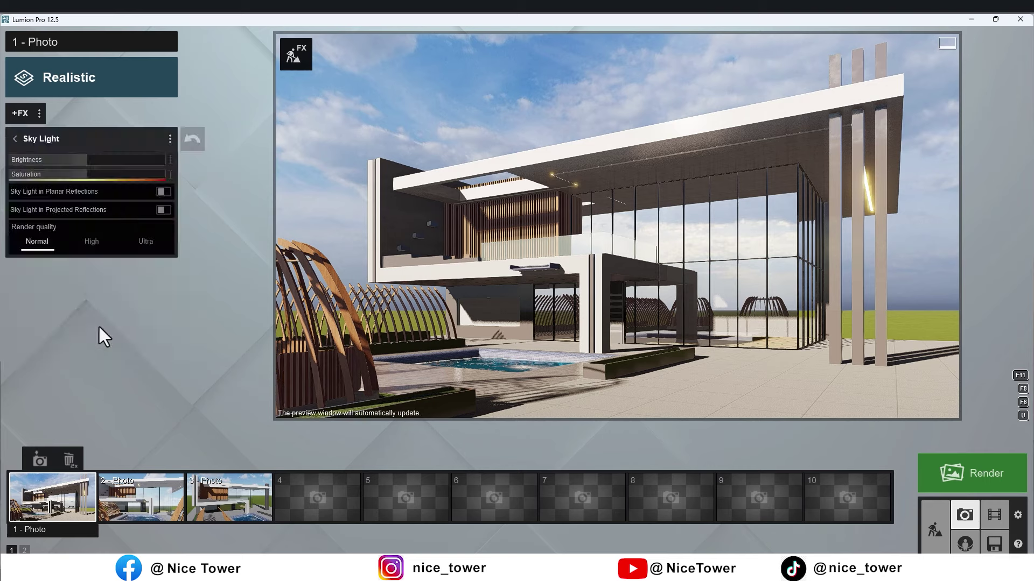
left_click(105, 174)
left_click(92, 241)
left_click(150, 191)
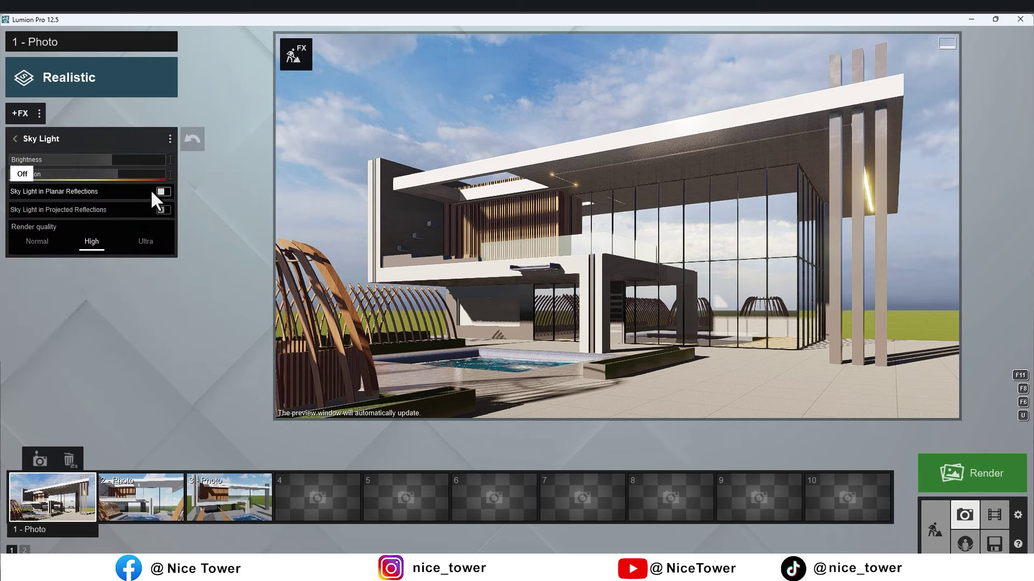
left_click(173, 212)
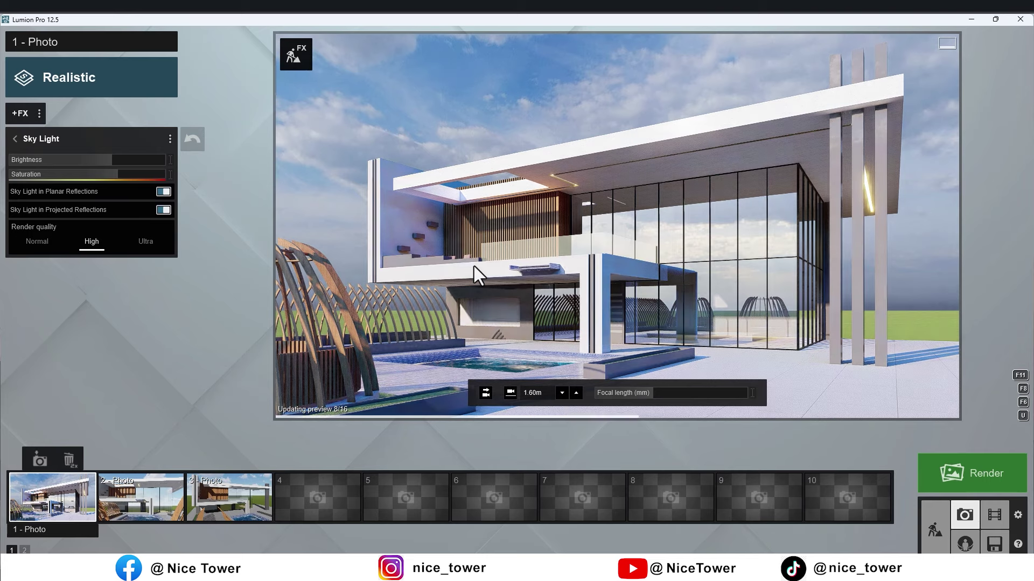
- Raise the shadow brightness, make shadows Sharp, and go back to Build mode
left_click(16, 138)
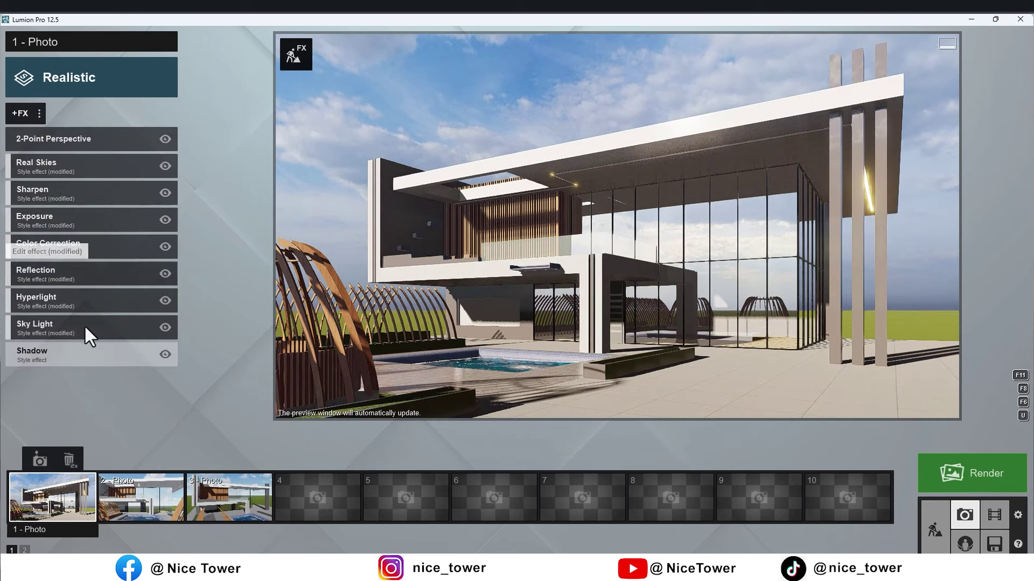
left_click(89, 336)
left_click_drag(31, 189, 50, 189)
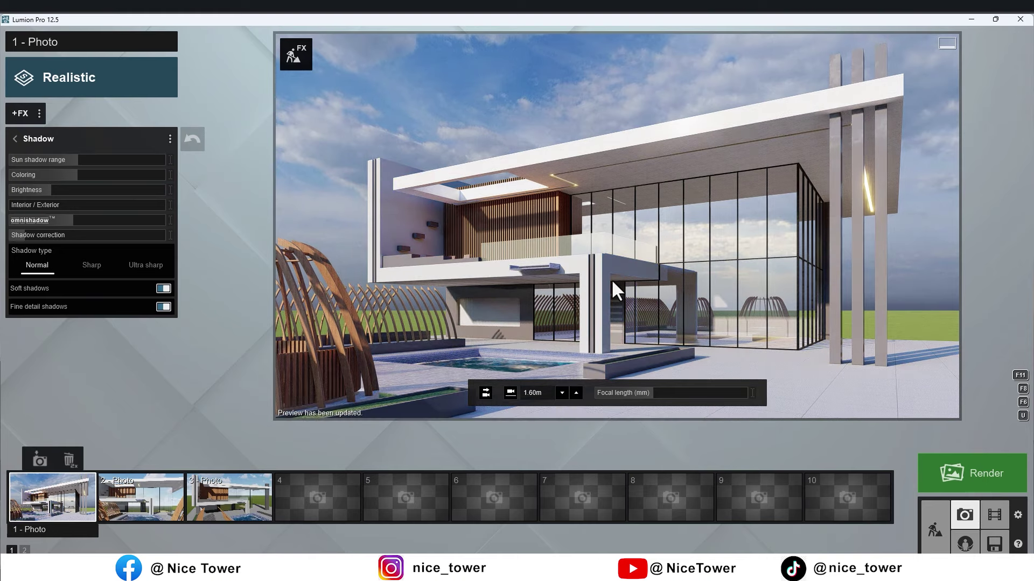
left_click(91, 265)
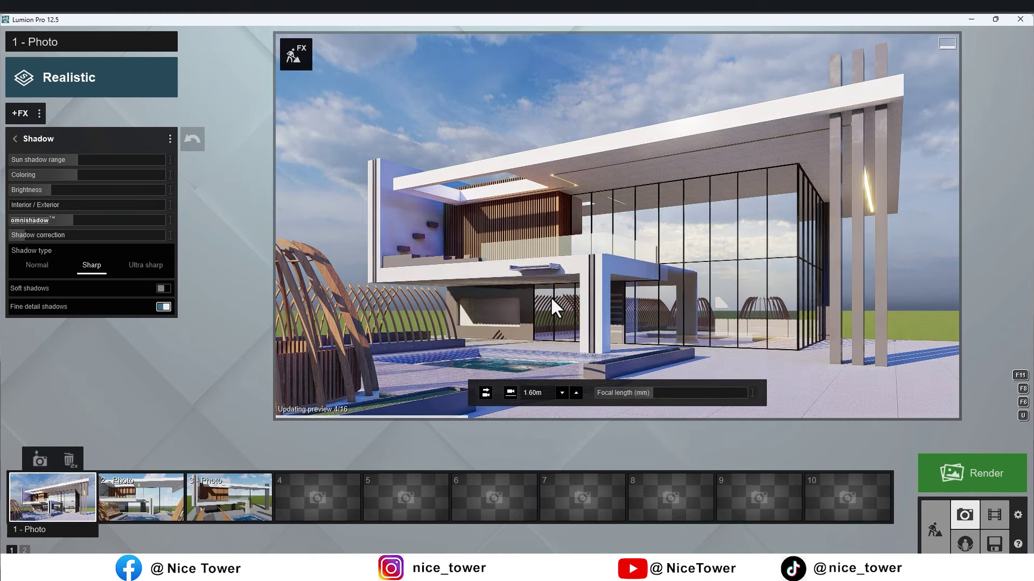
left_click(27, 135)
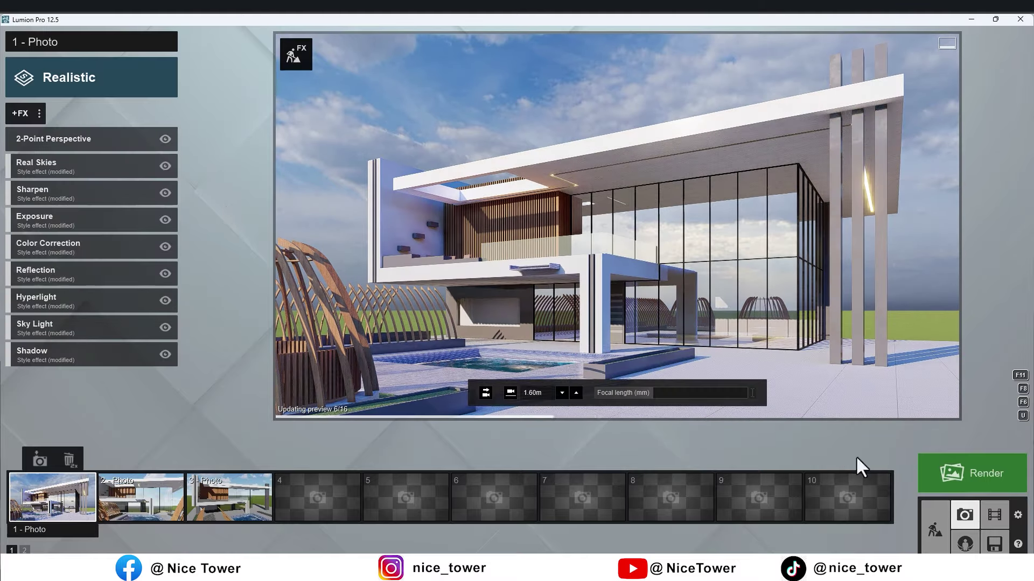
left_click(928, 527)
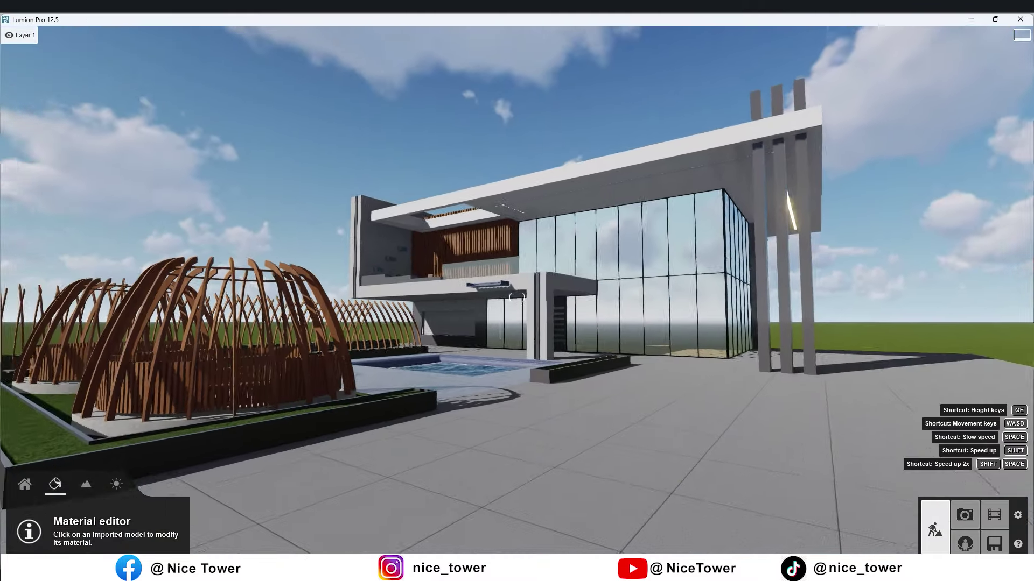
- Place a Chinese fan palm from the Nature library at the villa's base
right_click_drag(296, 317, 296, 316)
right_click_drag(42, 298, 42, 297)
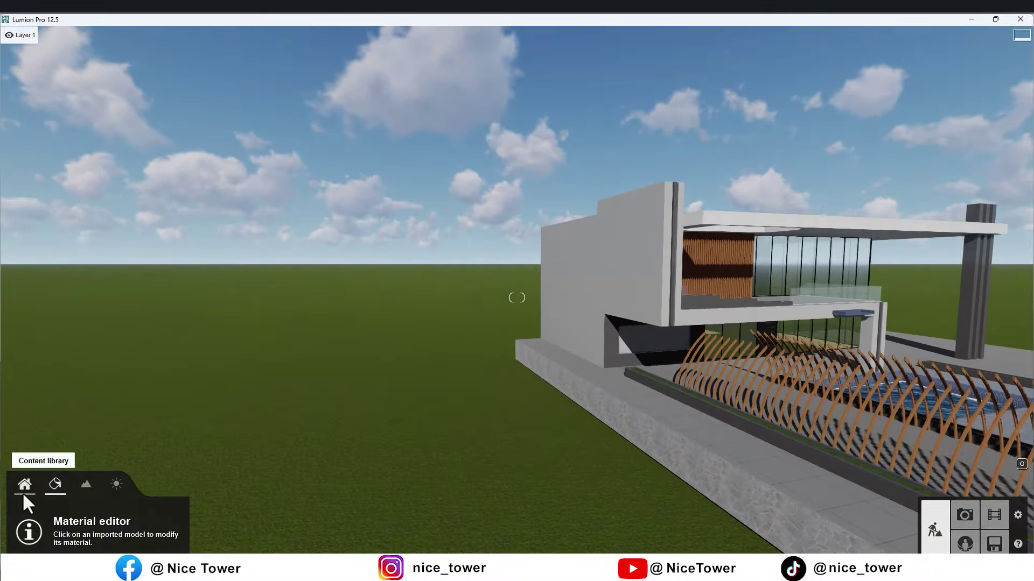
left_click(24, 484)
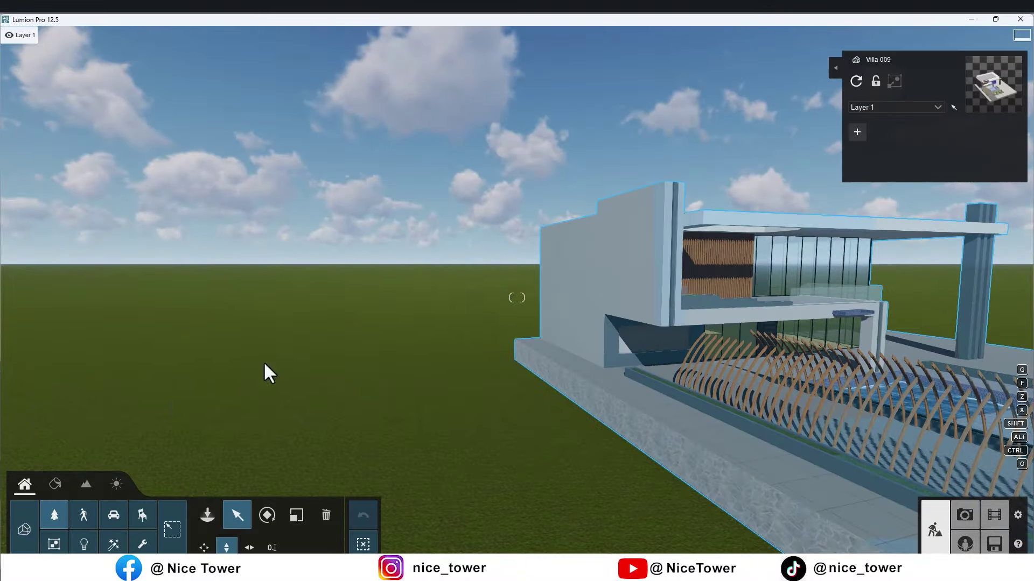
left_click(217, 513)
left_click(12, 76)
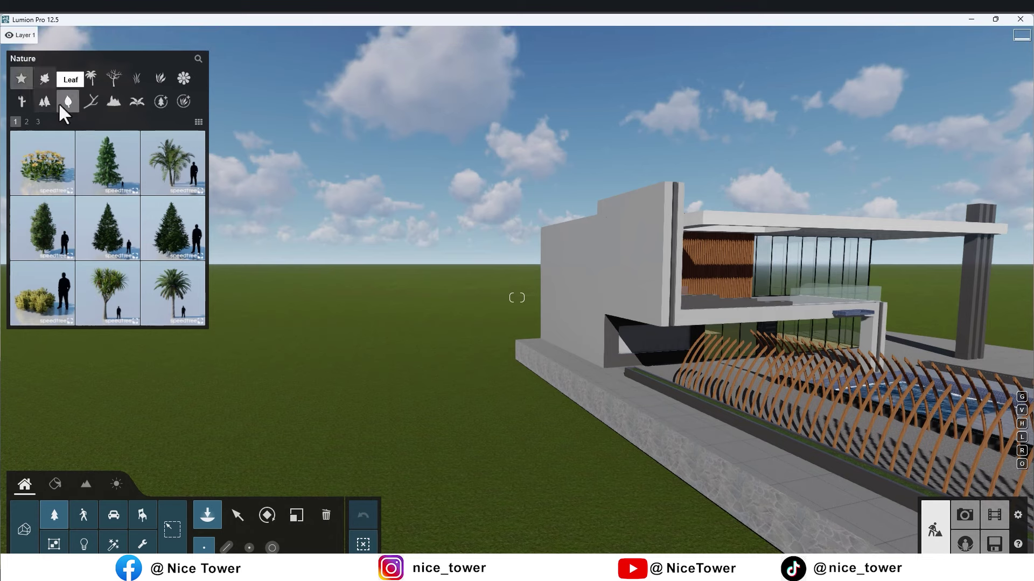
left_click(25, 122)
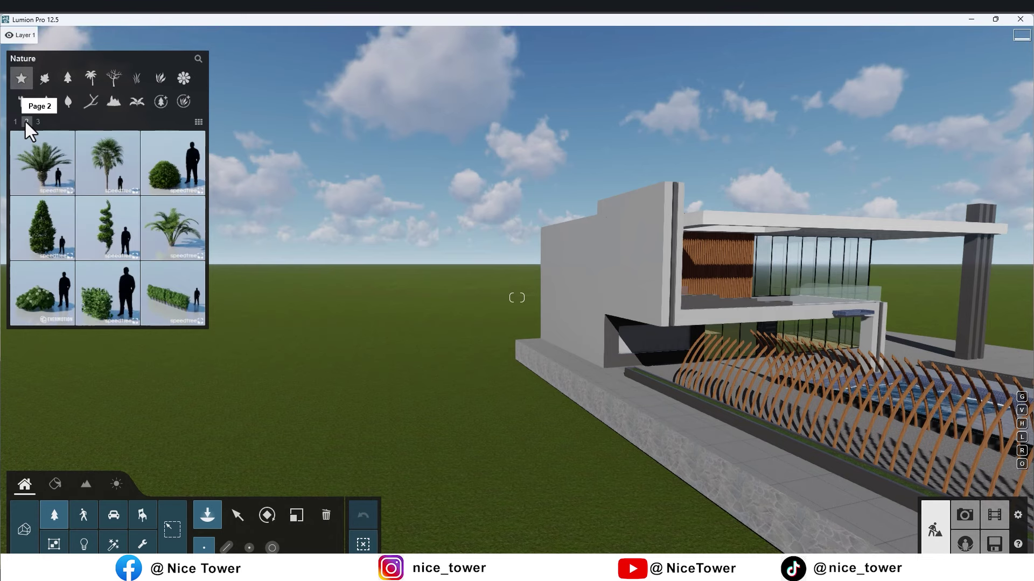
left_click(37, 121)
mouse_move(108, 163)
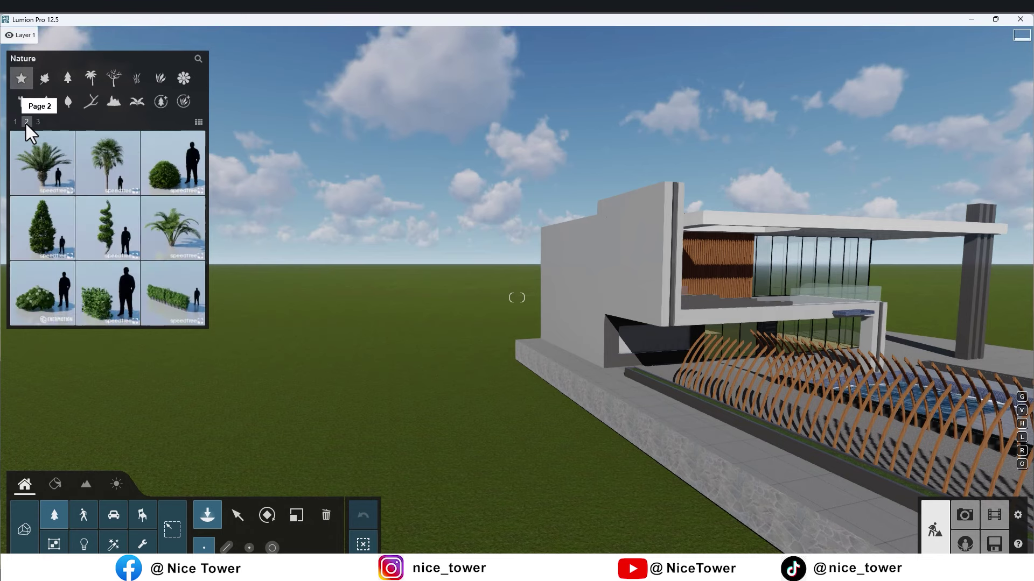
left_click(93, 173)
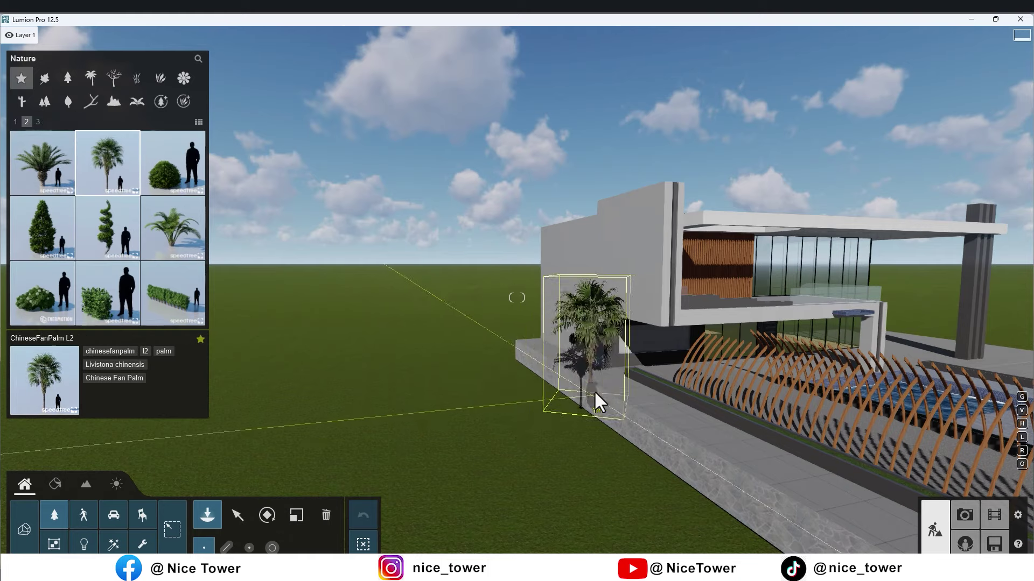
left_click(599, 384)
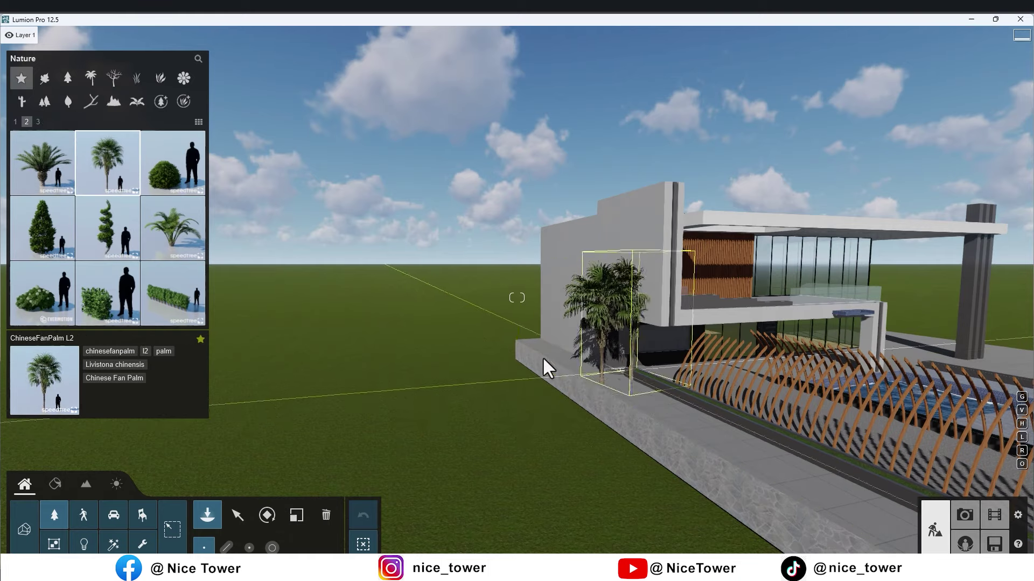
- Browse the leafless, palm, conifer and broadleaf tree categories
left_click(113, 78)
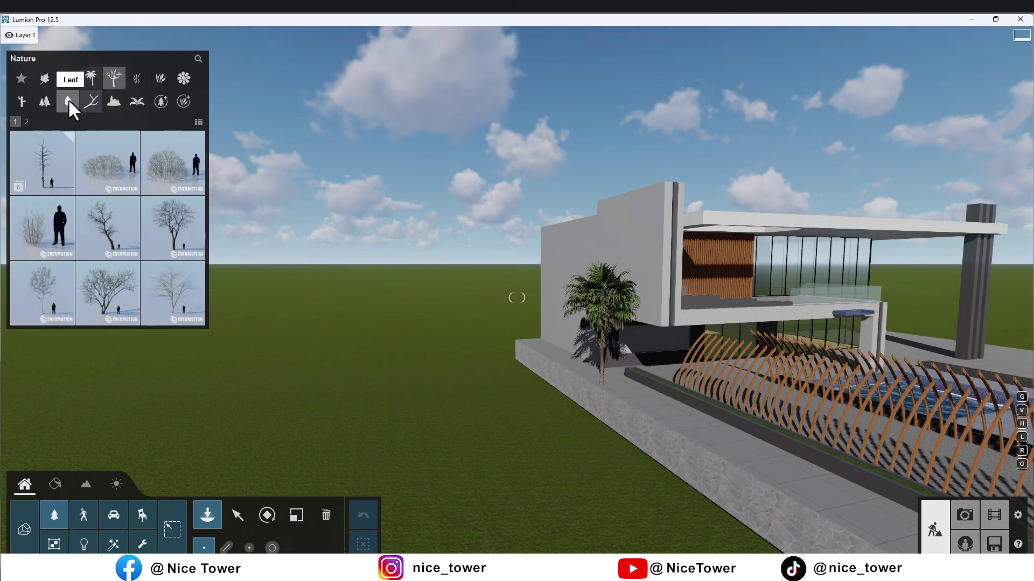
left_click(26, 121)
left_click(93, 79)
left_click(27, 122)
left_click(70, 81)
left_click(35, 117)
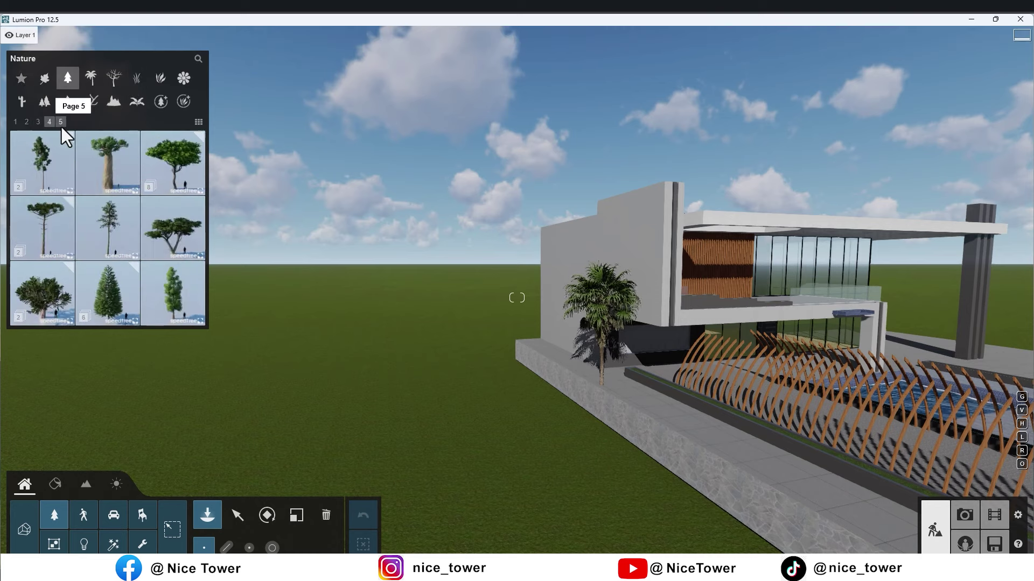
left_click(62, 125)
left_click(44, 78)
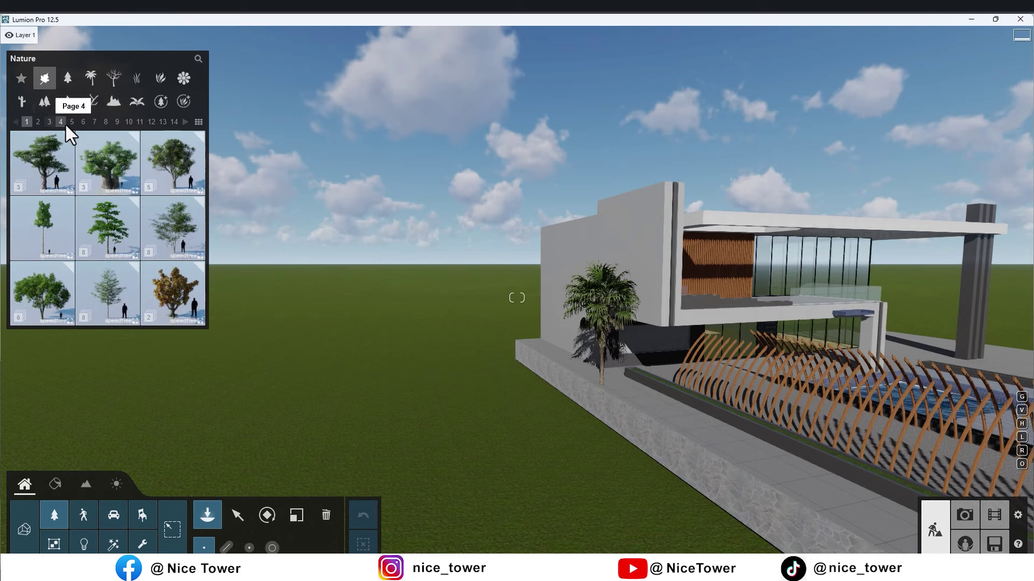
left_click(60, 121)
left_click(38, 122)
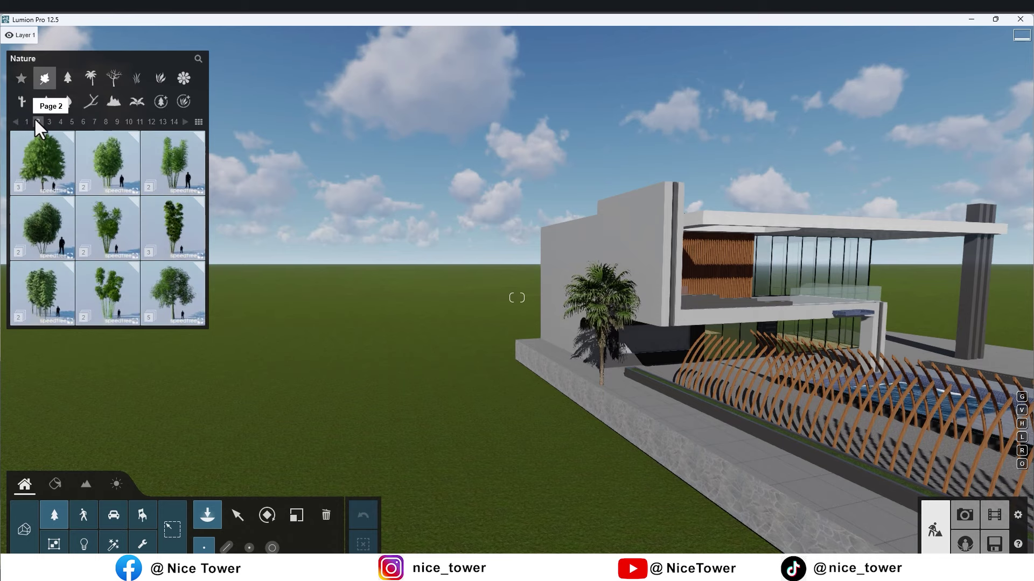
- Place a BigLeaf Maple2 at the platform corner and restore Photo 1's camera view
left_click(149, 316)
left_click(105, 169)
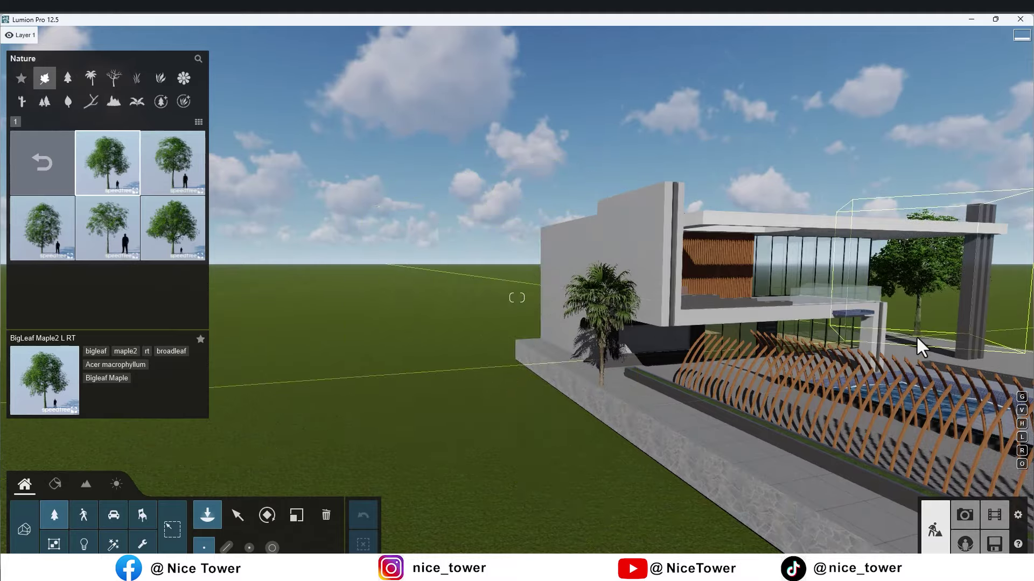
right_click_drag(786, 267, 615, 317)
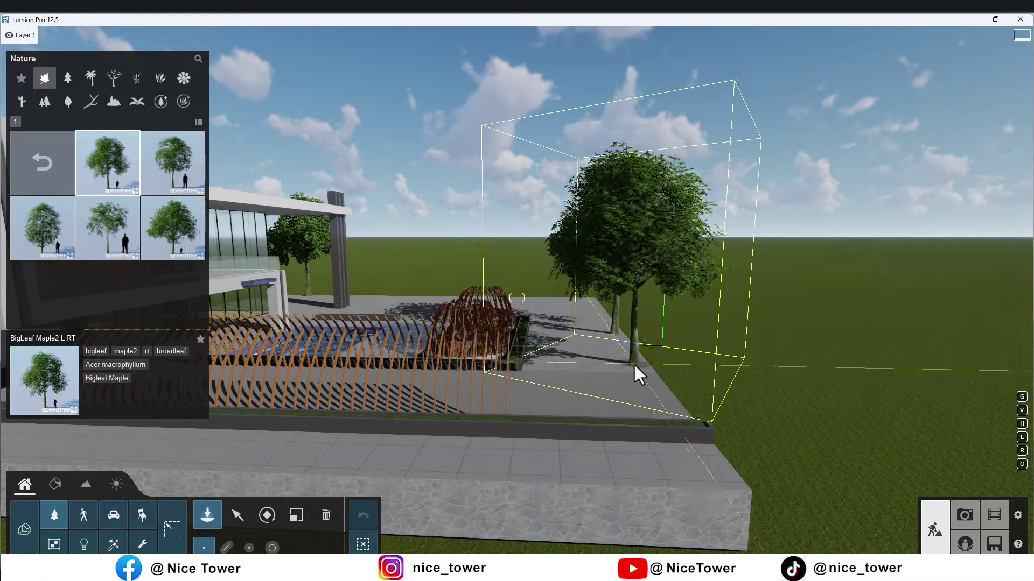
left_click(707, 475)
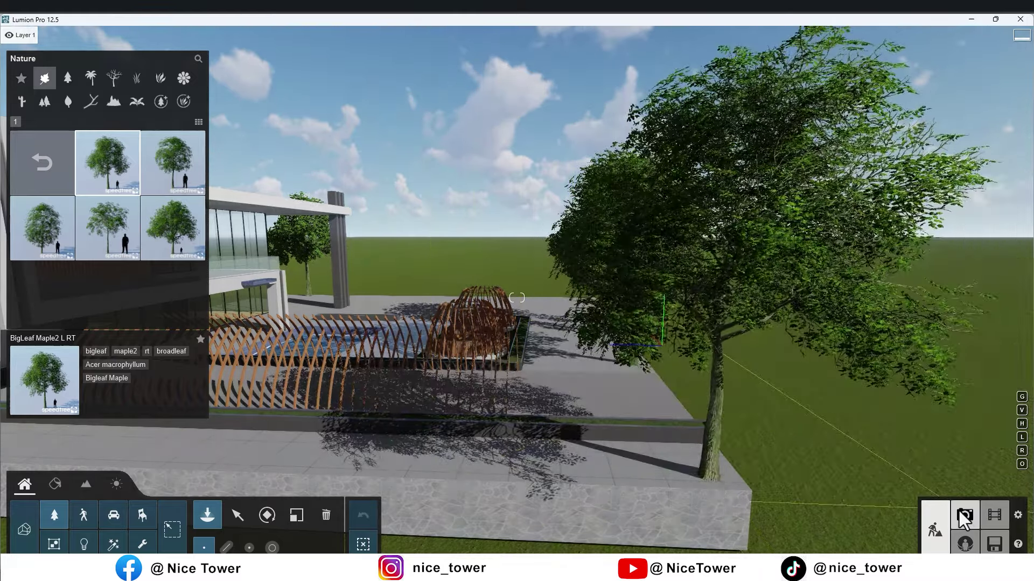
left_click(964, 516)
left_click(53, 498)
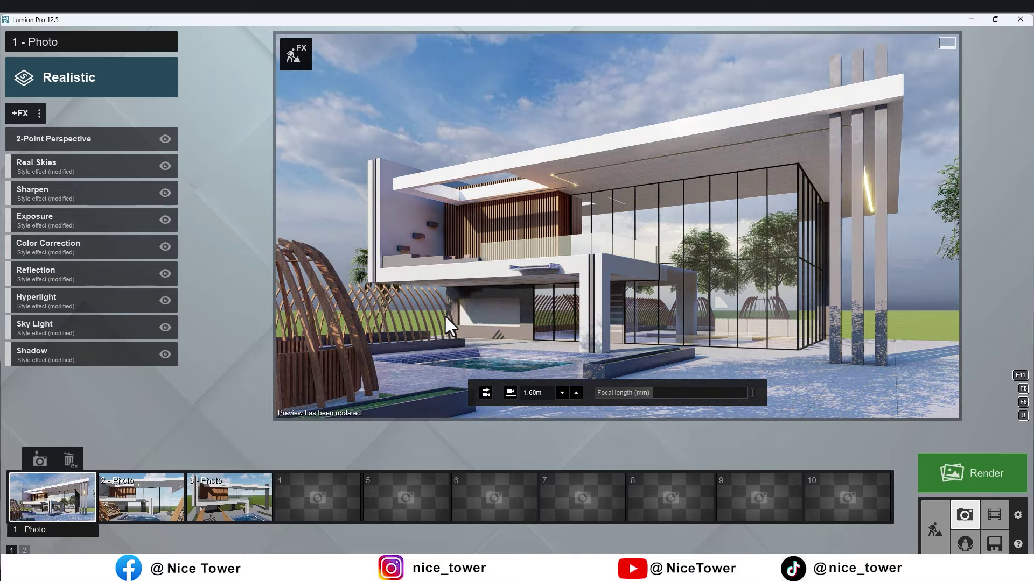
- Place a second Chinese fan palm from Favourites beside the glass facade
left_click(934, 530)
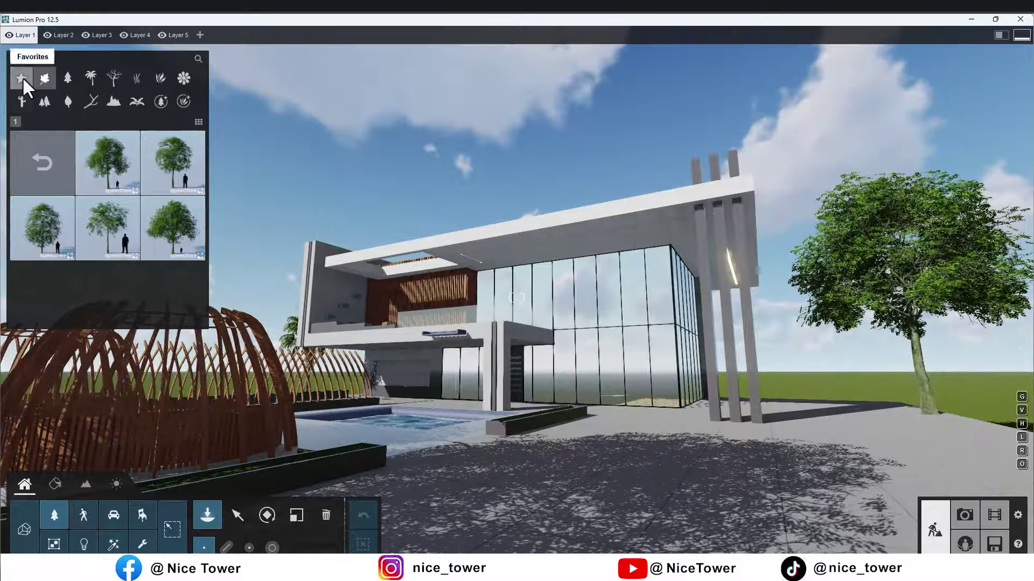
left_click(21, 78)
left_click(26, 121)
left_click(97, 183)
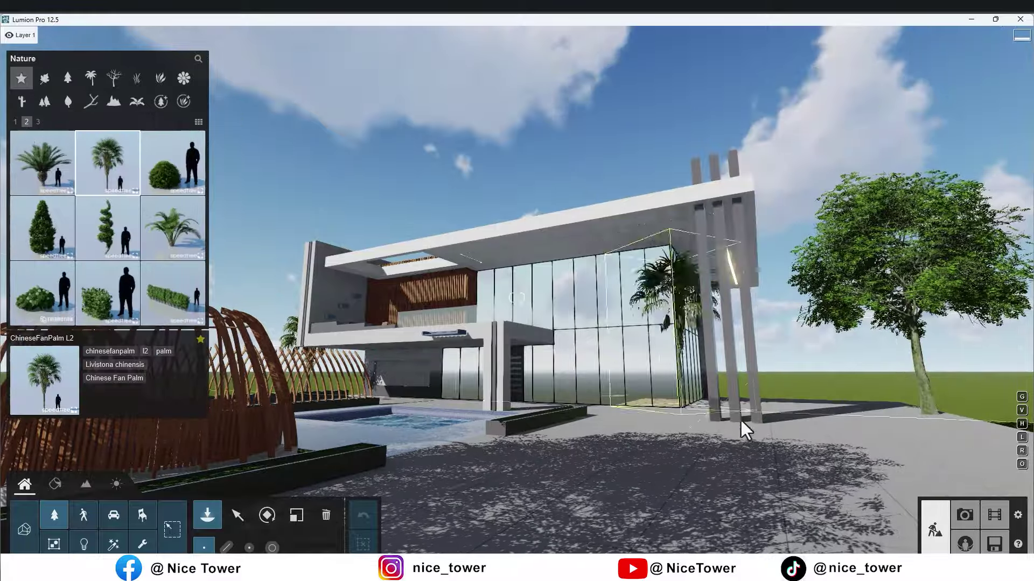
left_click(831, 423)
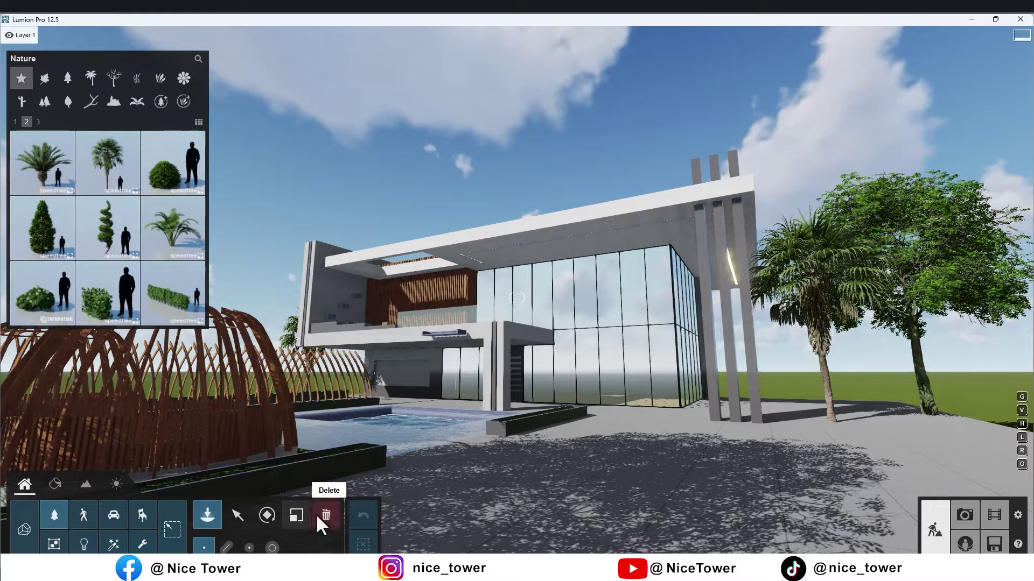
- Turn the view toward the dome and pool and select the first palm at the villa's base
left_click(326, 515)
left_click(927, 416)
right_click_drag(930, 424, 808, 430)
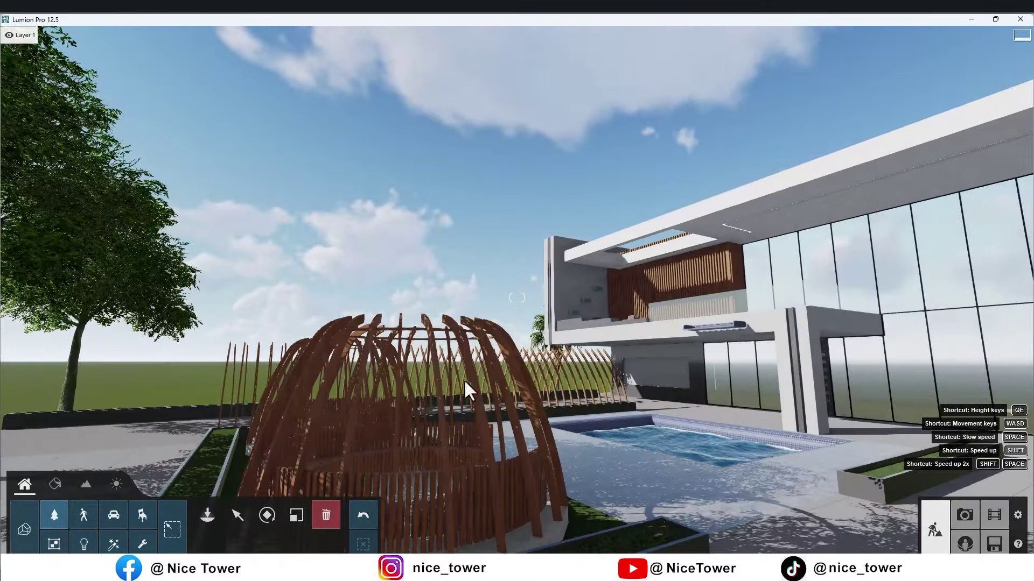
left_click(238, 516)
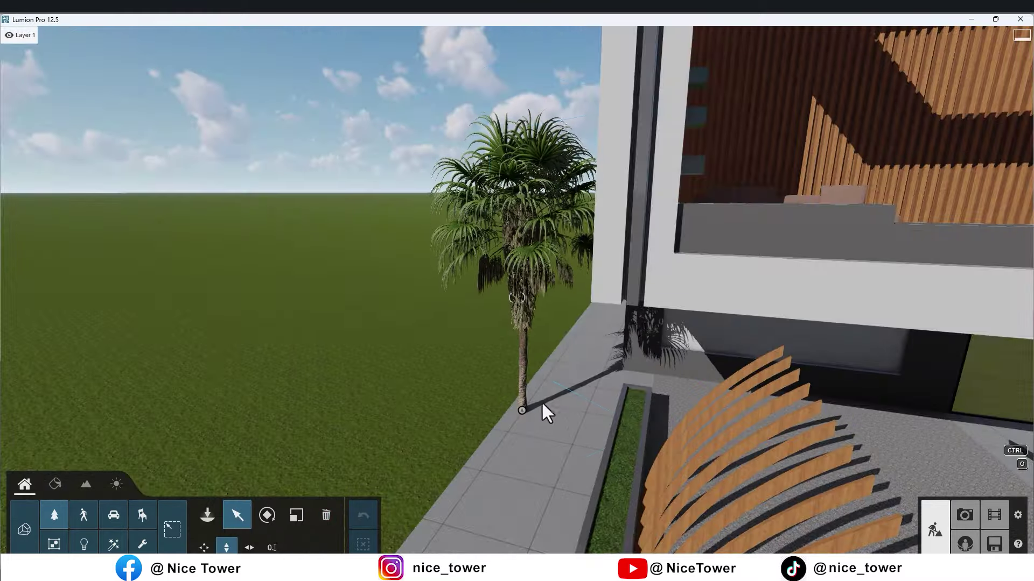
left_click(522, 411)
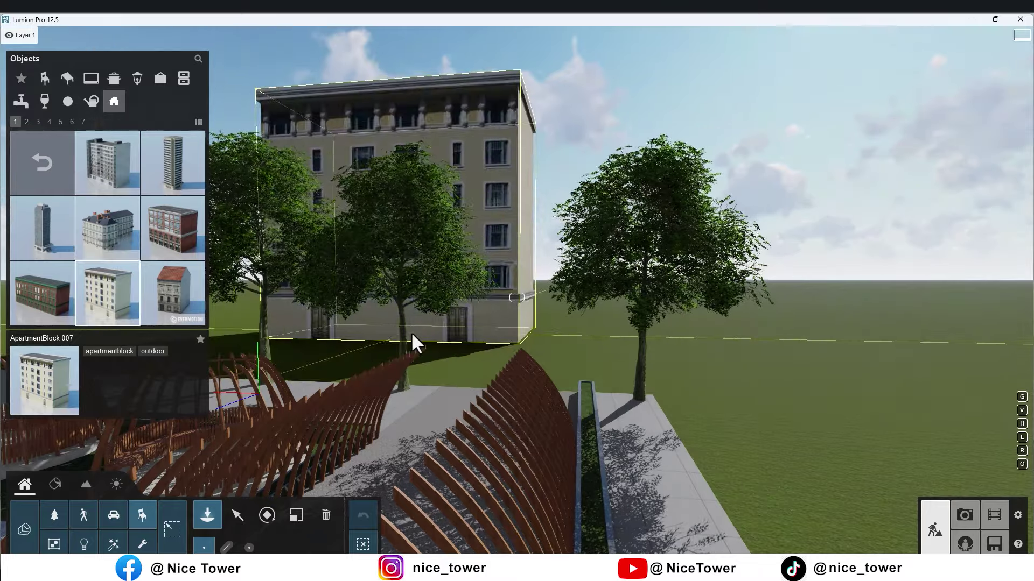
- Browse the apartment block models in the object library
left_click(38, 121)
left_click(70, 123)
left_click(39, 122)
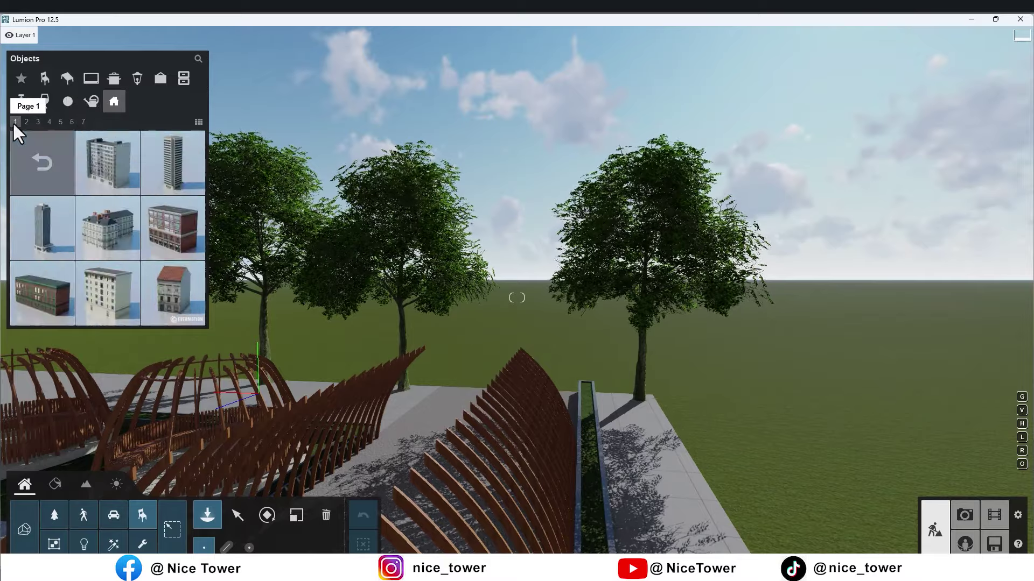
left_click(104, 166)
left_click(27, 122)
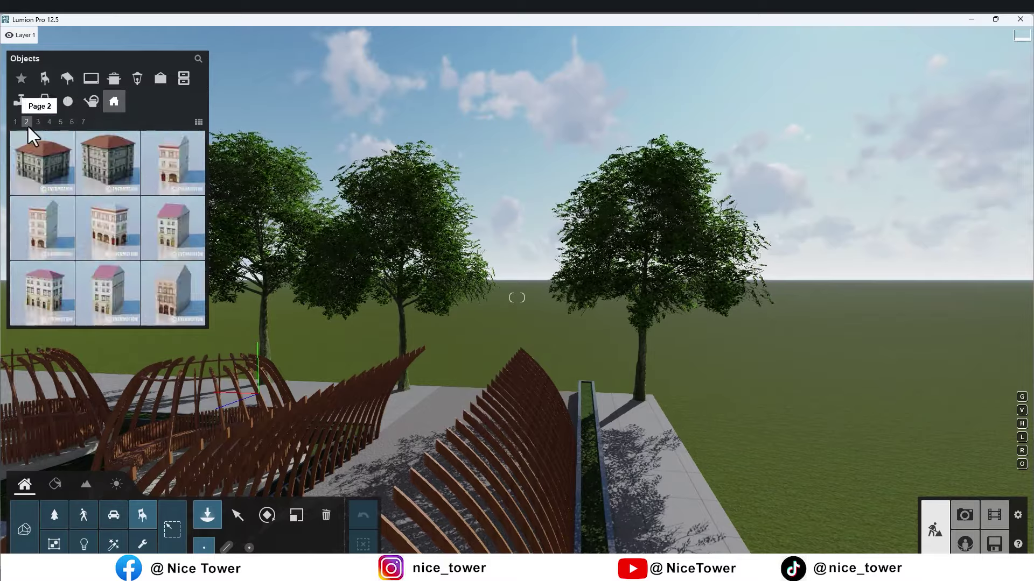
left_click(49, 121)
left_click(82, 122)
left_click(16, 121)
left_click(39, 161)
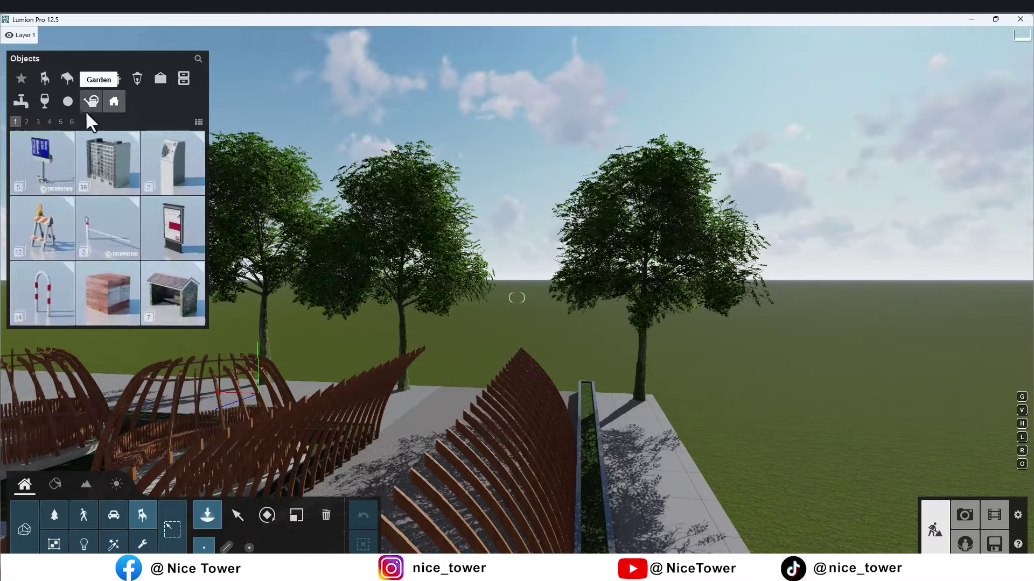
- Place House DE 003 from the Houses collection behind the trees
left_click(27, 122)
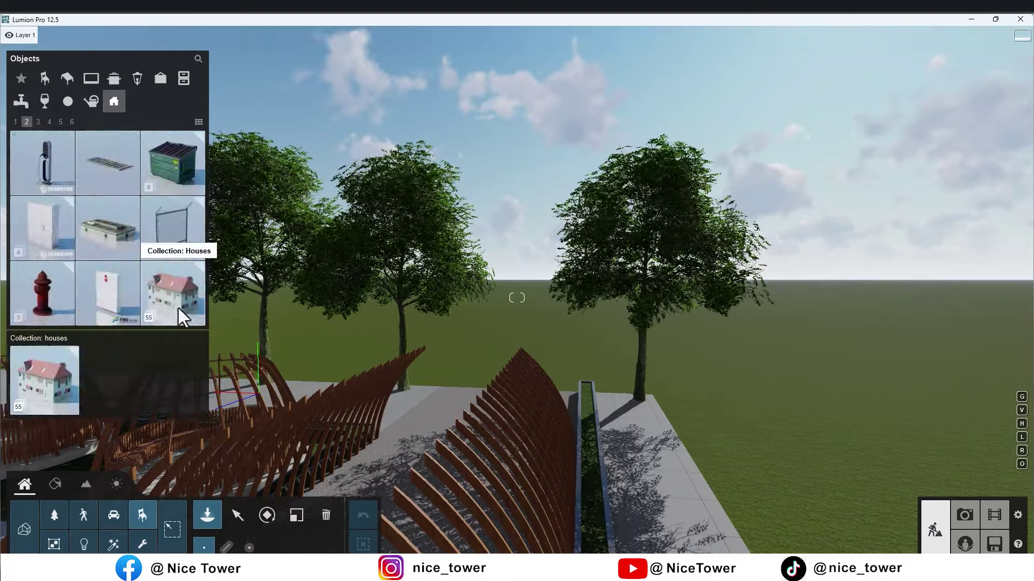
left_click(179, 308)
left_click(27, 122)
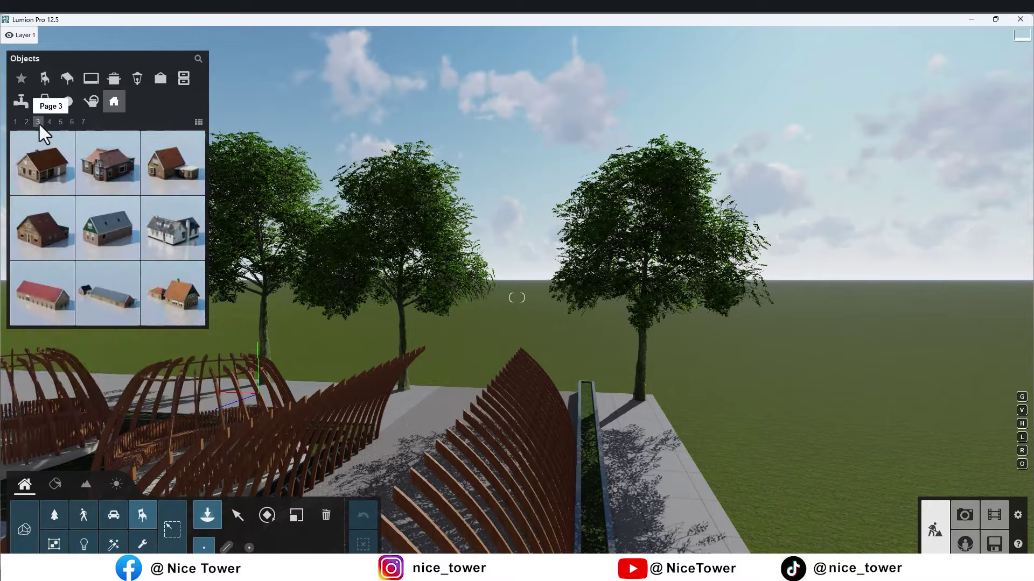
left_click(60, 123)
left_click(81, 123)
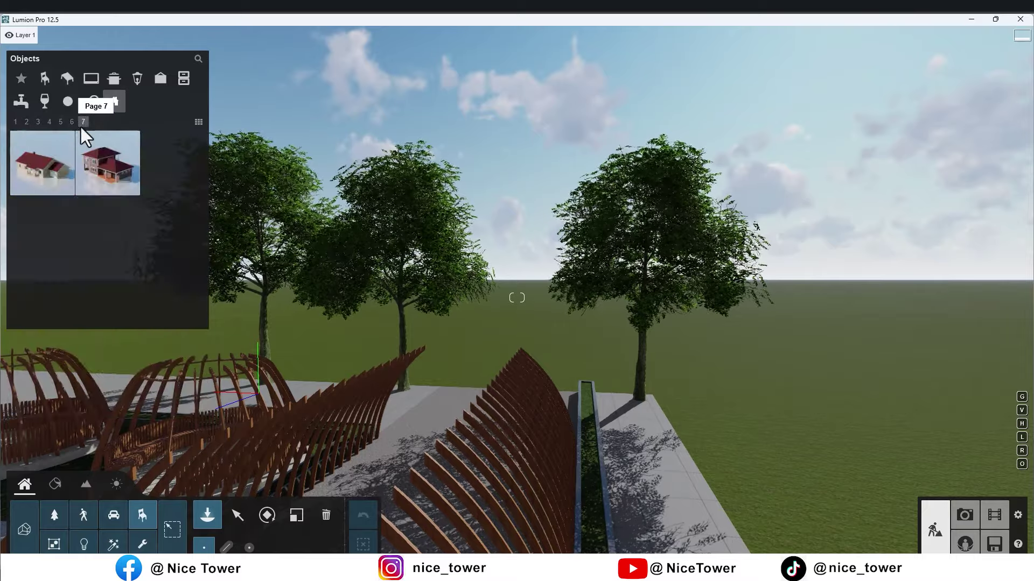
left_click(16, 122)
left_click(144, 155)
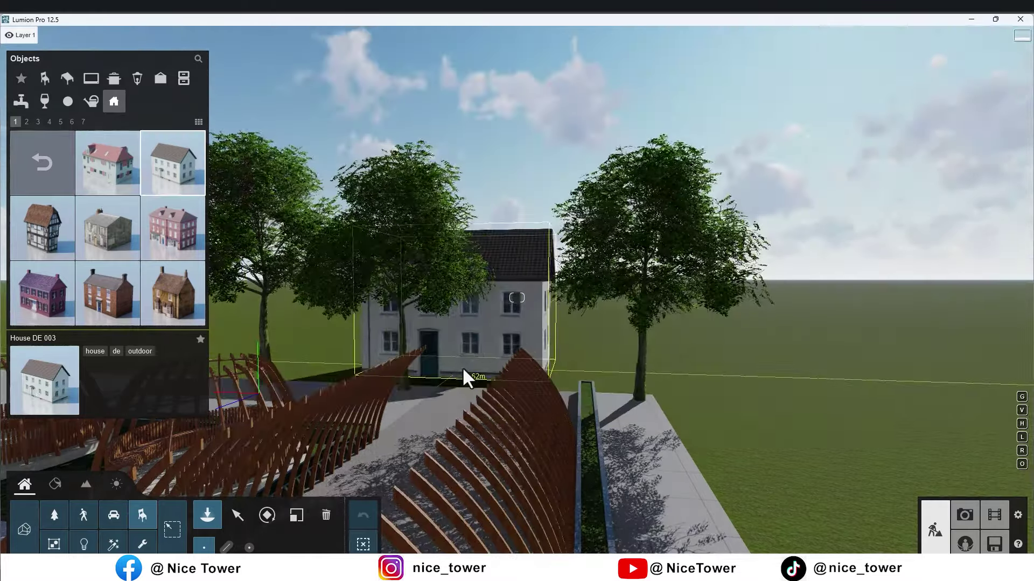
left_click(462, 367)
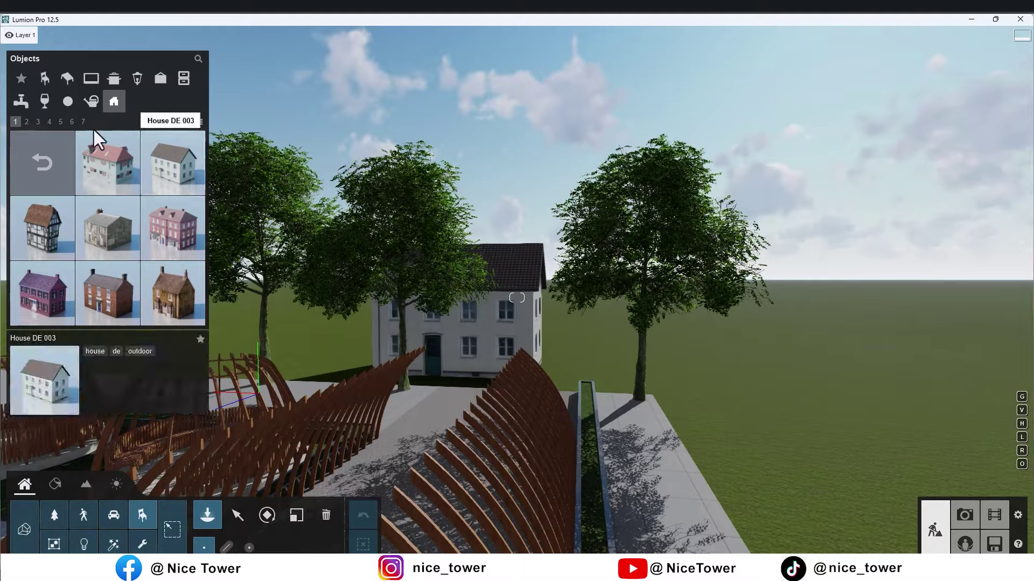
- Place two ApartmentBlock 007 buildings, one behind the left trees and one on the right
left_click(43, 162)
left_click(50, 121)
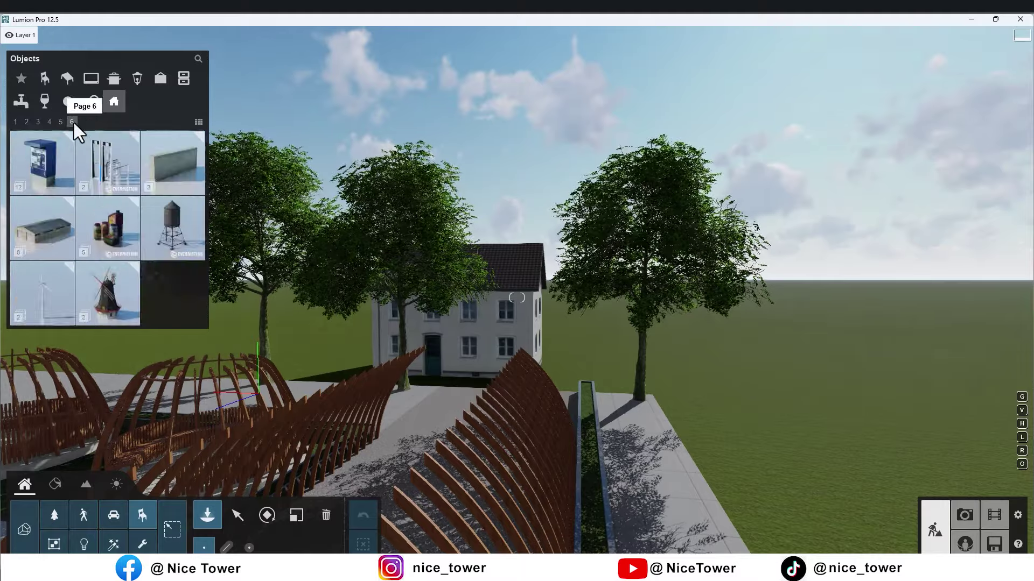
left_click(26, 122)
left_click(120, 177)
left_click(108, 293)
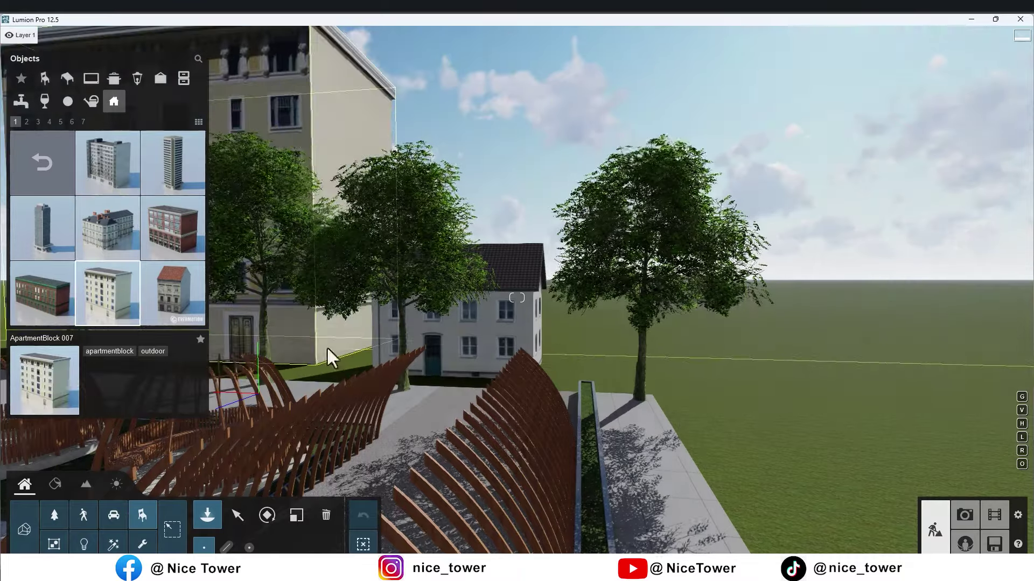
left_click(225, 345)
left_click(662, 336)
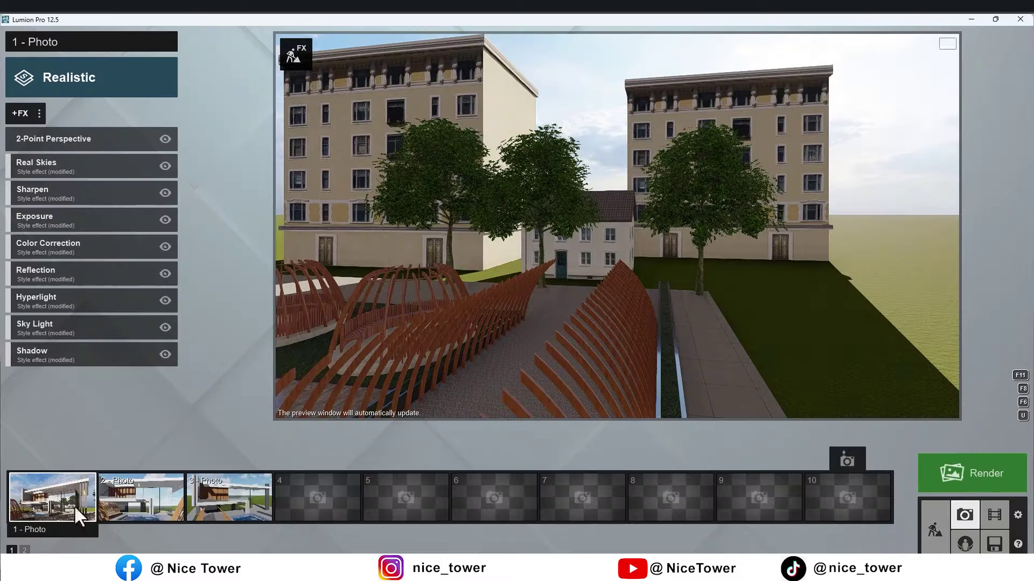
left_click(62, 497)
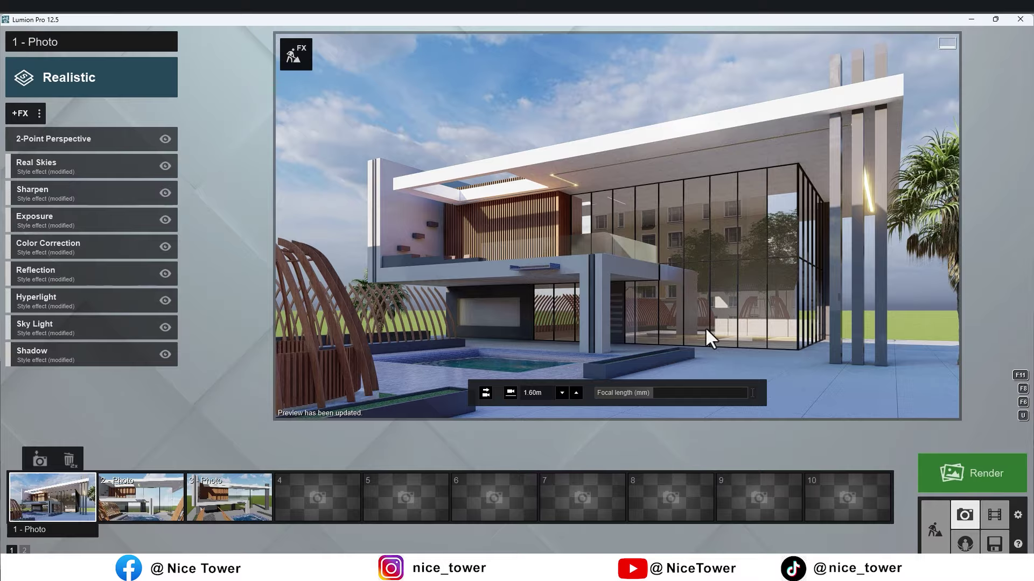
- Place two ApartmentBlock 001 towers, one near the centre and one on the right
left_click(935, 530)
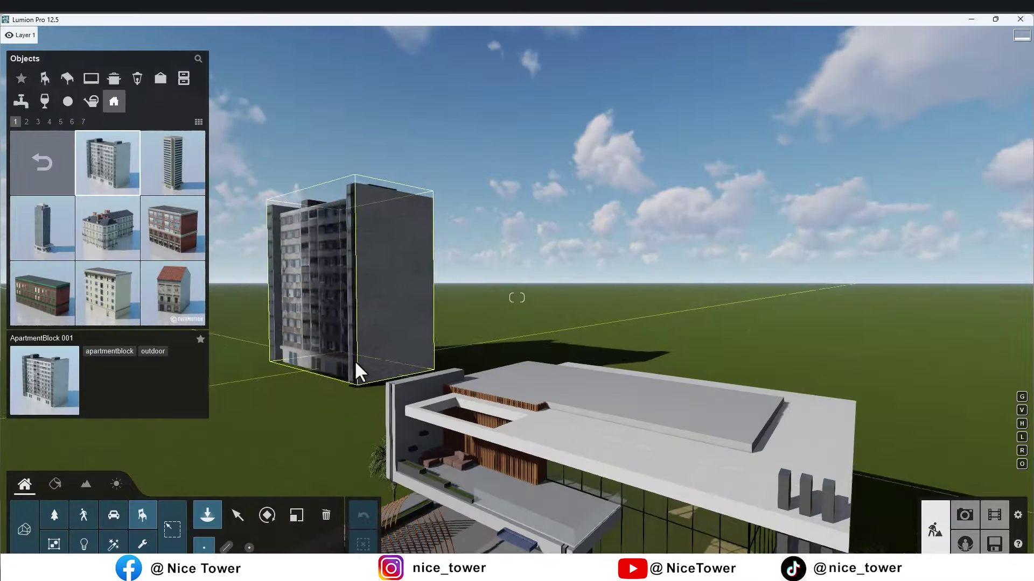
left_click(423, 358)
left_click(1031, 431)
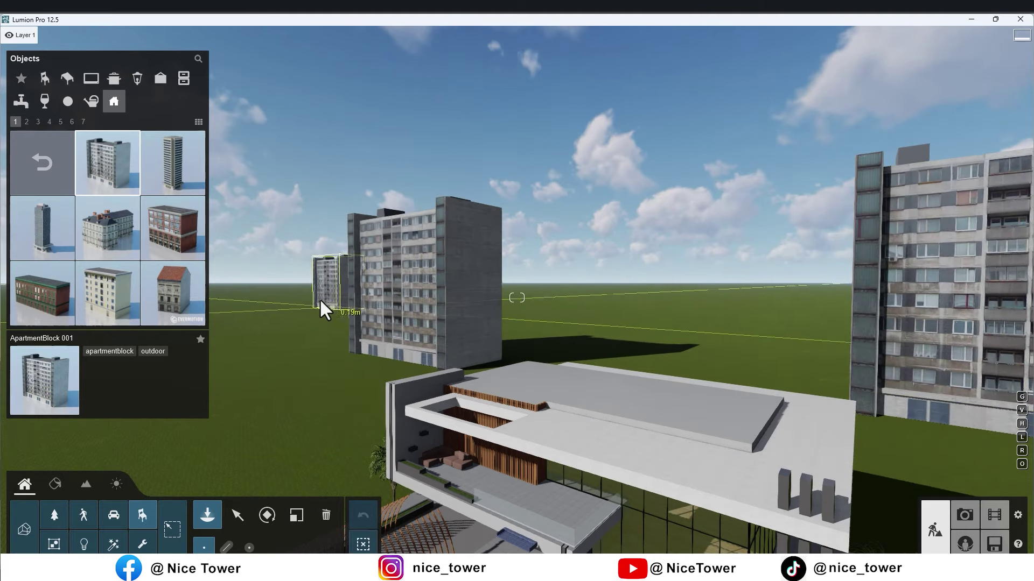
- Plant Broadleaf almond trees on the left and right sides of the villa
left_click(52, 514)
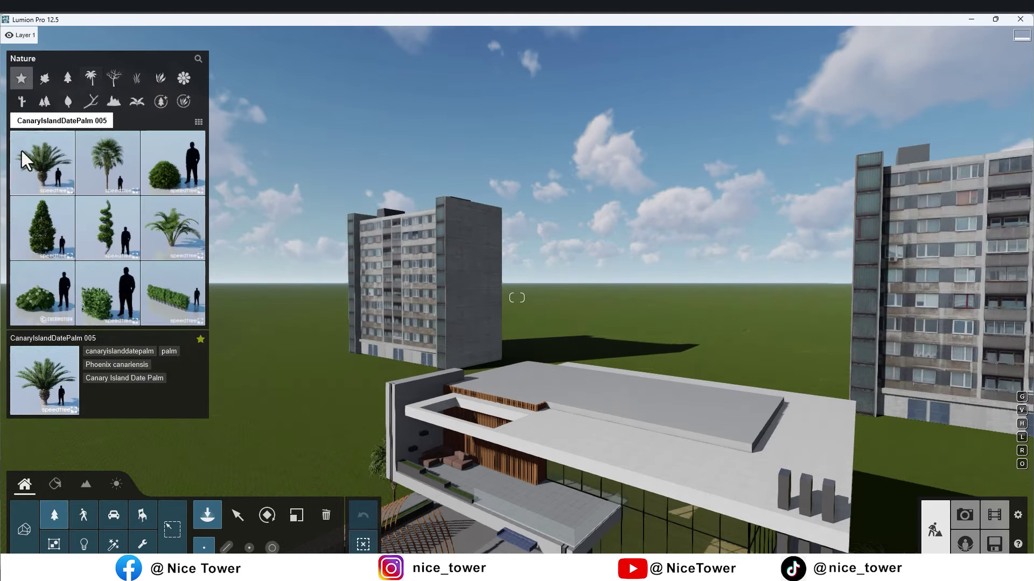
left_click(45, 79)
left_click(112, 252)
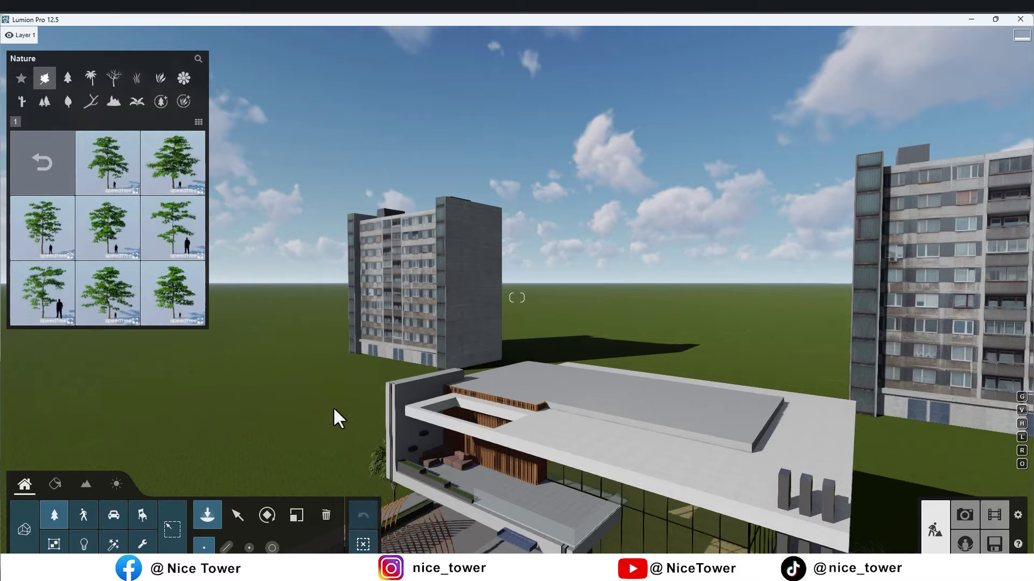
left_click(116, 183)
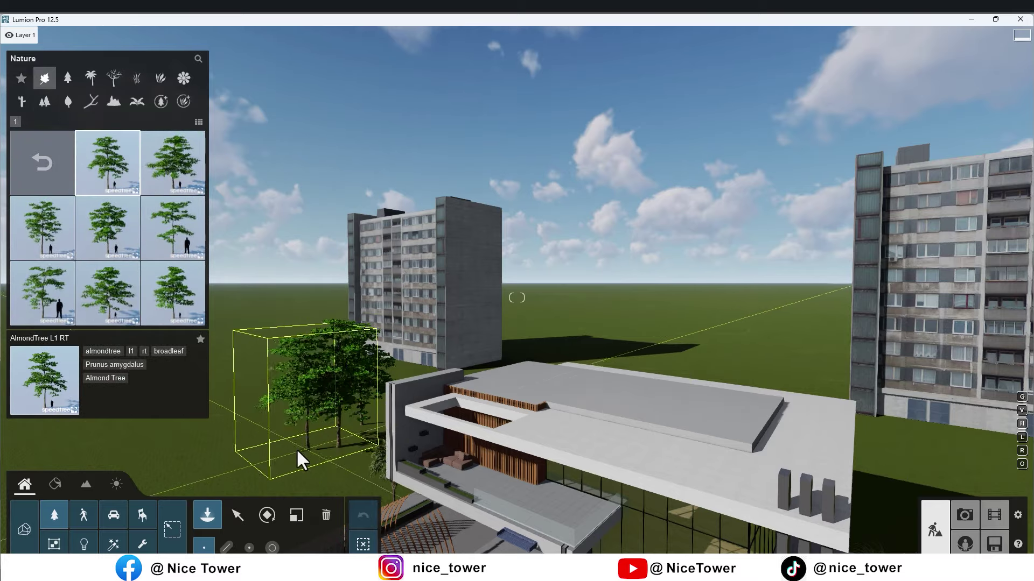
left_click(324, 460)
scroll(238, 287, "down", 3)
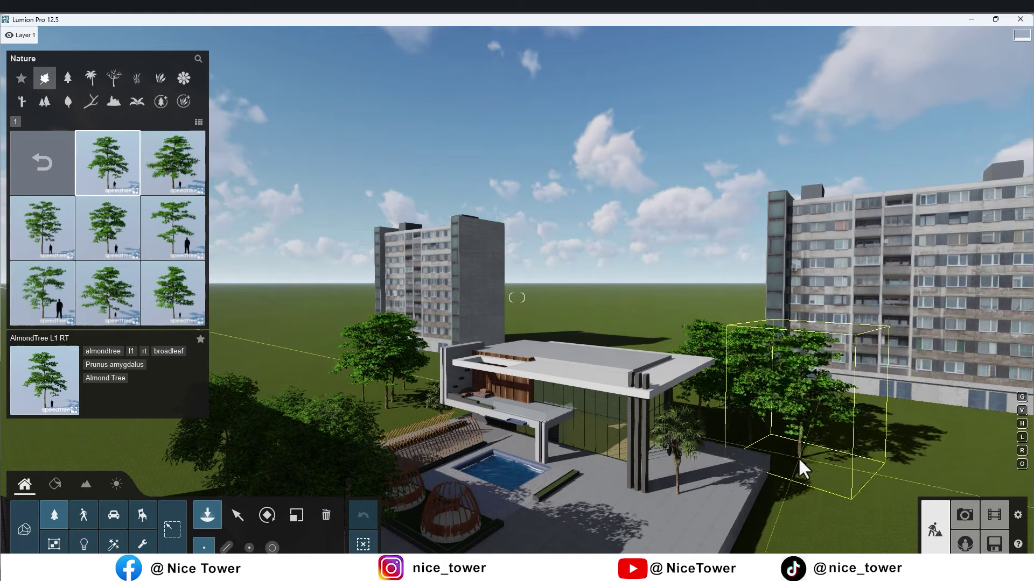
left_click(798, 458)
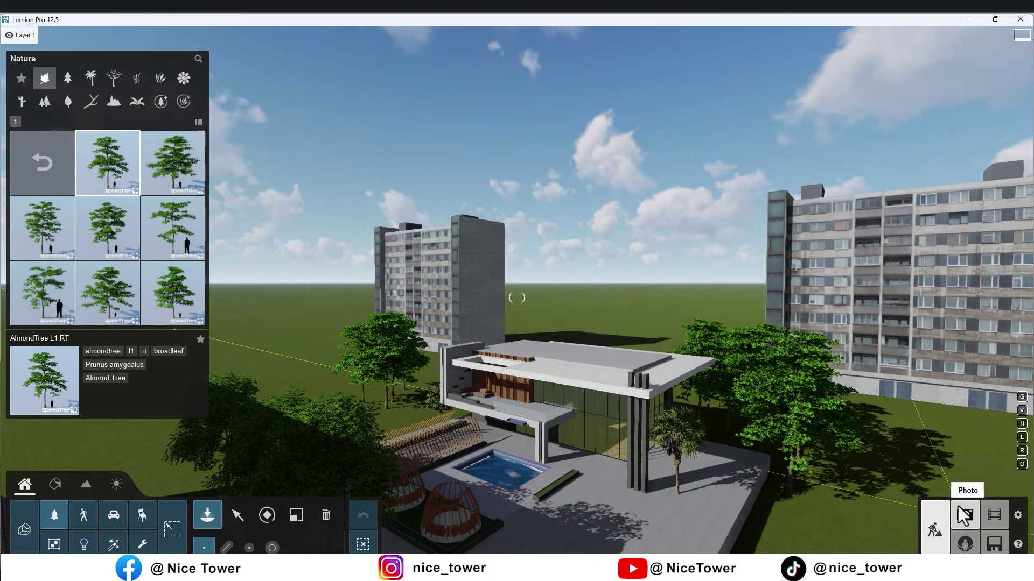
left_click(964, 515)
left_click(82, 490)
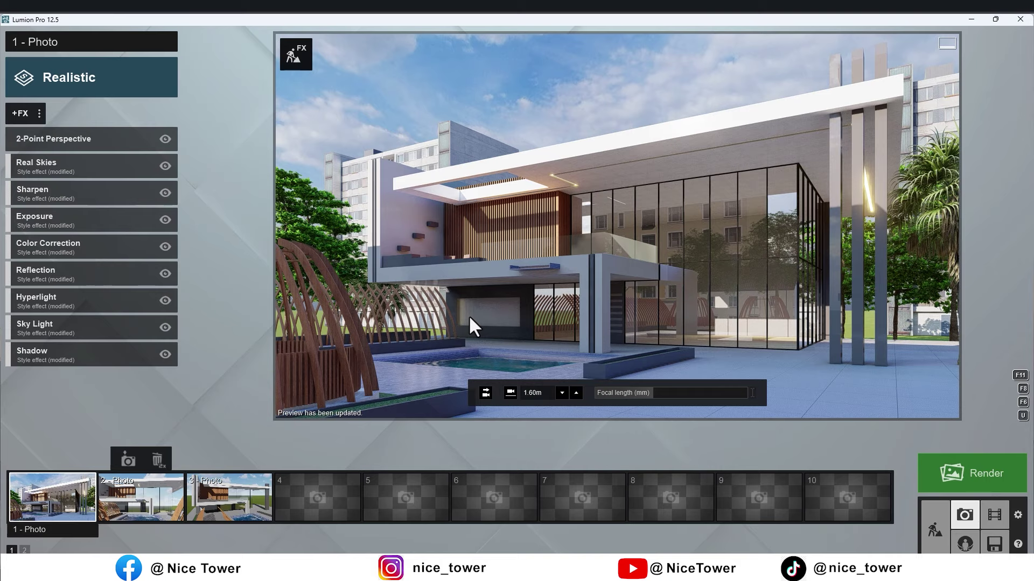
left_click(137, 481)
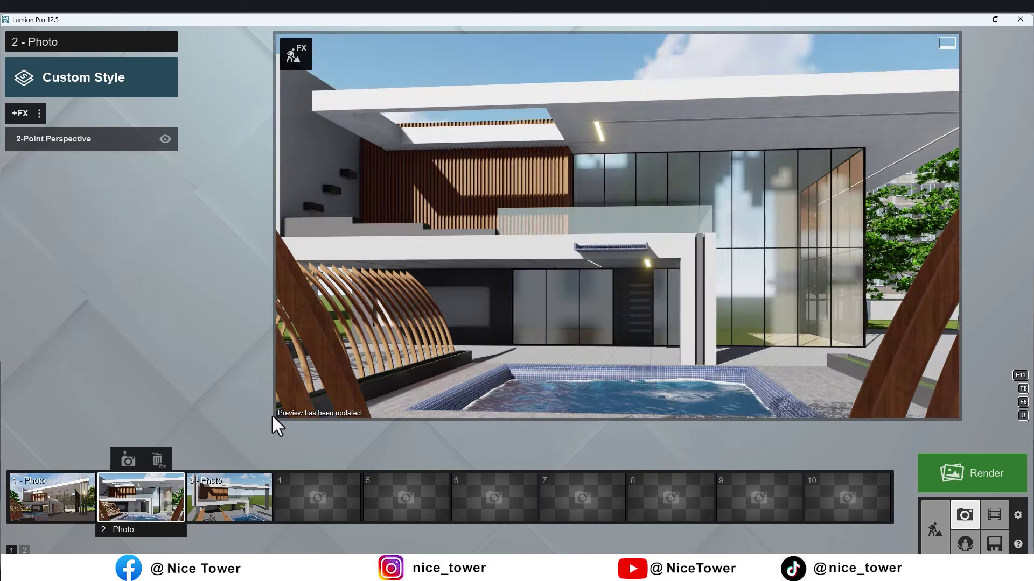
left_click(228, 490)
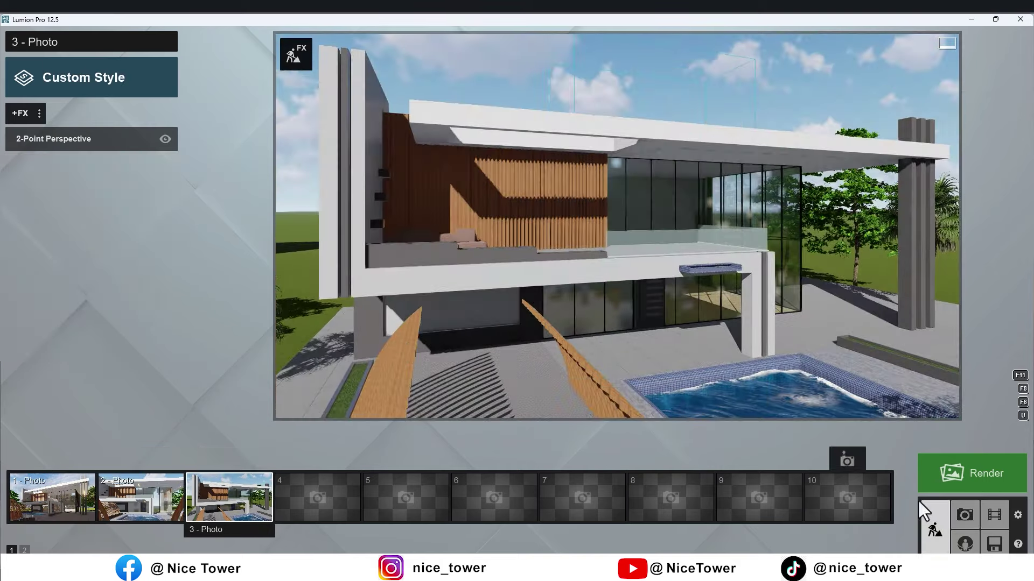
left_click(936, 533)
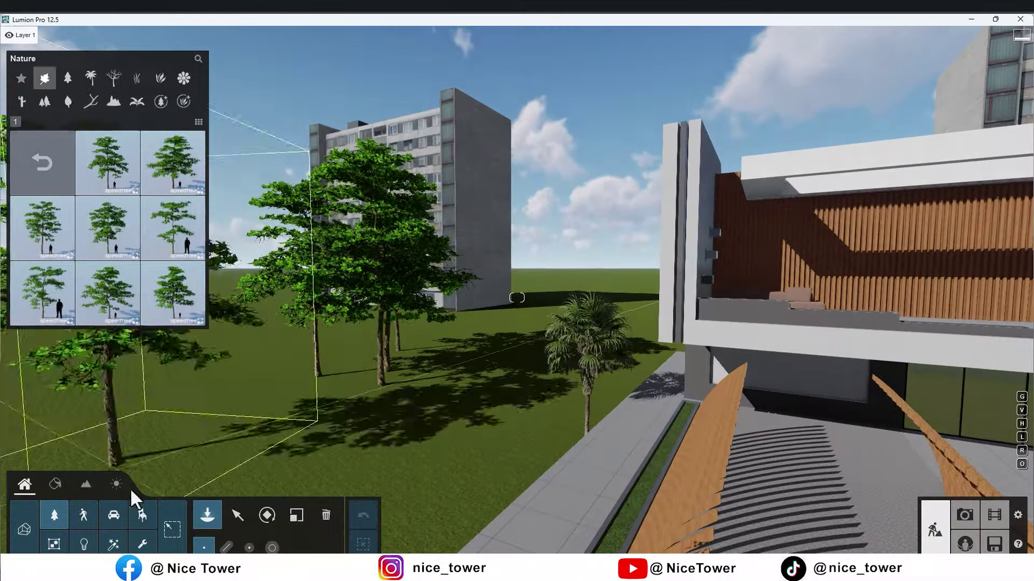
- Delete the tall apartment tower and place an ApartmentBlock 004 behind the trees
left_click(142, 515)
left_click(327, 515)
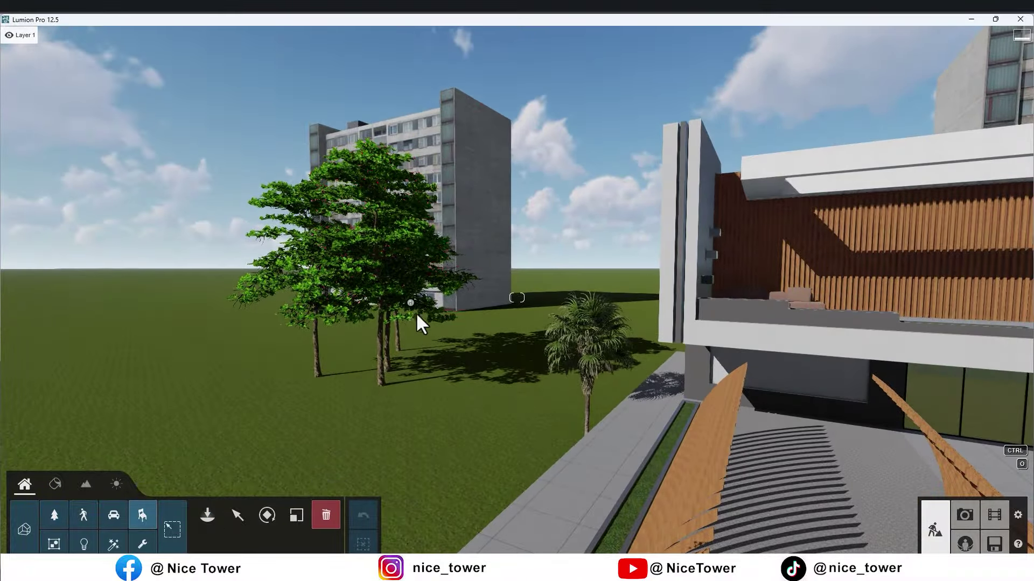
left_click(411, 303)
left_click(208, 512)
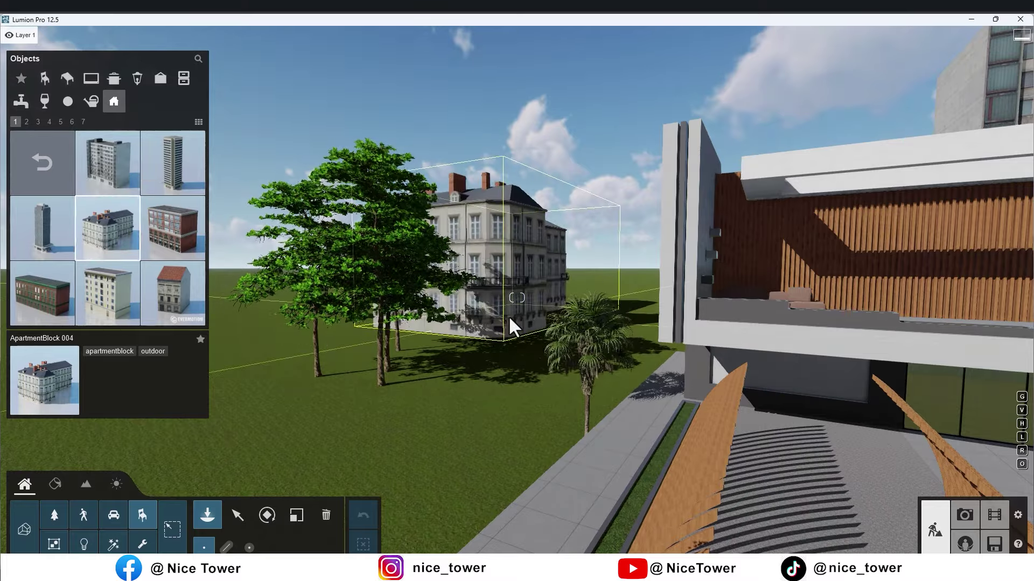
left_click(508, 316)
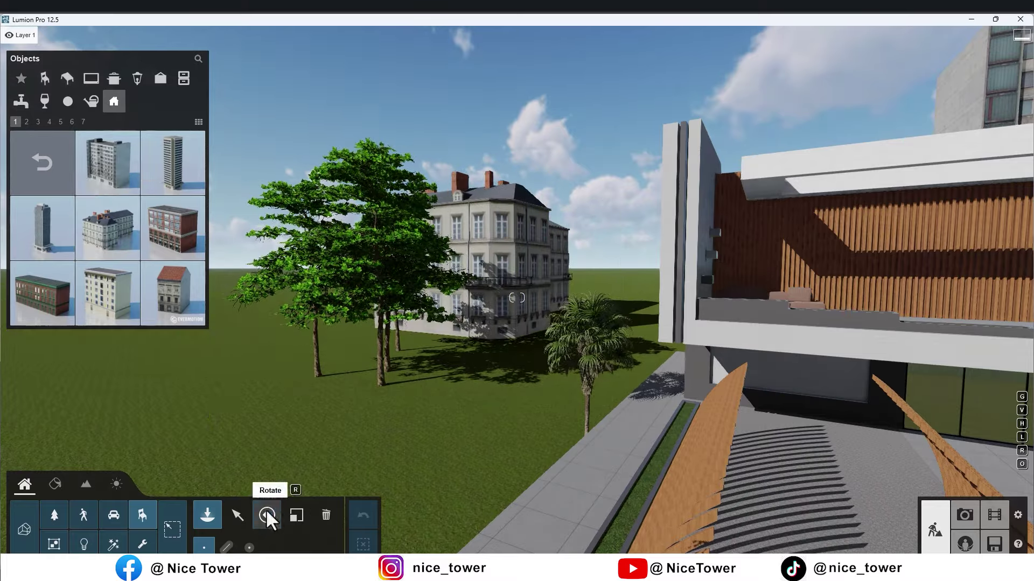
- Rotate the ApartmentBlock 004 toward the camera, shift it left, and Alt-drag a copy to the right
left_click(267, 517)
left_click_drag(509, 318, 649, 325)
left_click(237, 515)
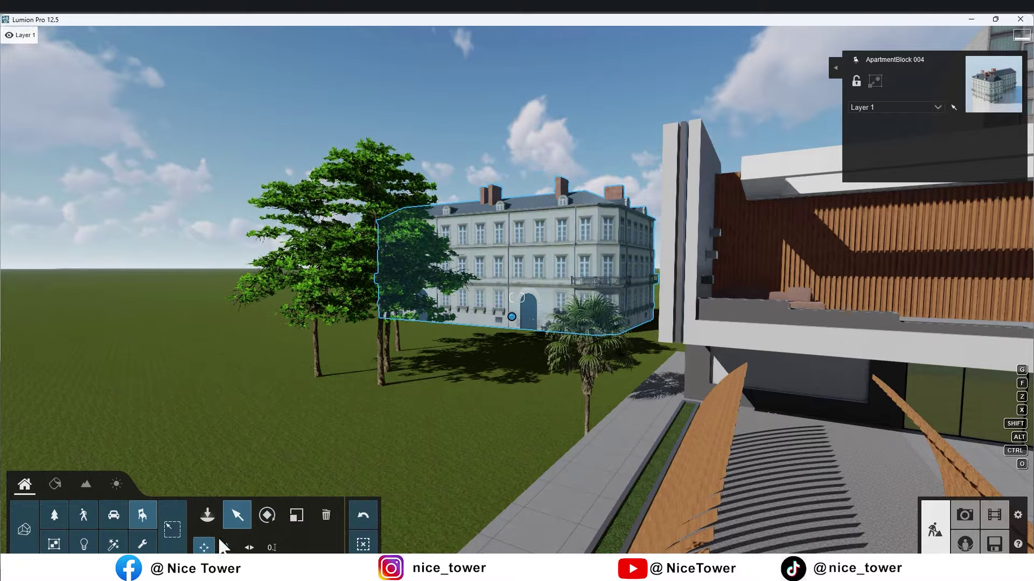
left_click_drag(510, 318, 482, 330)
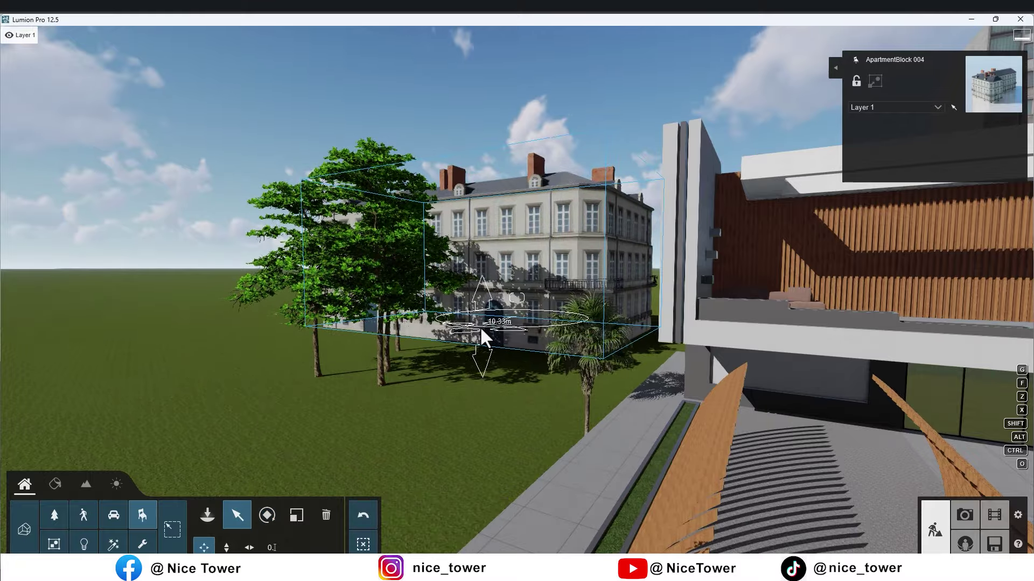
right_click_drag(480, 328, 409, 302)
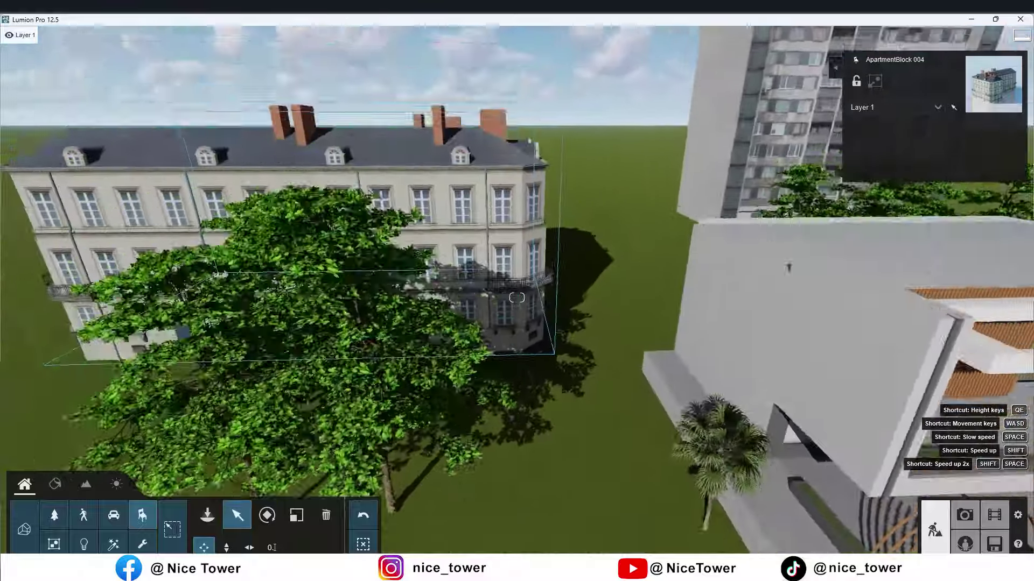
right_click_drag(409, 302, 458, 350)
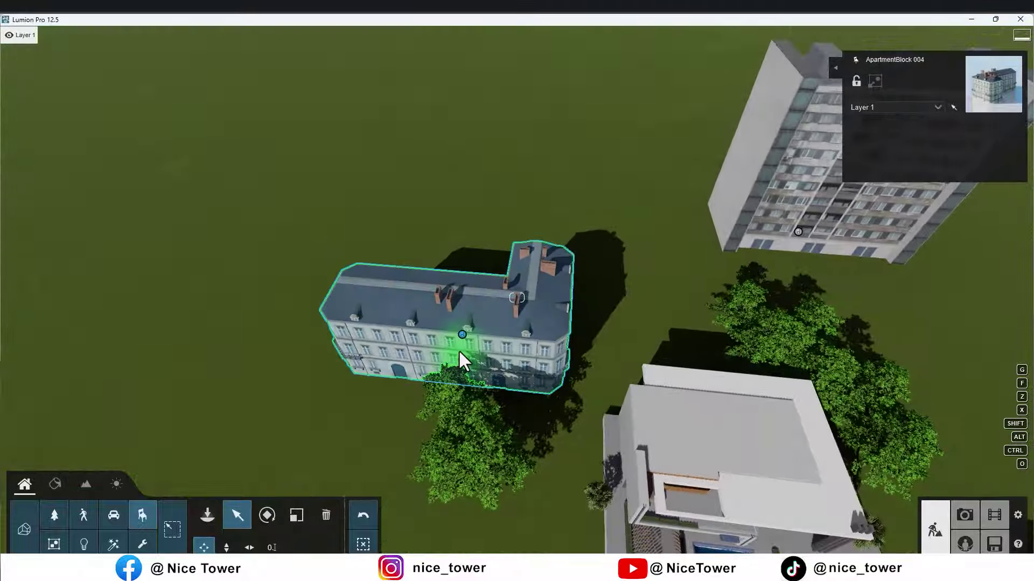
mouse_move(462, 336)
left_mouse_down("alt")
mouse_move(848, 323)
mouse_move(826, 323)
mouse_move(806, 295)
mouse_move(823, 318)
left_mouse_up("alt")
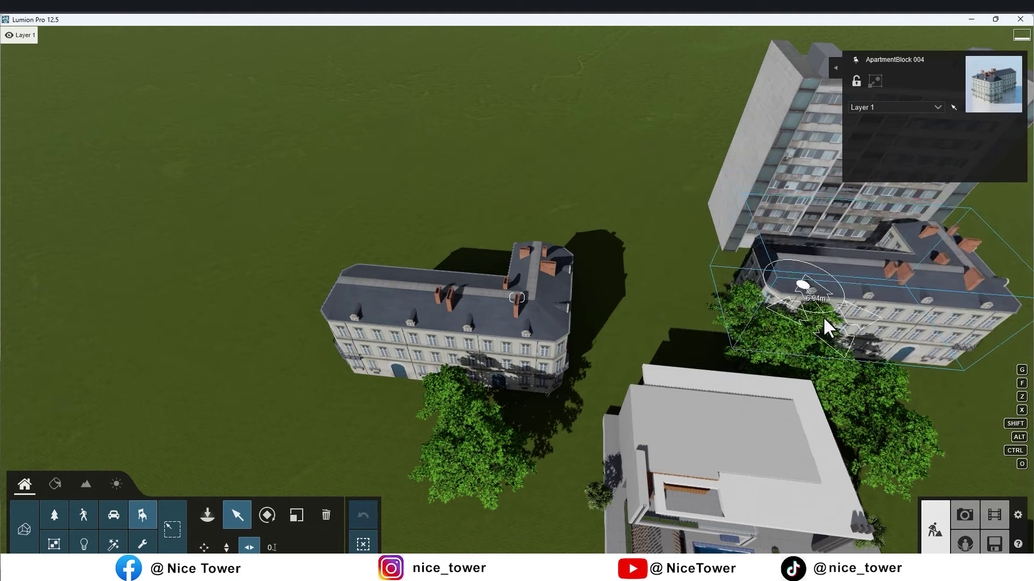
- Delete the right-hand apartment tower and show the Photo 1 view
left_click(326, 515)
left_click(801, 229)
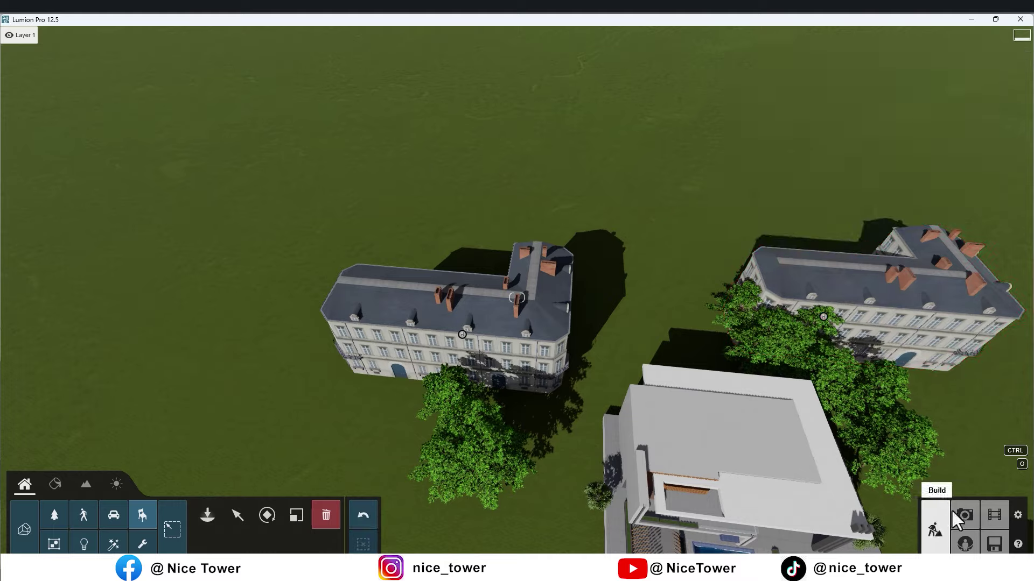
left_click(965, 515)
left_click(32, 498)
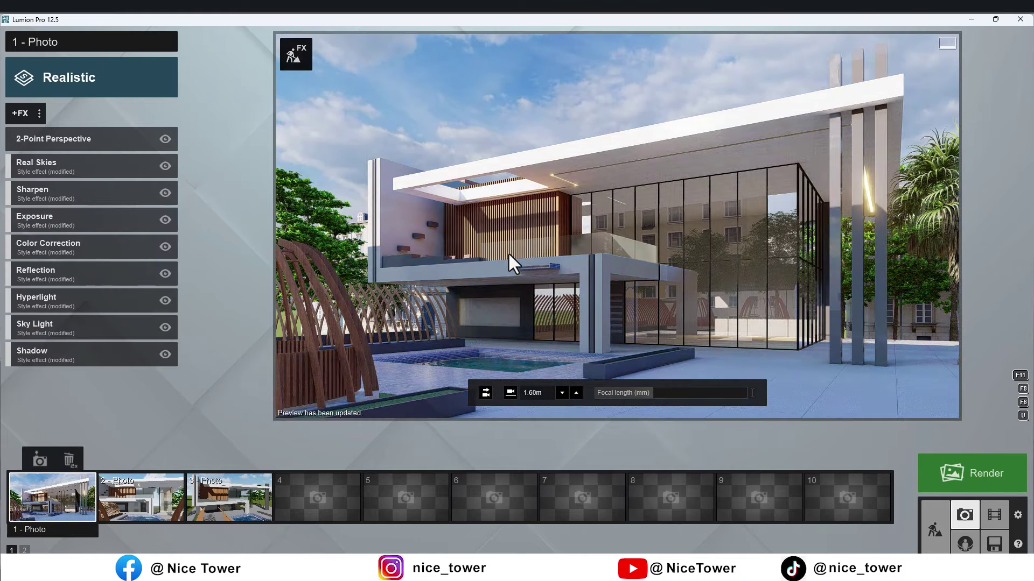
left_click(935, 531)
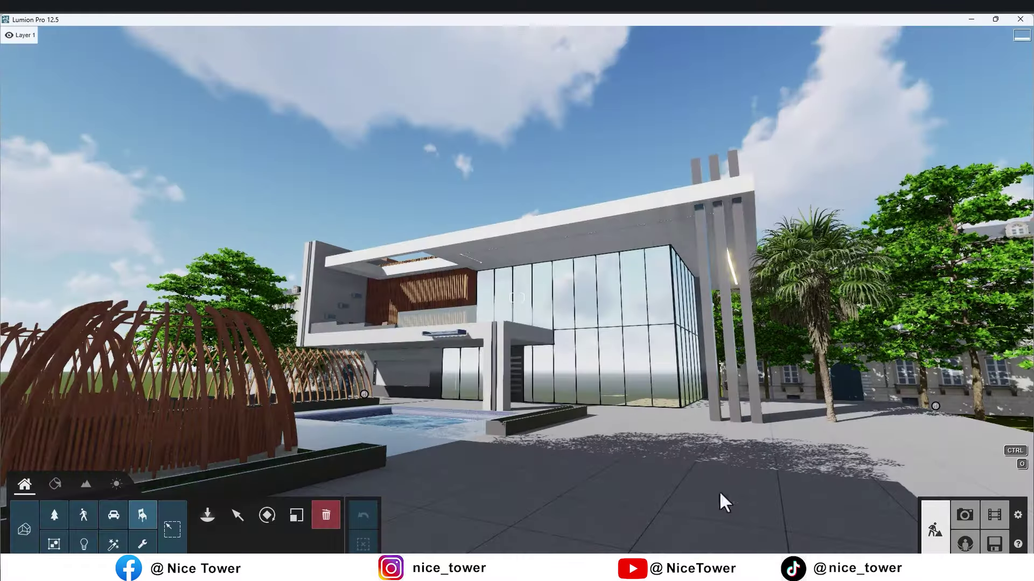
key("ctrl+1")
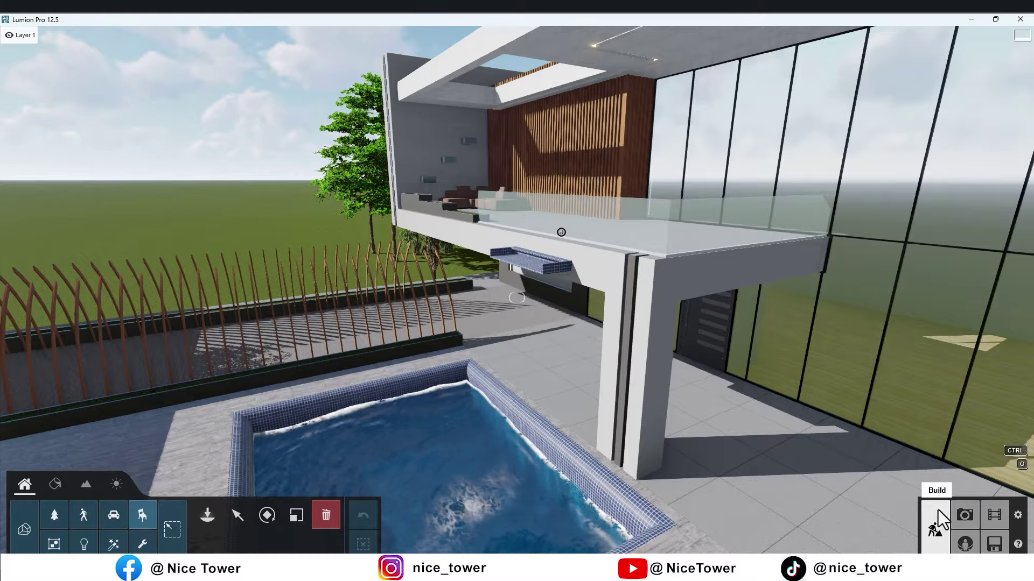
left_click(966, 517)
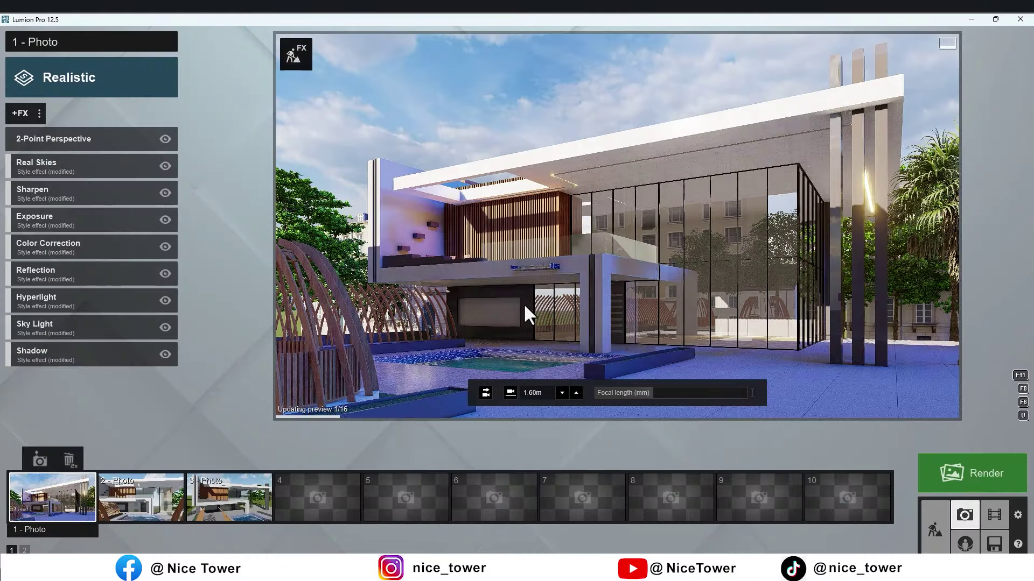
left_click(934, 530)
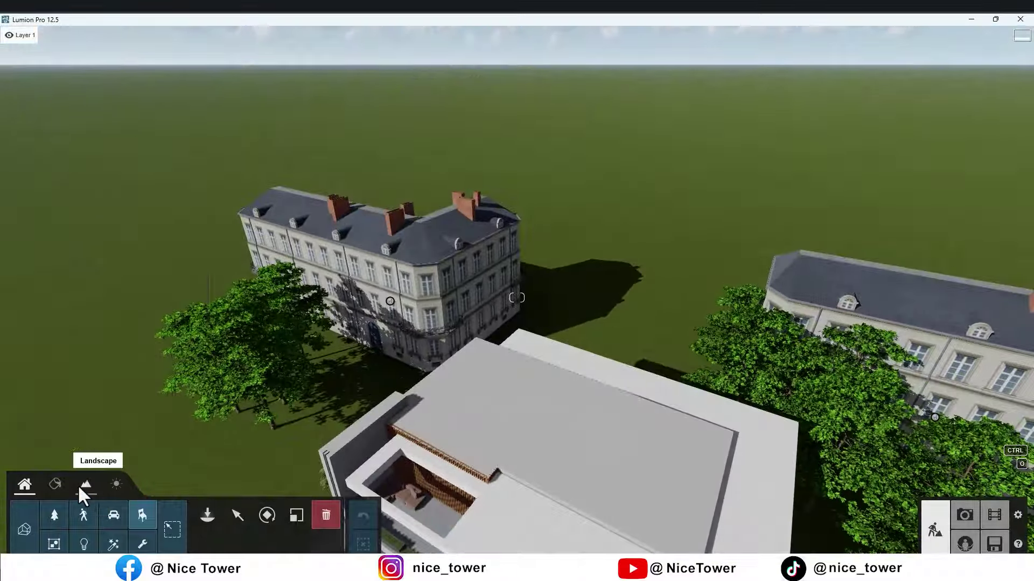
- Try the Snow, Desert and olive-green landscape presets, then apply Gravel from page 2
left_click(84, 487)
left_click(83, 515)
left_click(25, 544)
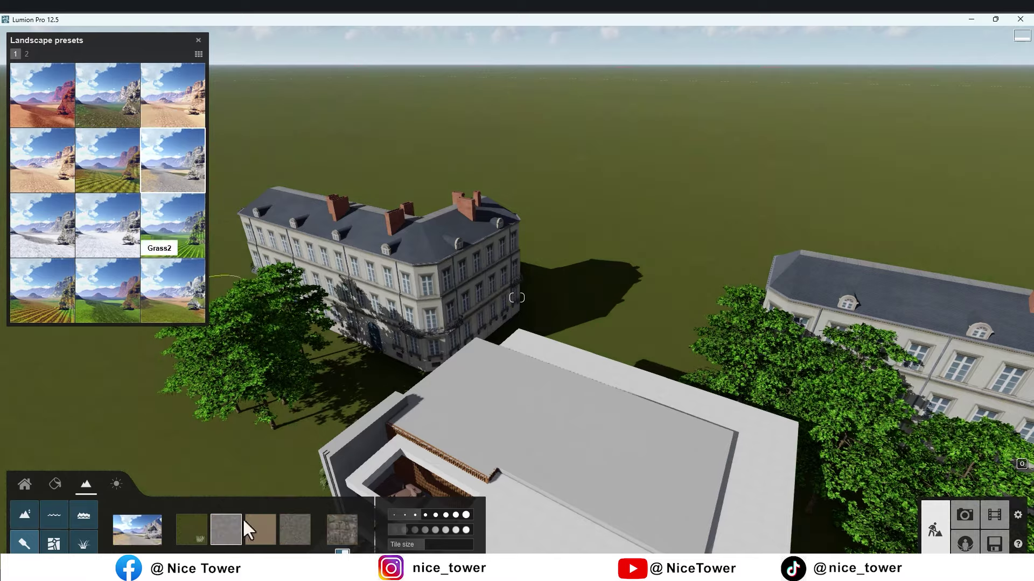
left_click(50, 248)
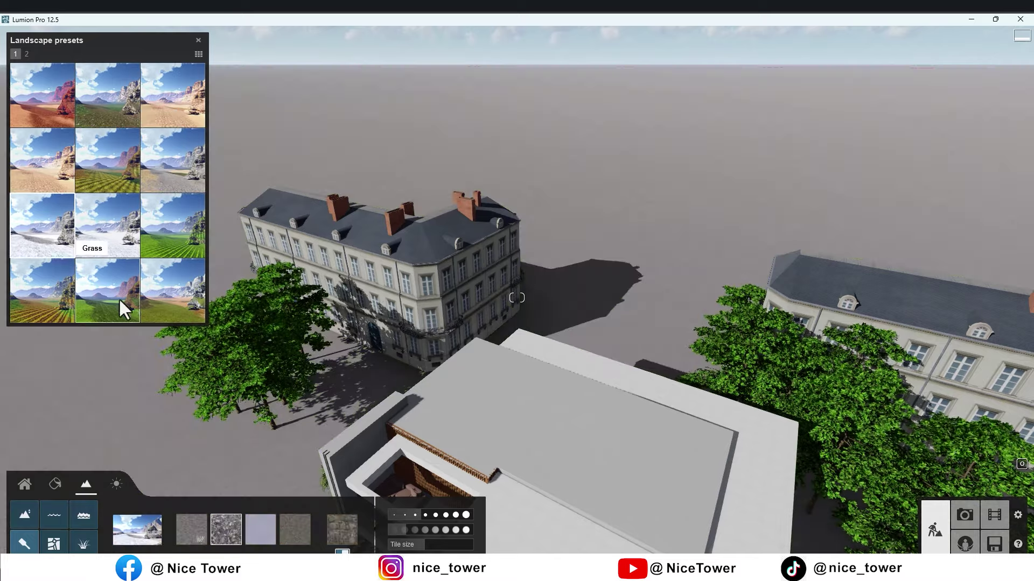
left_click(54, 166)
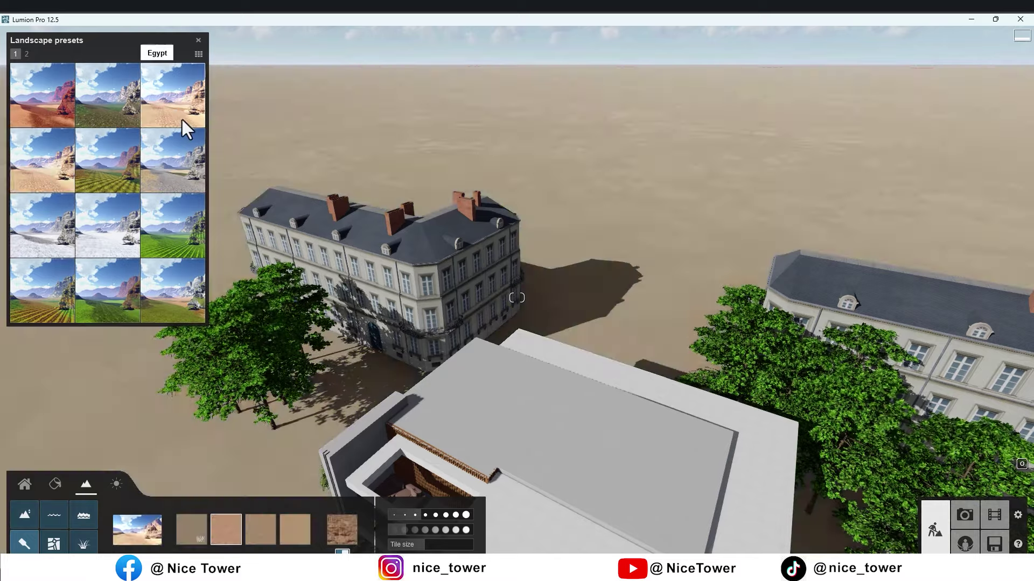
left_click(182, 118)
left_click(179, 173)
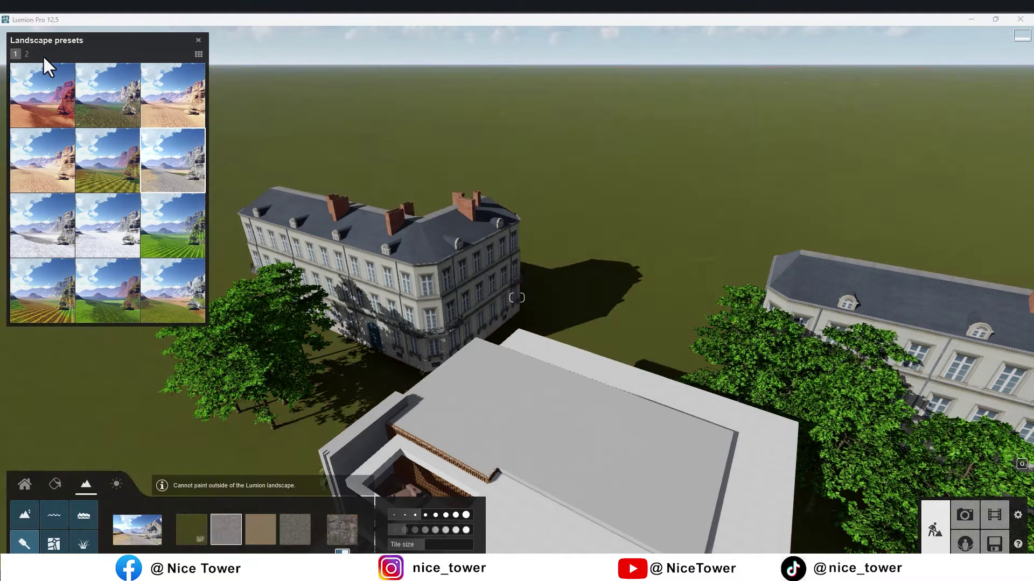
left_click(26, 54)
left_click(104, 114)
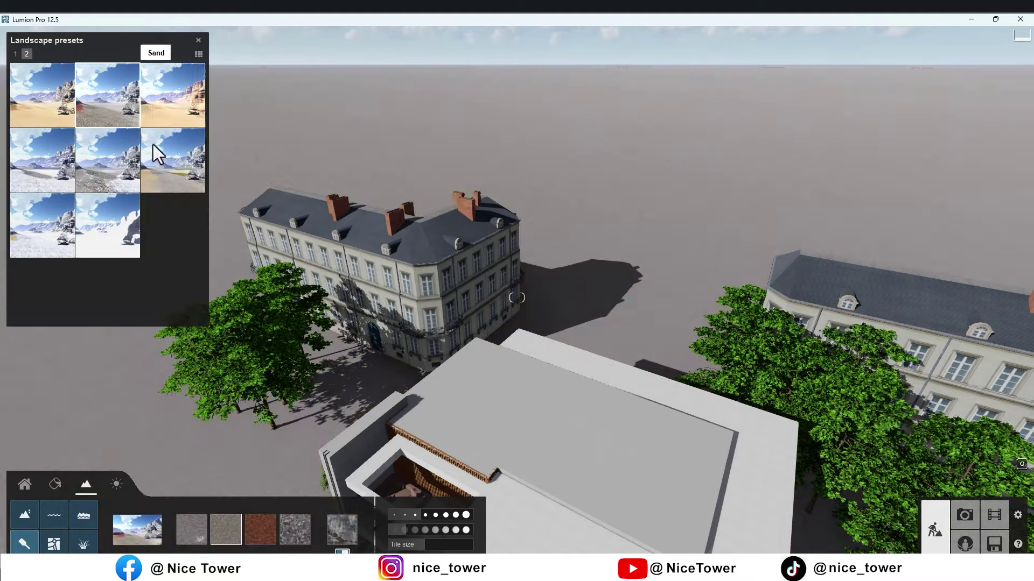
- Check the gravel ground in Photo 1, then return to Build with an aerial view
left_click(965, 515)
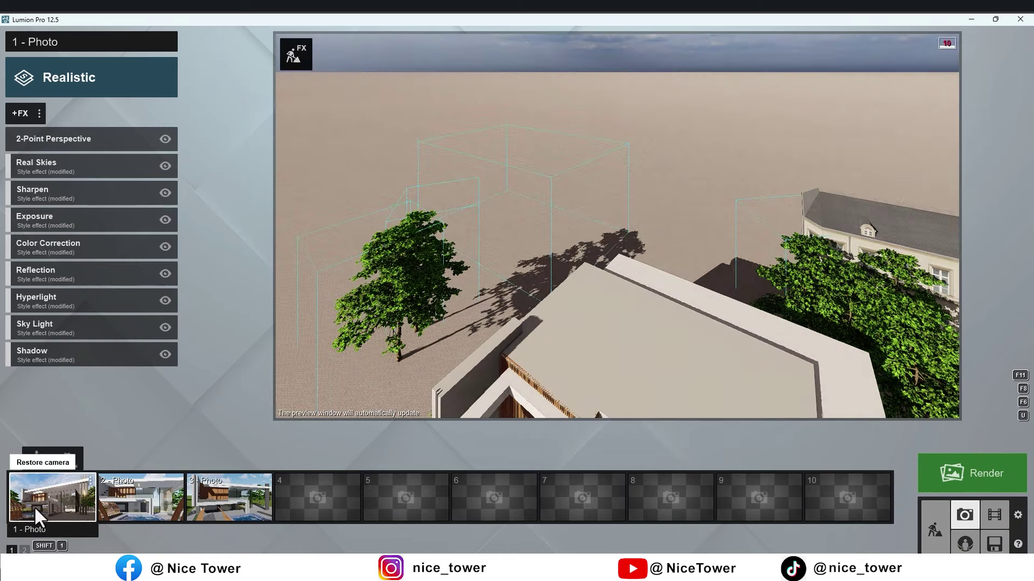
left_click(38, 506)
mouse_move(52, 497)
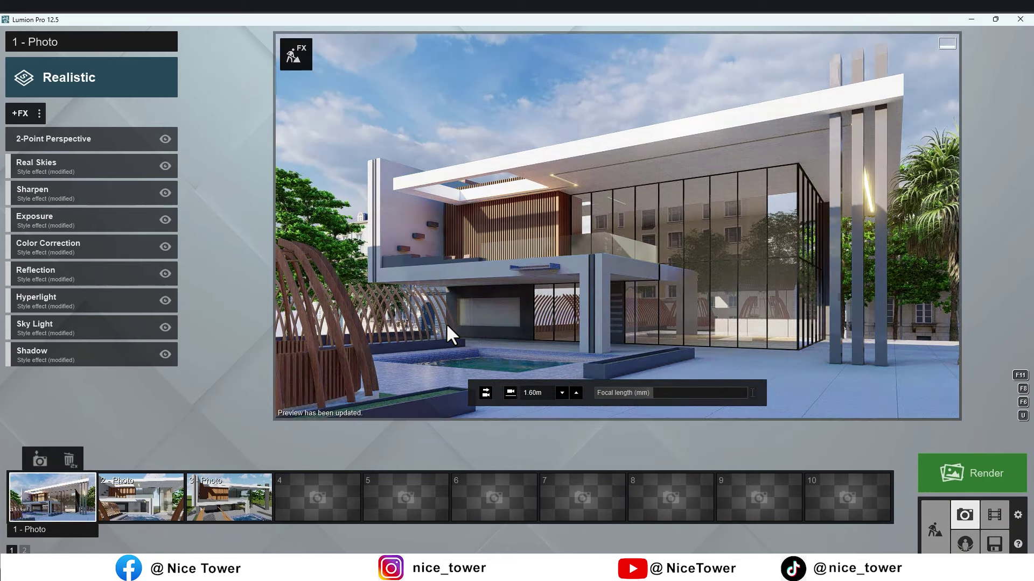
left_click(935, 536)
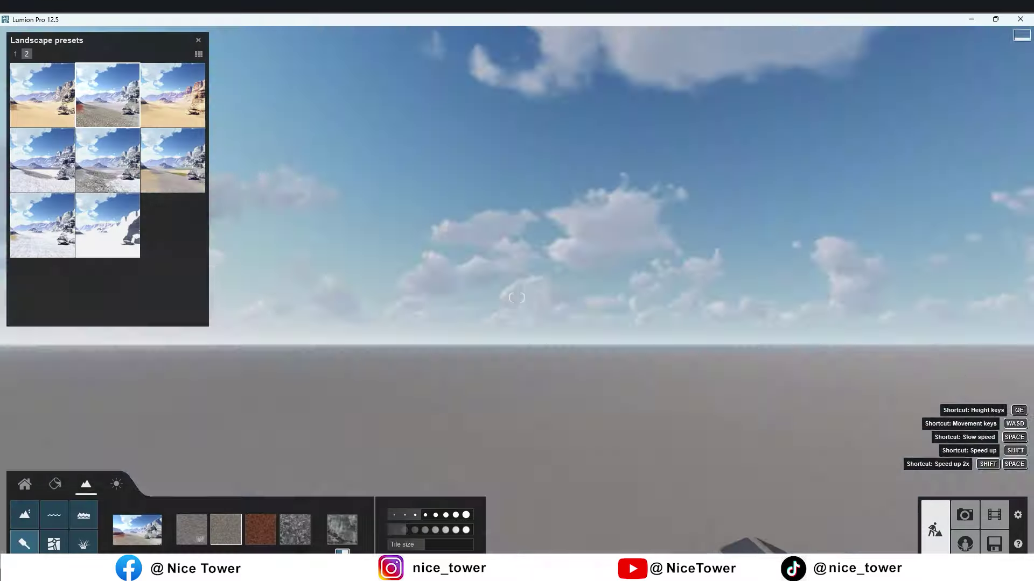
right_click_drag(516, 297, 517, 323)
scroll(517, 298, "down", 10)
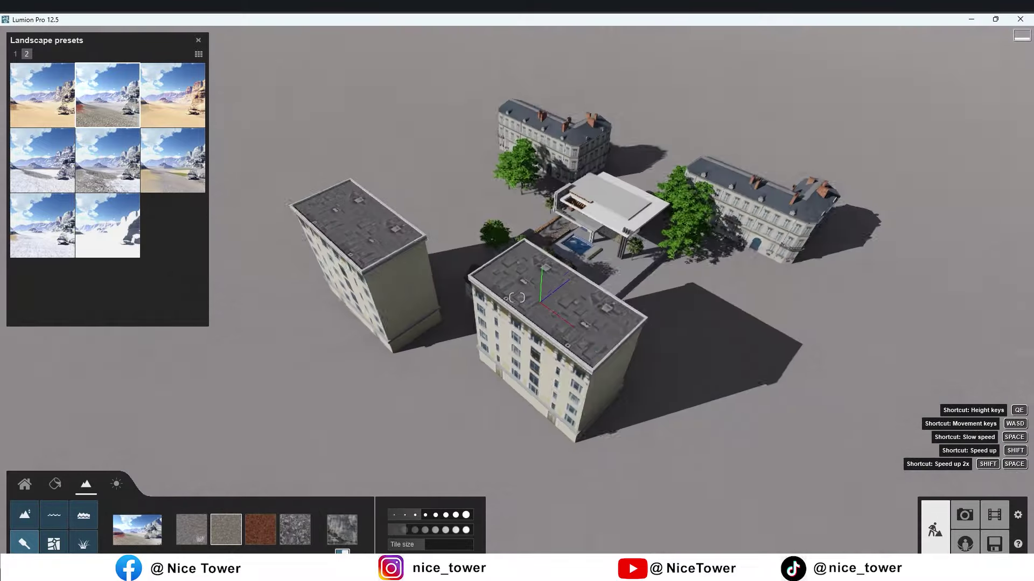
left_click(25, 482)
- Move the tall apartment block down and to the left of its old spot
left_click(238, 515)
left_click_drag(536, 358, 505, 398)
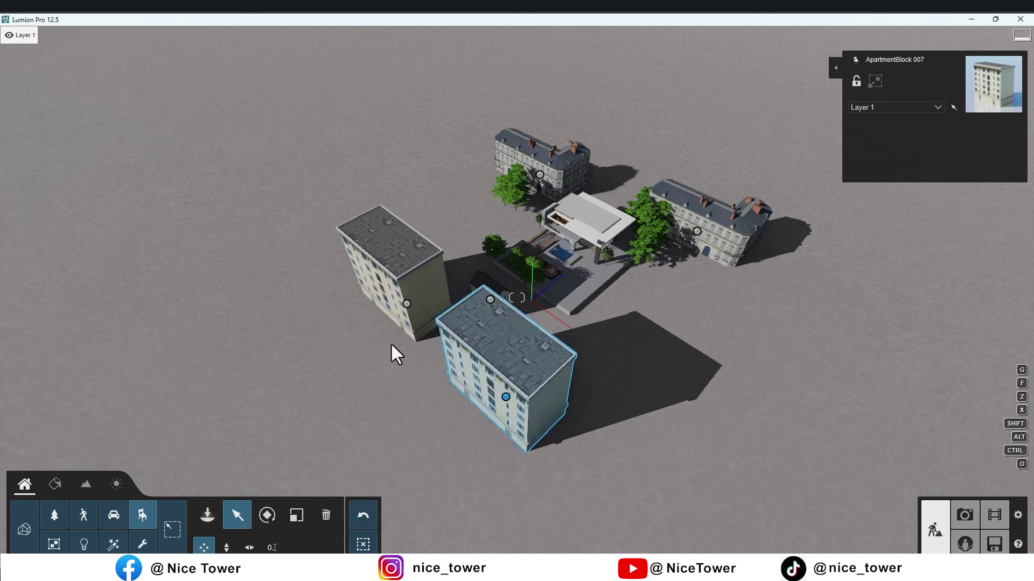
left_click_drag(368, 314, 326, 312)
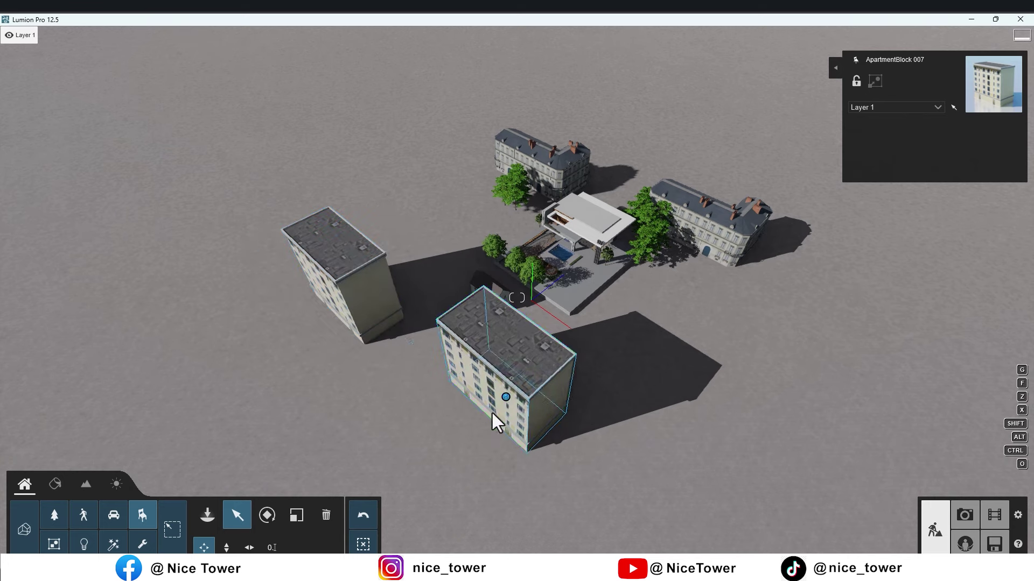
left_click_drag(495, 423, 475, 450)
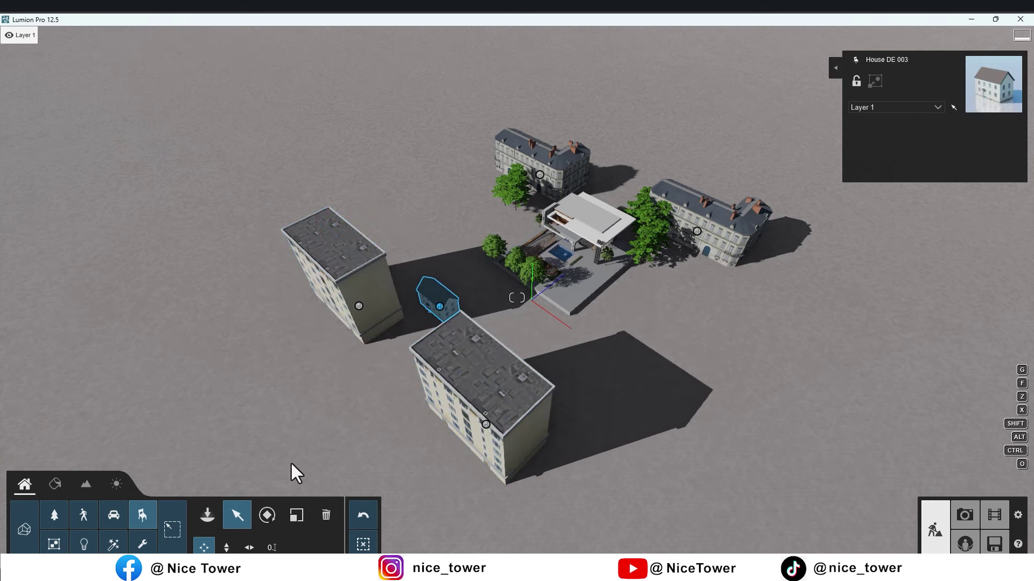
- Reposition the BigLeaf Maple left of the villa and leave a copy near the house
left_click(531, 285)
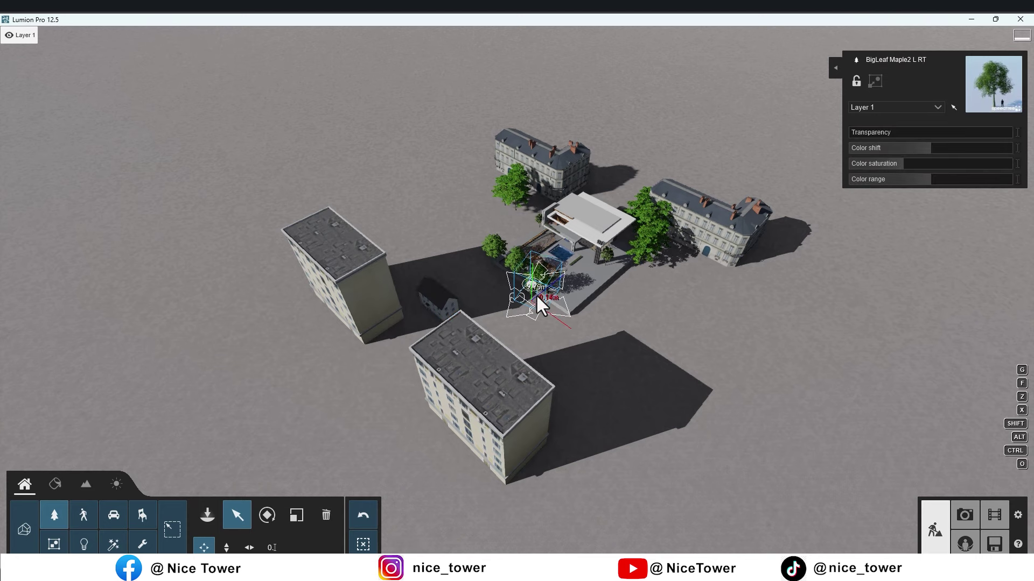
left_click_drag(535, 294, 495, 257)
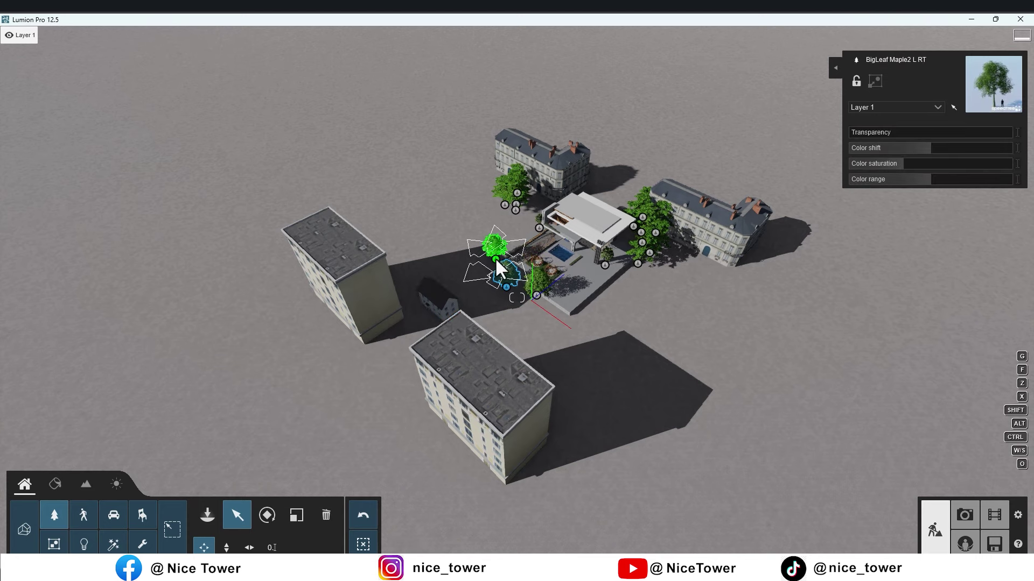
mouse_move(495, 257)
left_mouse_down()
mouse_move(448, 250)
mouse_move(484, 285)
left_mouse_up()
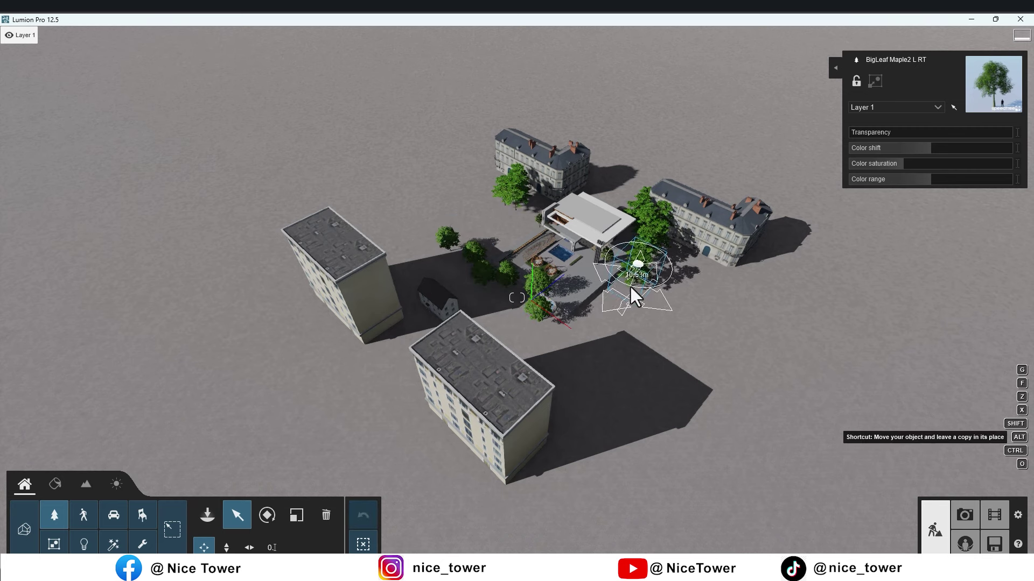
left_click_drag(631, 290, 629, 288, "alt")
left_click(965, 515)
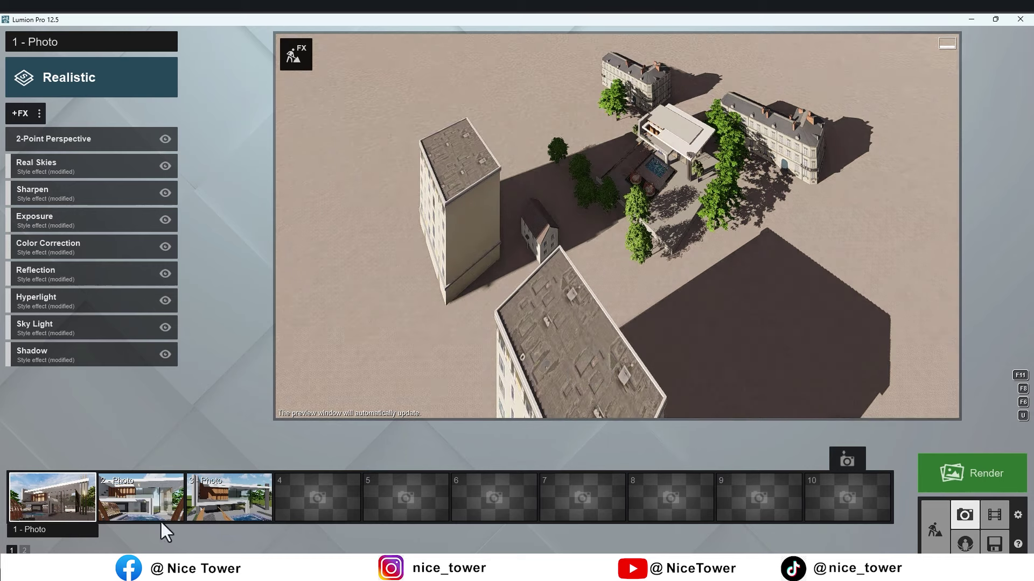
- Lower Photo 1's camera height from 1.60 m to about 1.35 m, then go back to Build
left_click(53, 497)
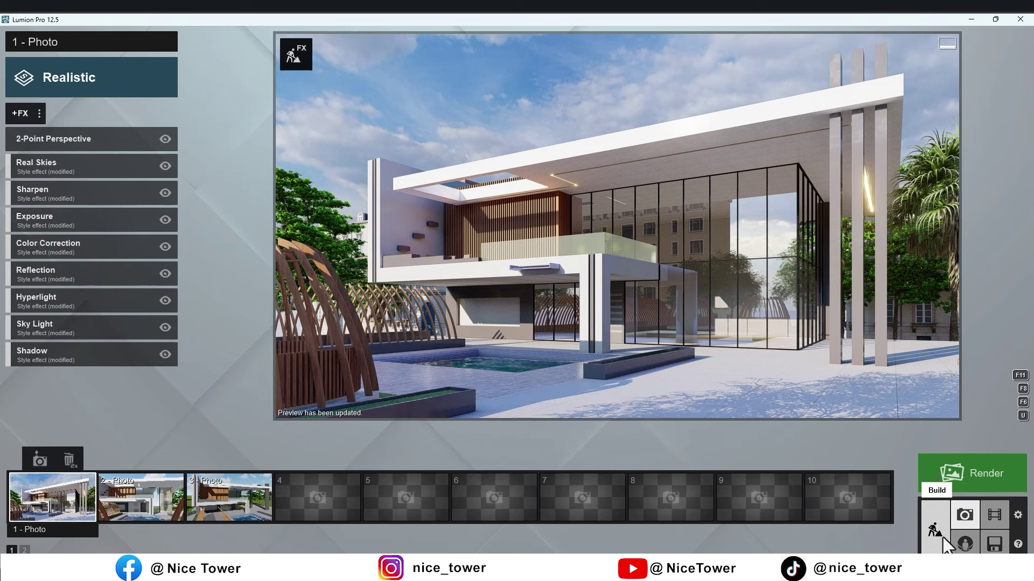
scroll(583, 286, "up", 3)
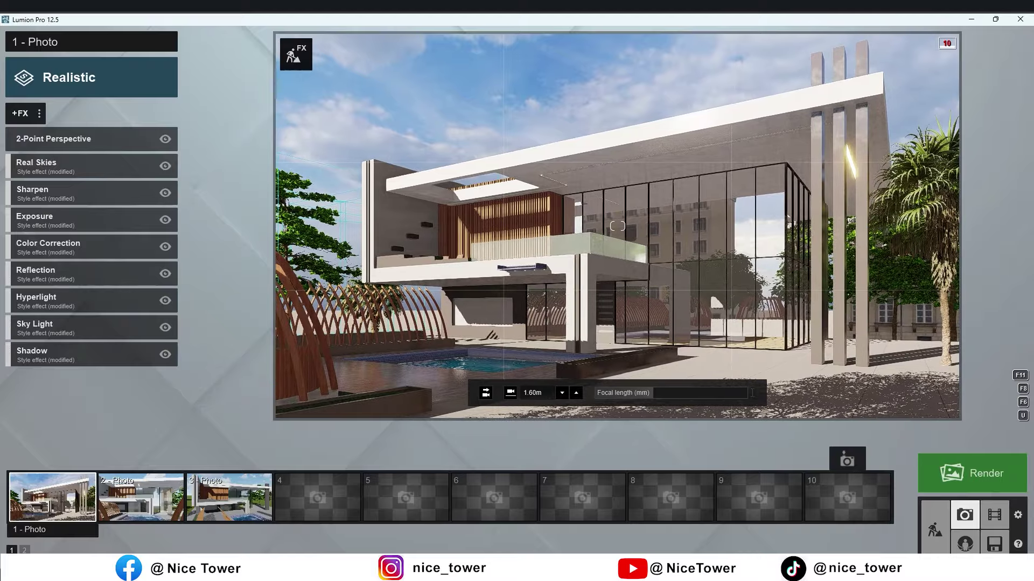
key("q")
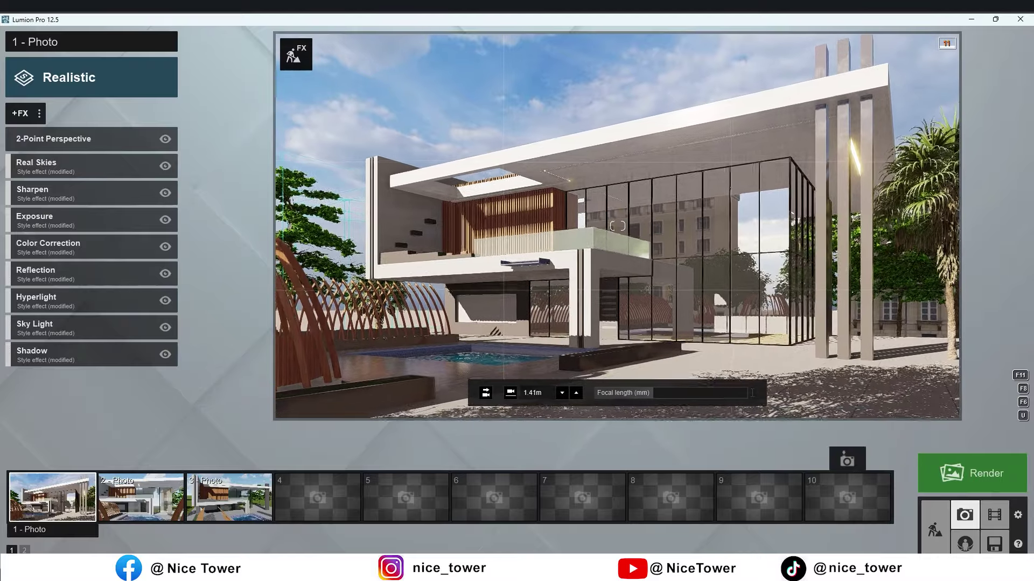
key("q")
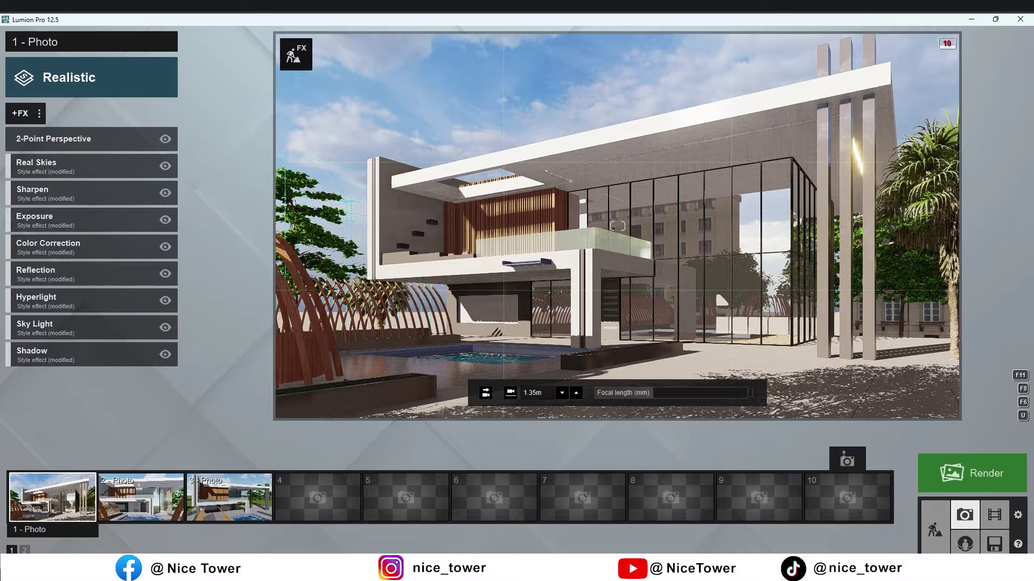
left_click(934, 533)
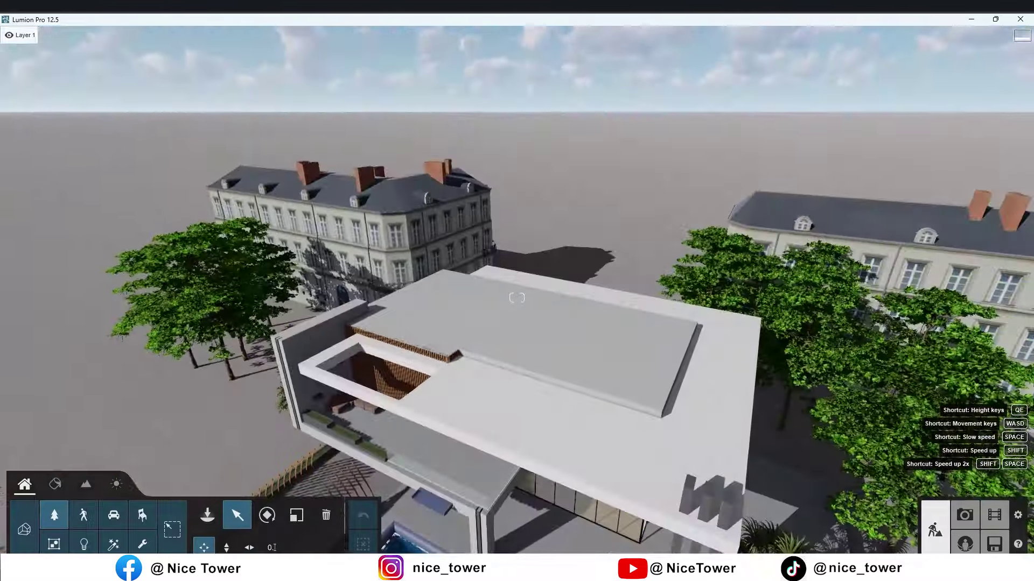
- Mass-place an IvyHedge1Long RT row along the street, with fewer hedges and a shortened far end
right_click_drag(517, 298, 517, 298)
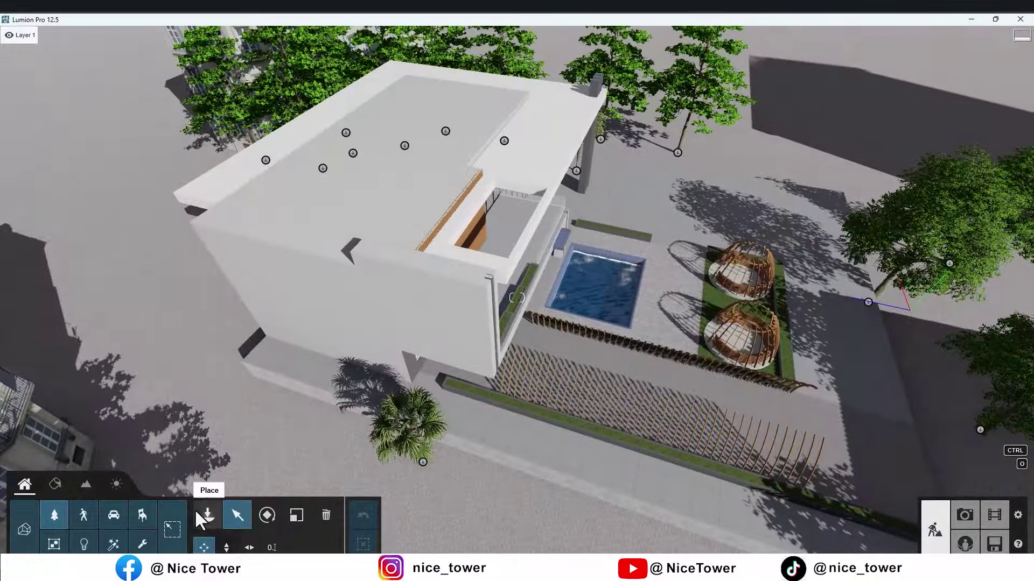
left_click(200, 517)
left_click(21, 78)
left_click(26, 122)
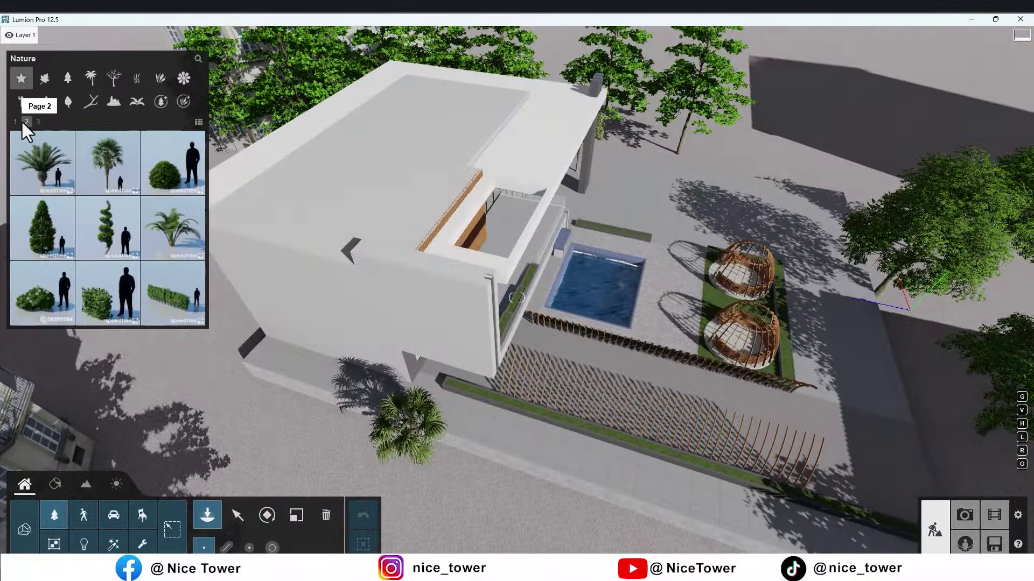
left_click(226, 548)
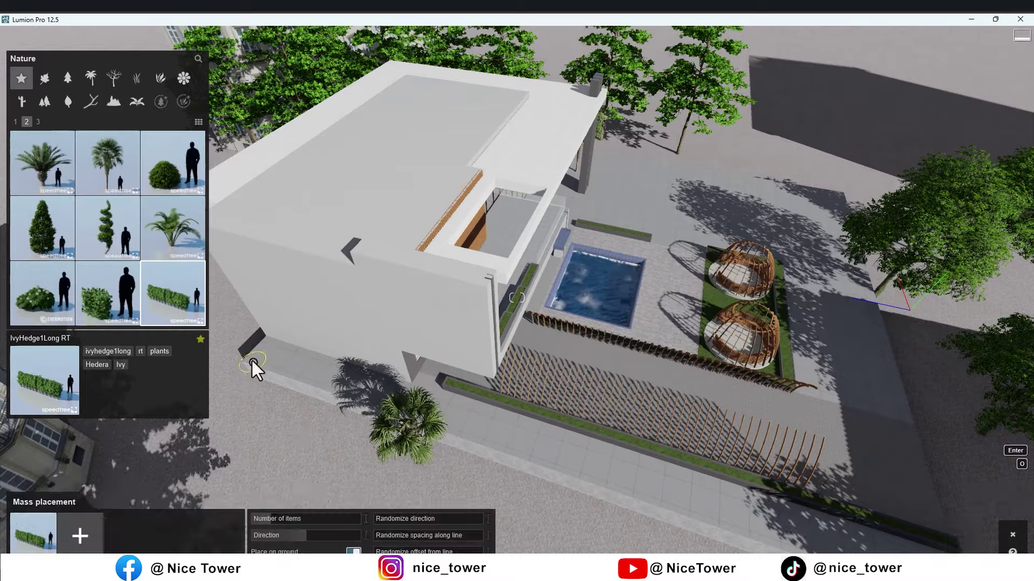
left_click(250, 360)
right_click_drag(392, 418, 637, 458)
left_click(877, 502)
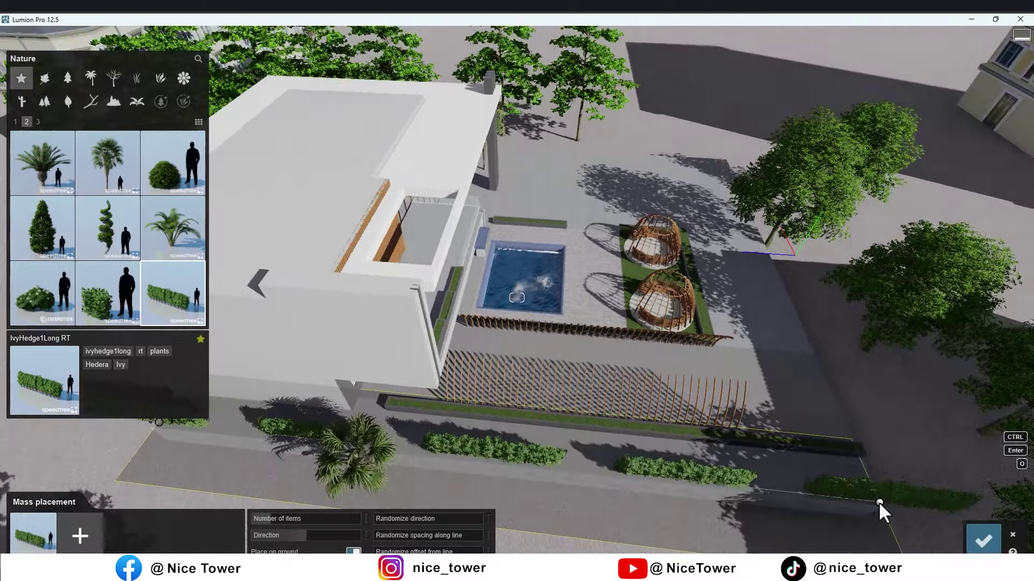
left_click_drag(280, 519, 274, 519)
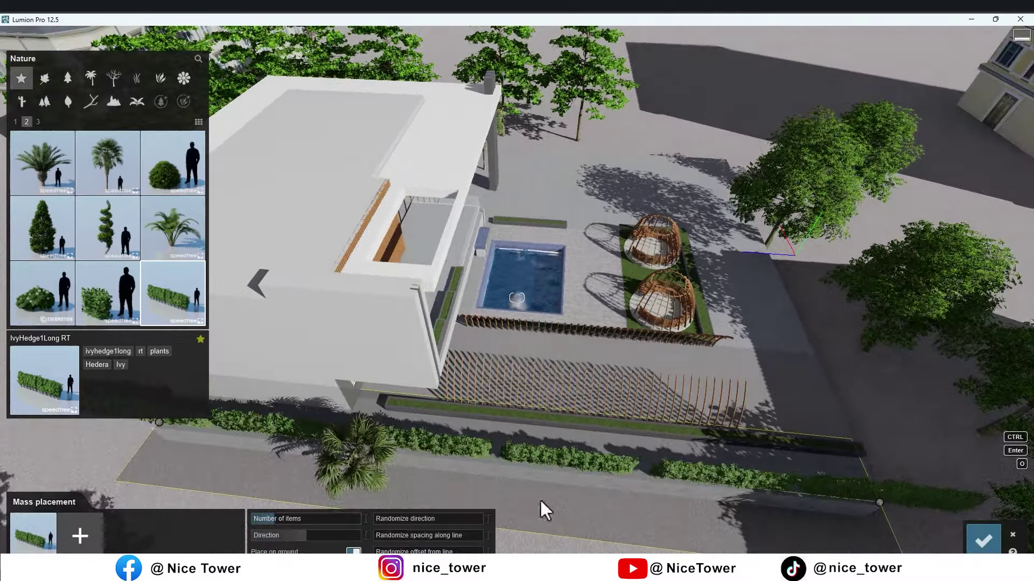
left_click_drag(878, 503, 796, 493)
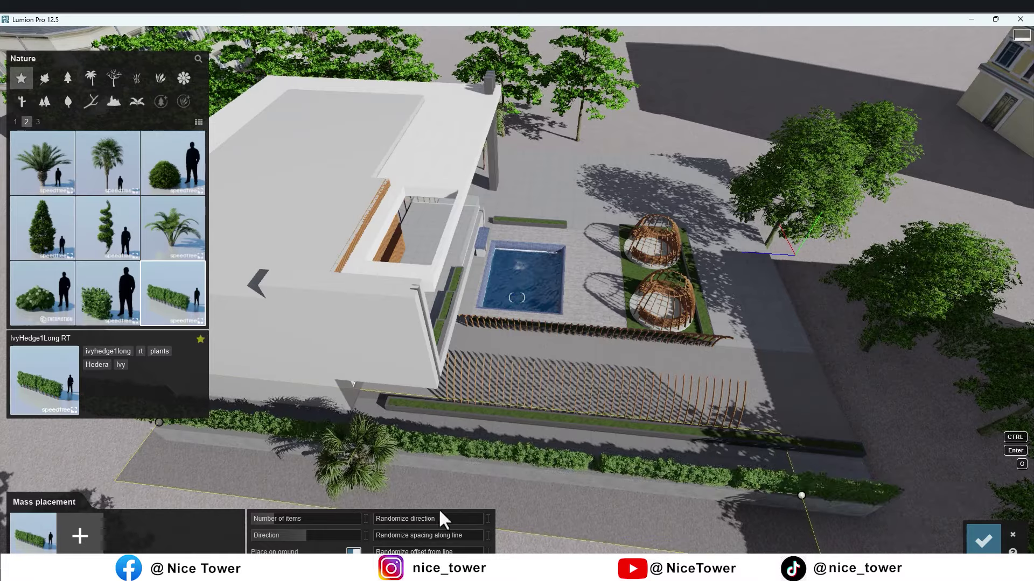
- Shift the hedge row's start along the wall, remove extra entries and confirm the row
right_click_drag(313, 485, 344, 469)
right_click_drag(356, 350, 361, 347)
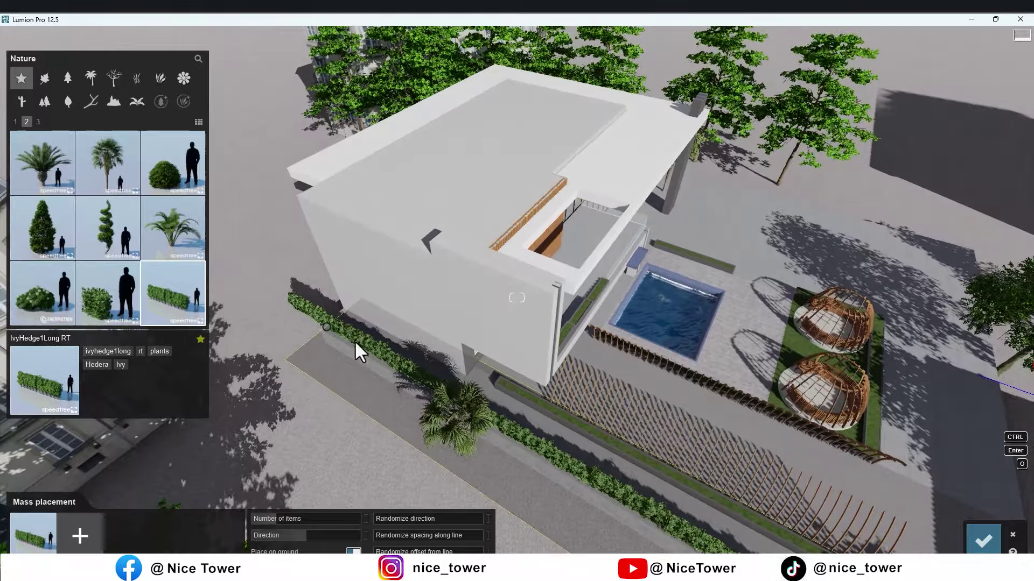
left_click_drag(356, 344, 361, 353)
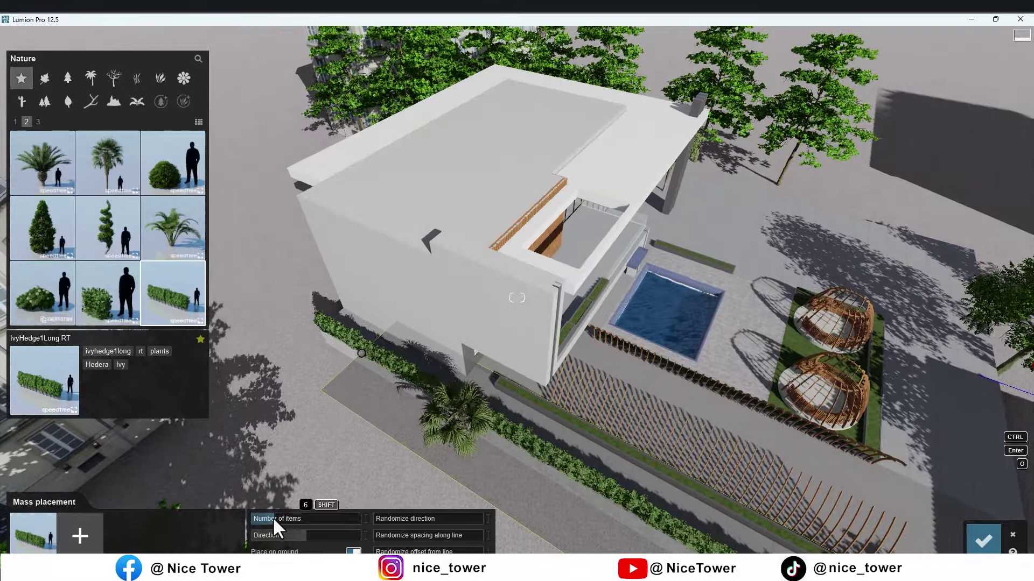
right_click_drag(516, 297, 516, 297)
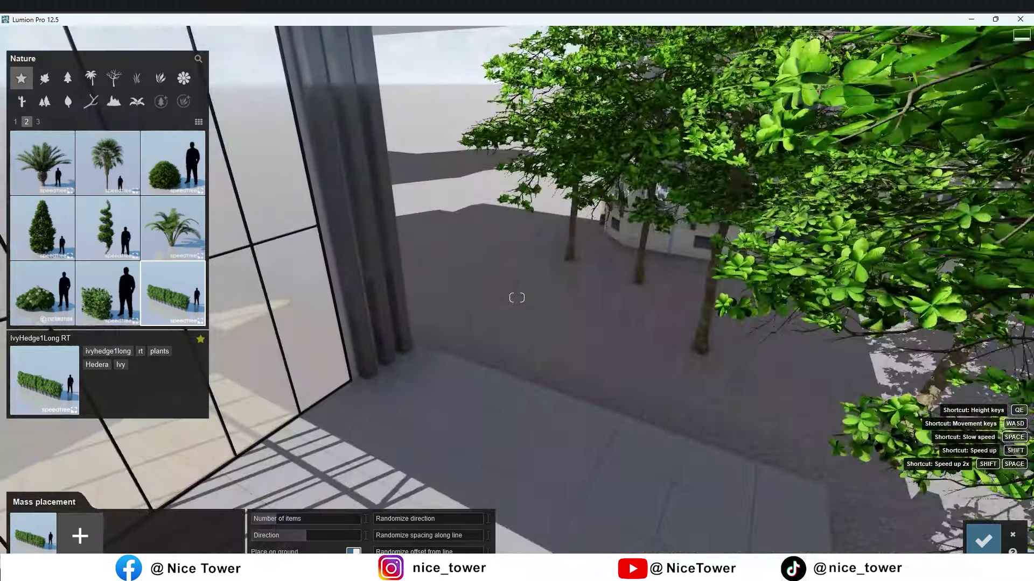
right_click_drag(517, 297, 2, 510)
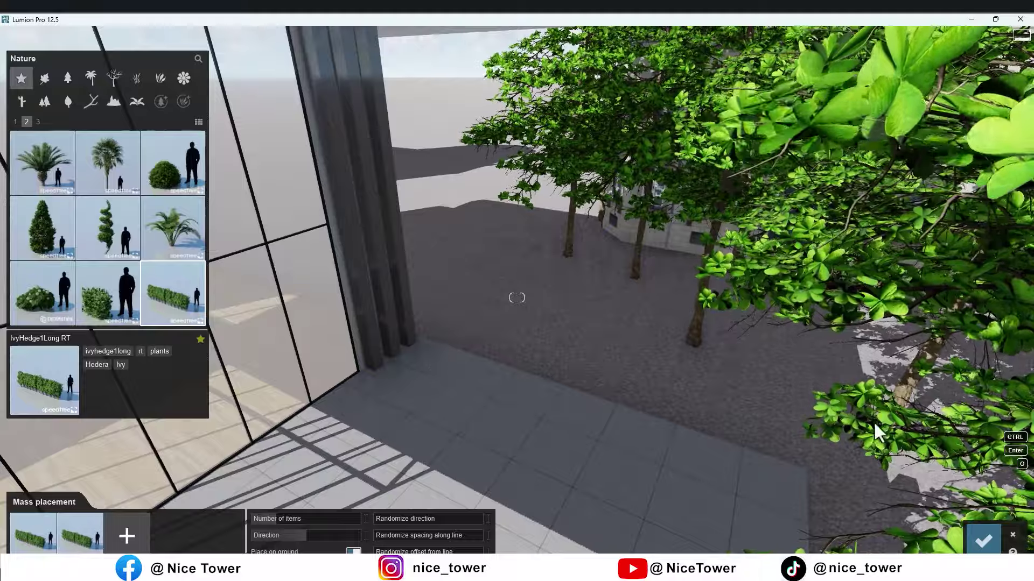
left_click(89, 521)
left_click(89, 521)
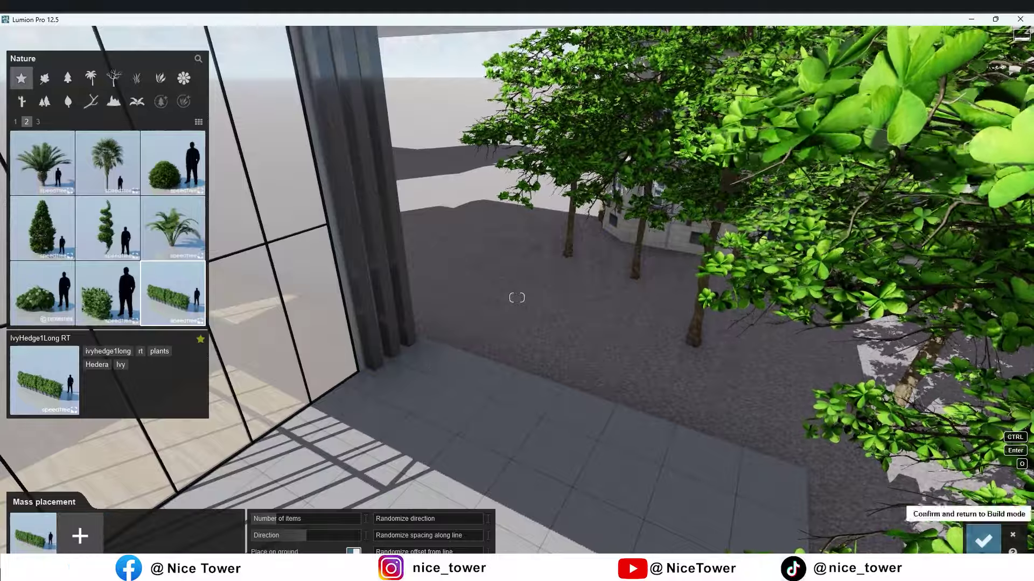
key("Return")
left_click(266, 522)
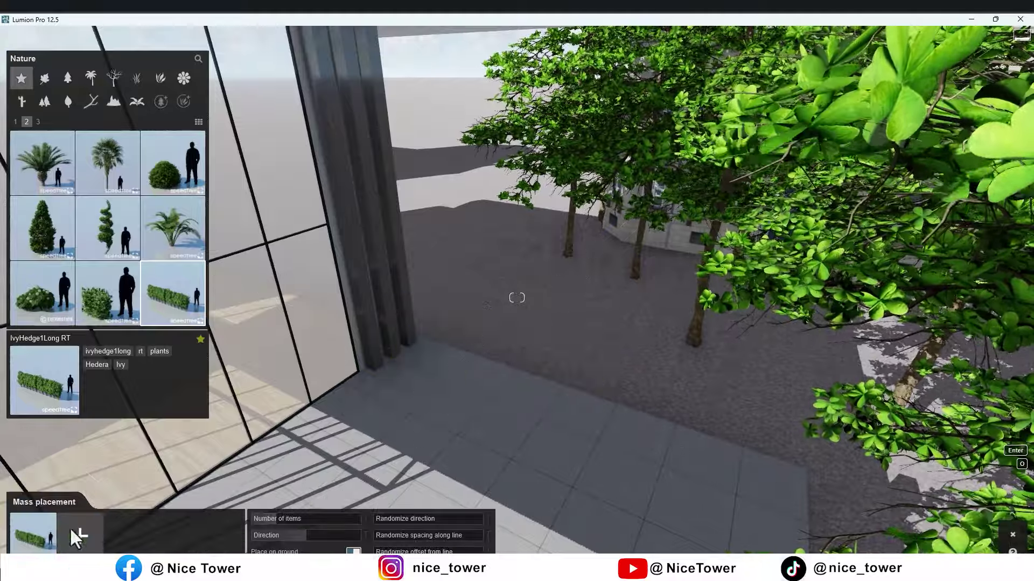
- Place one IvyHedge1Long RT beside the glass wall, rotated and moved in line with the hedge row
left_click(588, 371)
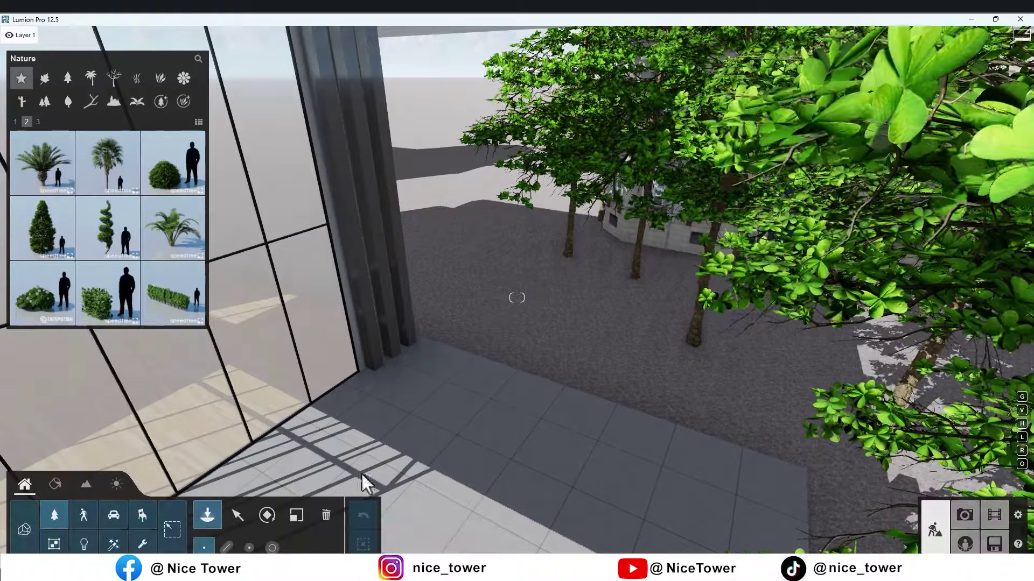
left_click(157, 296)
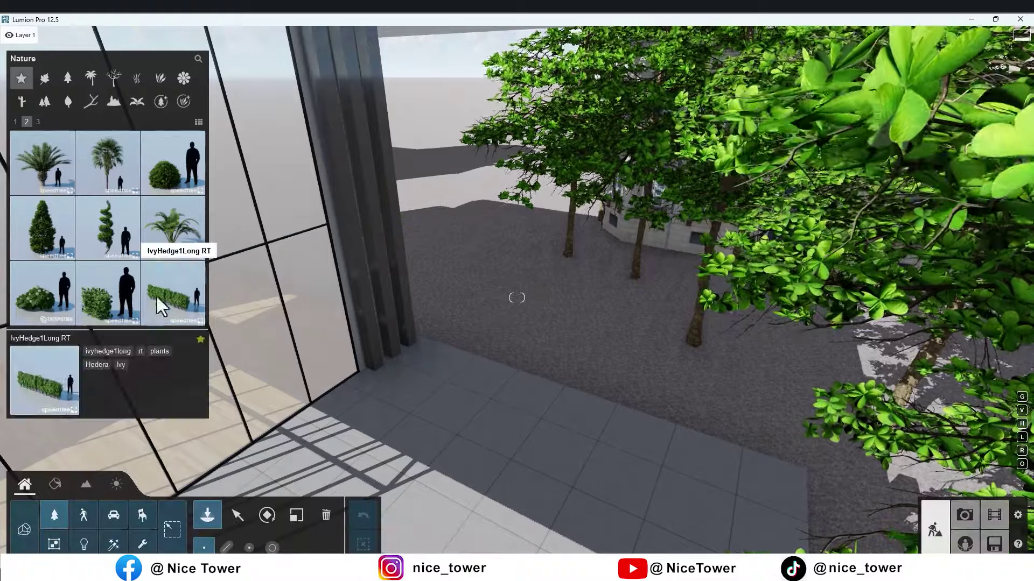
left_click(533, 395)
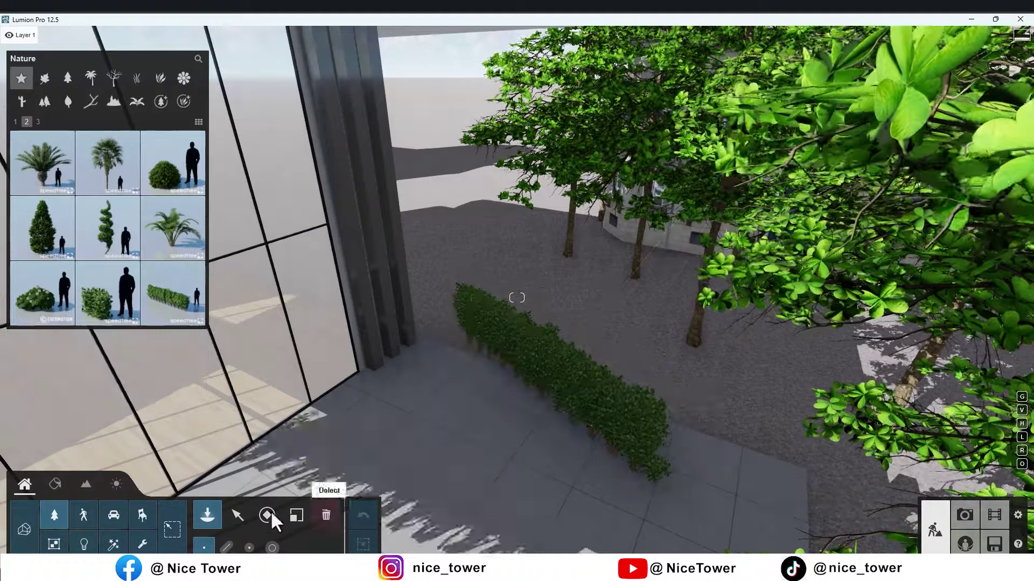
left_click(267, 516)
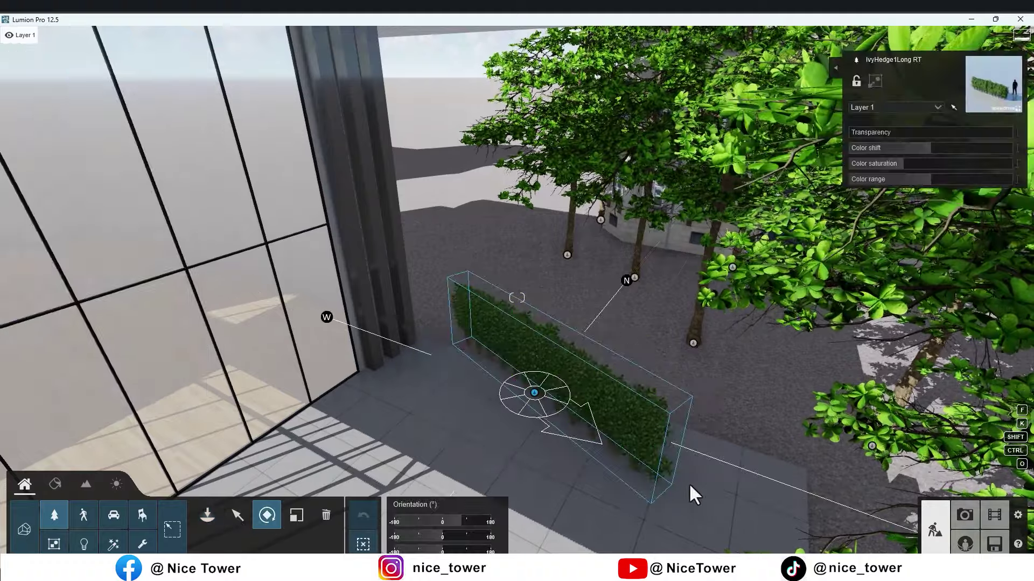
left_click_drag(538, 396, 779, 489)
left_click(238, 516)
left_click(250, 547)
mouse_move(534, 392)
left_mouse_down()
mouse_move(521, 385)
mouse_move(653, 441)
mouse_move(816, 491)
left_mouse_up()
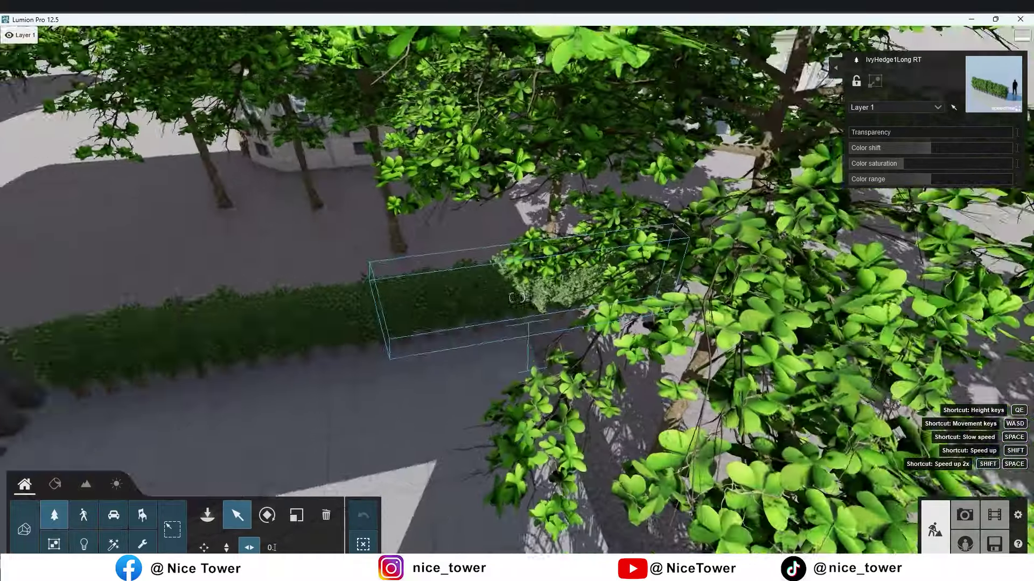
right_click_drag(816, 491, 861, 538)
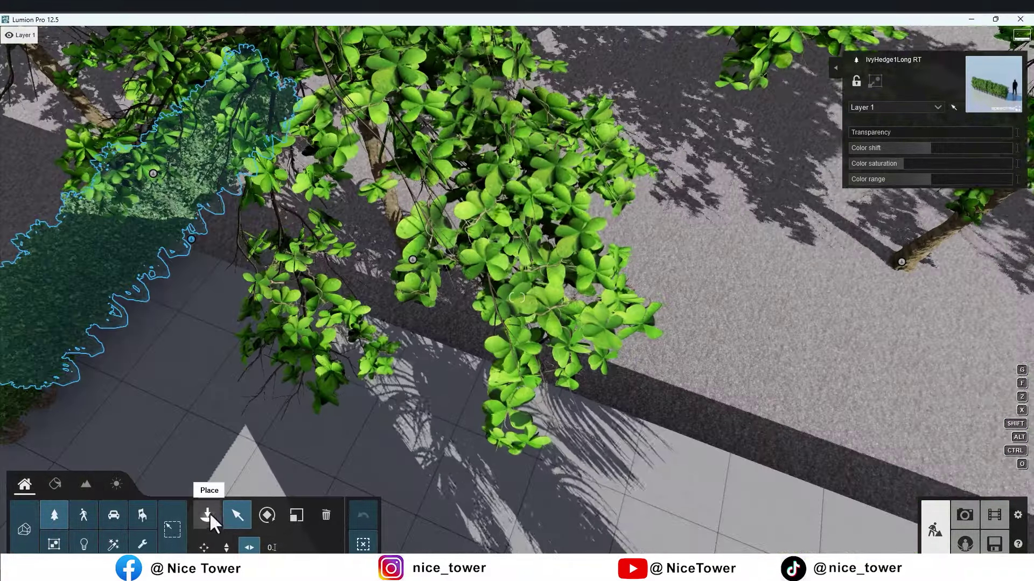
- Mass-place a second IvyHedge1Long RT row along the walkway, then view Photo 1
left_click(208, 513)
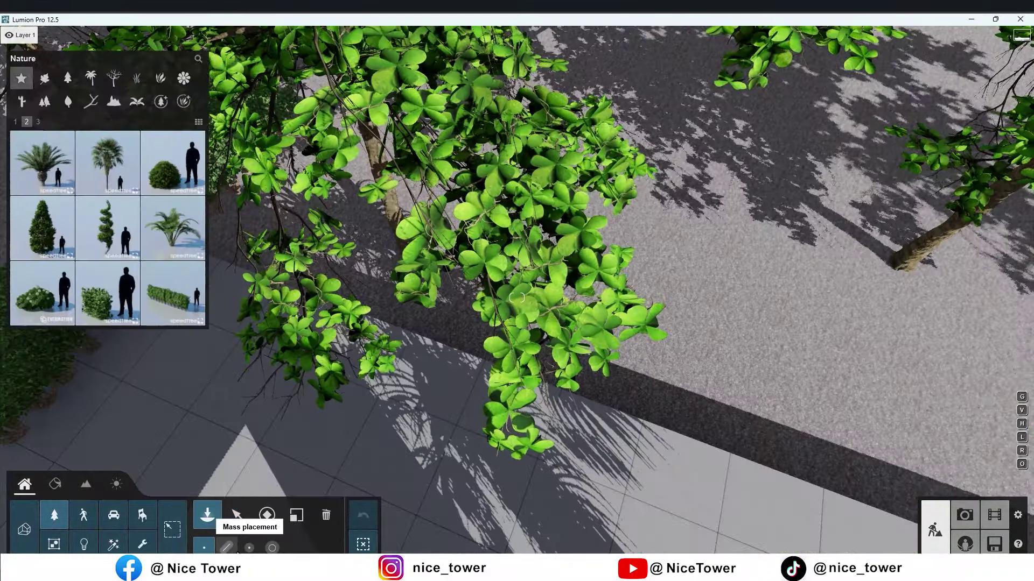
left_click(208, 452)
right_click_drag(388, 393, 855, 240)
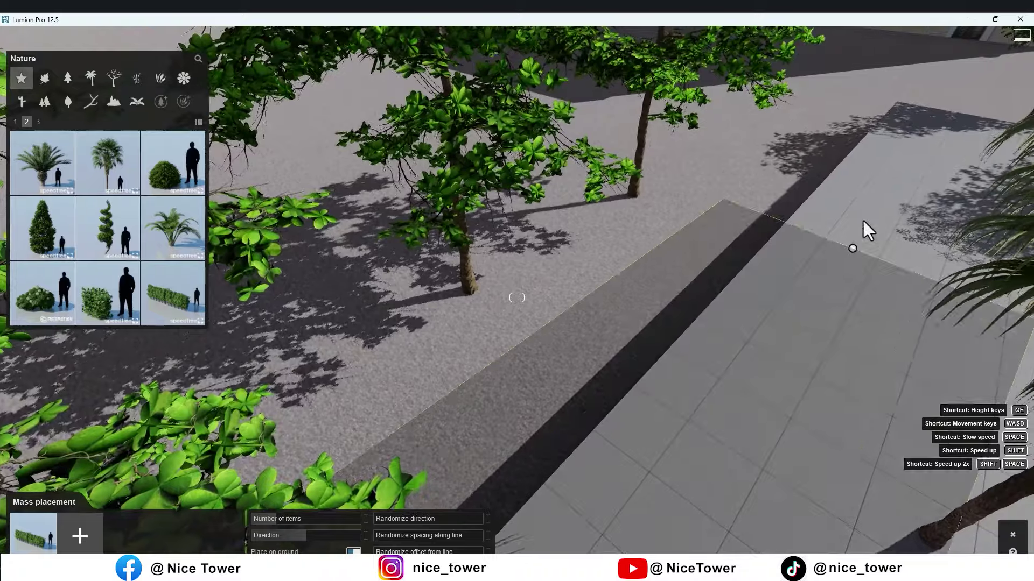
left_click(894, 104)
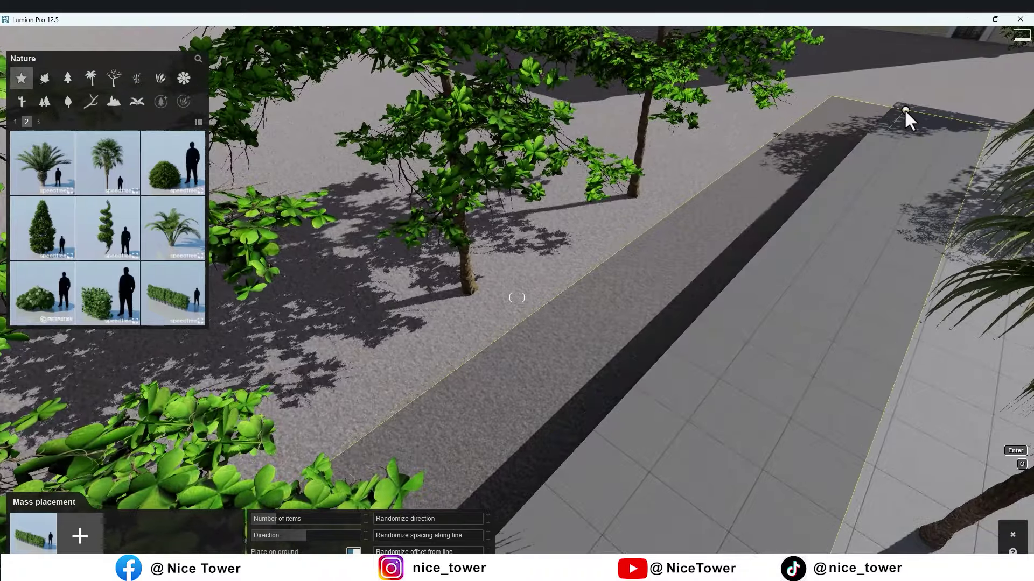
right_click_drag(821, 234, 821, 377)
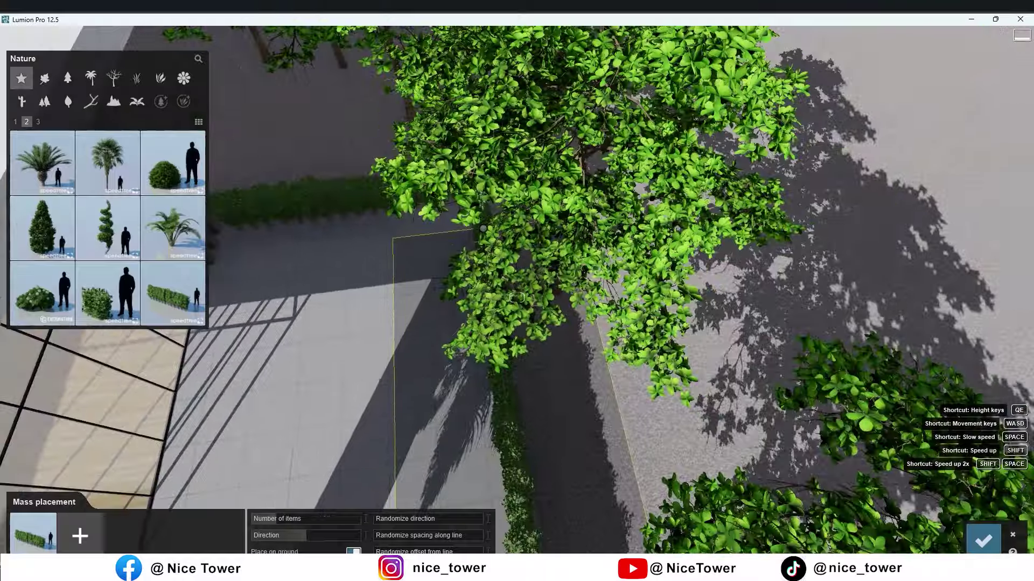
right_click_drag(517, 297, 516, 161)
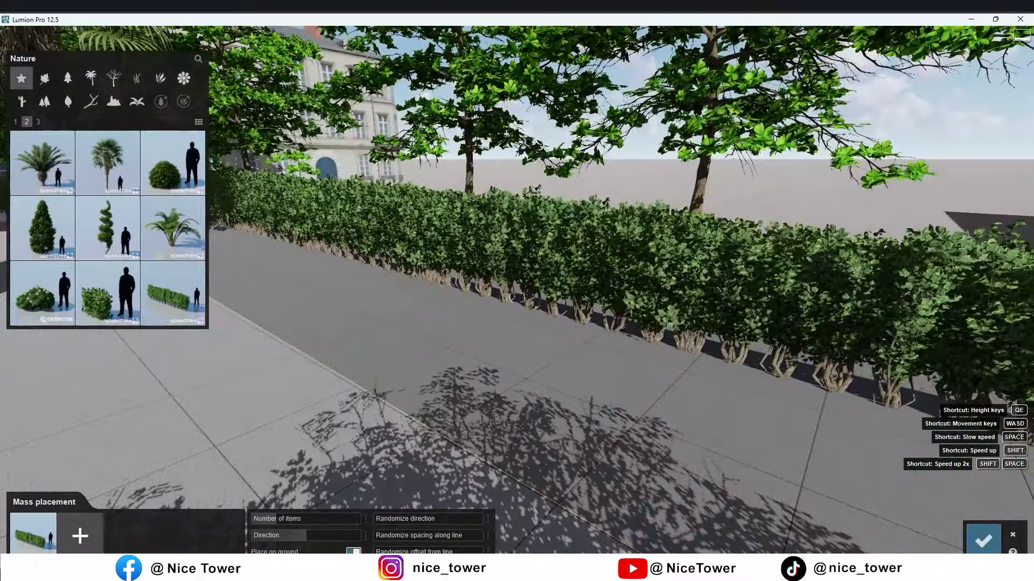
right_click_drag(517, 297, 516, 215)
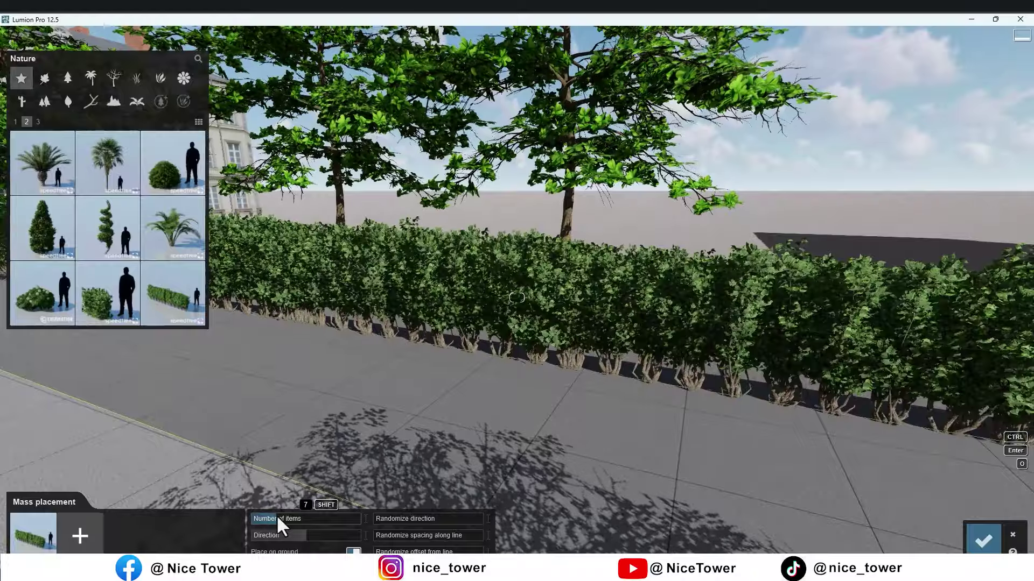
right_click_drag(380, 464, 323, 463)
right_click_drag(517, 298, 377, 298)
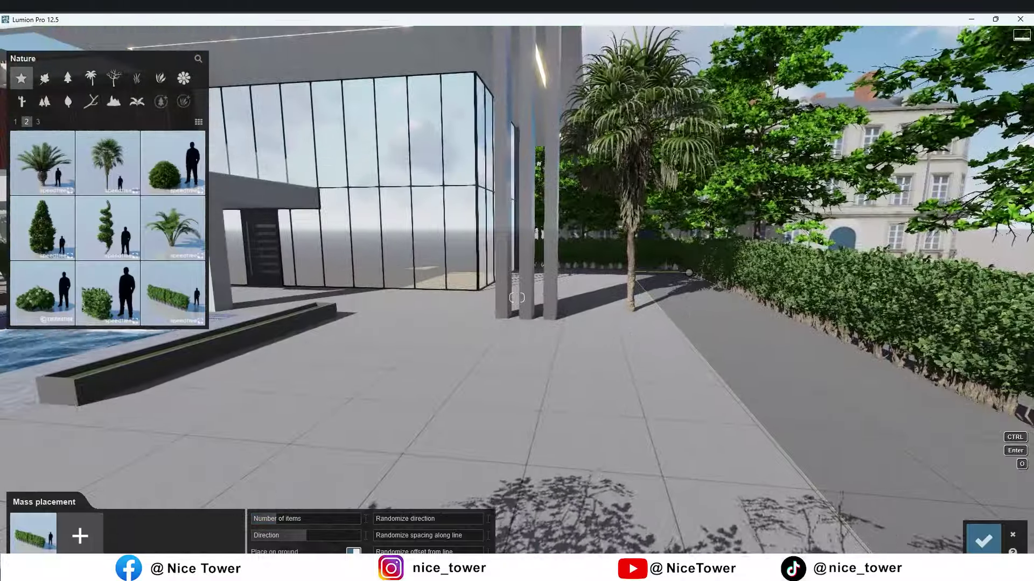
left_click(982, 542)
left_click(965, 515)
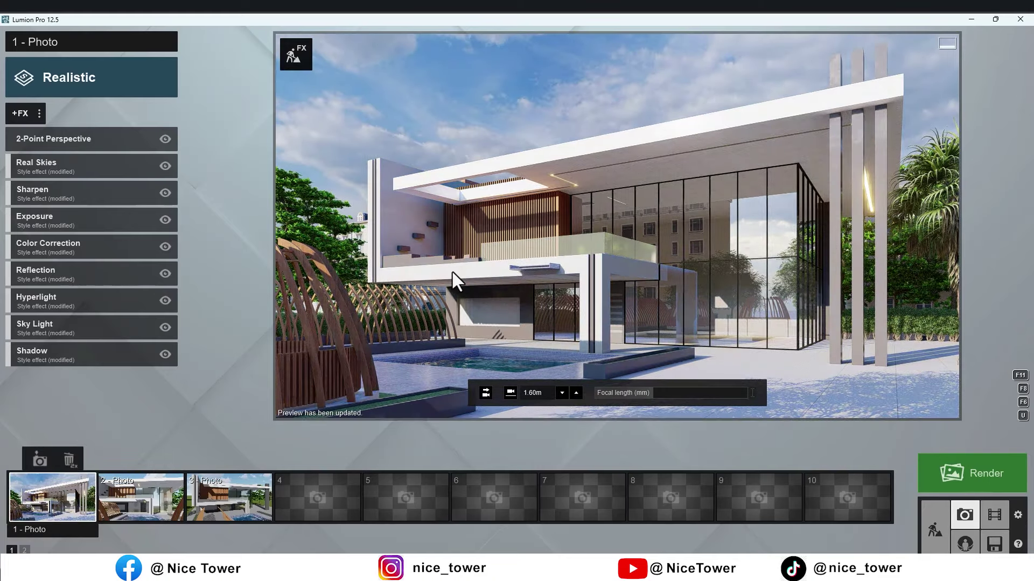
- Browse the Evening, Morning and Overcast real skies, then apply a Sunset sky
left_click(83, 167)
left_click(46, 172)
left_click(357, 122)
left_click(425, 121)
left_click(503, 123)
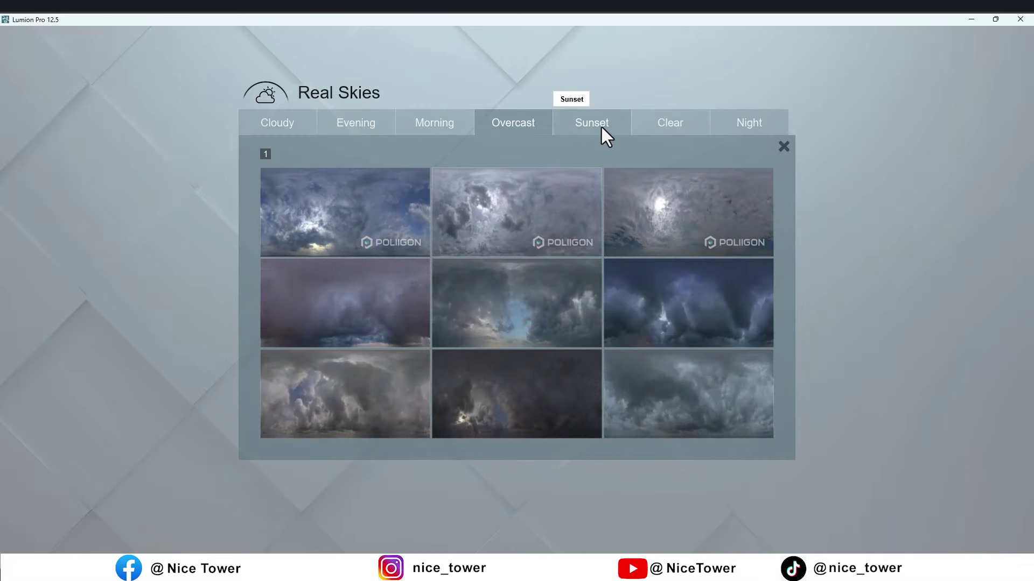
left_click(602, 127)
left_click(548, 189)
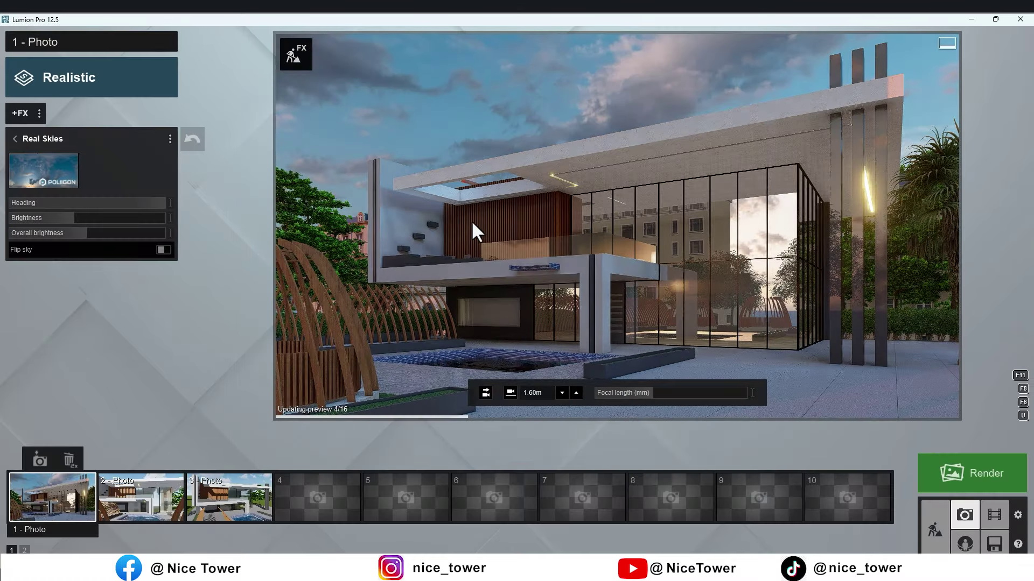
- Set the sky Heading to 19.7, Brightness to 1.3, and raise Overall brightness
mouse_move(124, 204)
left_mouse_down()
mouse_move(80, 204)
mouse_move(115, 209)
left_mouse_up()
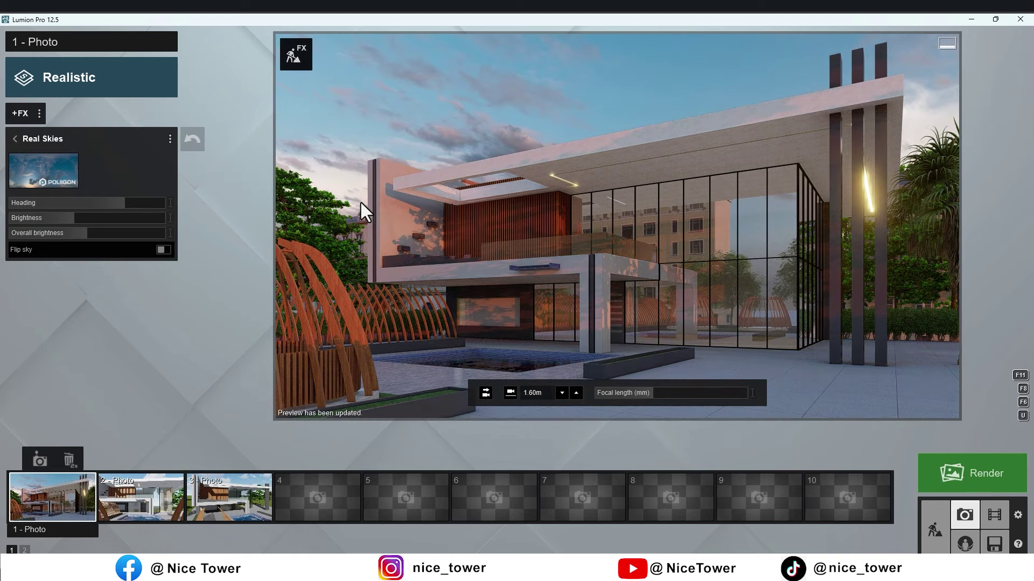
left_click_drag(86, 215, 108, 216)
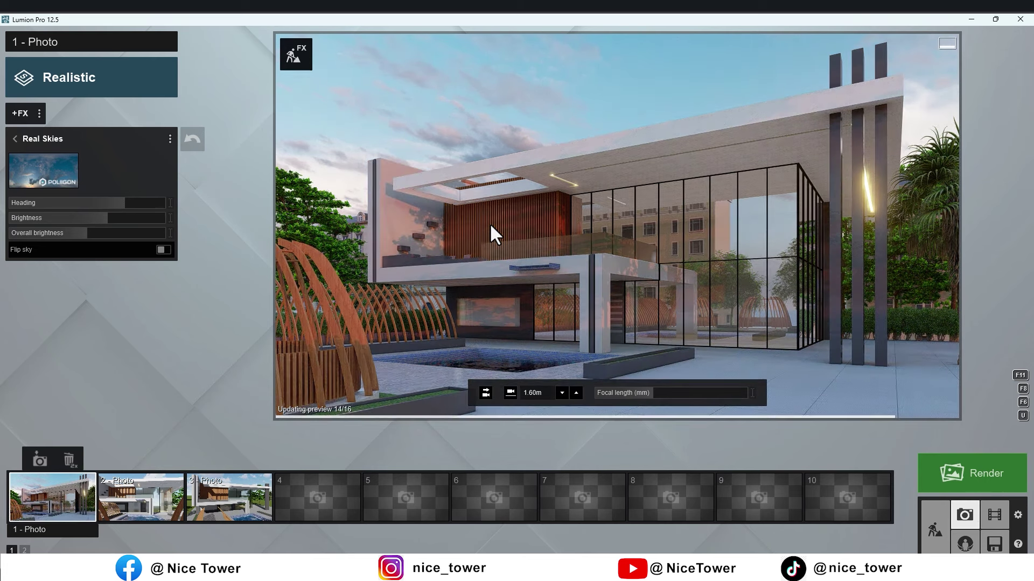
left_click_drag(83, 231, 114, 231)
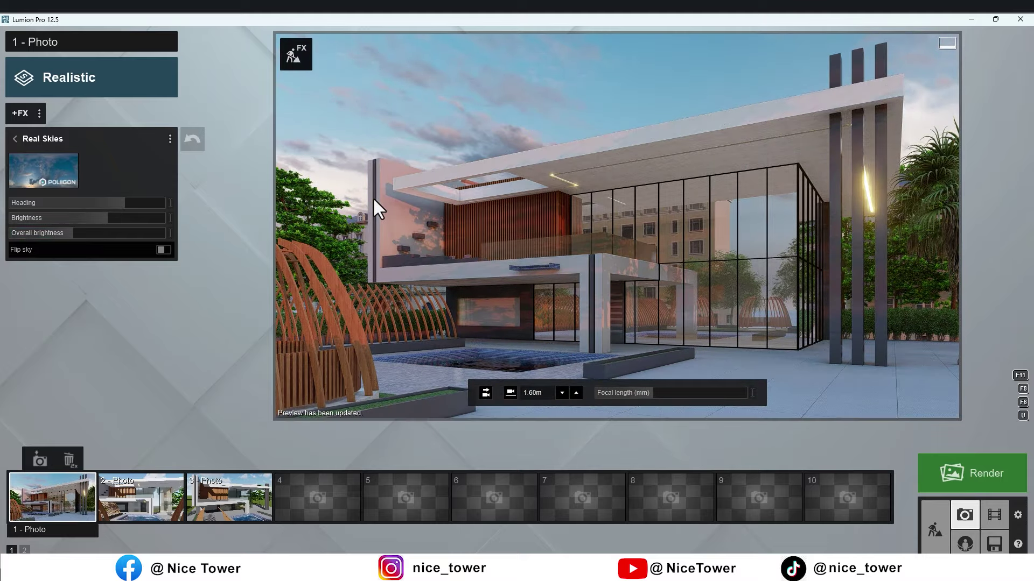
left_click(936, 541)
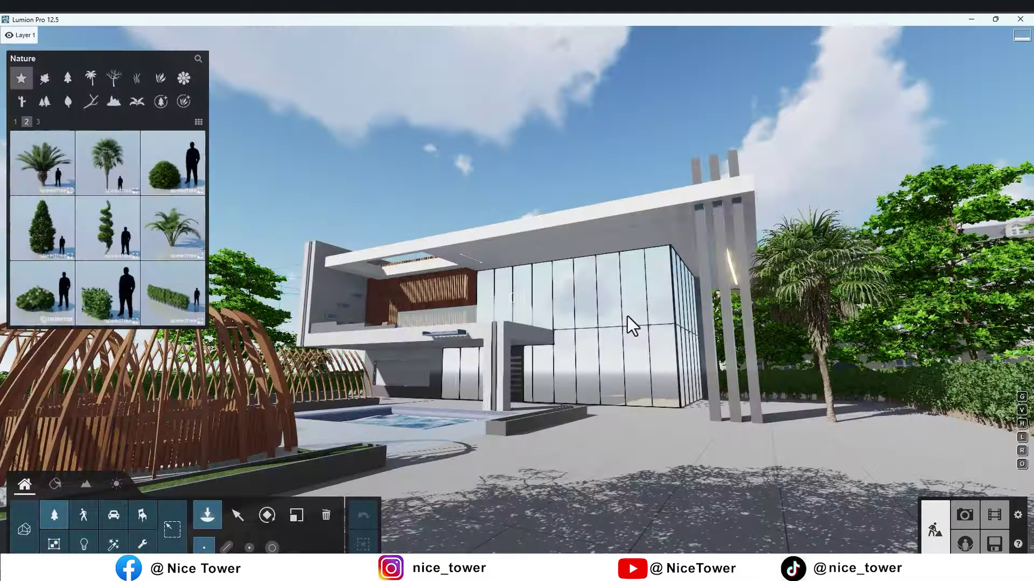
- Lower the Reflectivity of the villa's Translucent Glass Blue material and return to Photo 1
left_click(63, 506)
left_click(591, 271)
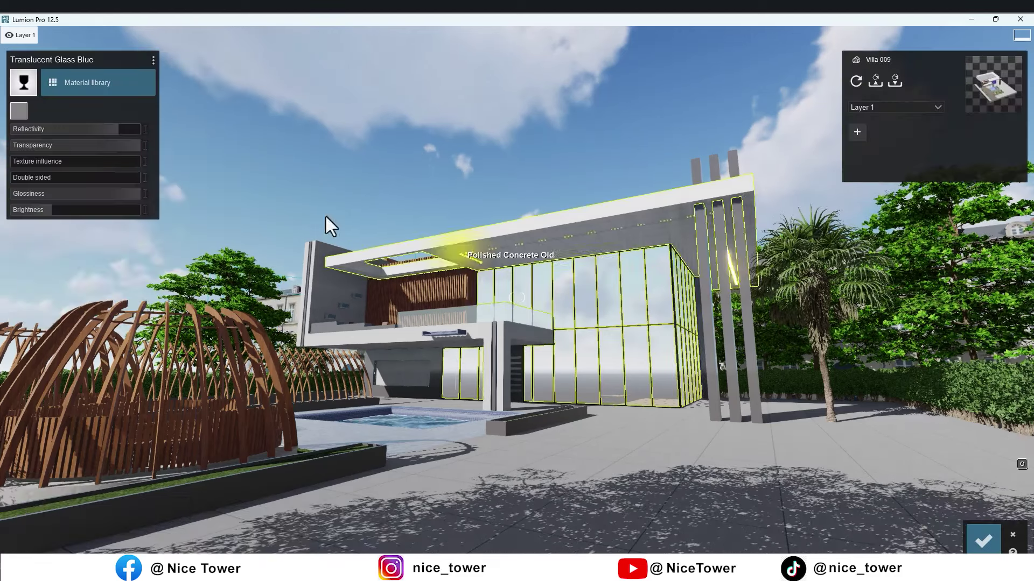
left_click_drag(115, 131, 105, 131)
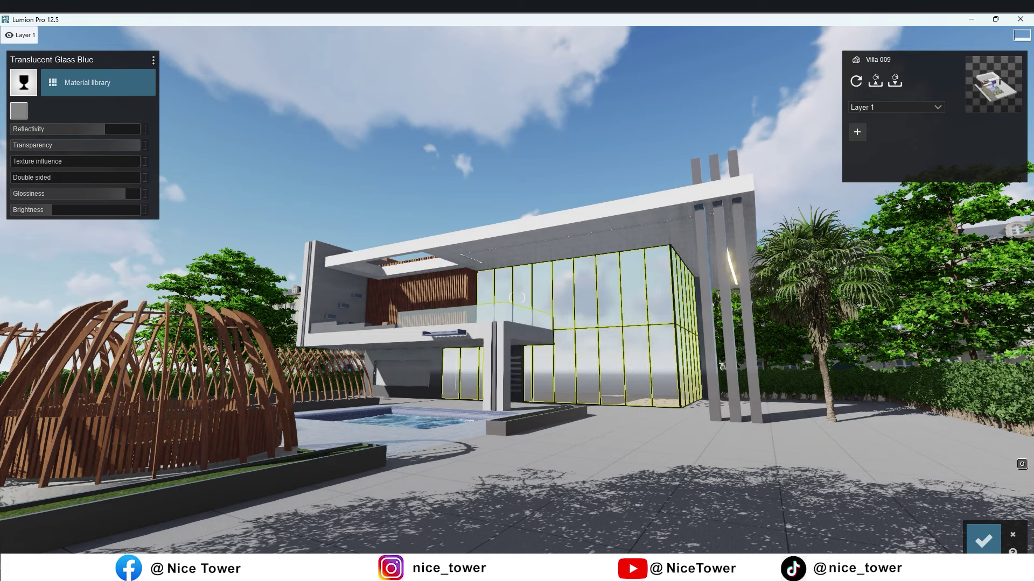
left_click(983, 540)
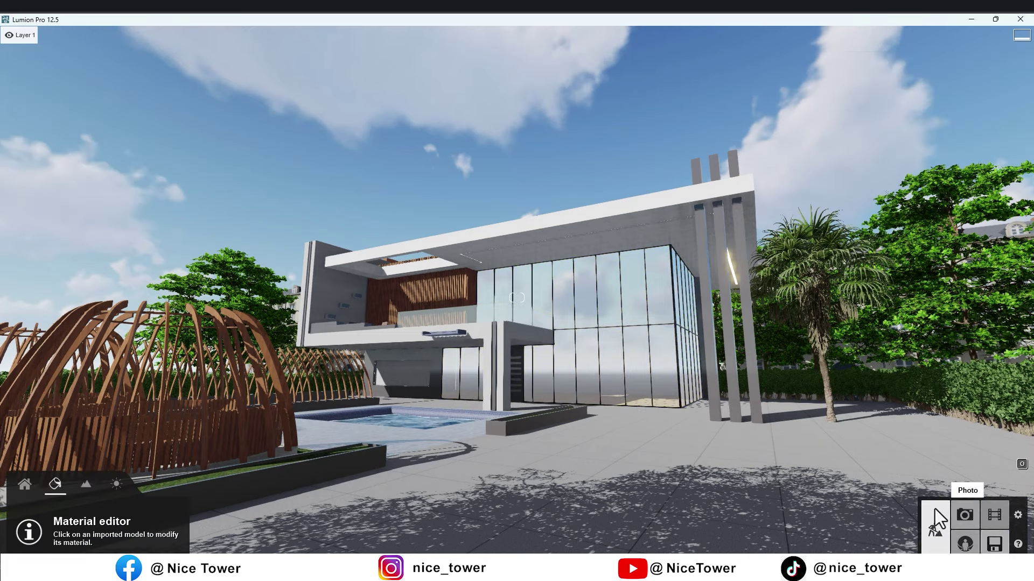
left_click(968, 516)
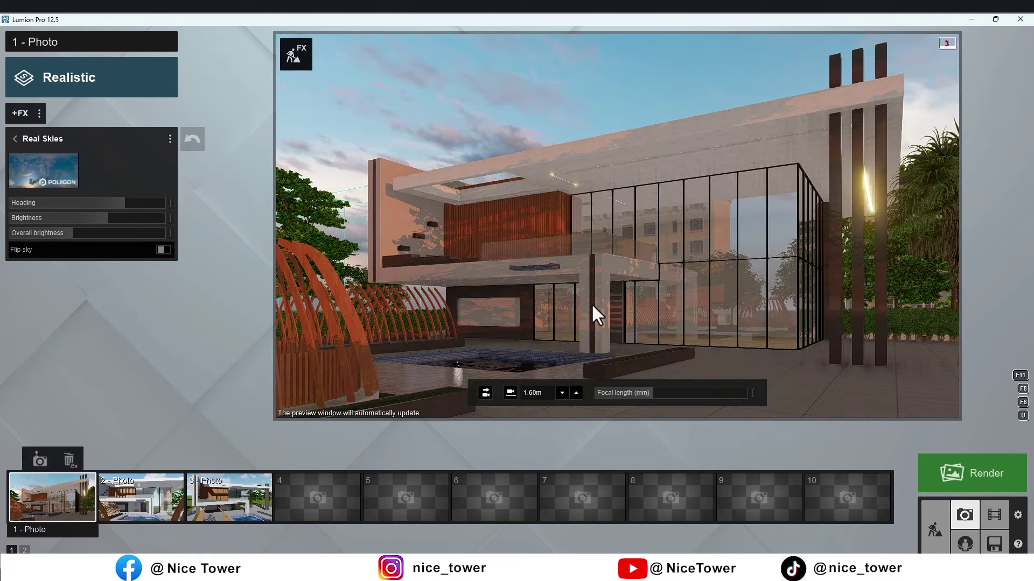
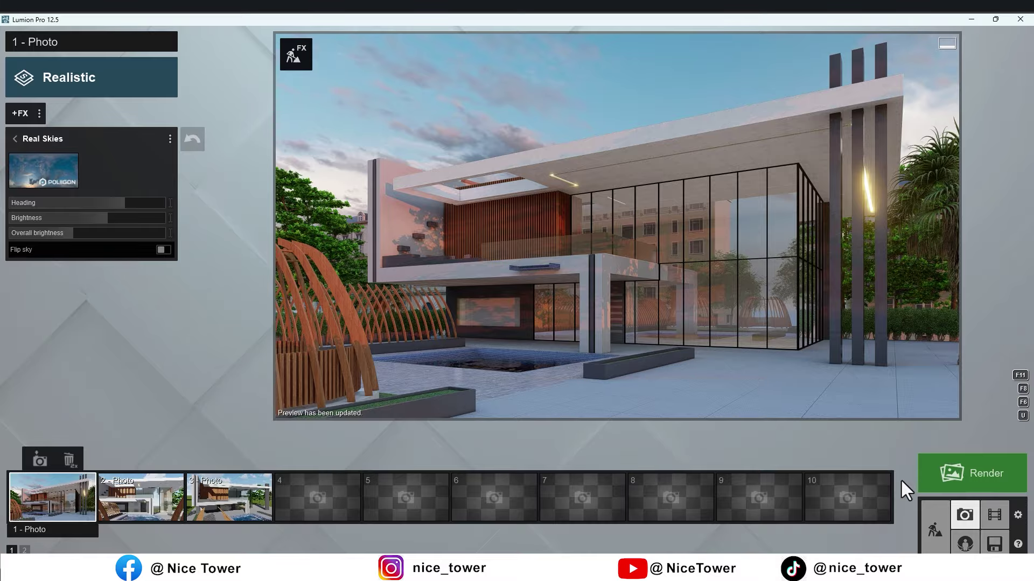
- Return to Build mode and fly the view toward the pool
left_click(934, 529)
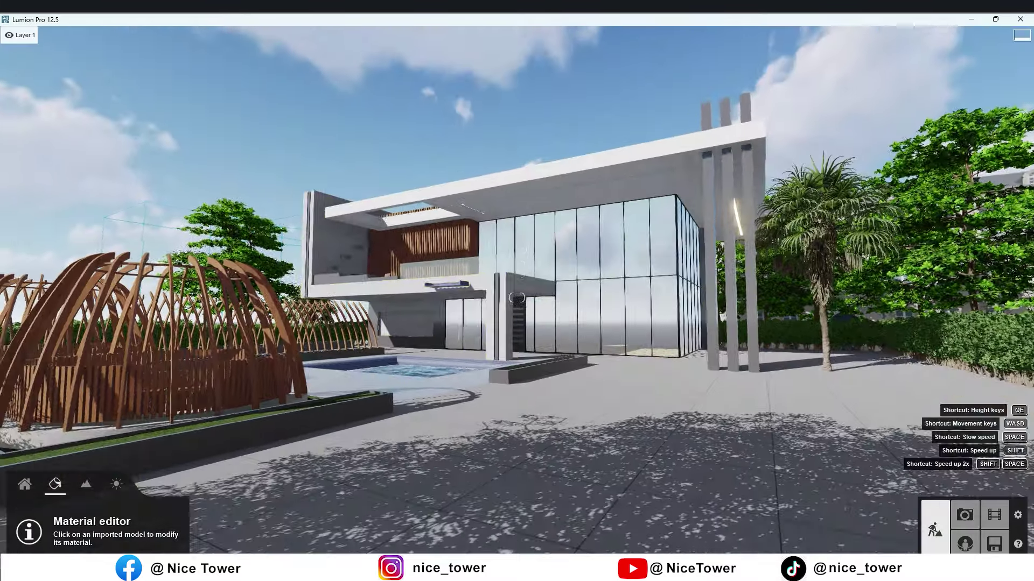
right_click_drag(516, 298, 517, 377)
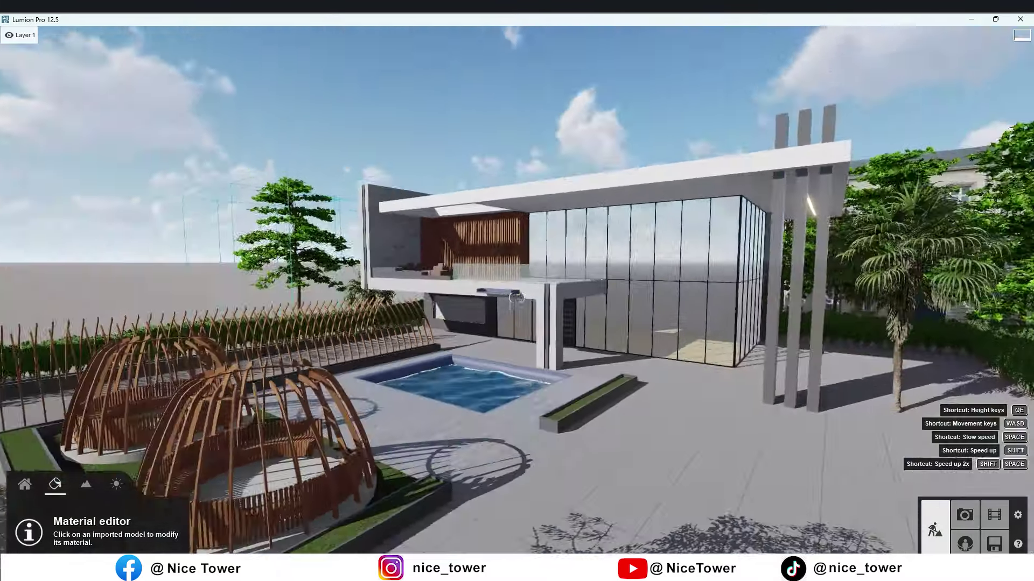
key("w")
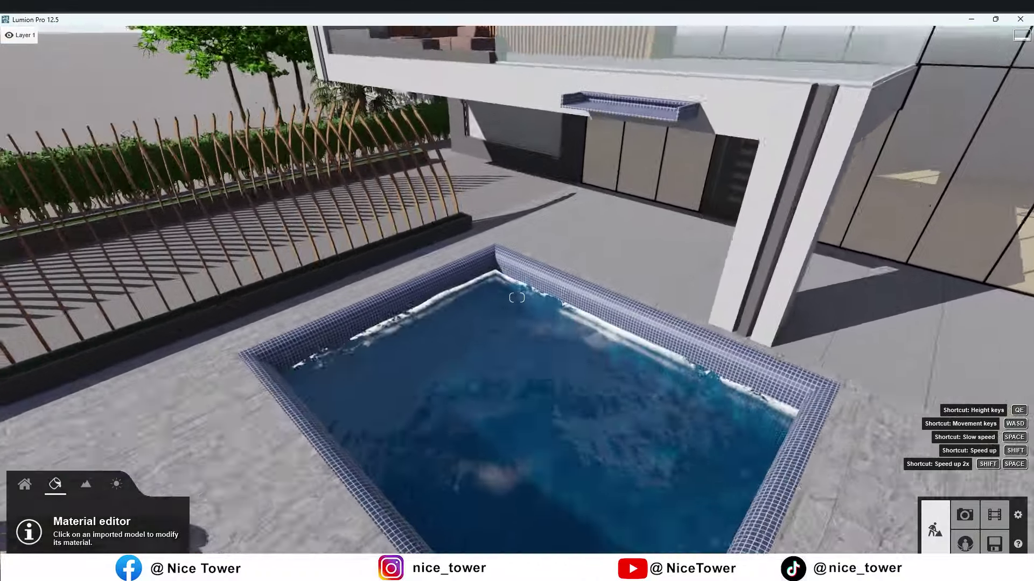
right_click_drag(516, 297, 646, 298)
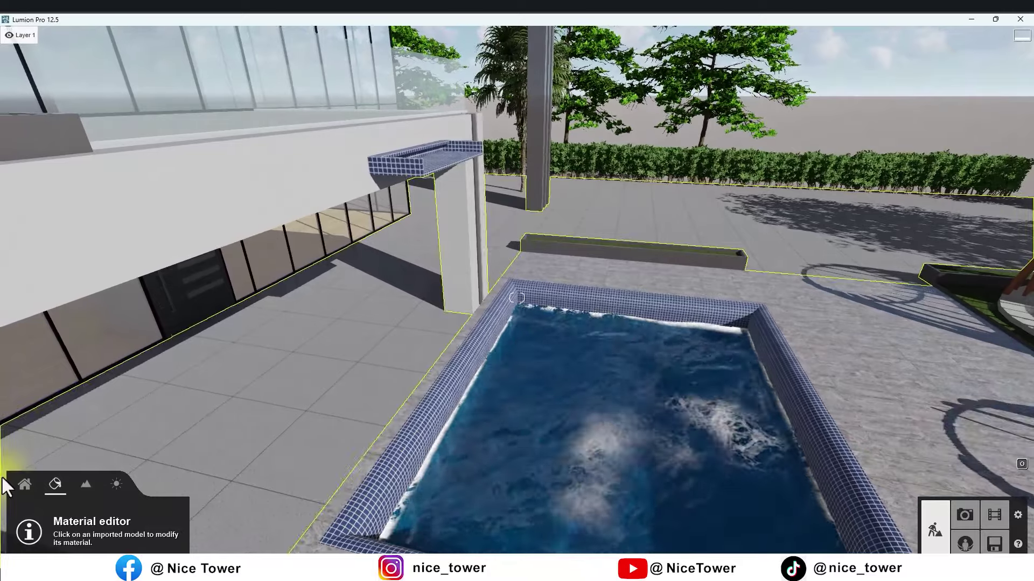
- Place Fountain012 from Effects > Fountains page 2 beside the tiled spout
left_click(29, 484)
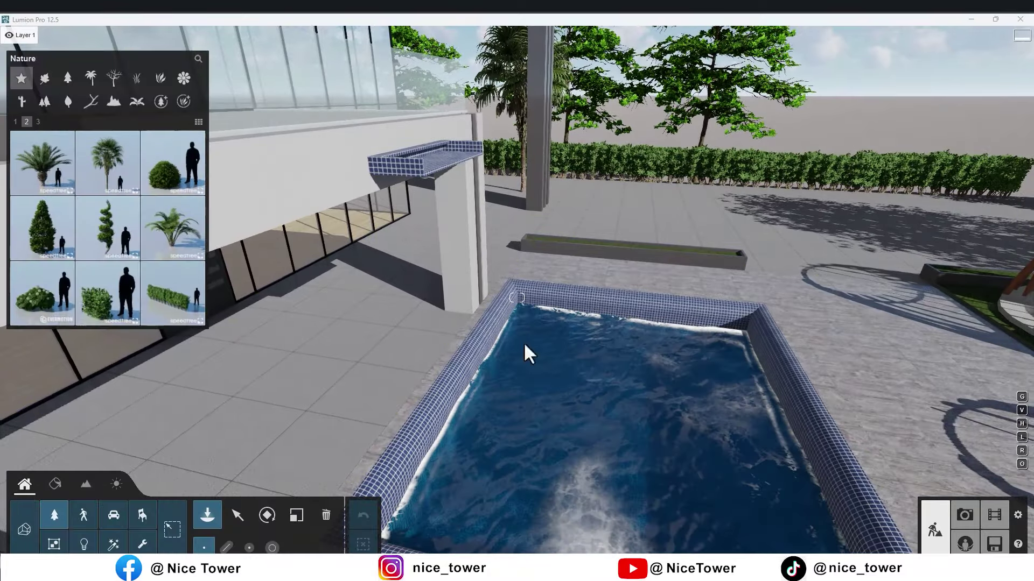
key("m")
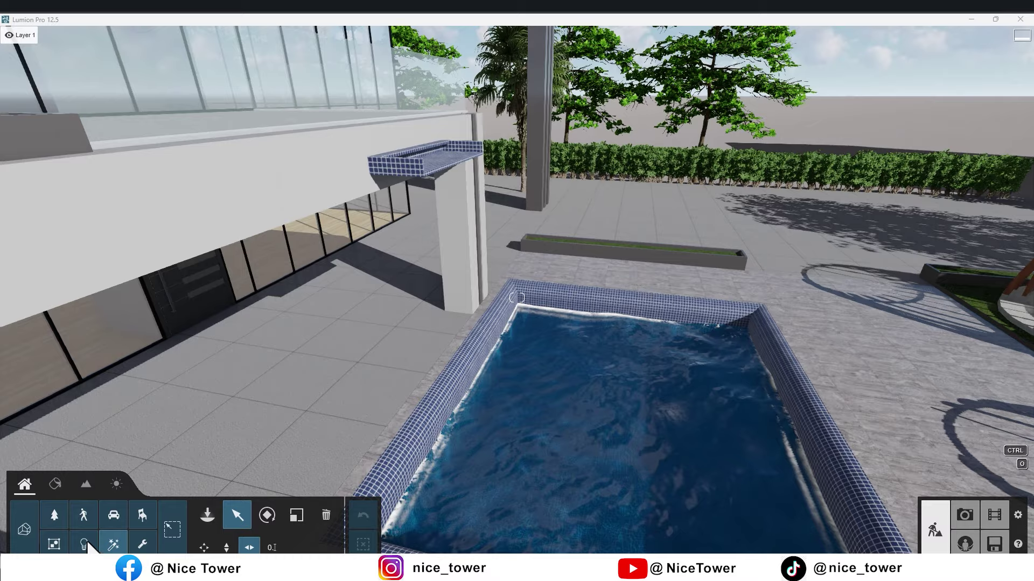
left_click(209, 515)
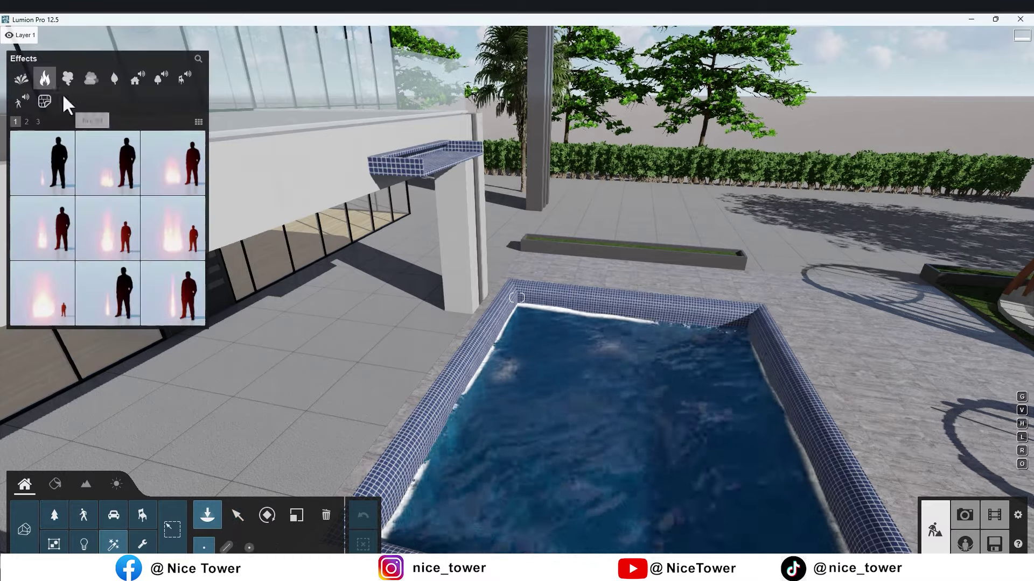
left_click(116, 79)
left_click(21, 78)
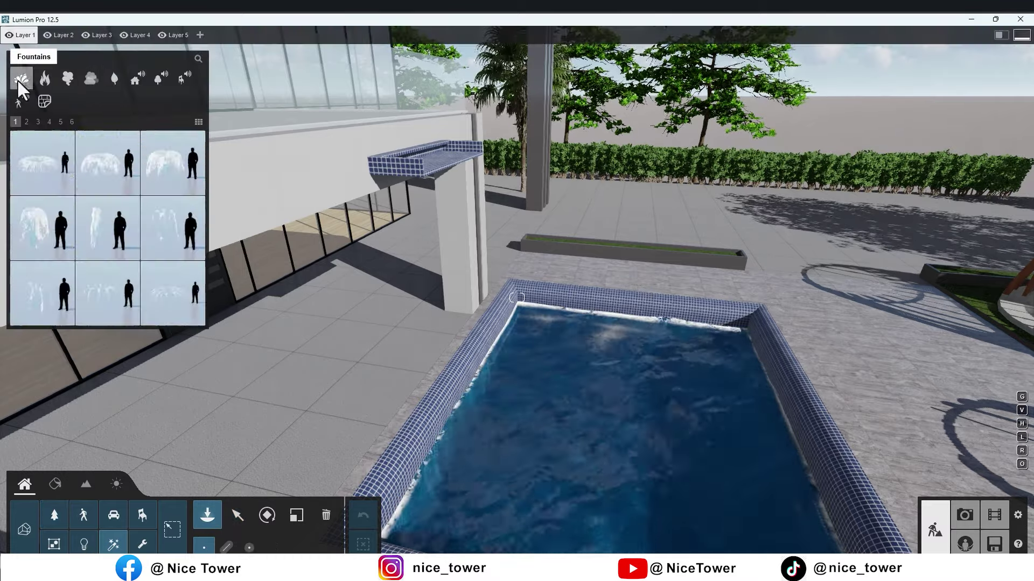
left_click(26, 122)
mouse_move(172, 164)
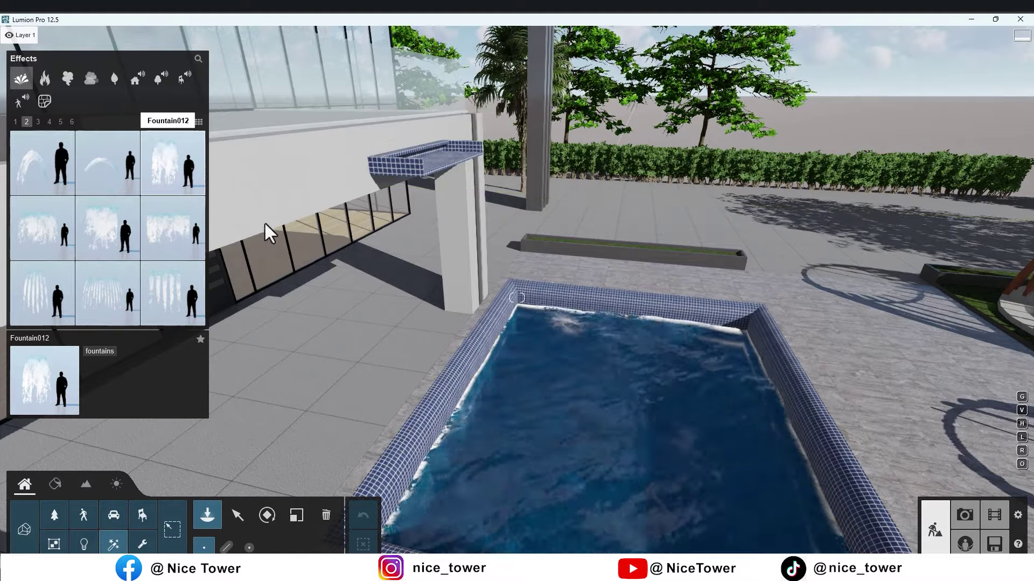
left_click(266, 516)
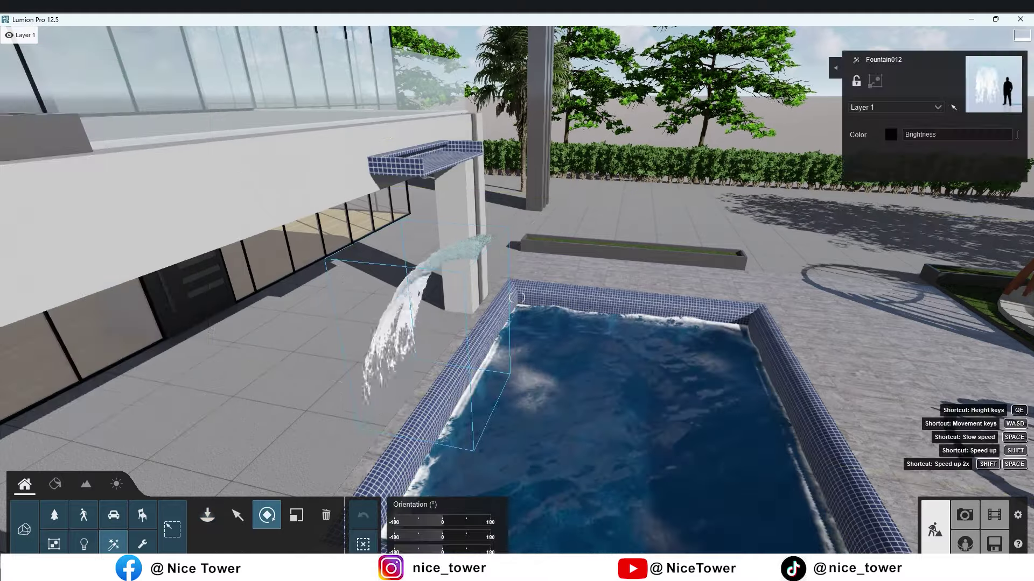
- Rotate the fountain about 90° and move it horizontally toward the pool edge
right_click_drag(267, 515, 162, 506)
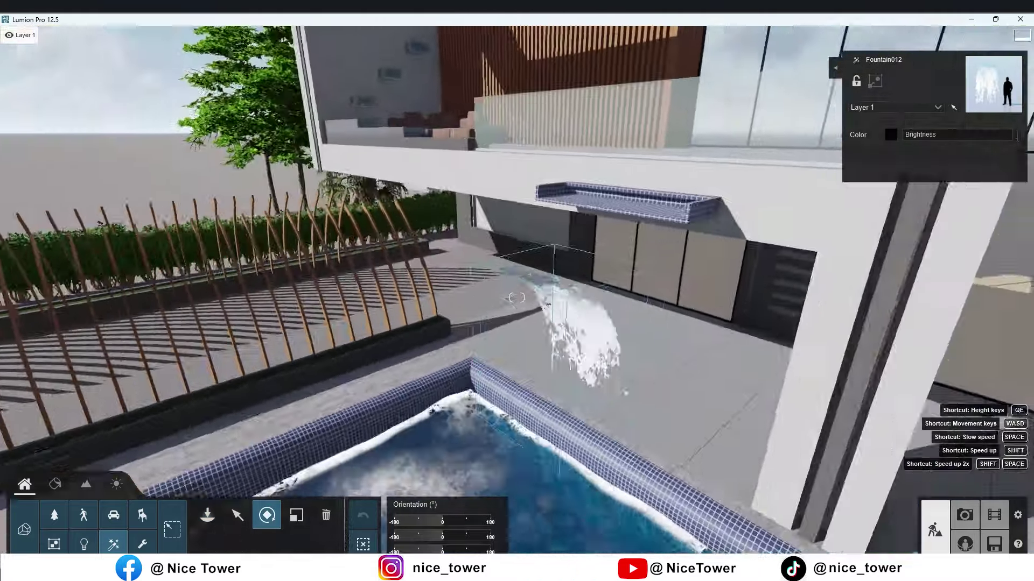
right_click_drag(520, 371, 519, 371)
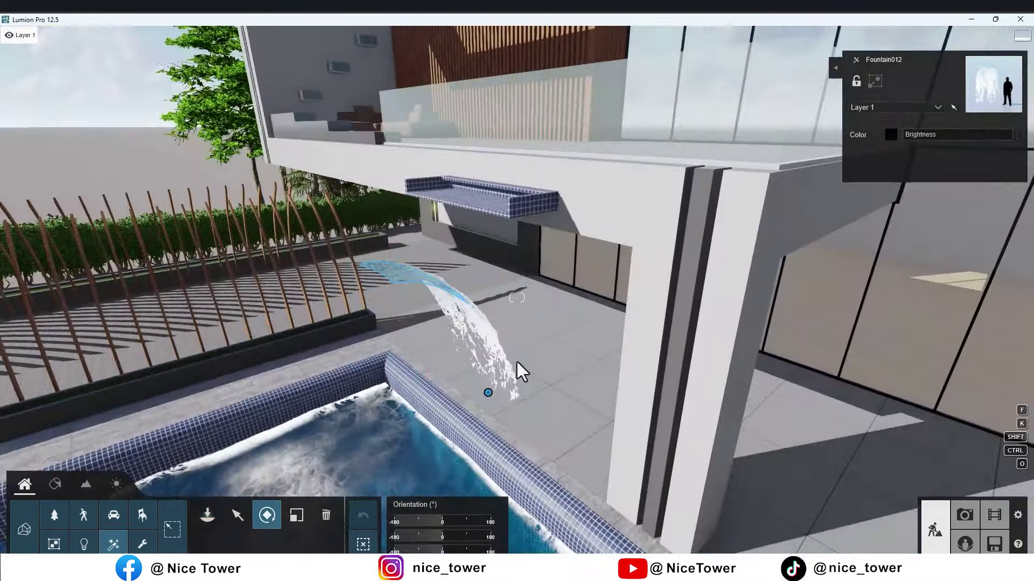
left_click_drag(447, 527, 375, 531)
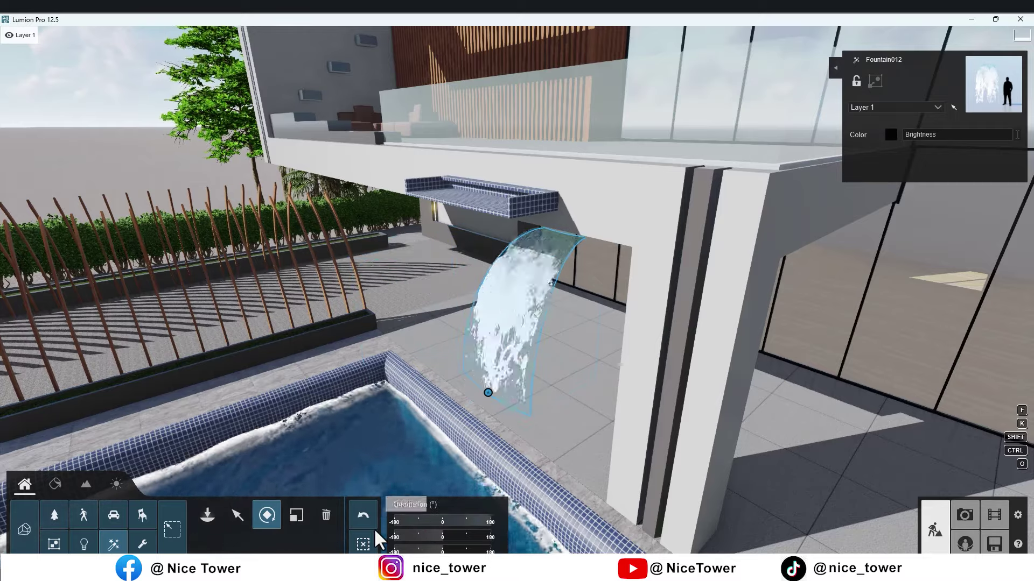
left_click(236, 514)
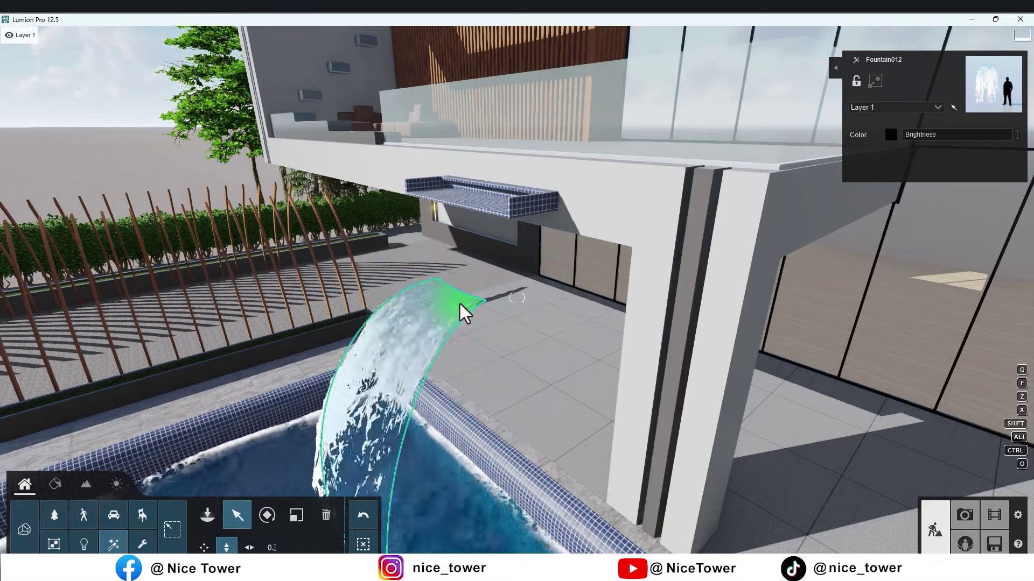
scroll(483, 367, "down", 3)
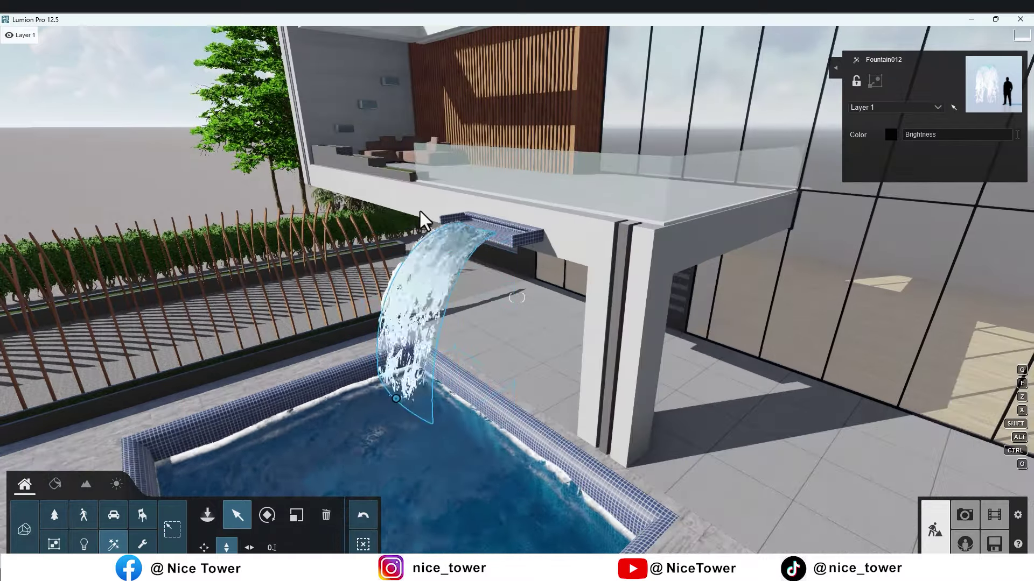
right_click_drag(410, 377, 345, 372)
right_click_drag(559, 277, 516, 297)
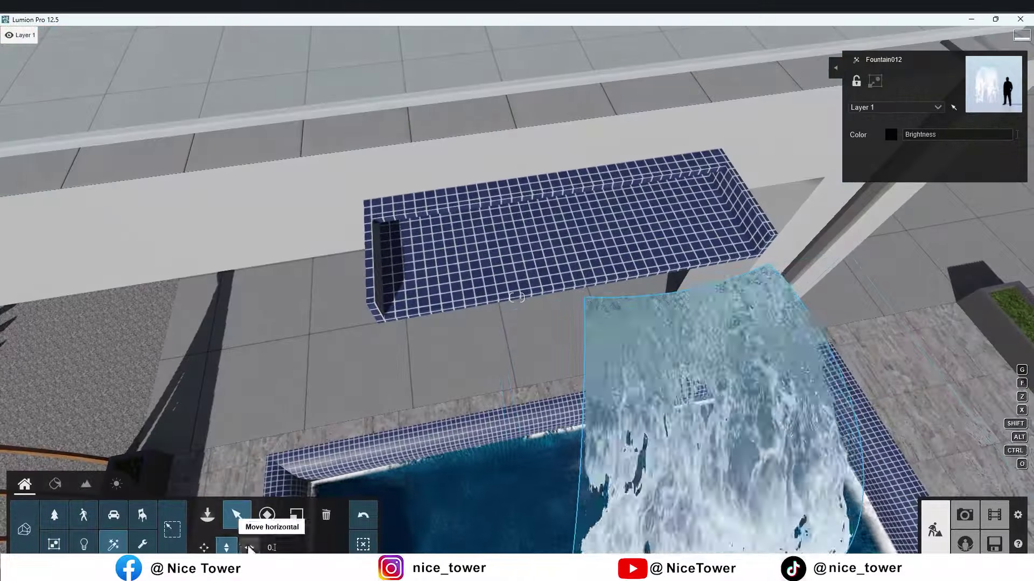
left_click(249, 547)
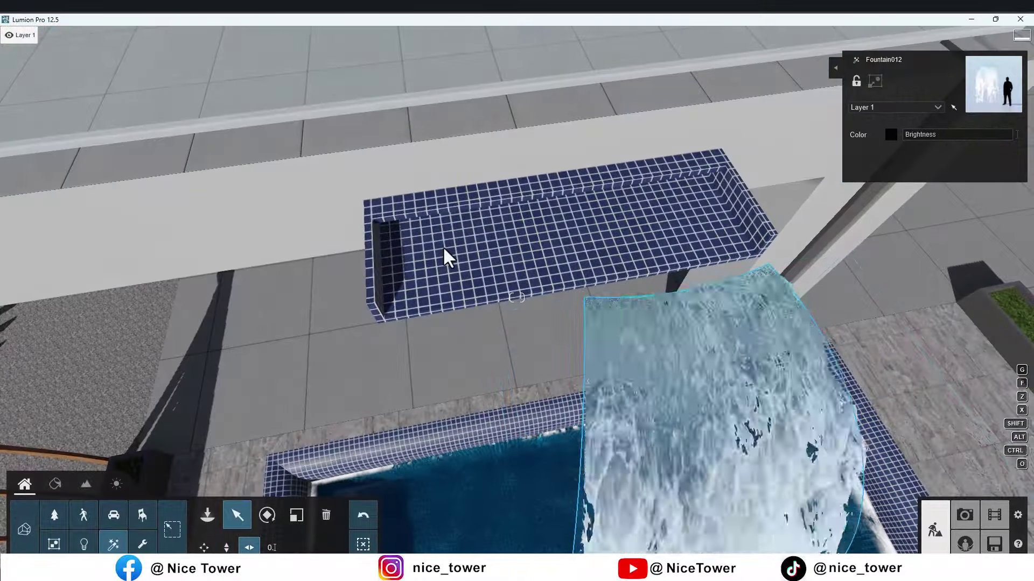
right_click_drag(445, 256, 623, 345)
left_click_drag(613, 419, 565, 369)
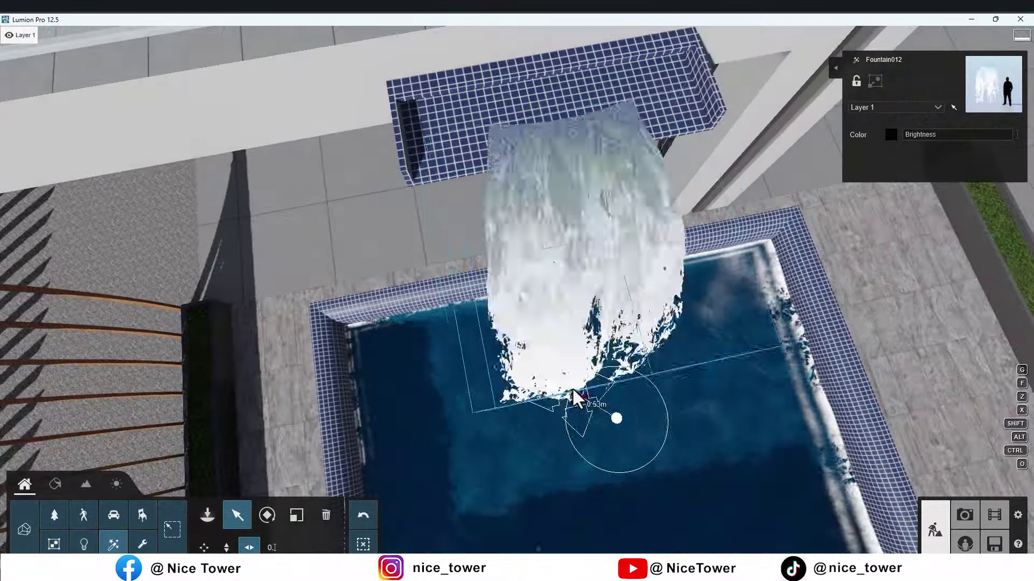
- Enlarge the fountain to about 1.11x, lower it into the pool, and preview in Photo mode
left_click(295, 517)
left_click_drag(390, 530, 430, 526)
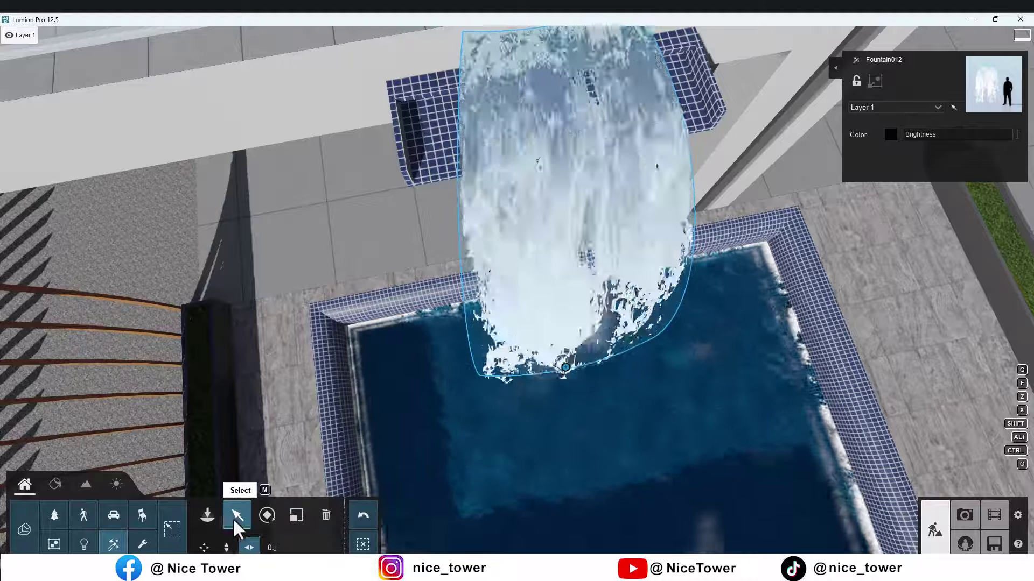
left_click(237, 516)
left_click_drag(565, 368, 563, 408)
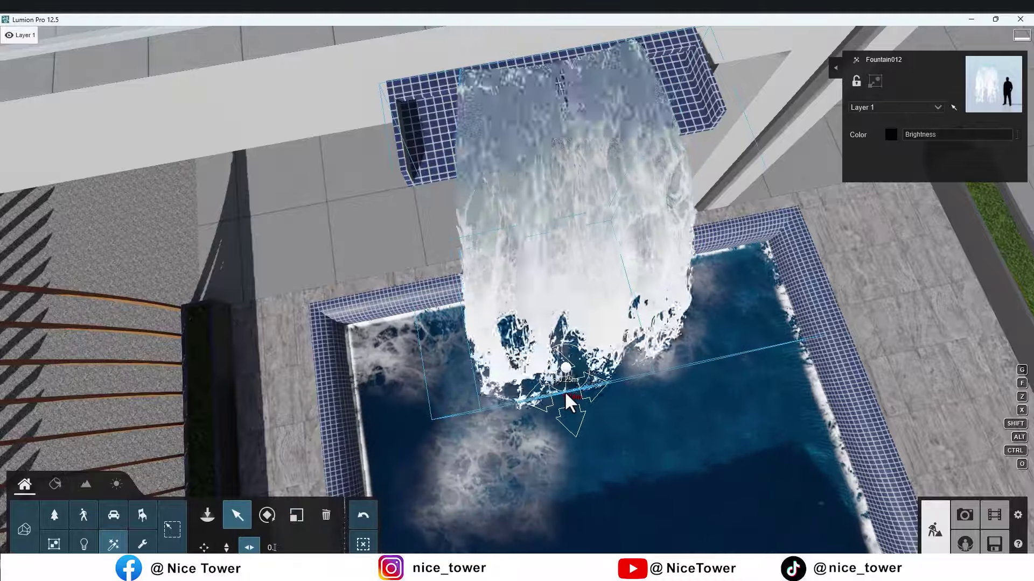
right_click_drag(451, 383, 451, 302)
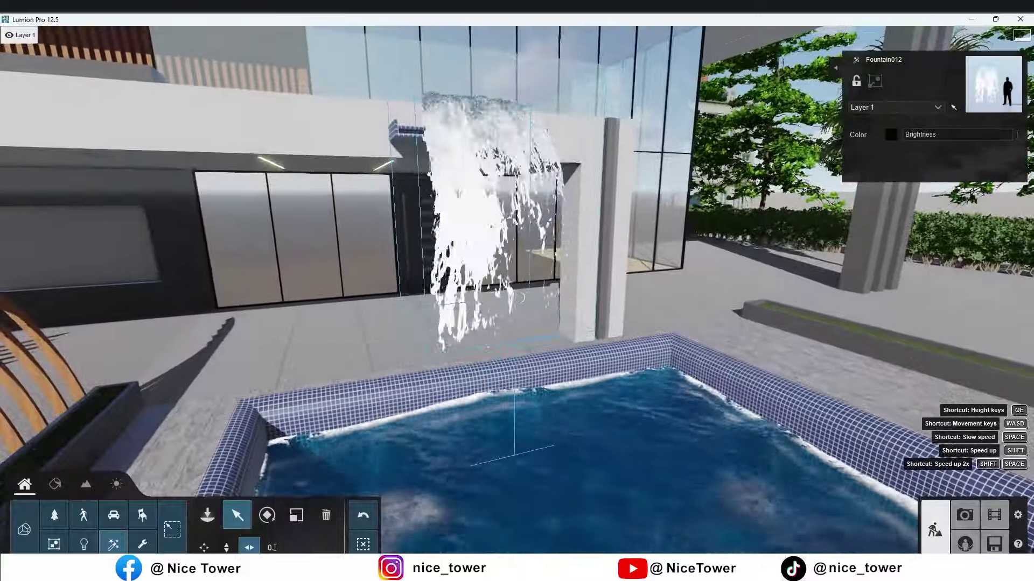
right_click_drag(522, 298, 517, 298)
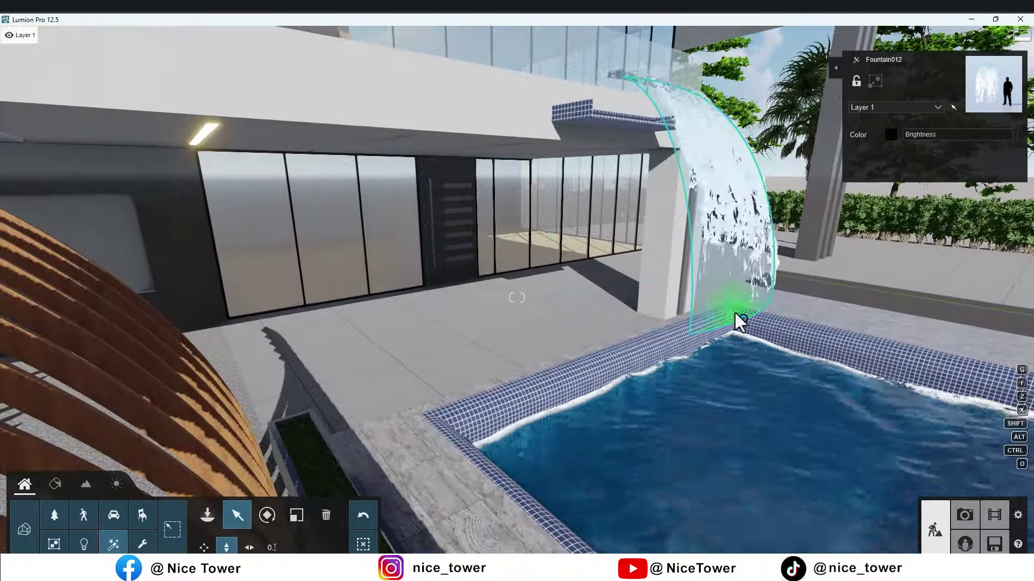
left_click_drag(743, 318, 744, 345)
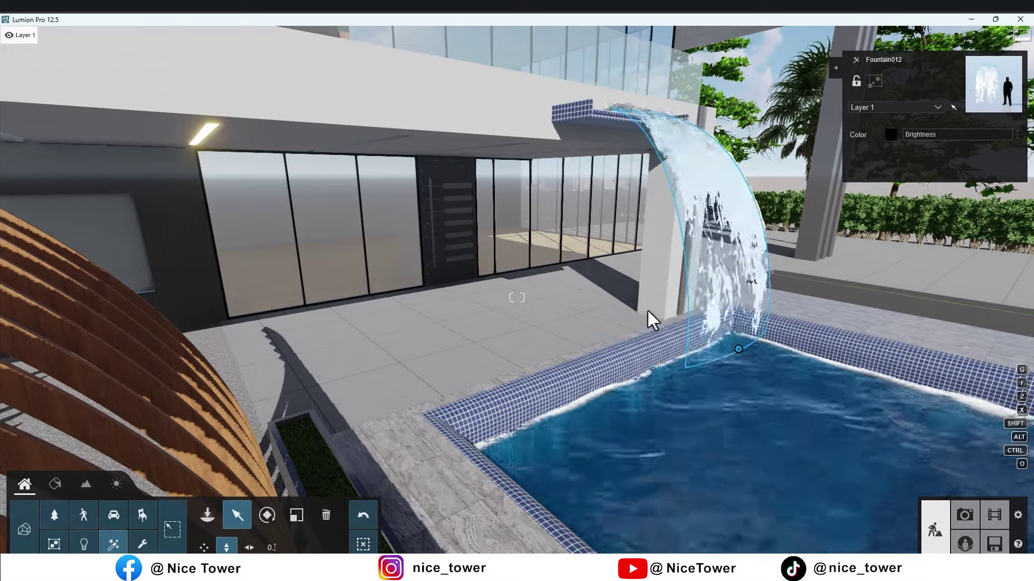
double_click(736, 353)
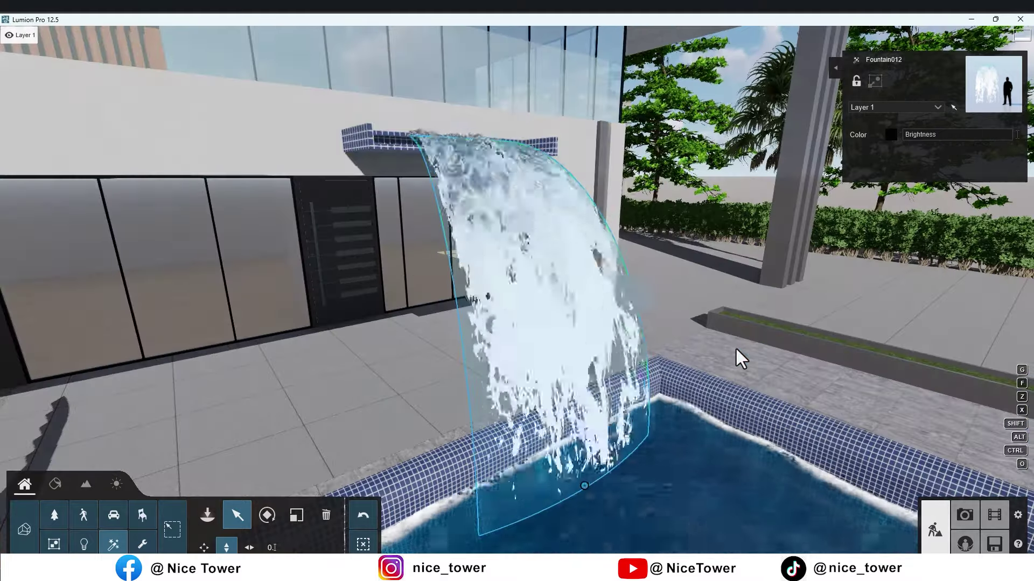
left_click(964, 517)
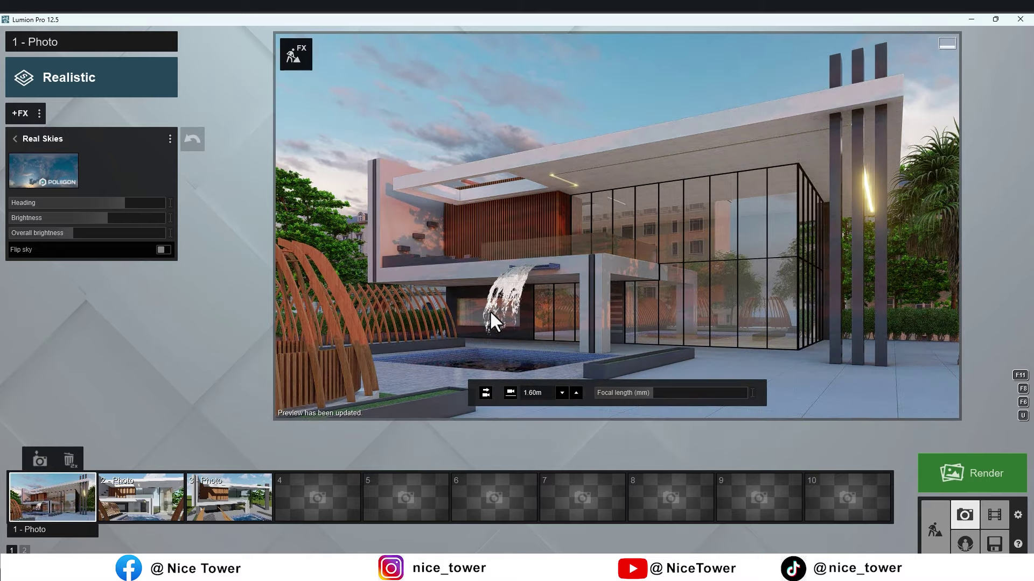
- Reselect Fountain012 in Build mode, enlarge it, and move it lower and closer
left_click(926, 538)
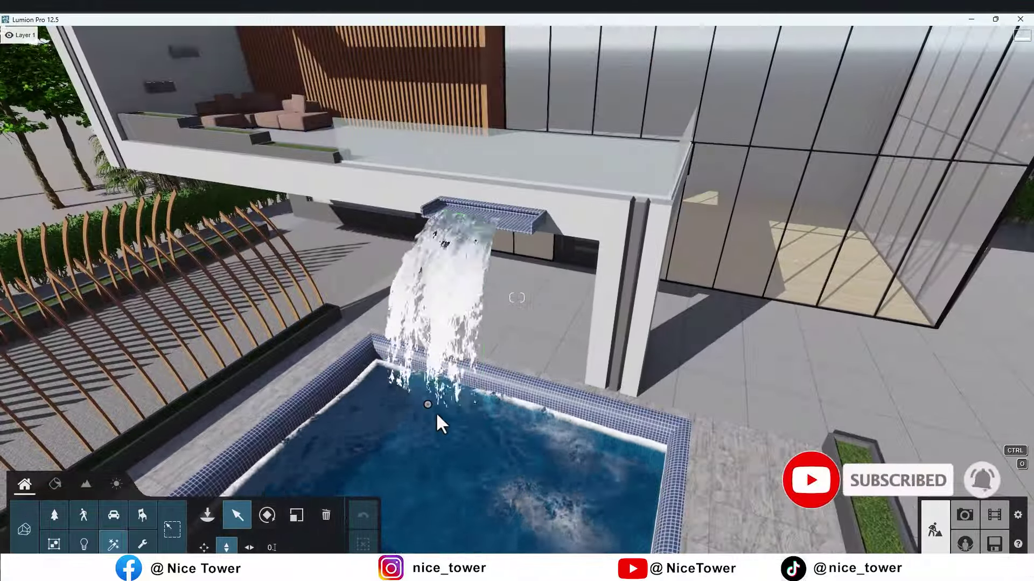
left_click(428, 405)
left_click(296, 515)
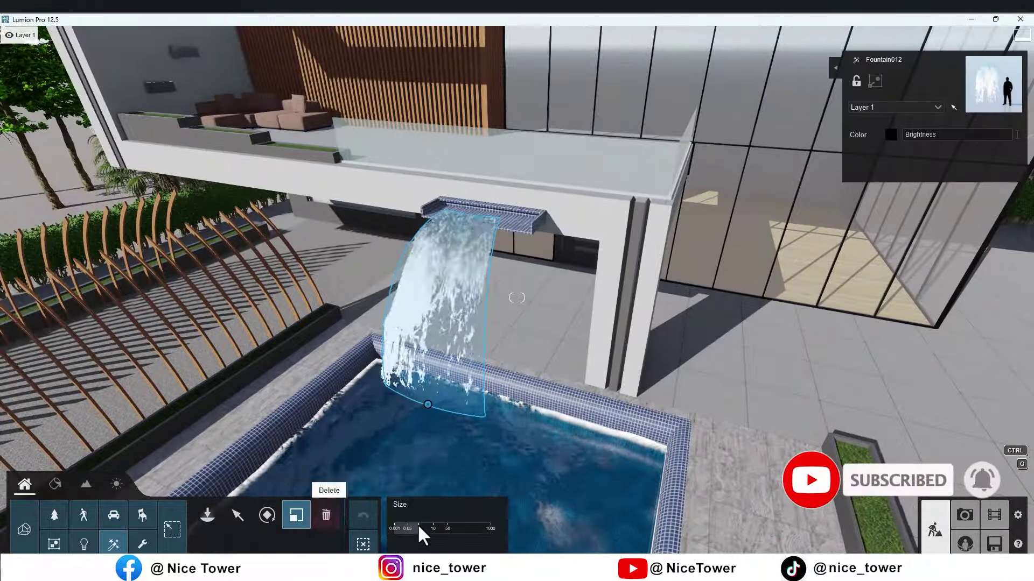
left_click_drag(421, 527, 424, 529)
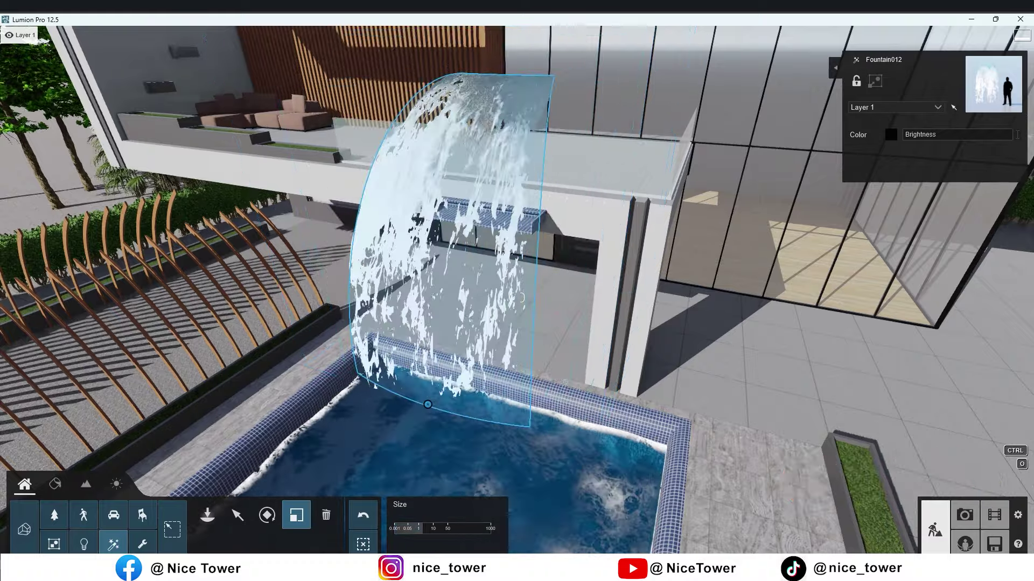
left_click(238, 515)
left_click_drag(440, 437, 438, 478)
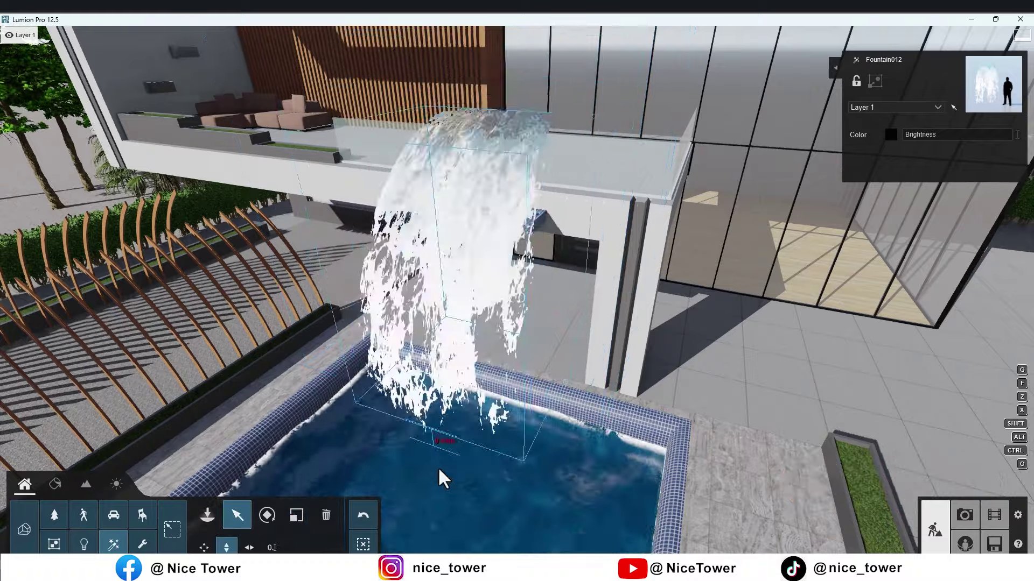
- Bring the fountain forward over the pool and return to the Photo preview
left_click(296, 515)
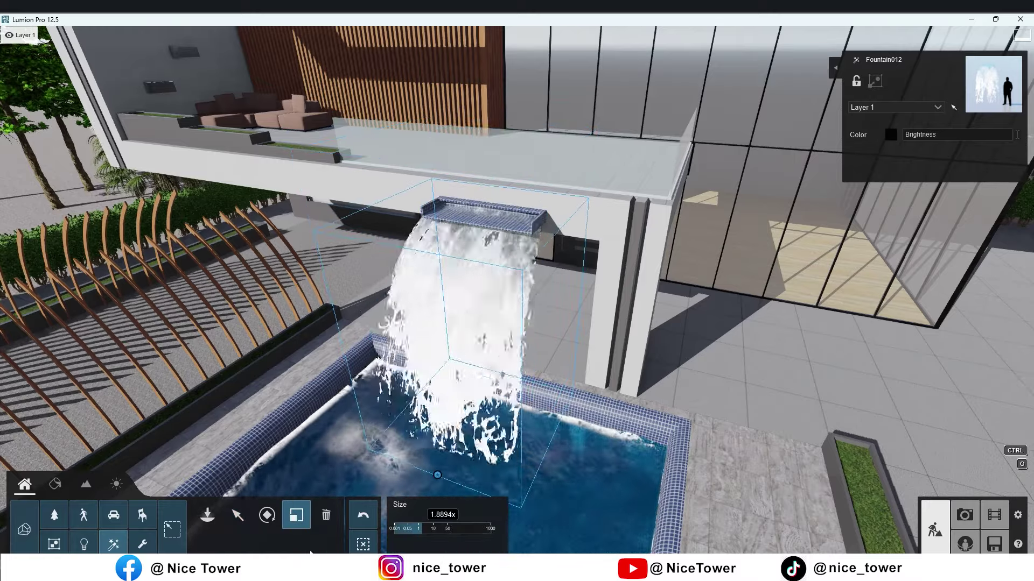
left_click(237, 515)
left_click_drag(426, 506, 419, 536)
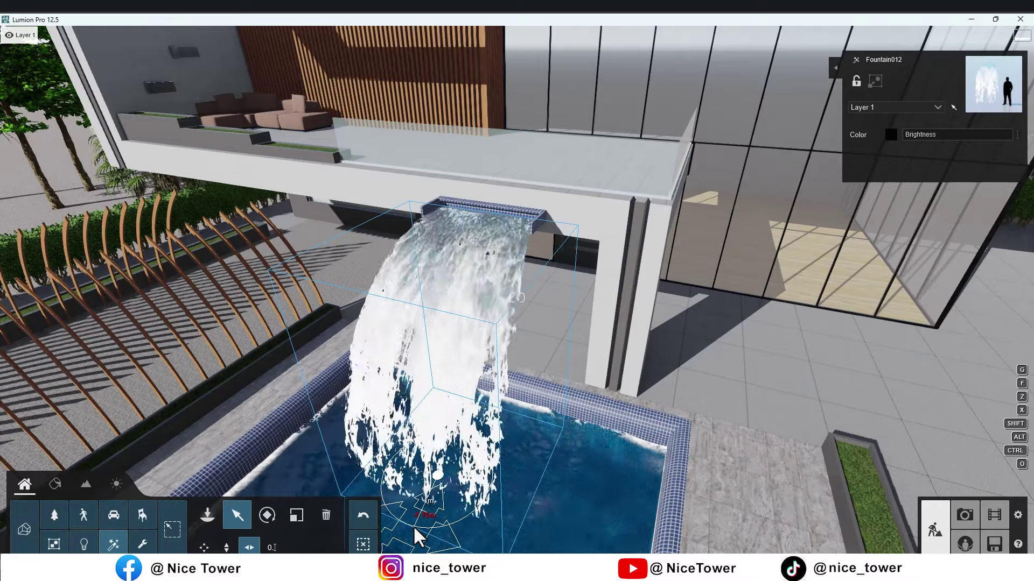
mouse_move(419, 536)
right_mouse_down()
mouse_move(428, 550)
mouse_move(809, 519)
right_mouse_up()
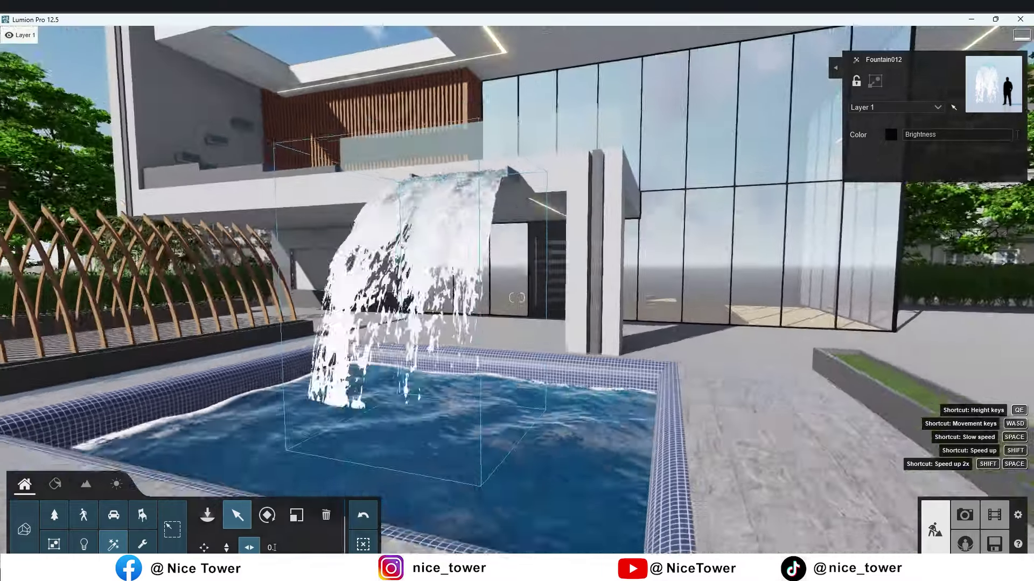
left_click(964, 515)
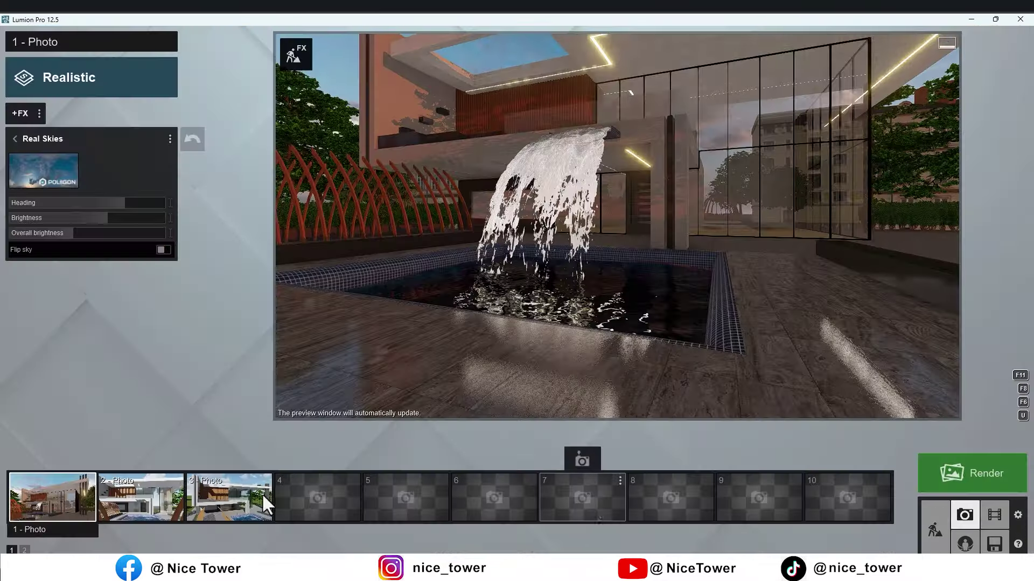
- Load photo 1's saved view, then go back to Build mode
left_click(40, 460)
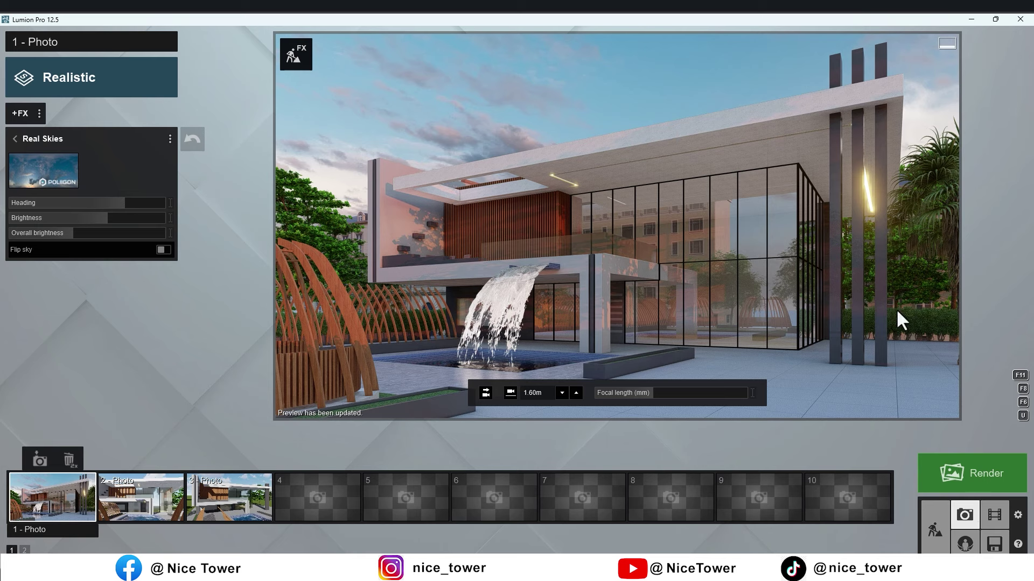
left_click(936, 533)
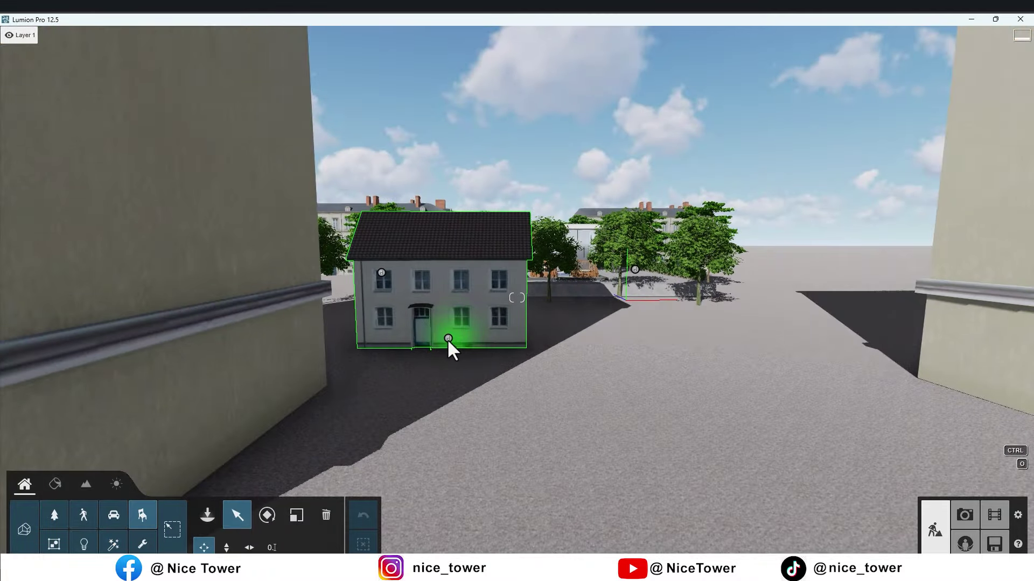
- Move near the houses and open the Nature > Conifers Scots Pine collection
left_click(448, 342)
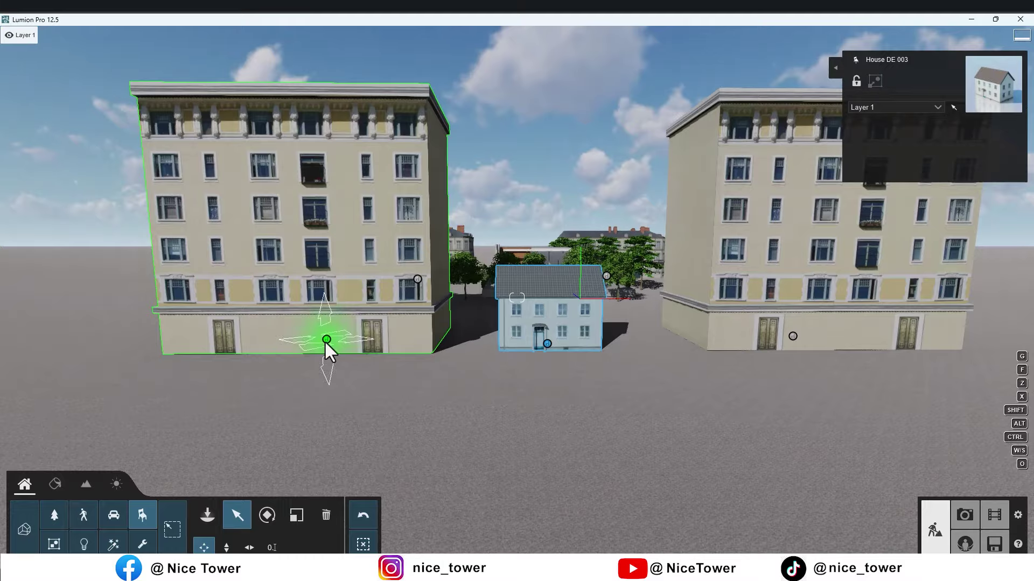
mouse_move(792, 341)
right_mouse_down()
mouse_move(488, 353)
mouse_move(95, 443)
right_mouse_up()
left_click(55, 514)
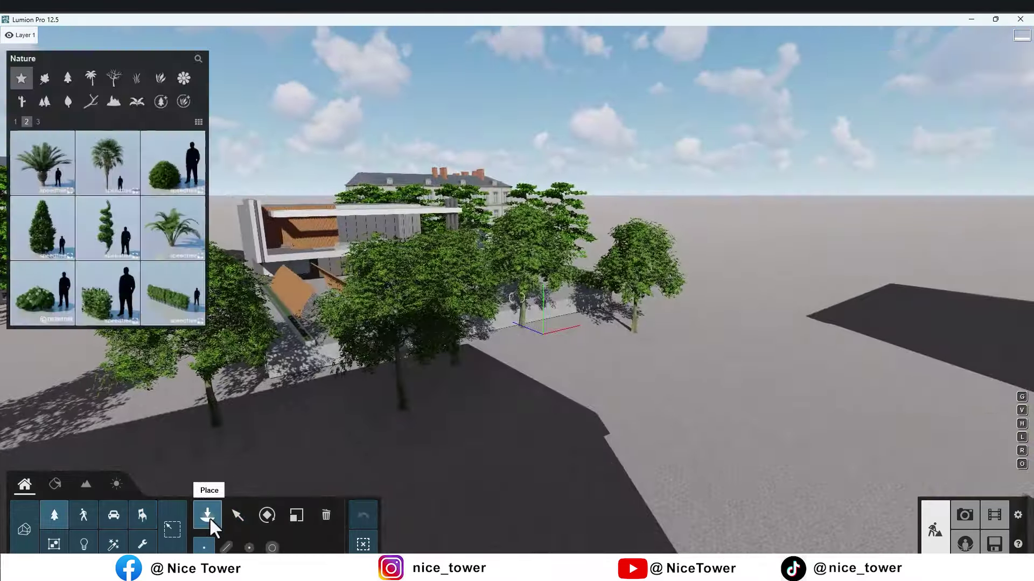
left_click(73, 82)
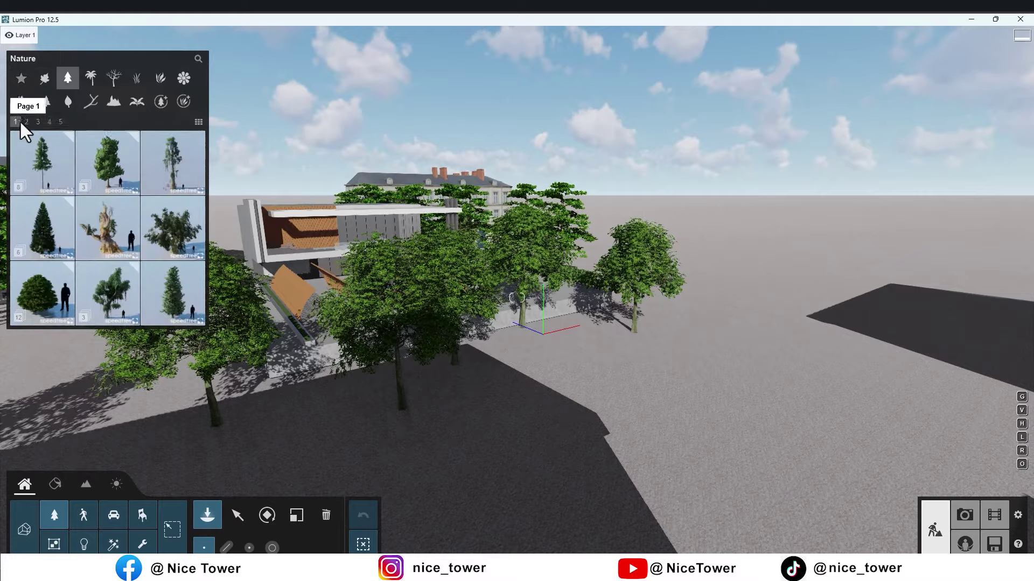
left_click(37, 122)
left_click(61, 121)
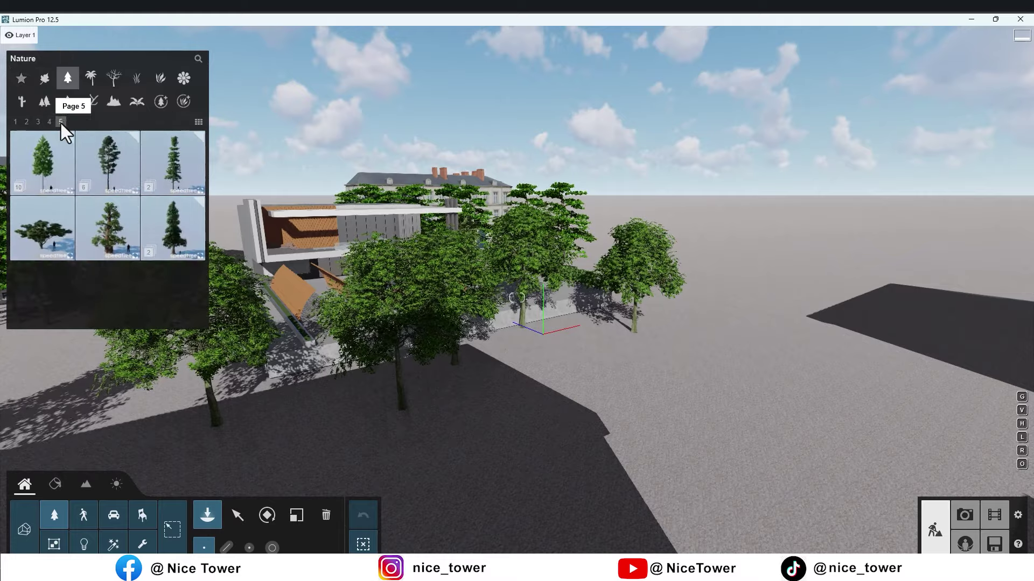
left_click(127, 170)
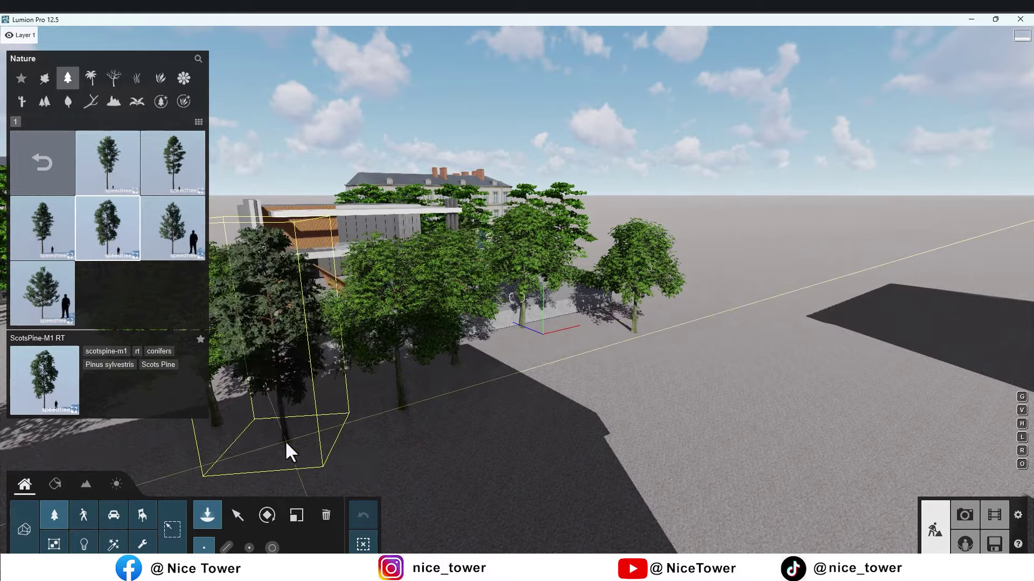
- Place several ScotsPine-M1 RT trees near the villa and check photo 1
left_click(495, 455)
left_click(797, 342)
left_click(655, 444)
mouse_move(654, 445)
right_mouse_down()
mouse_move(654, 420)
mouse_move(364, 306)
right_mouse_up()
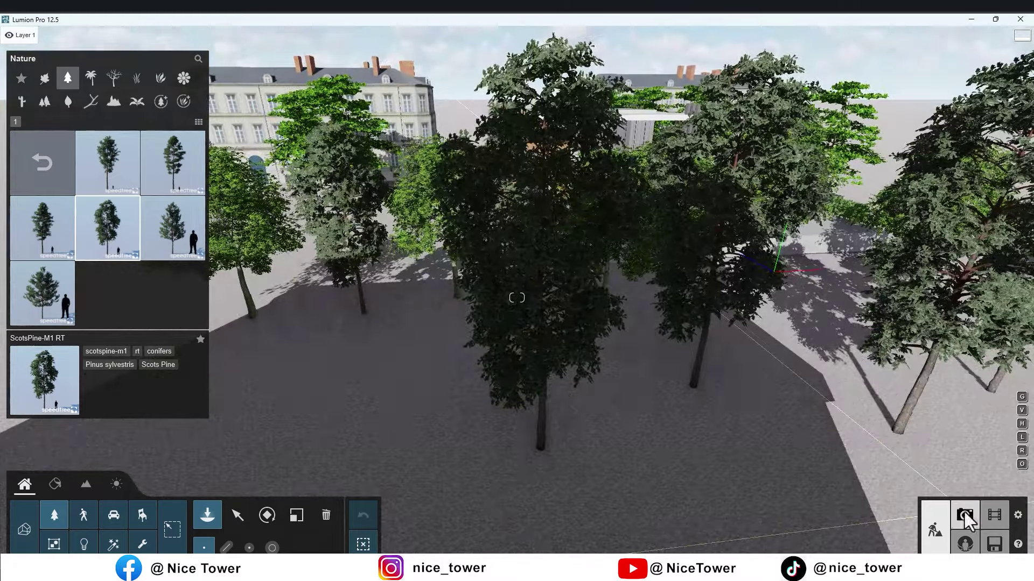
left_click(964, 512)
left_click(56, 496)
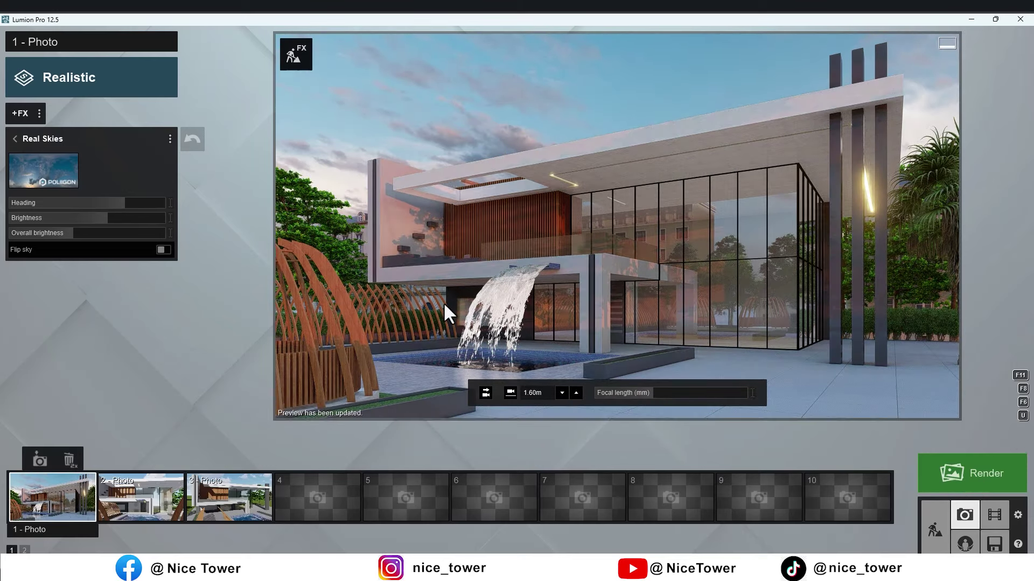
- Raise photo 1's Exposure slightly and return to Build mode
left_click(82, 142)
left_click(60, 222)
left_click_drag(98, 158, 102, 159)
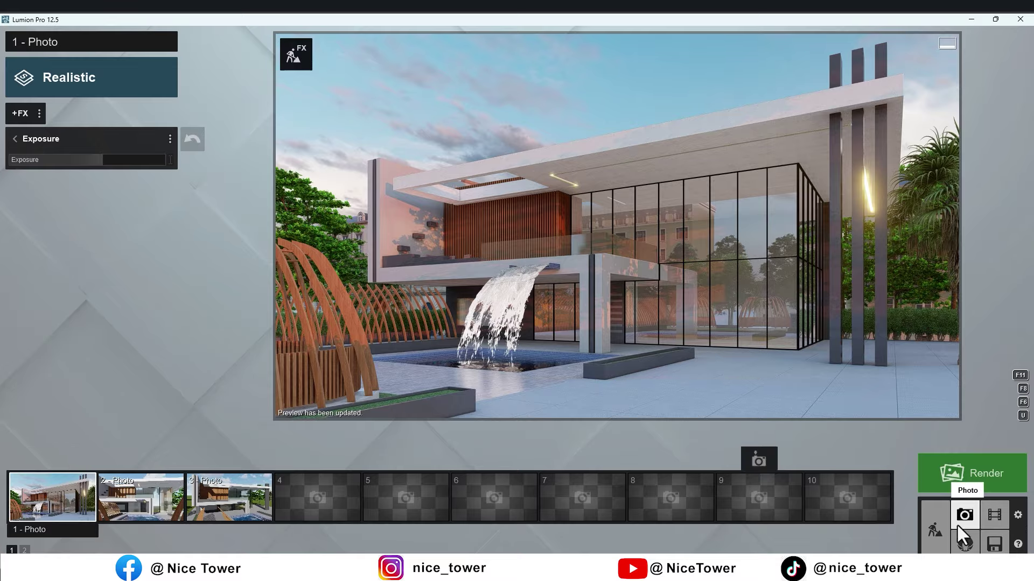
left_click(935, 530)
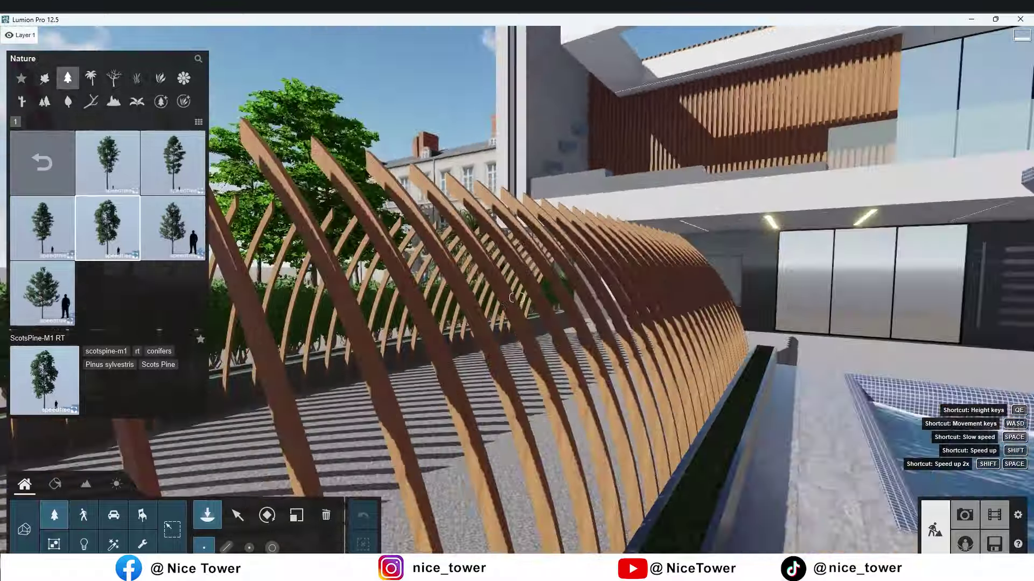
- Place SportsCar 001 from Transport > Sports cars on the driveway and select it
left_click(113, 515)
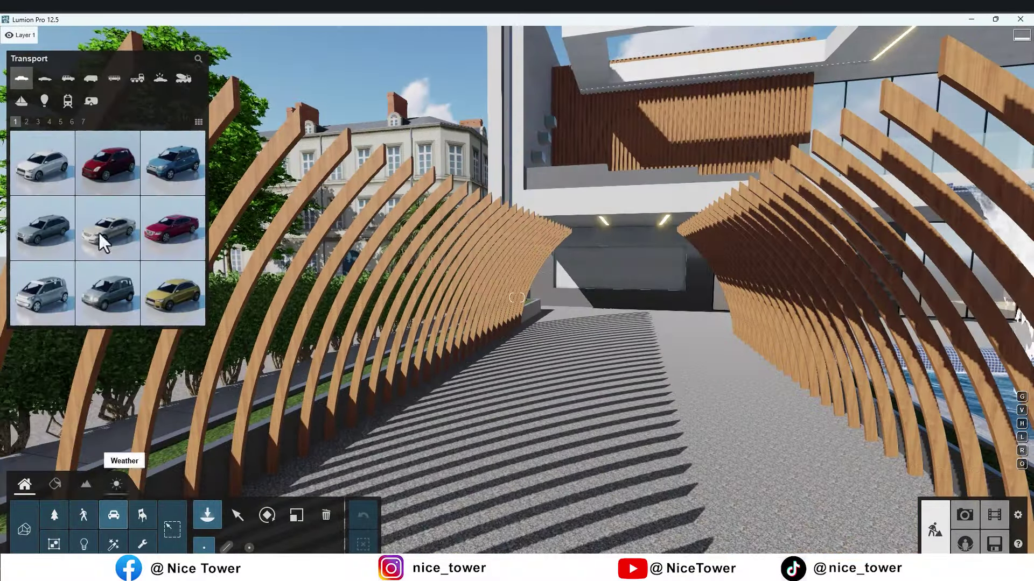
left_click(51, 81)
left_click(101, 164)
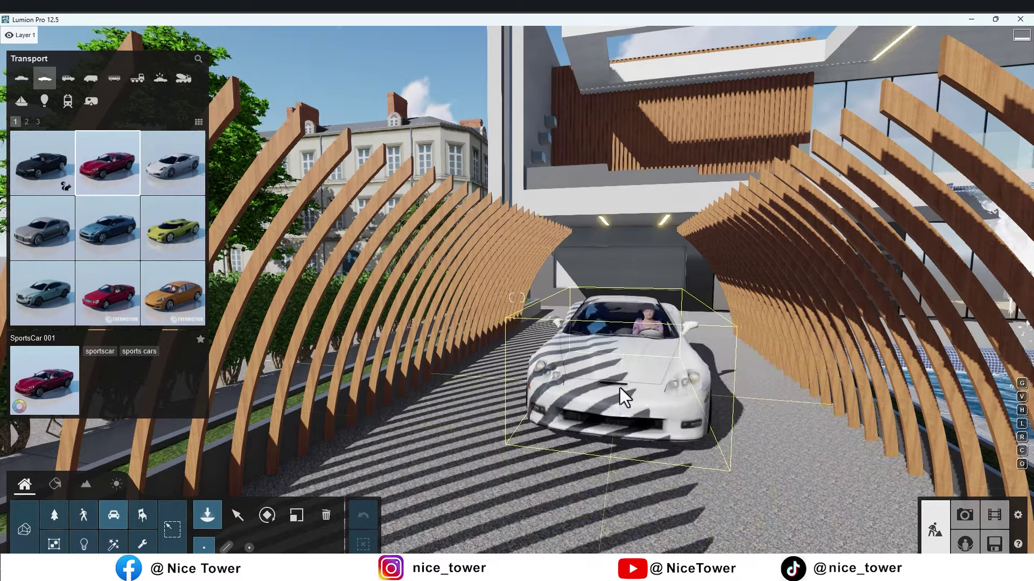
left_click(621, 382)
left_click(237, 515)
left_click(651, 311)
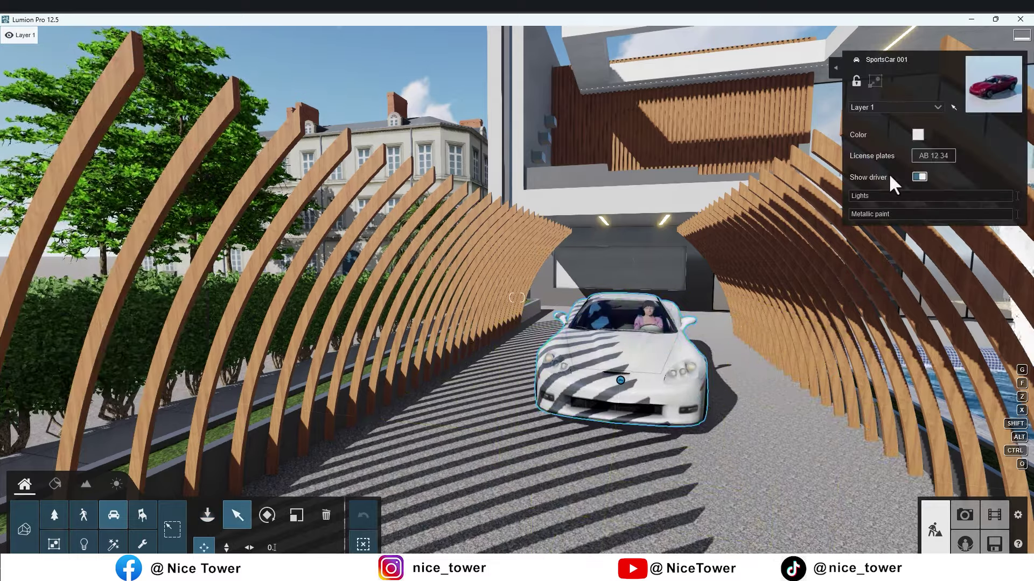
- Hide the car's driver, paint it dark blue, and check photo 1
scroll(639, 359, "up", 5)
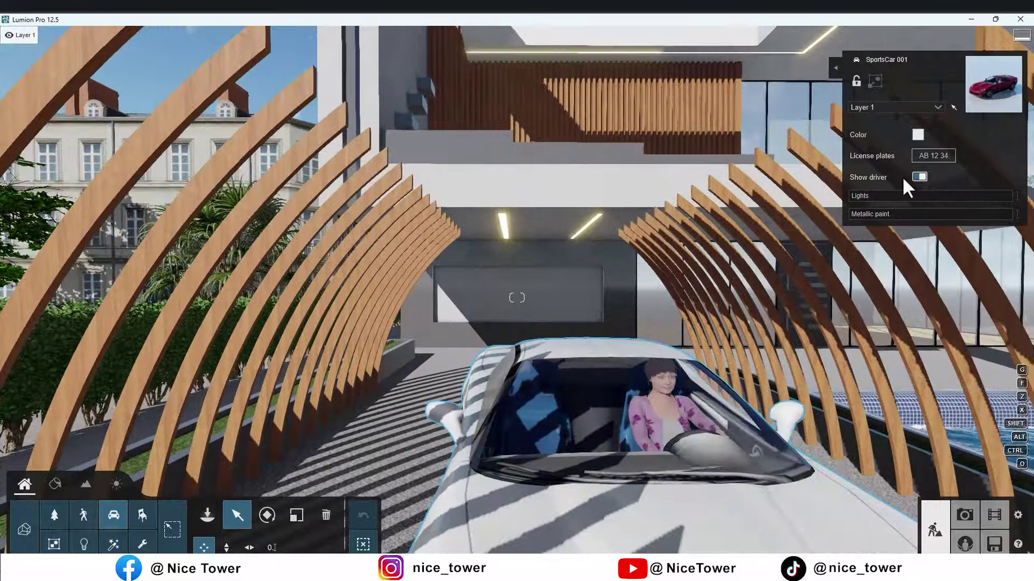
left_click(918, 177)
left_click(918, 135)
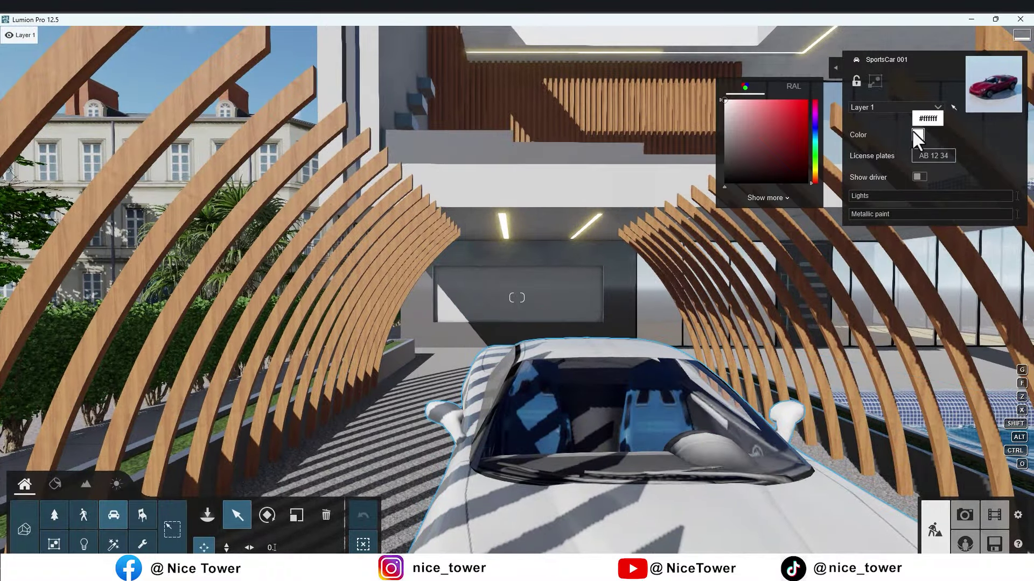
mouse_move(743, 169)
left_mouse_down()
mouse_move(729, 169)
mouse_move(728, 184)
left_mouse_up()
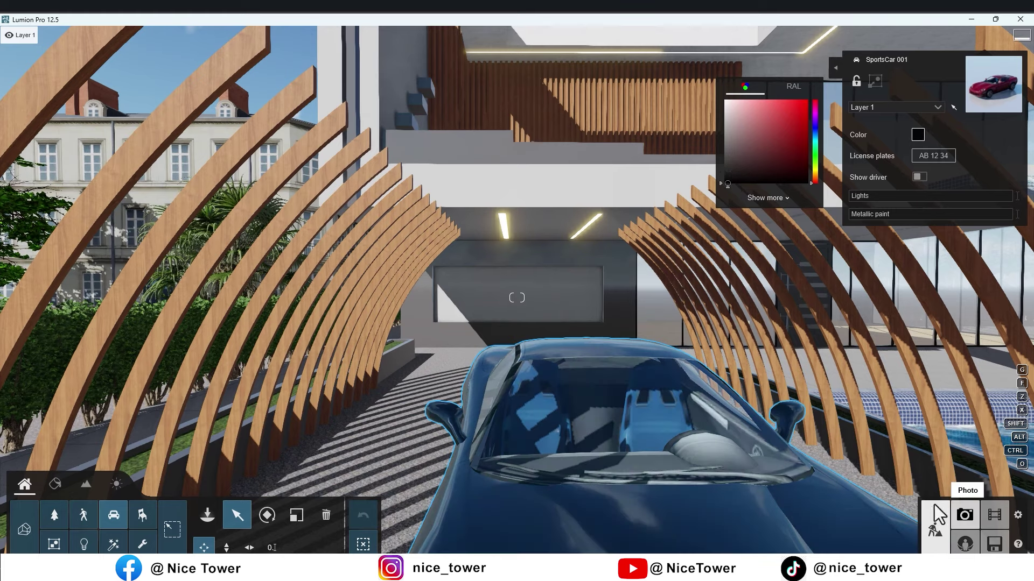
left_click(965, 517)
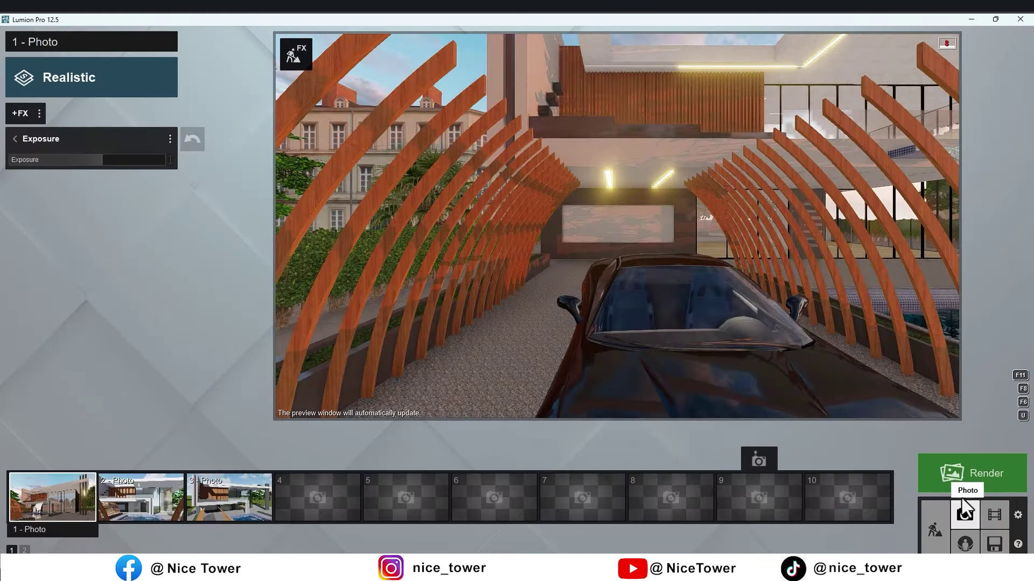
left_click(33, 495)
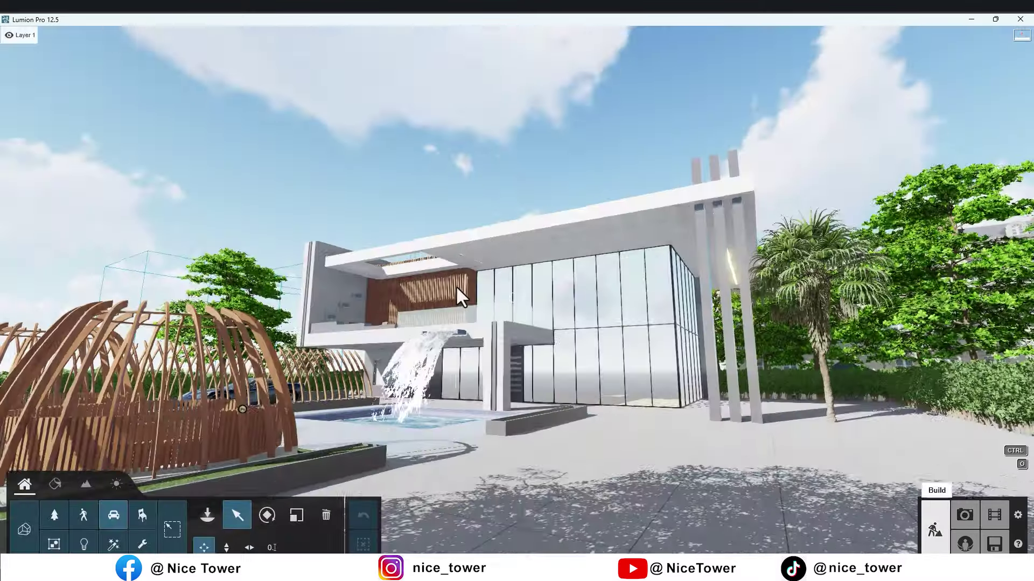
- Slide the car horizontally about 2.76 m along the driveway and recheck photo 1
right_click_drag(458, 297, 307, 399)
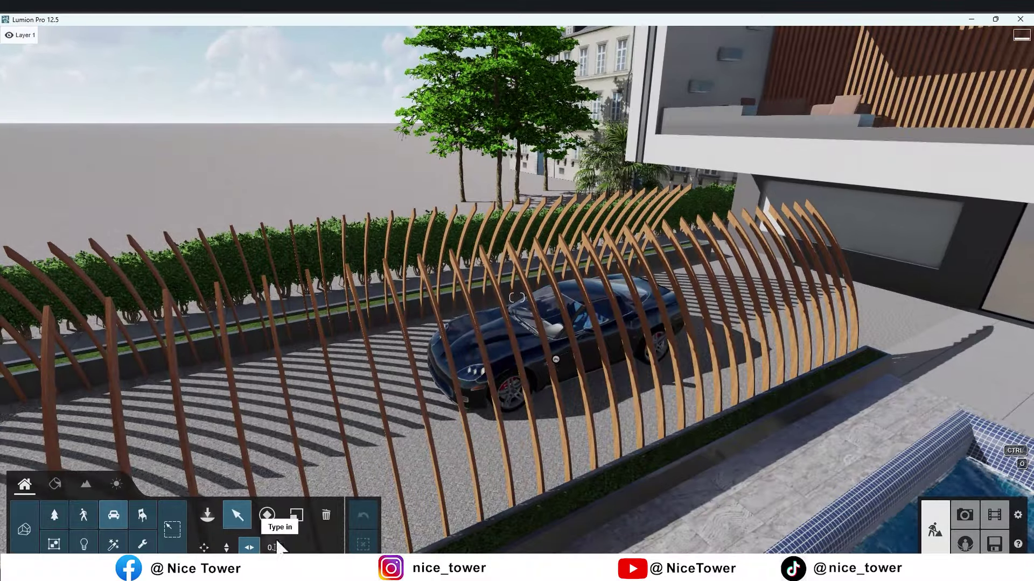
left_click(248, 548)
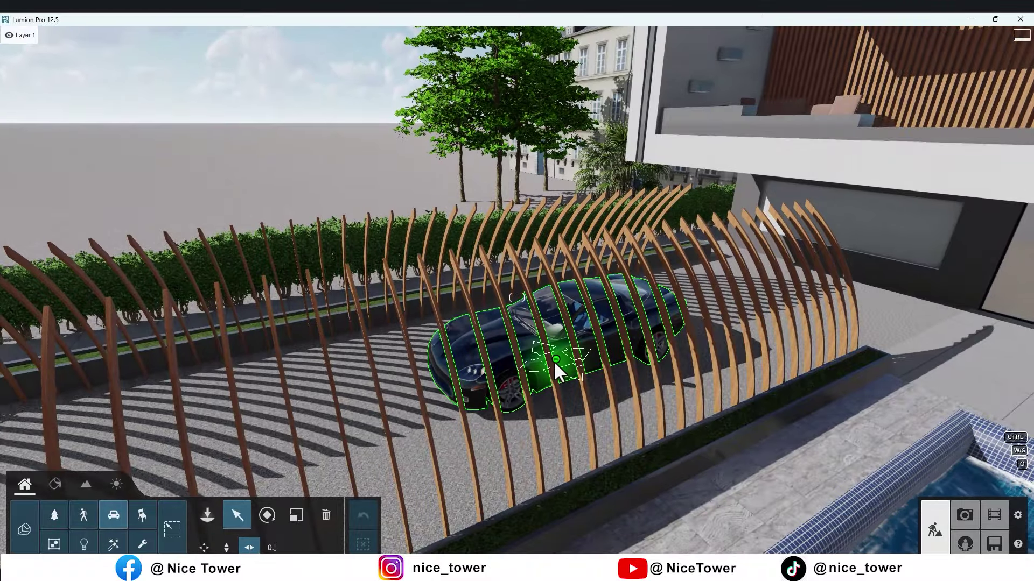
left_click_drag(555, 362, 675, 334)
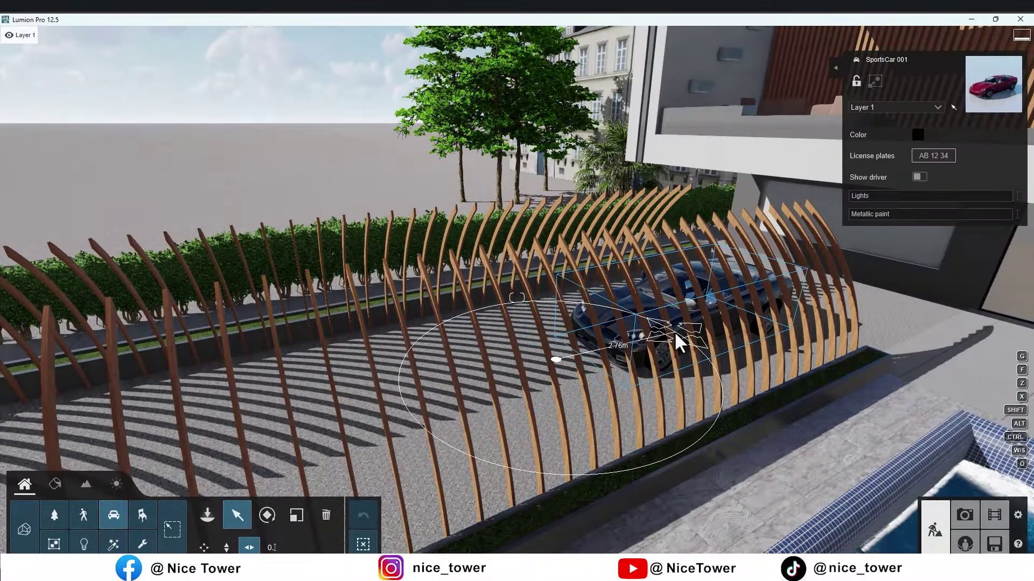
left_click(964, 515)
left_click(82, 495)
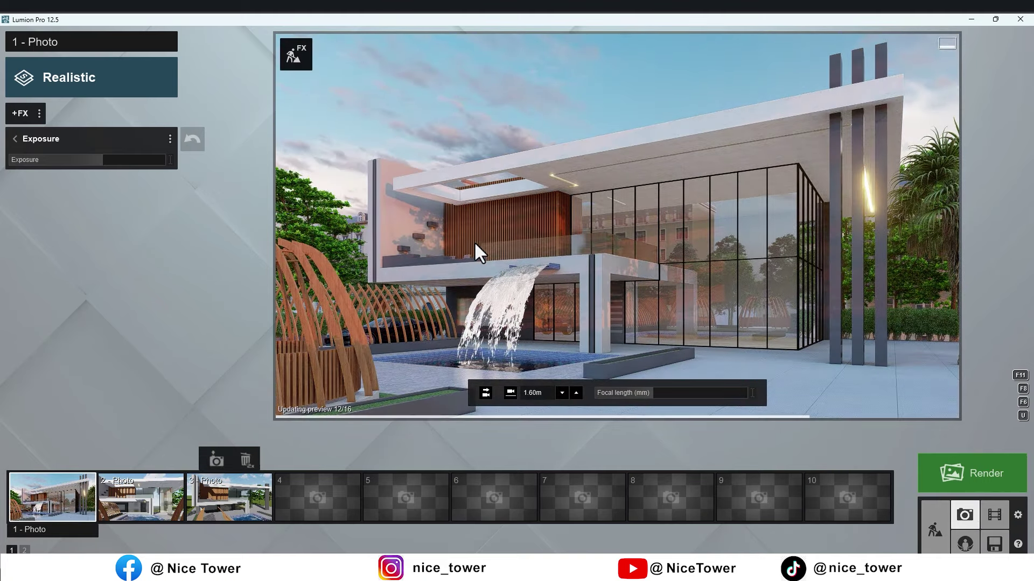
- Rotate photo 1's Real Skies heading to 23.4° and open the Shadow effect settings
left_click(27, 137)
left_click(71, 160)
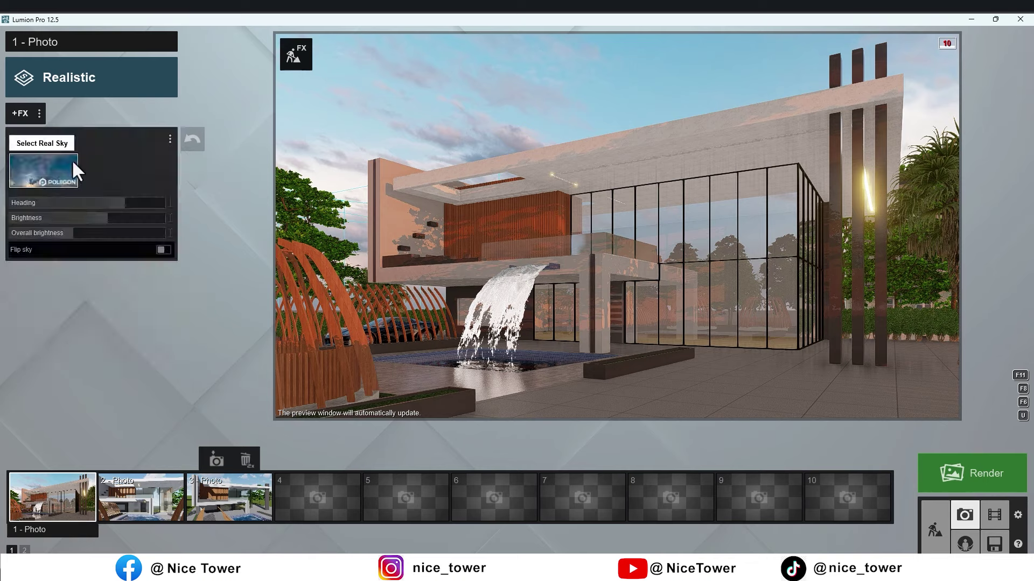
left_click_drag(109, 203, 98, 204)
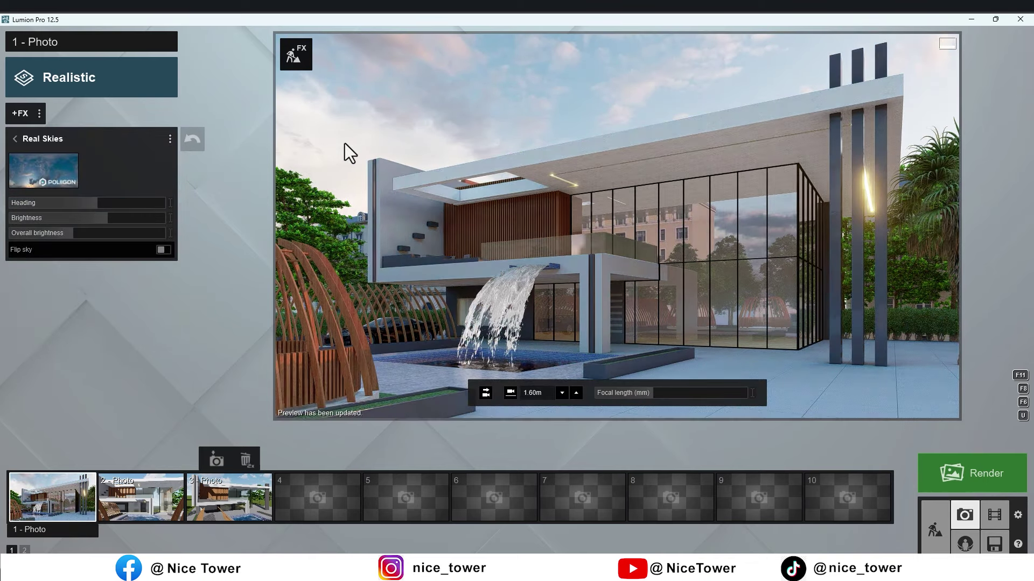
left_click(21, 142)
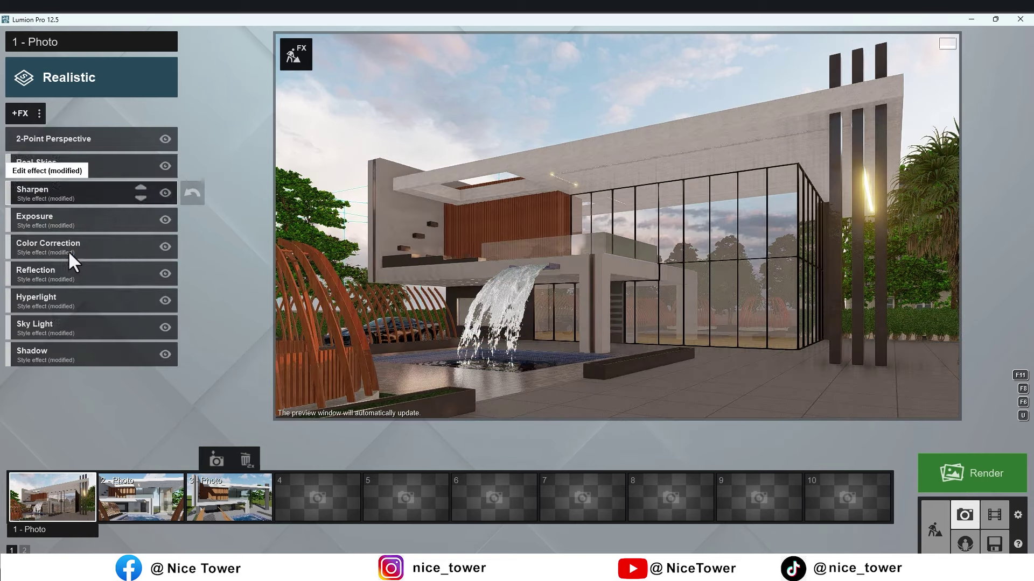
left_click(52, 352)
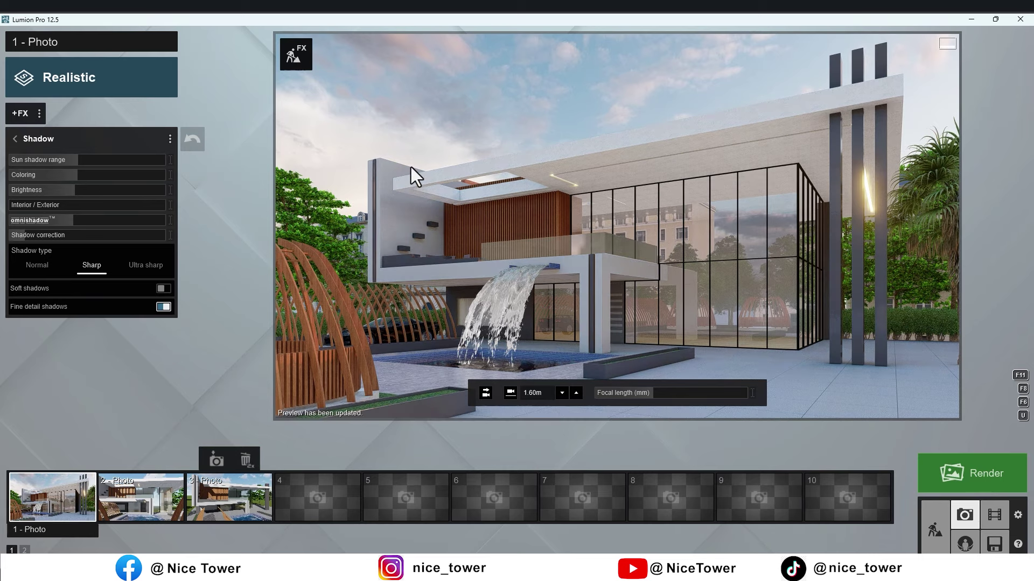
left_click(654, 392)
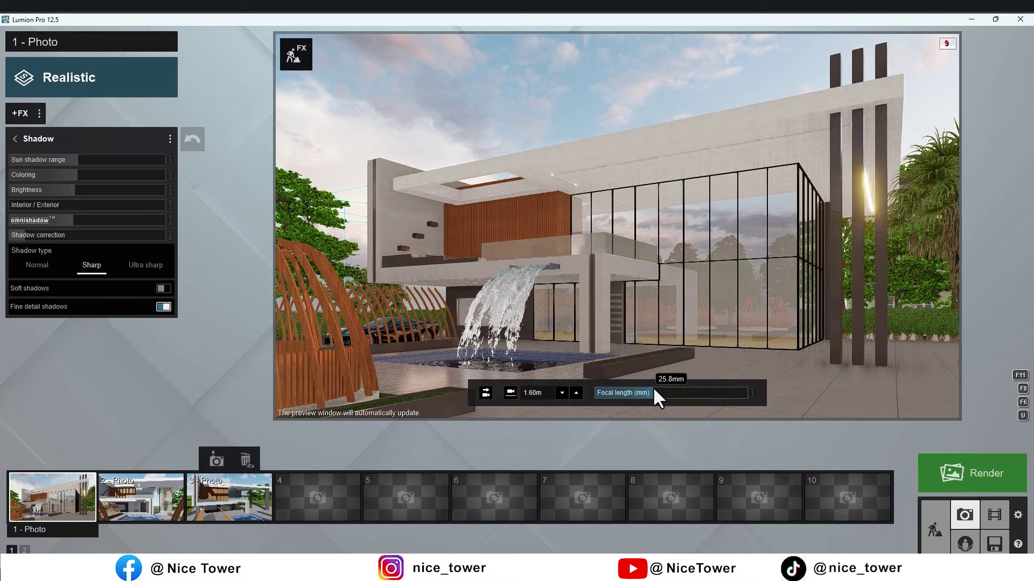
- Reframe an eye-level view of the villa facade, save it as Photo 1, and return to Build mode
left_click_drag(664, 392, 655, 390)
key("s")
key("e")
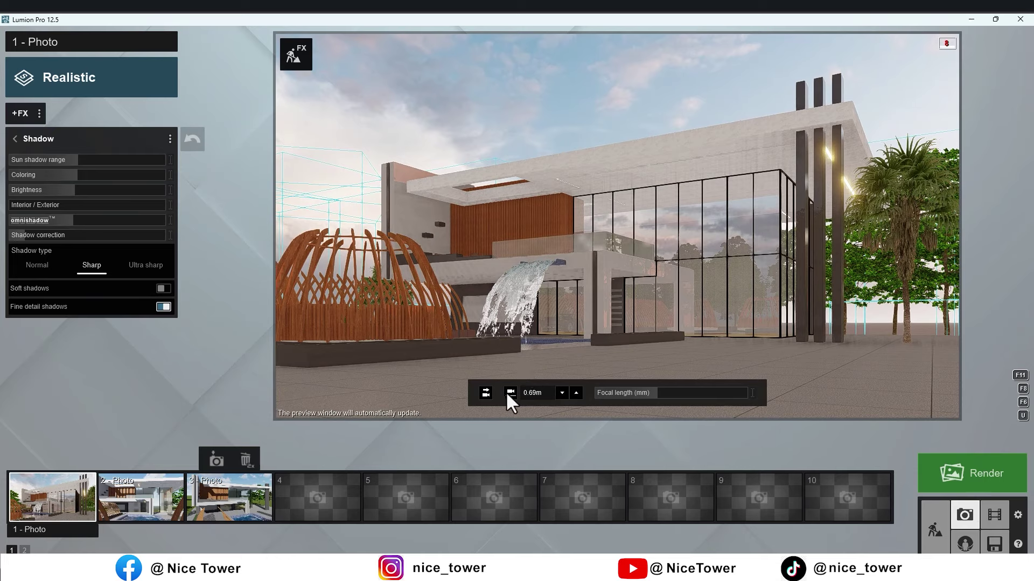
left_click(509, 393)
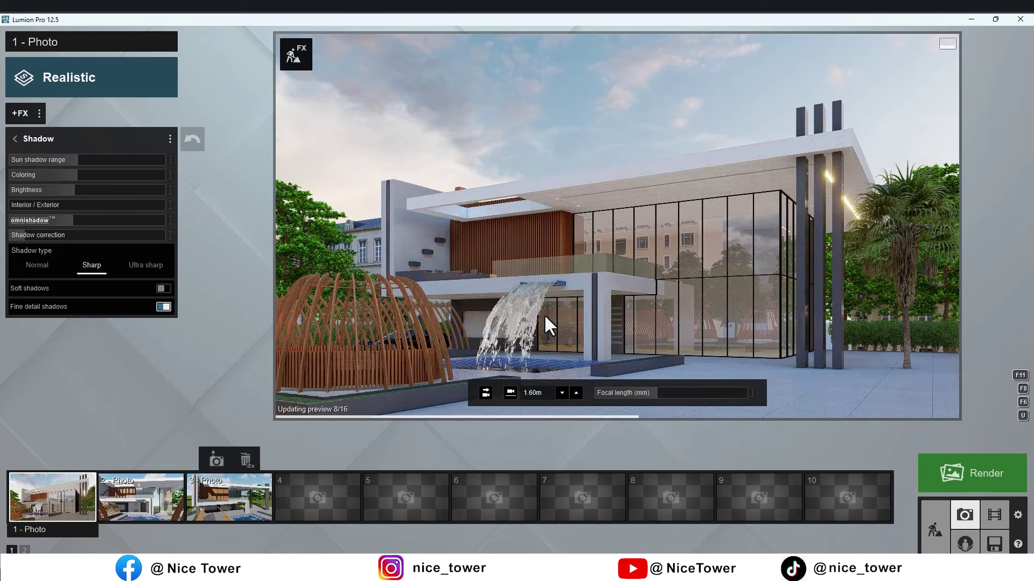
right_click_drag(571, 298, 617, 227)
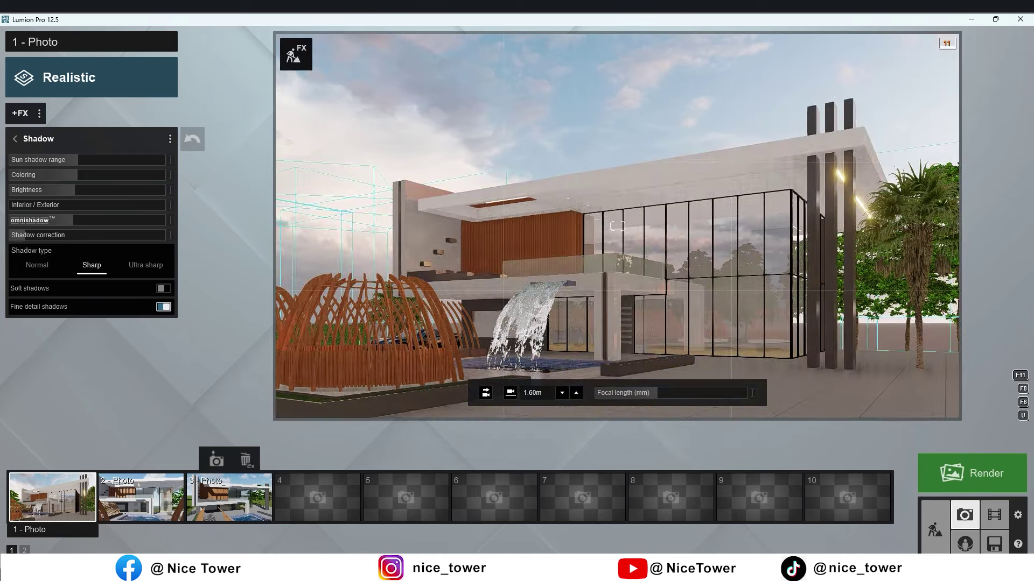
right_click_drag(571, 298, 568, 298)
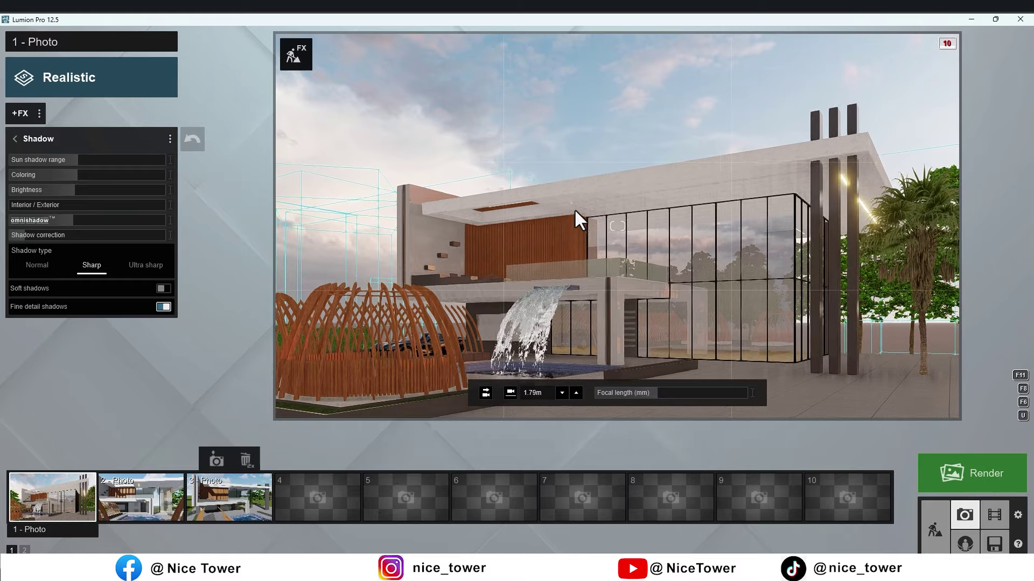
scroll(567, 220, "up", 3)
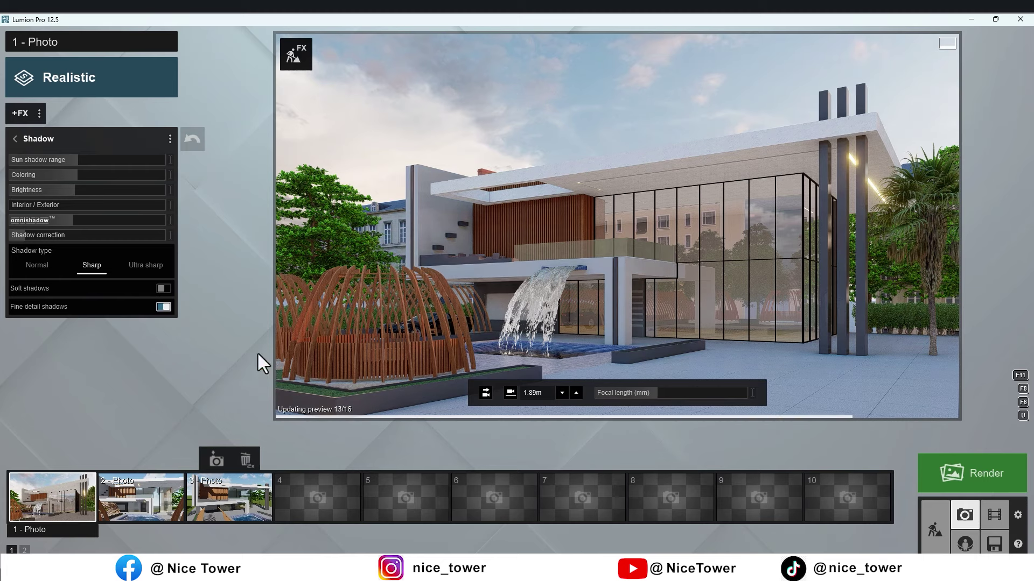
left_click(36, 462)
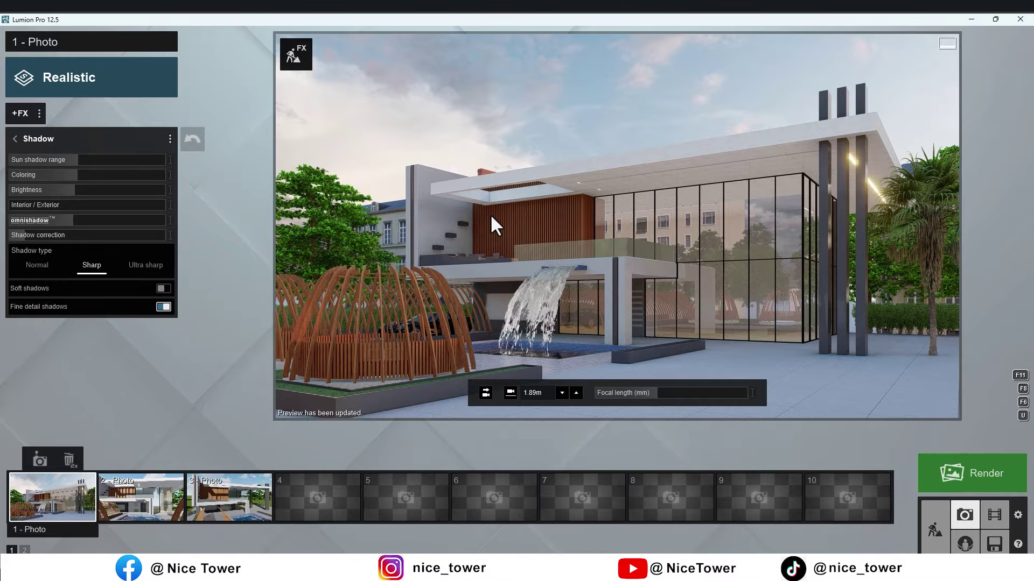
left_click(935, 530)
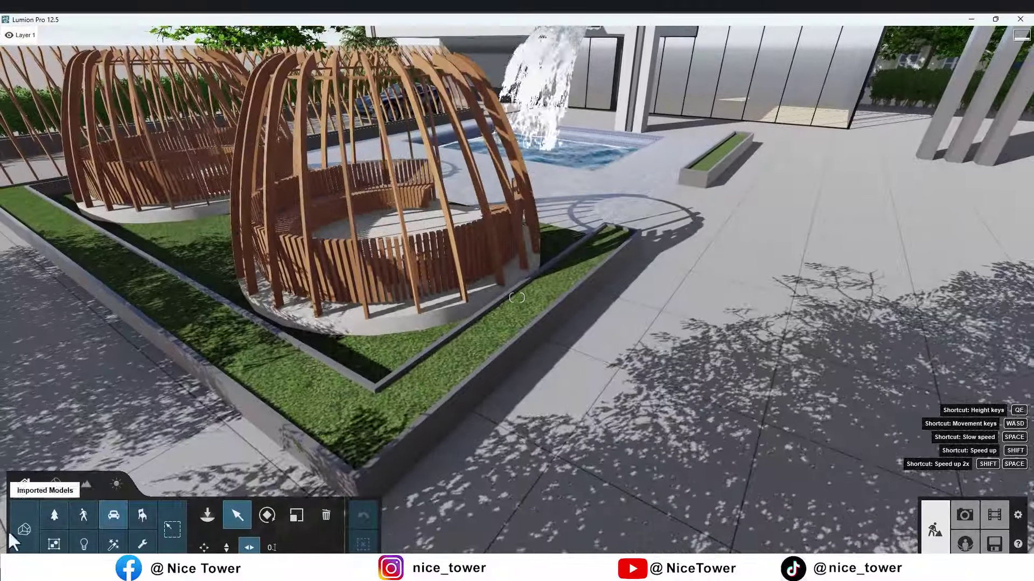
- Start a Mass placement line, swap the hedge for ChineseJuniper B8, thinned to four bushes
left_click(207, 515)
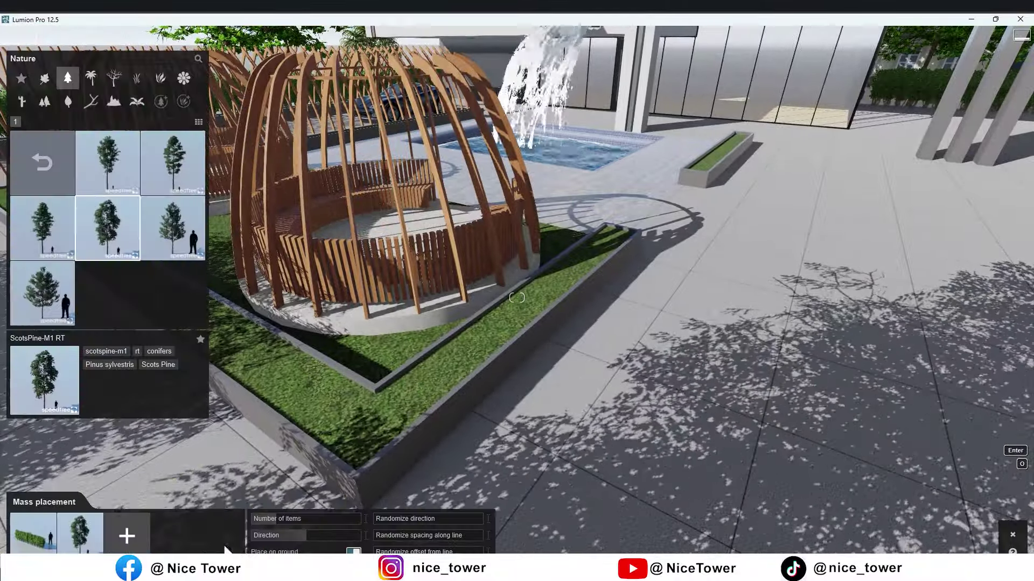
left_click(50, 521)
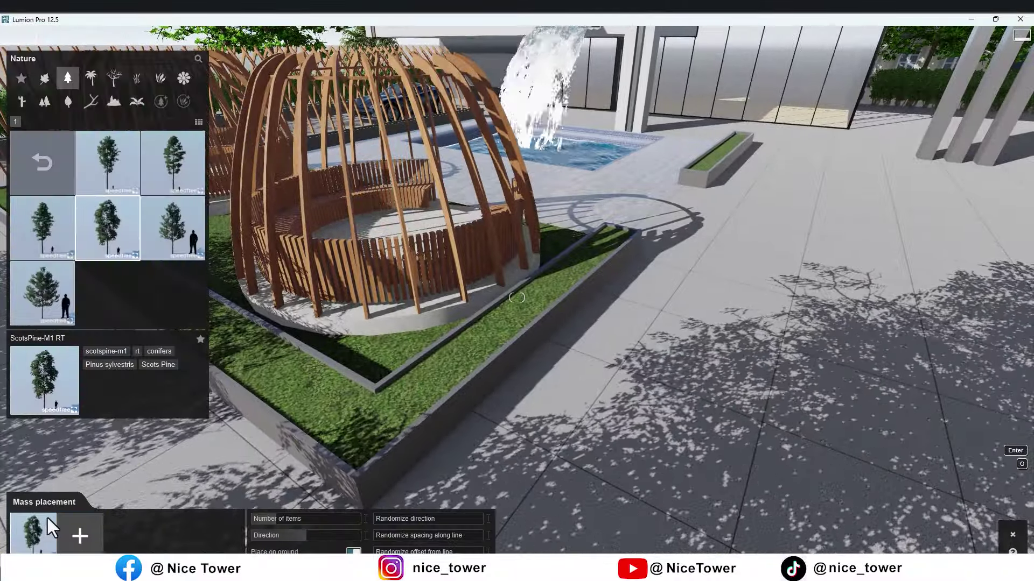
left_click(31, 83)
left_click(27, 122)
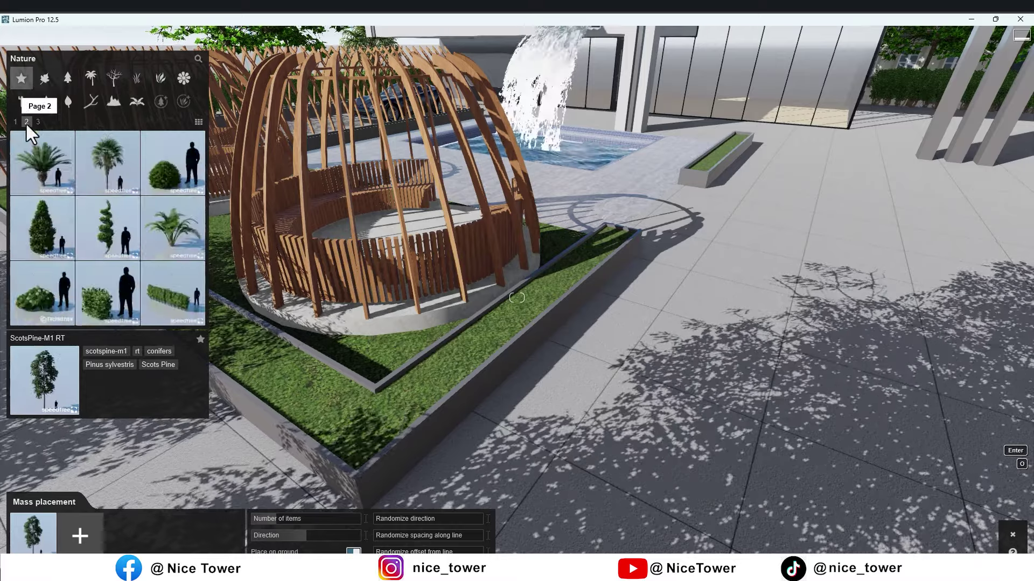
left_click(167, 177)
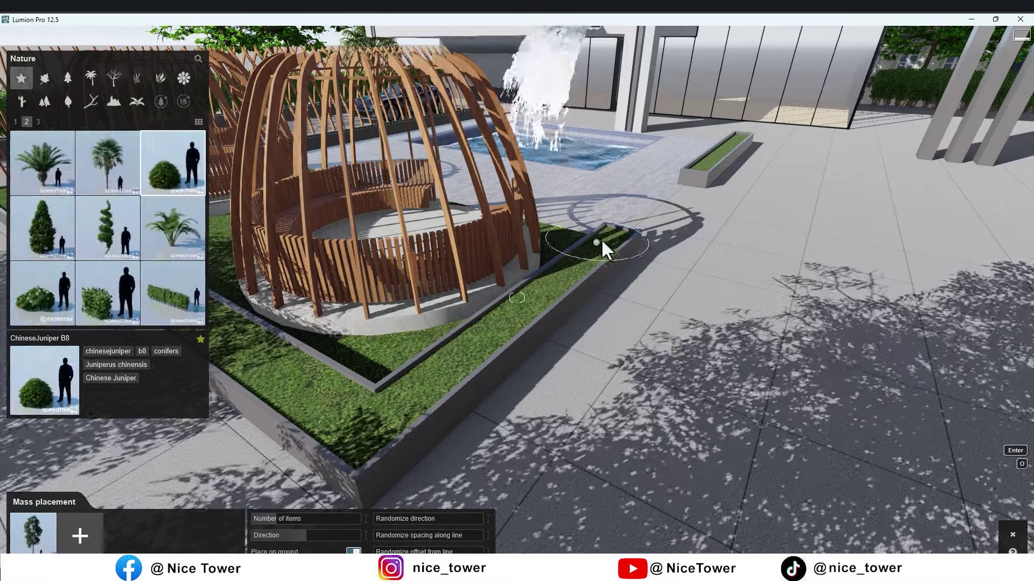
left_click(358, 445)
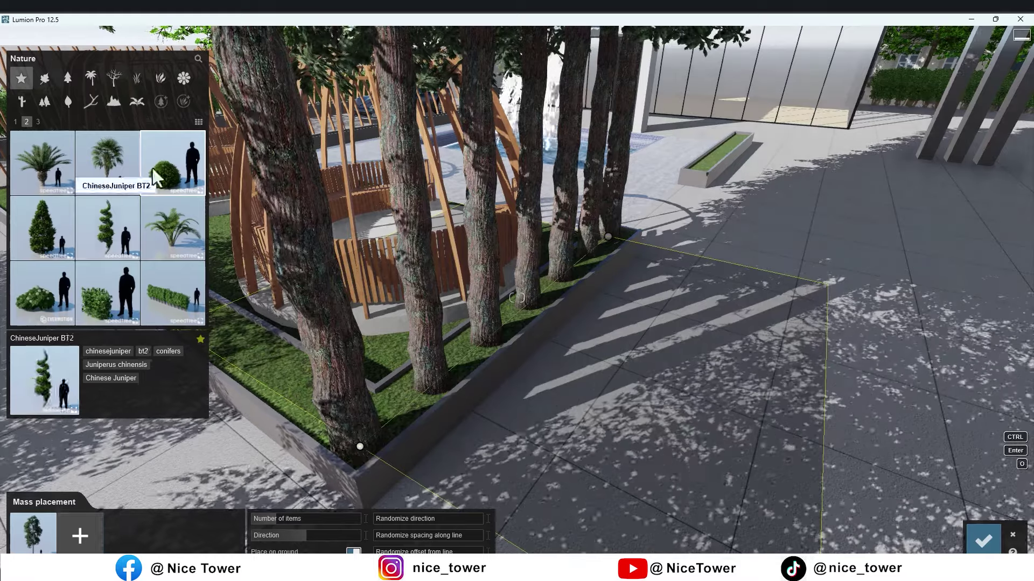
left_click(33, 533)
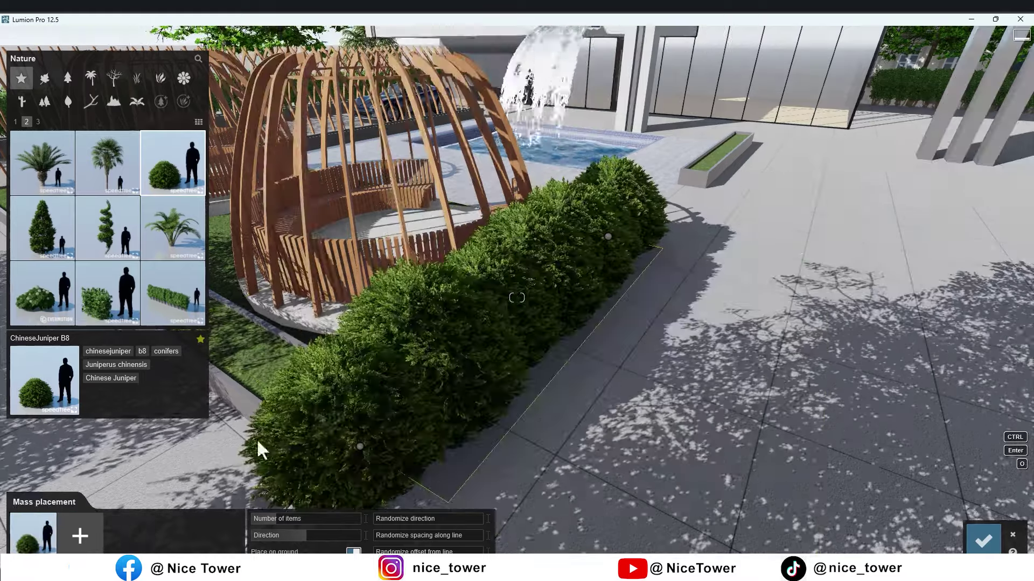
left_click_drag(277, 516, 266, 518, "shift")
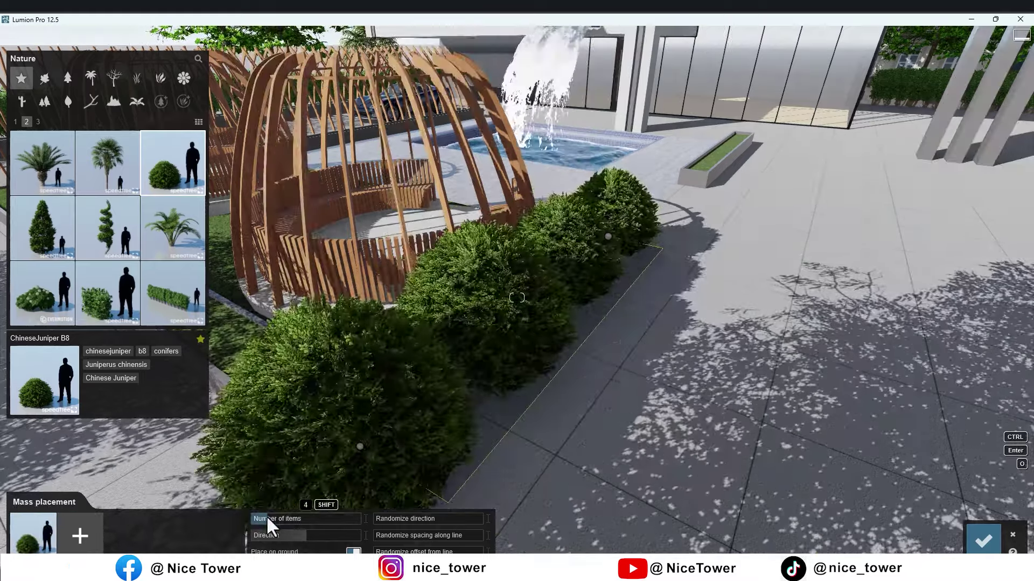
- Switch the row to Yaupon Holly 02 and extend it around the planter's far end
left_click(38, 122)
left_click(161, 167)
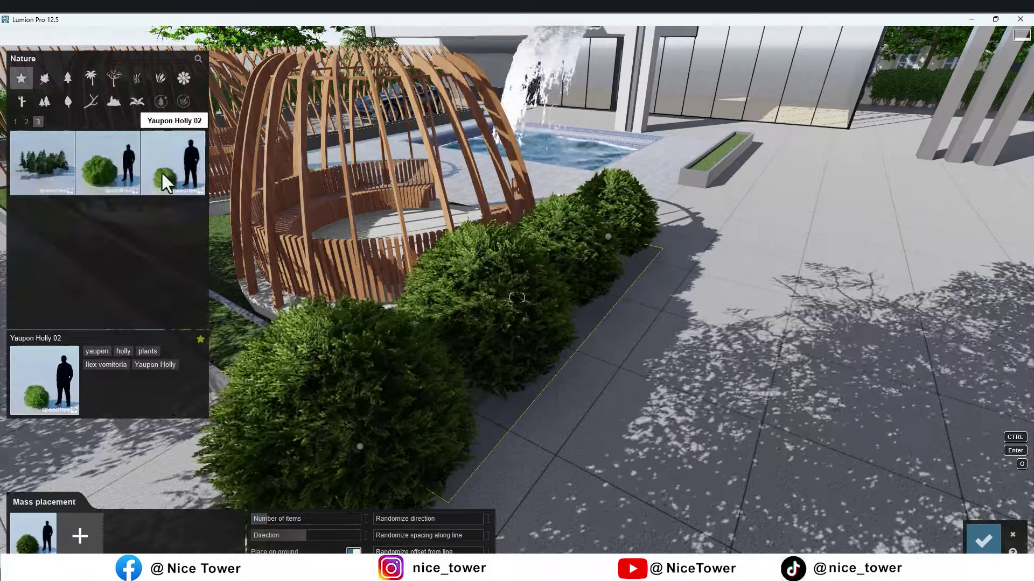
left_click(91, 544)
double_click(44, 529)
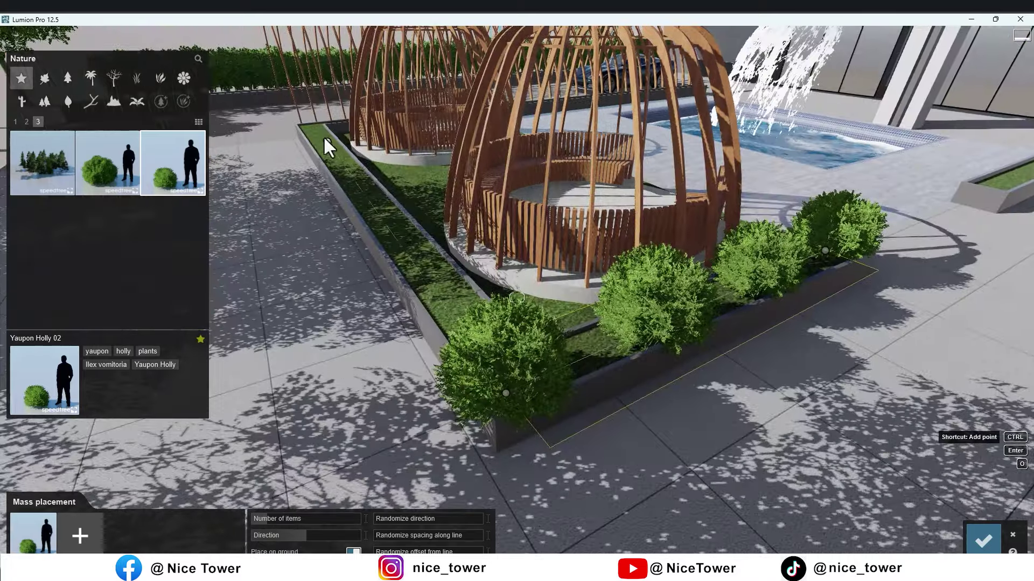
left_click(314, 128, "ctrl")
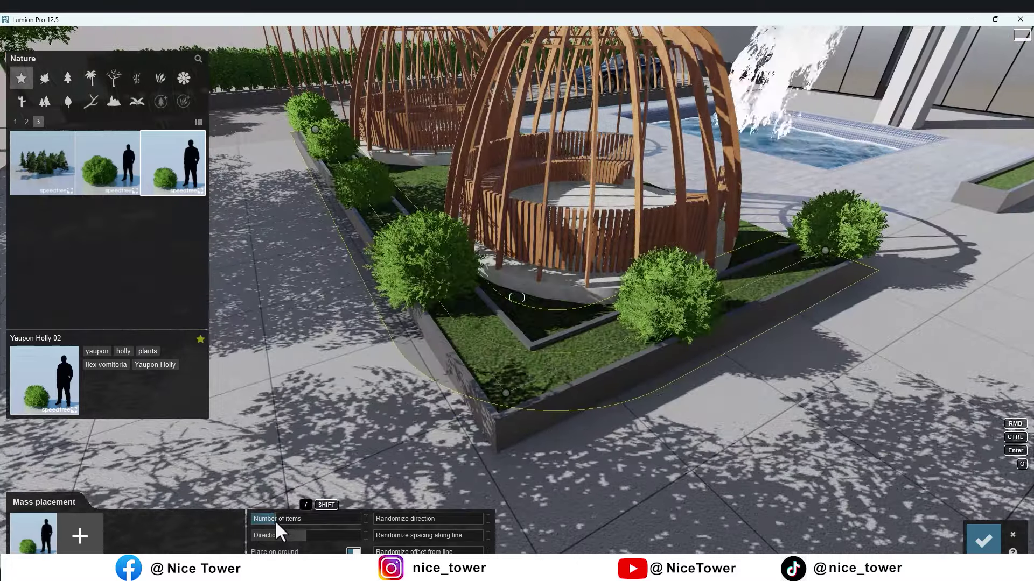
right_click_drag(595, 370, 485, 369)
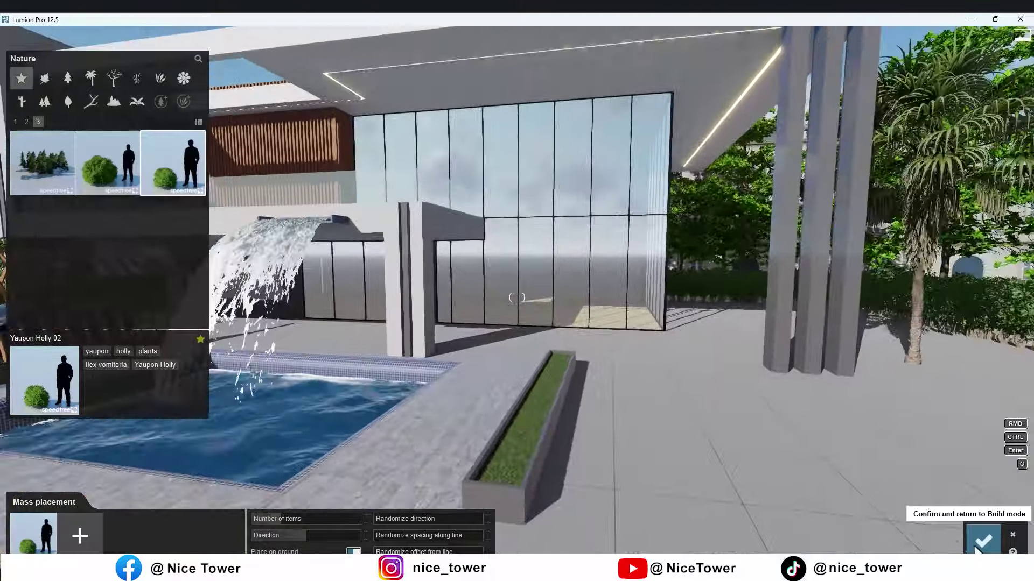
- Commit the pergola bush row and add two more Yaupon Holly bushes to the poolside planter
left_click(983, 538)
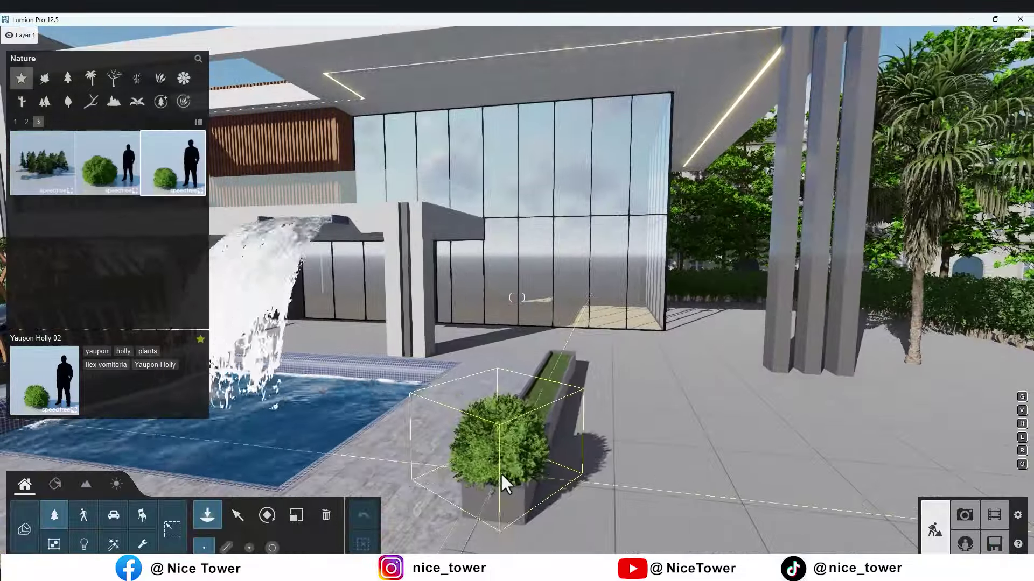
left_click(554, 366)
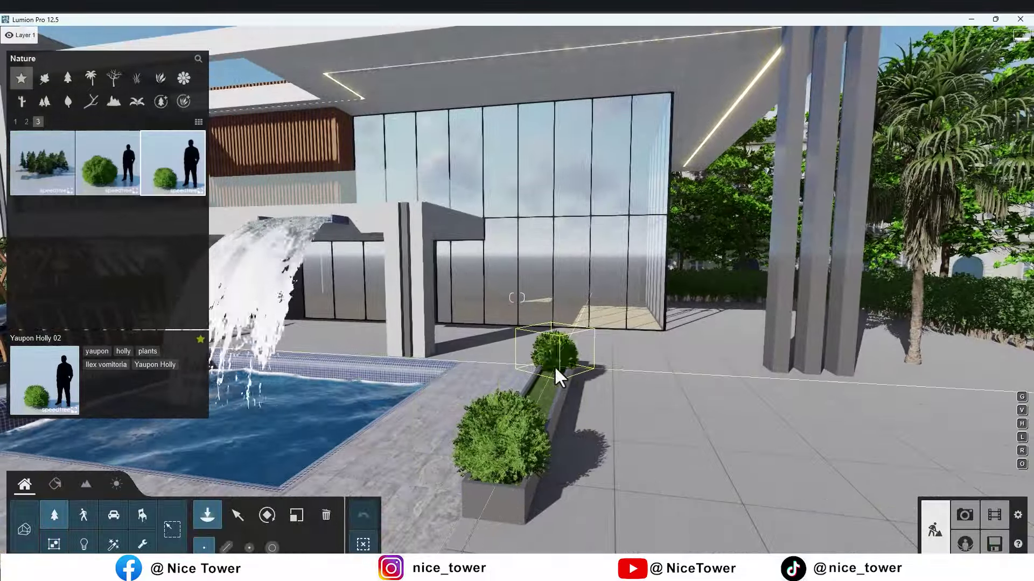
left_click(536, 400)
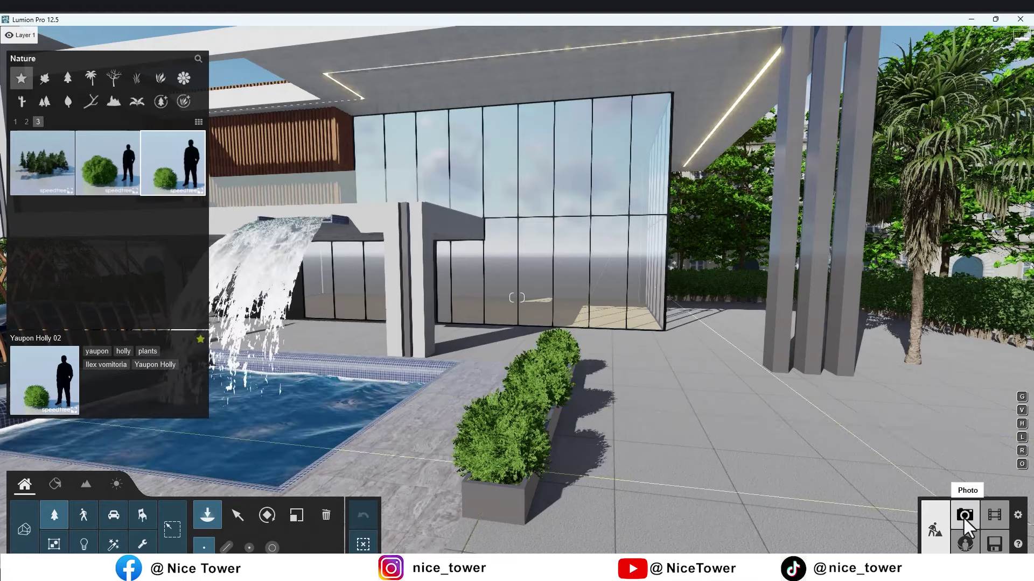
- Preview the planting from the Photo 1 camera, then return to Build near the pergola
left_click(965, 517)
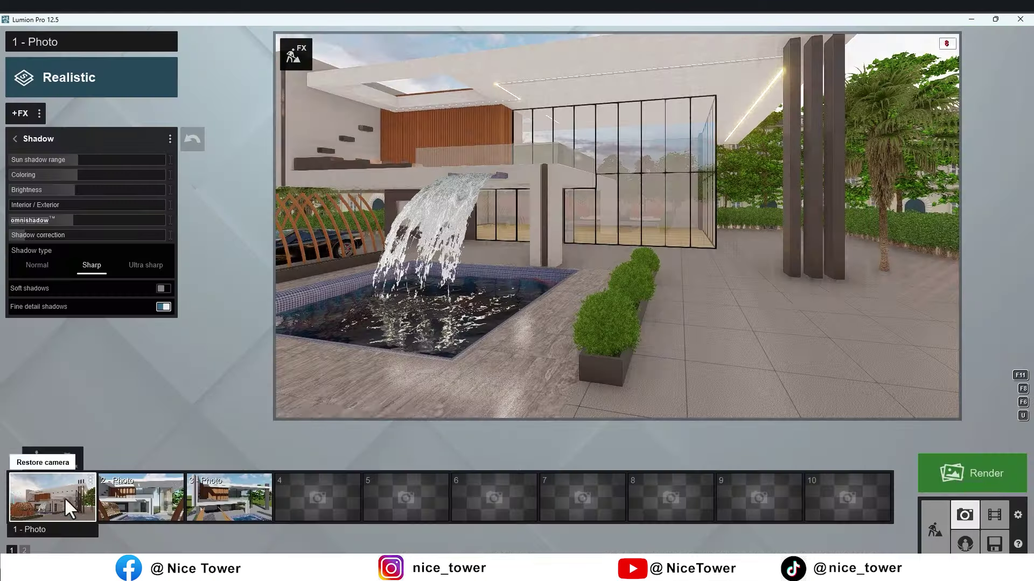
left_click(65, 498)
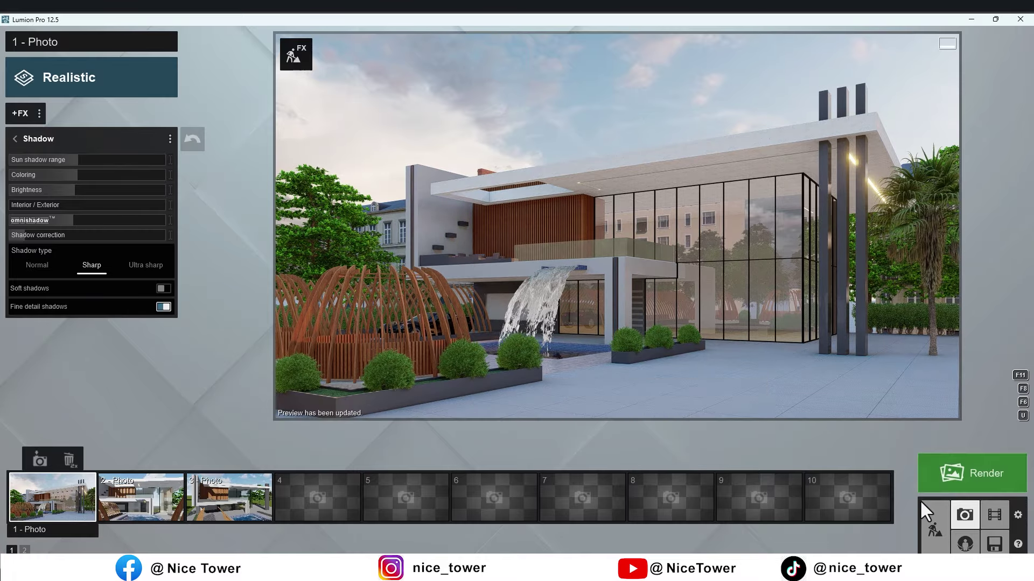
left_click(935, 530)
right_click_drag(349, 274, 301, 291)
key("w")
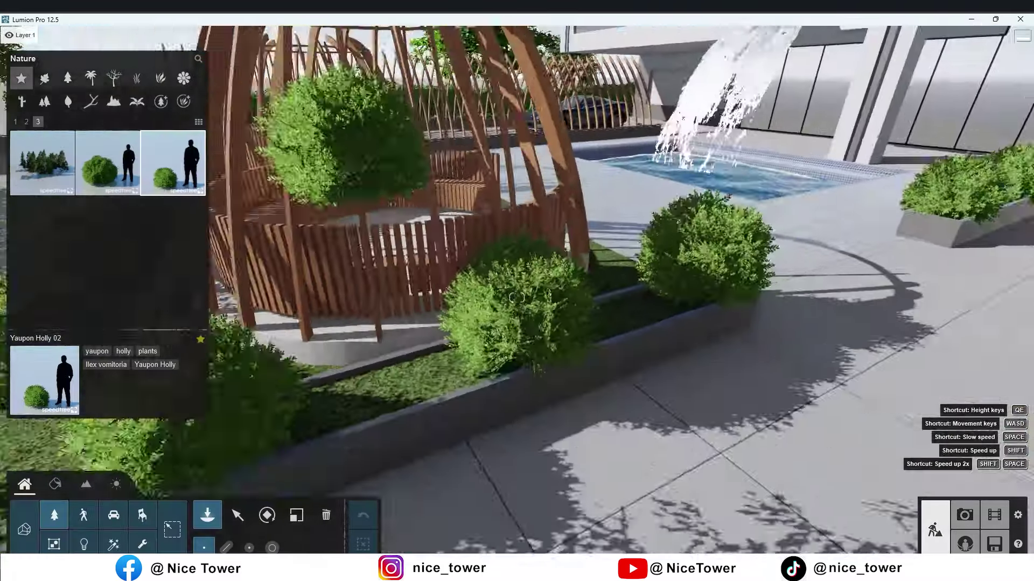
- Delete the bush beside the pergola and the middle bush in the poolside planter
key("s")
left_click(325, 516)
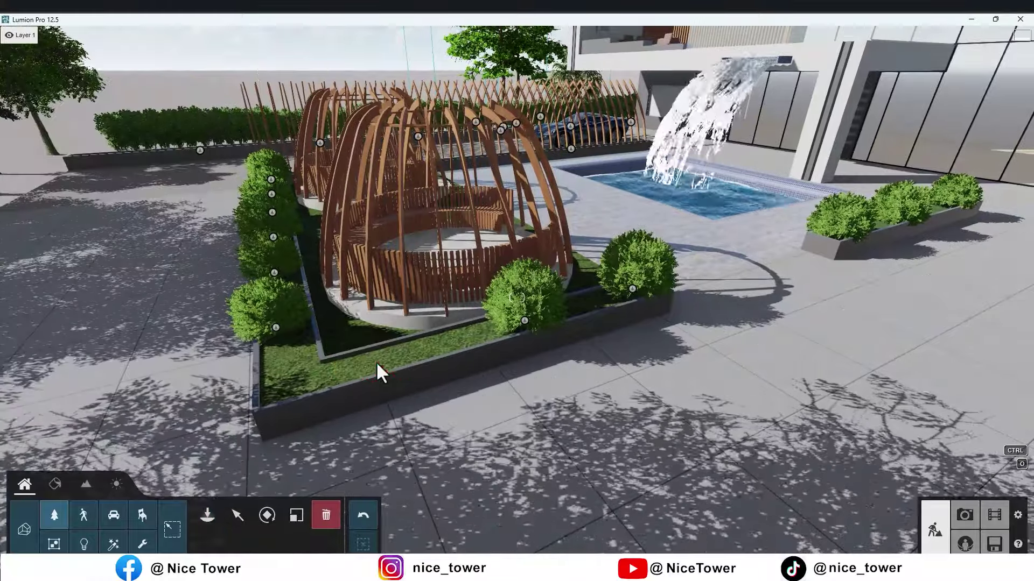
left_click(526, 318)
left_click(890, 224)
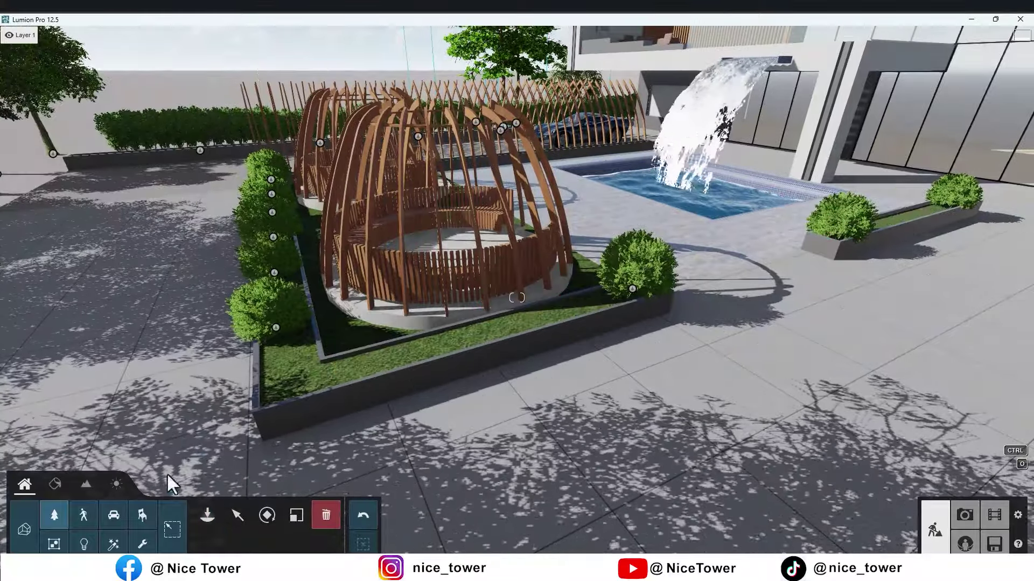
- Place CurlyPalmSmall 001 palms by the pergola and right planter, plus a Chinese Juniper left
left_click(207, 515)
left_click(26, 121)
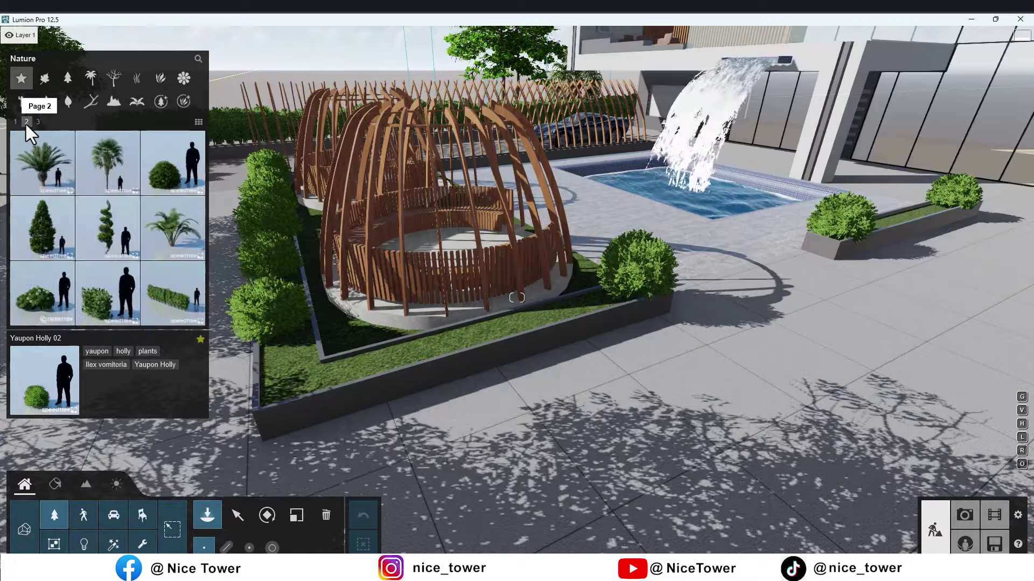
left_click(144, 225)
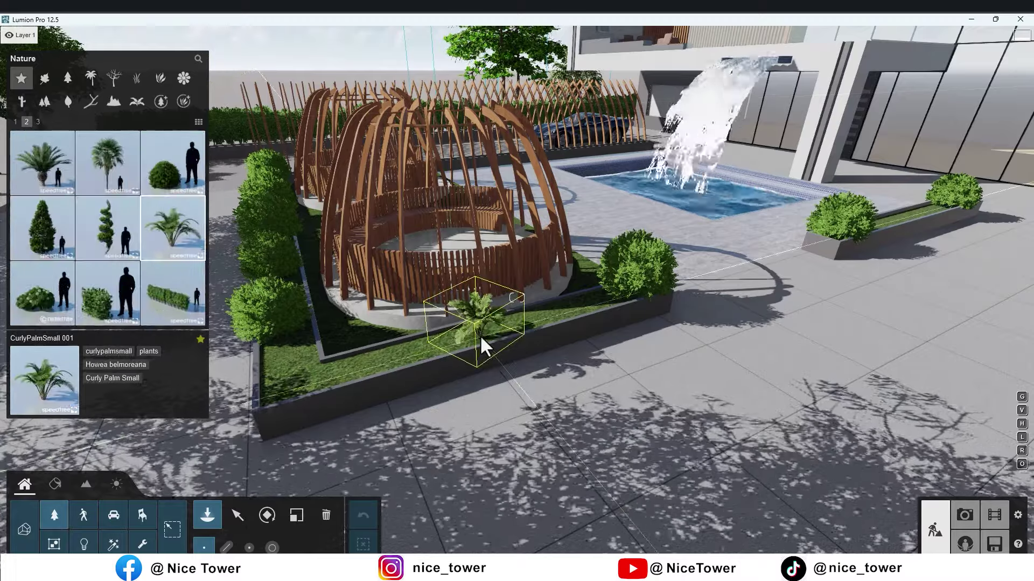
left_click(479, 335)
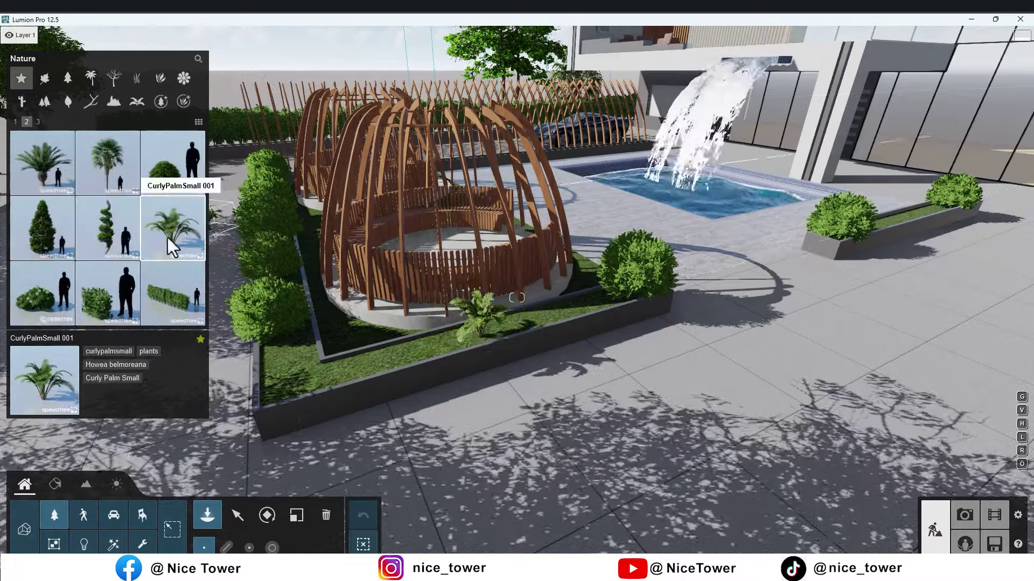
left_click(107, 229)
left_click(298, 386)
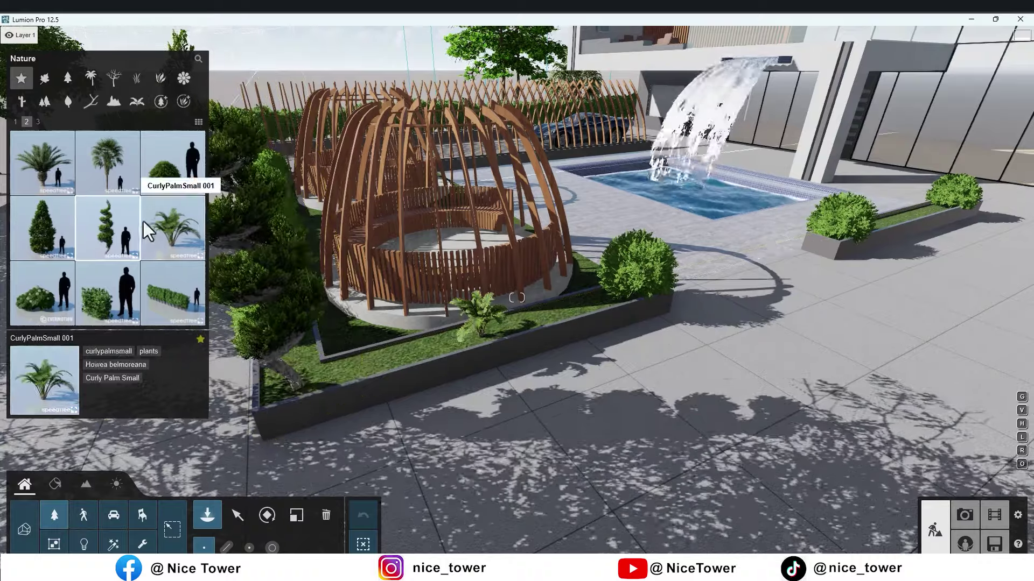
left_click(172, 226)
left_click(896, 218)
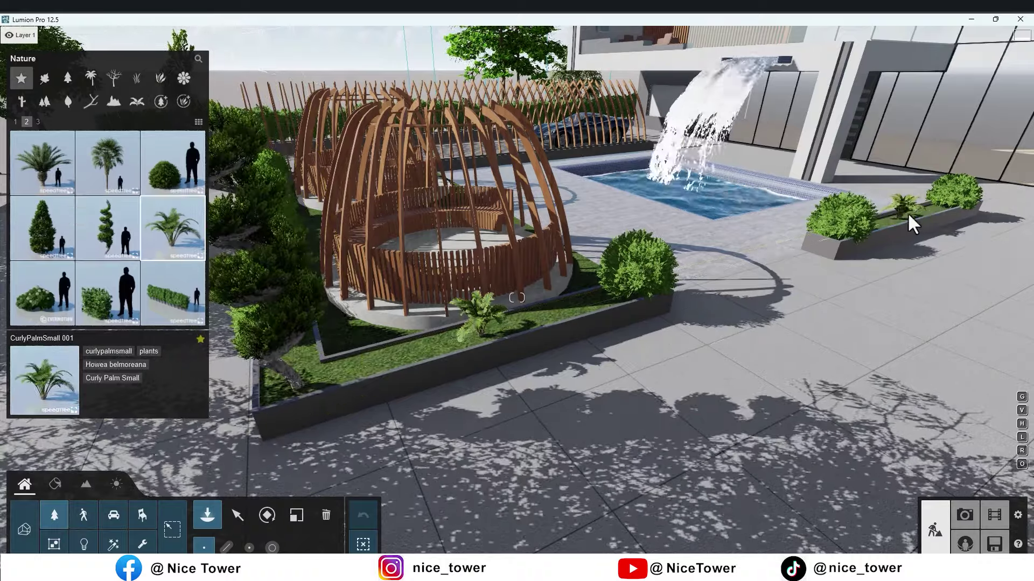
left_click(296, 515)
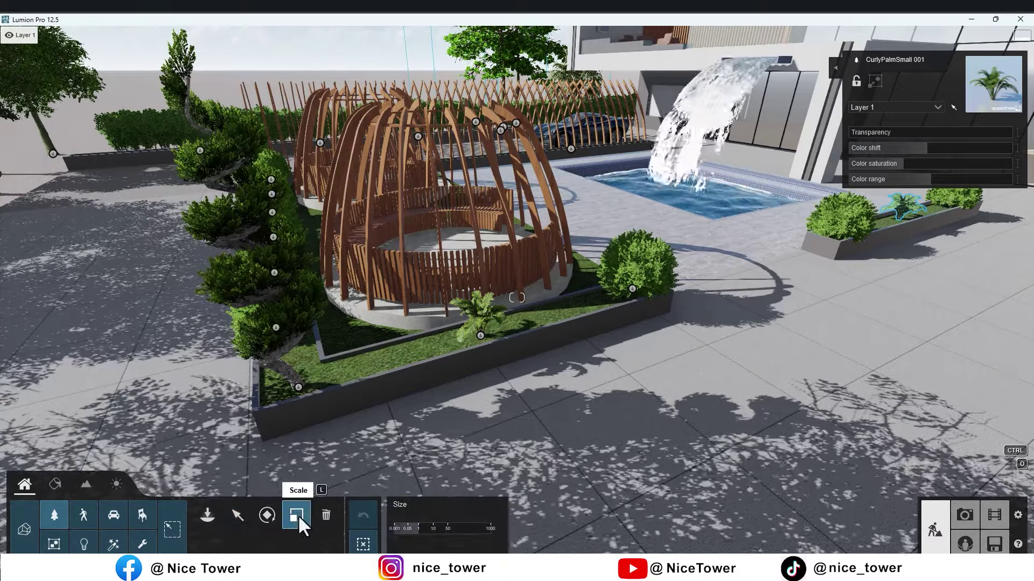
- Scale the curly palms by the house and gazebo to about 2.78x and 1.2x
left_click_drag(418, 526, 421, 532)
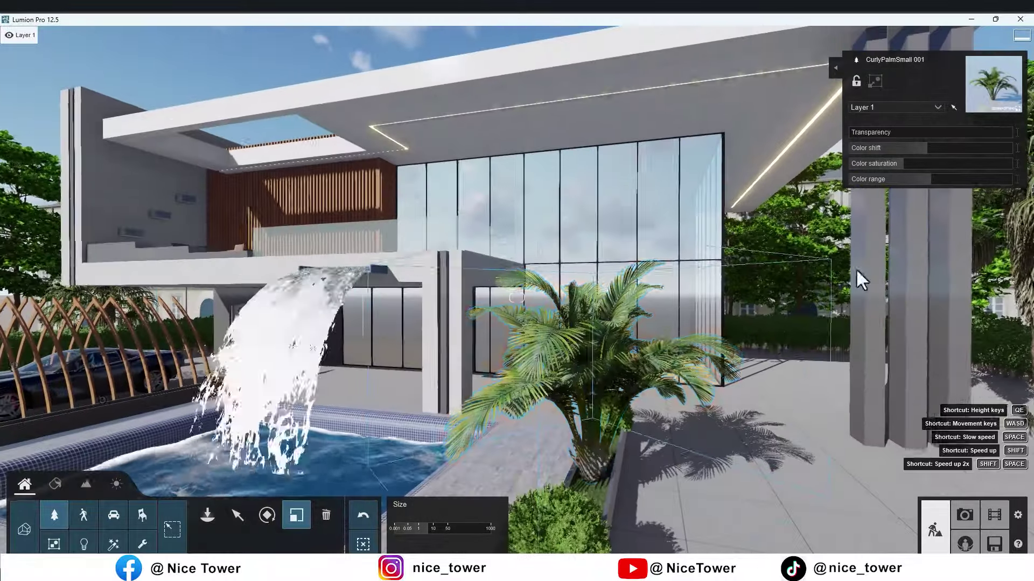
right_click_drag(418, 530, 416, 528)
left_click_drag(415, 527, 419, 528)
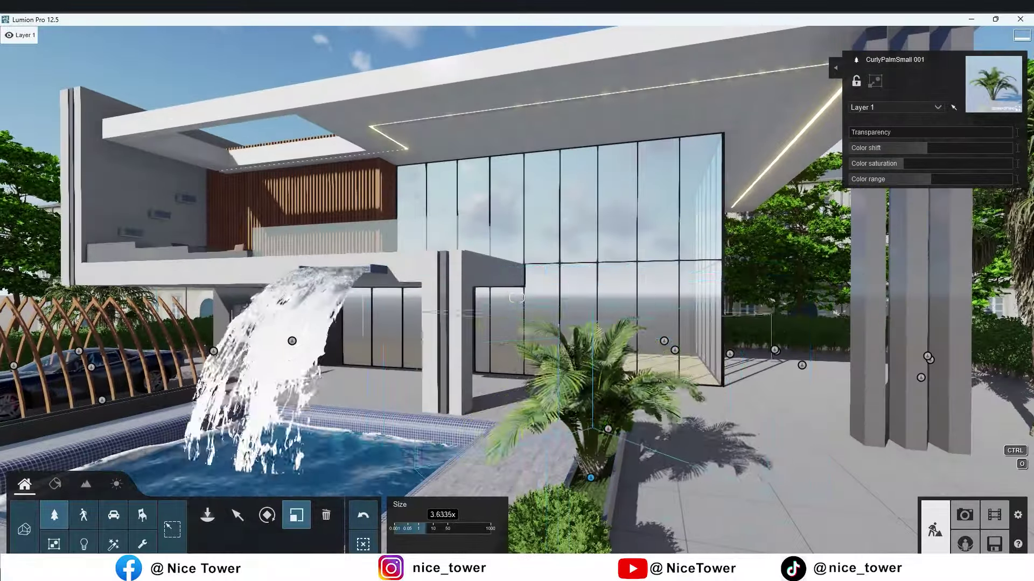
right_click_drag(418, 529, 418, 424)
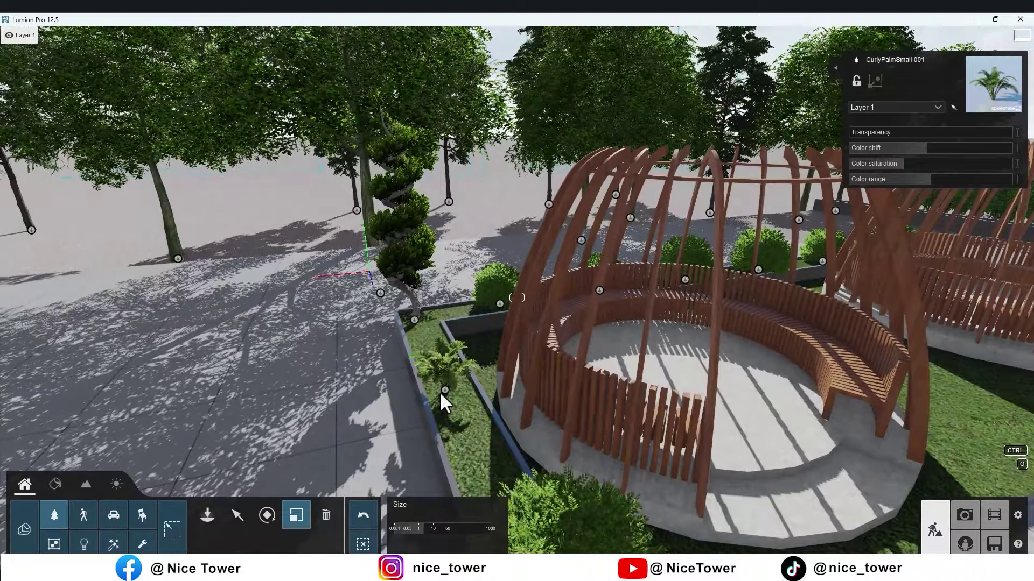
left_click(445, 390)
left_click_drag(418, 528, 420, 528)
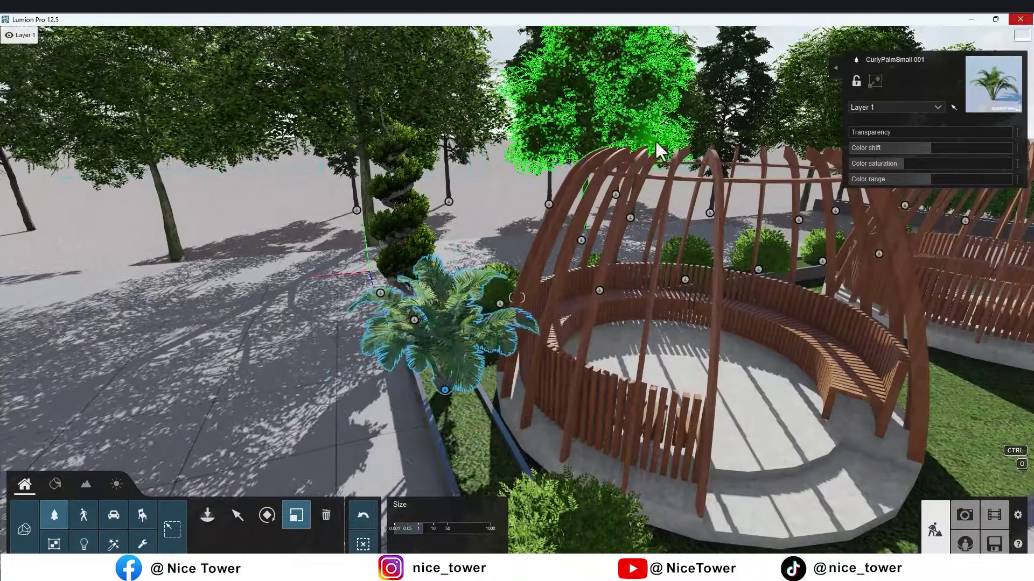
left_click(963, 516)
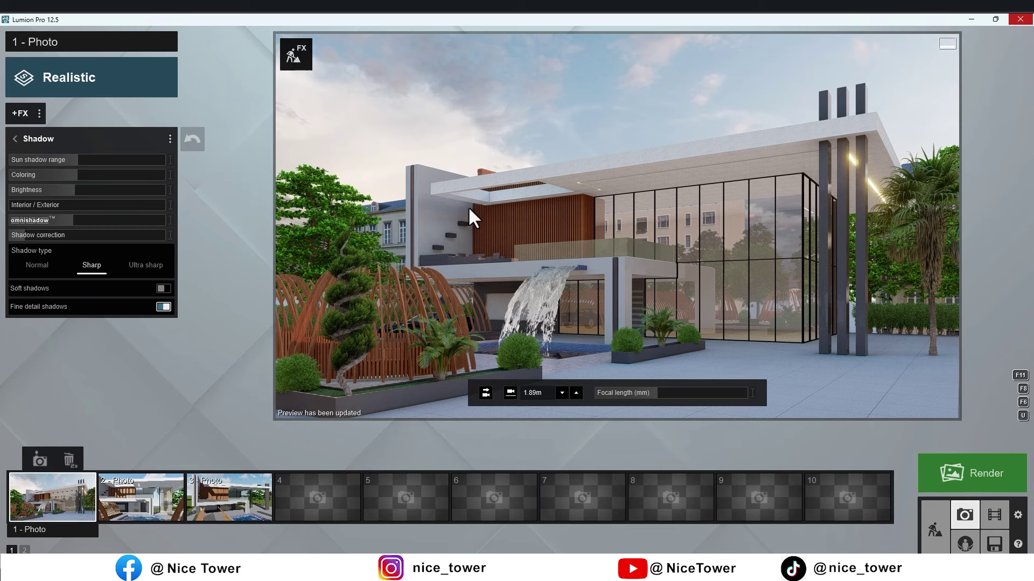
- Apply a dark Cloudy sky in the Real Skies effect and adjust its brightness
left_click(14, 139)
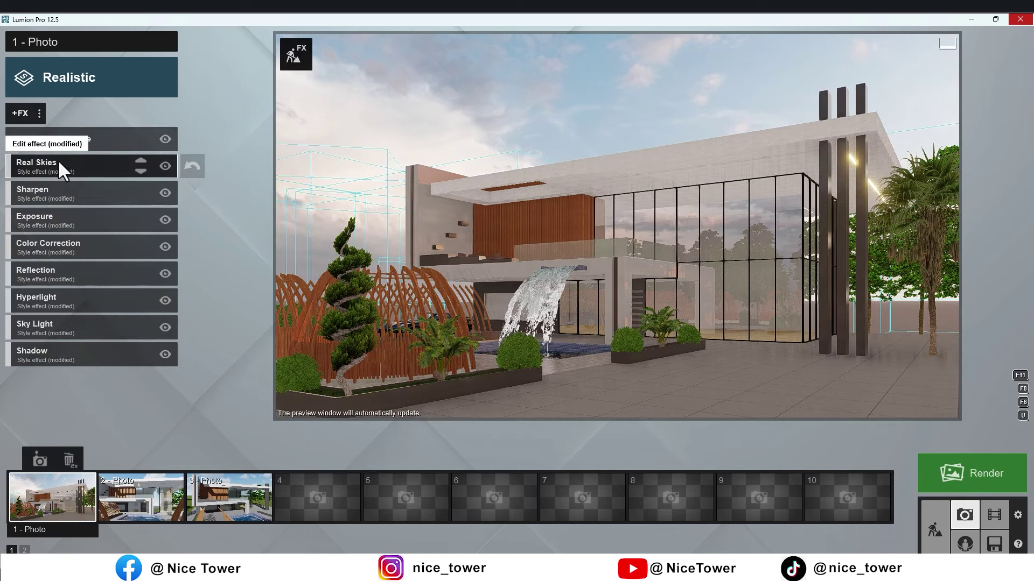
left_click(60, 162)
left_click(287, 128)
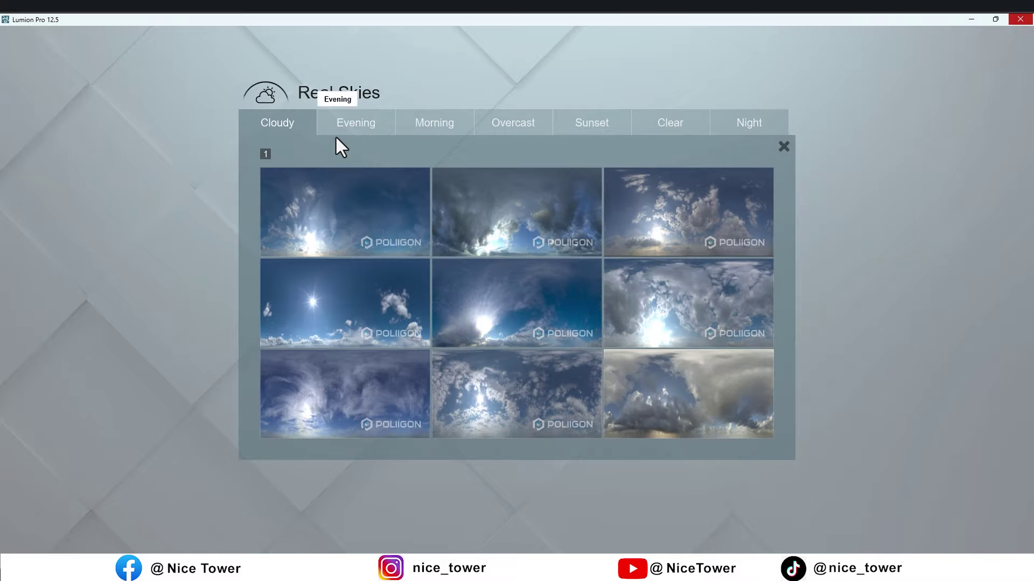
left_click(550, 208)
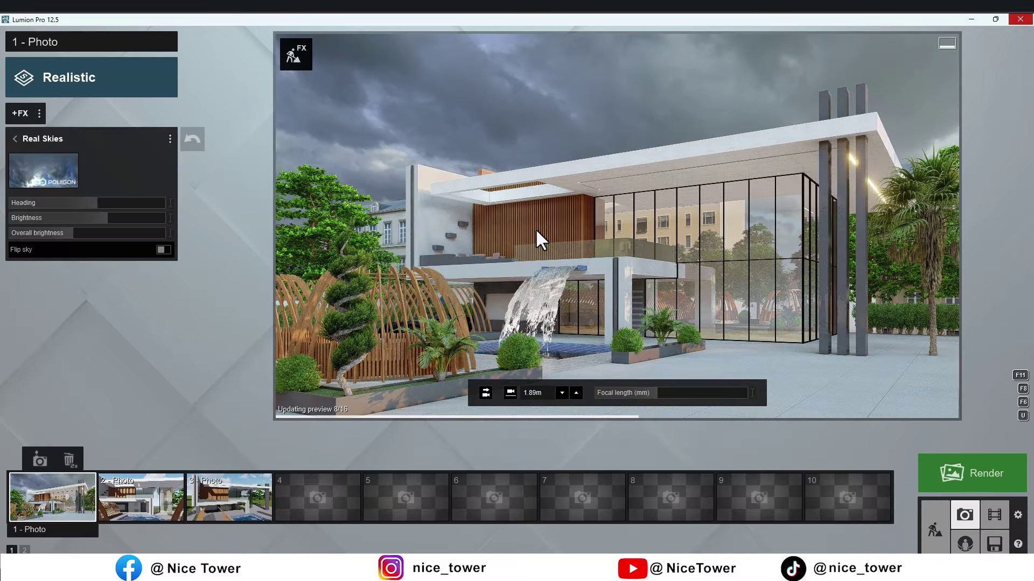
left_click(90, 218)
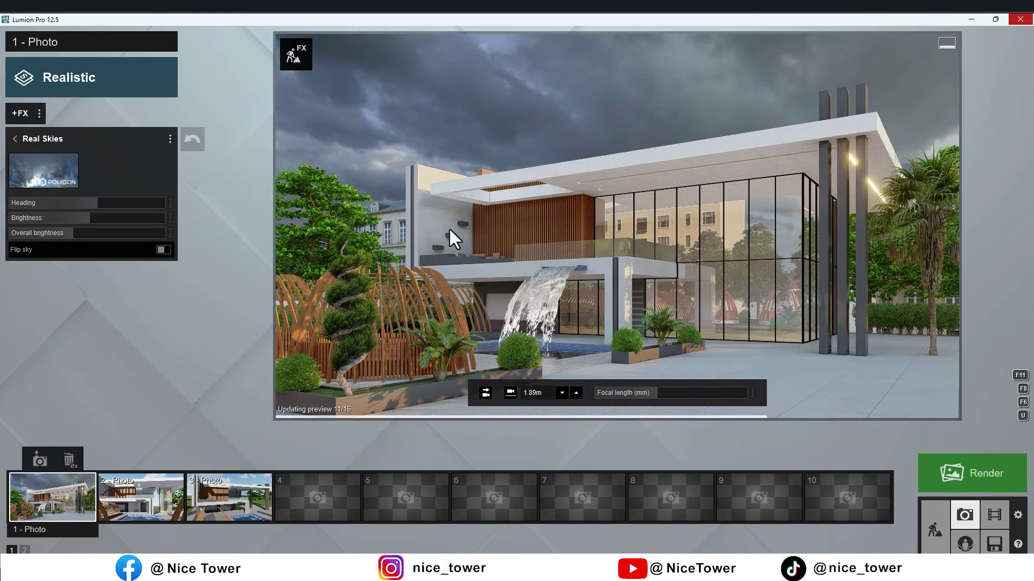
left_click_drag(79, 232, 147, 232)
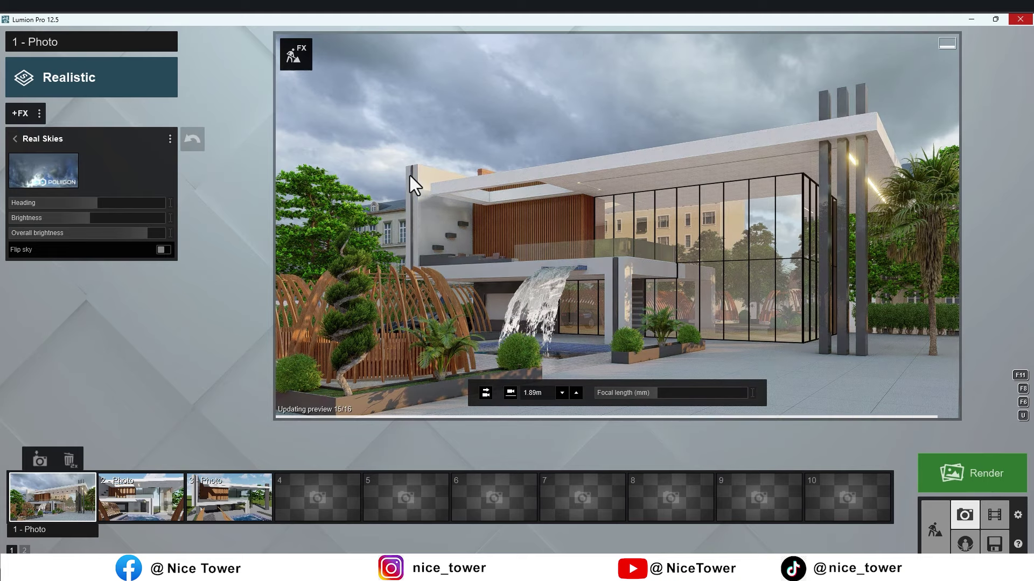
- Browse the sky categories and replace it with a Clear sky
left_click(63, 166)
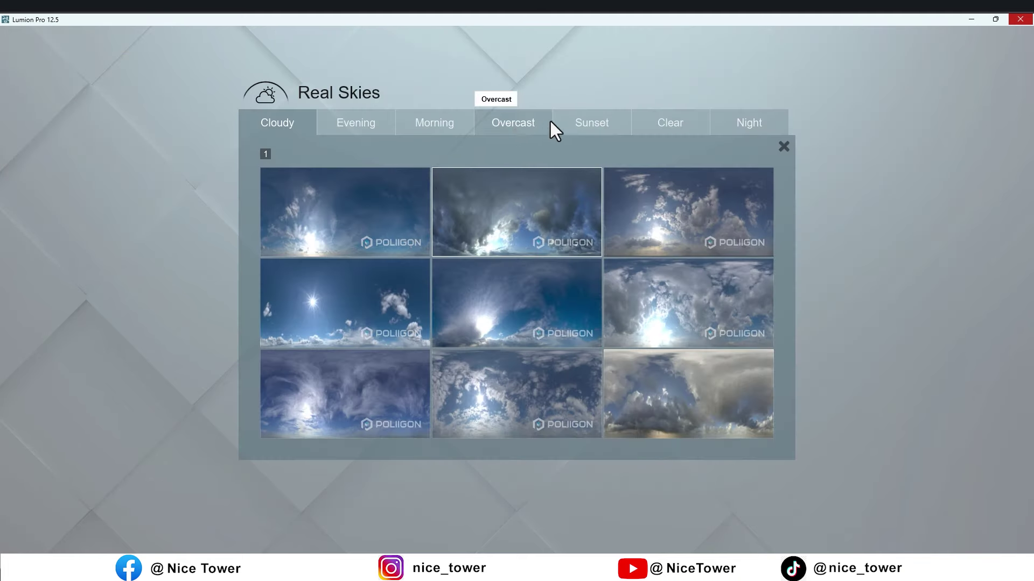
left_click(517, 124)
left_click(370, 127)
left_click(269, 129)
left_click(672, 131)
left_click(435, 243)
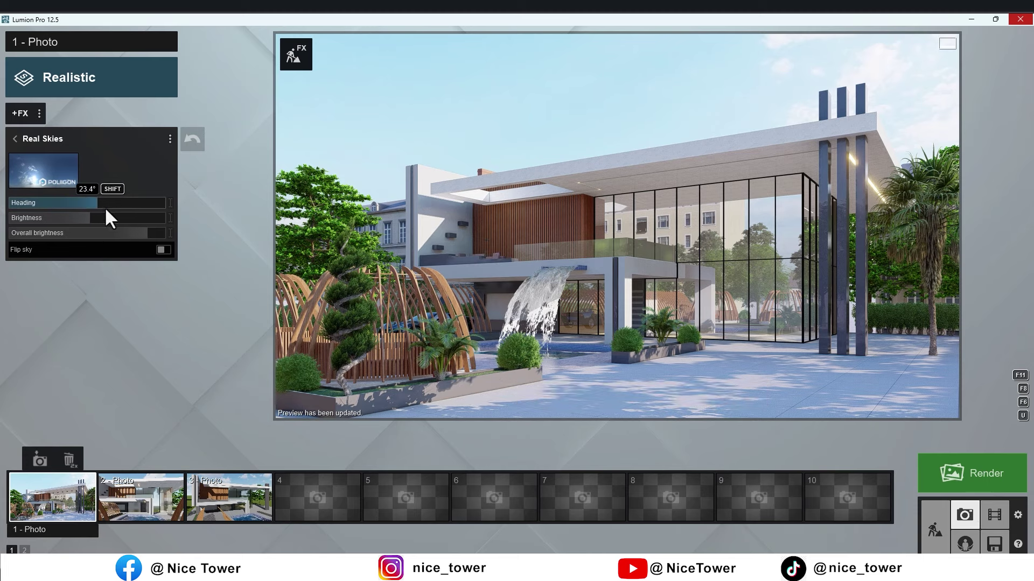
- Set the Real Skies heading to about 62.9°, overall brightness 1.4 and brightness 1.1
left_click_drag(105, 207, 82, 202)
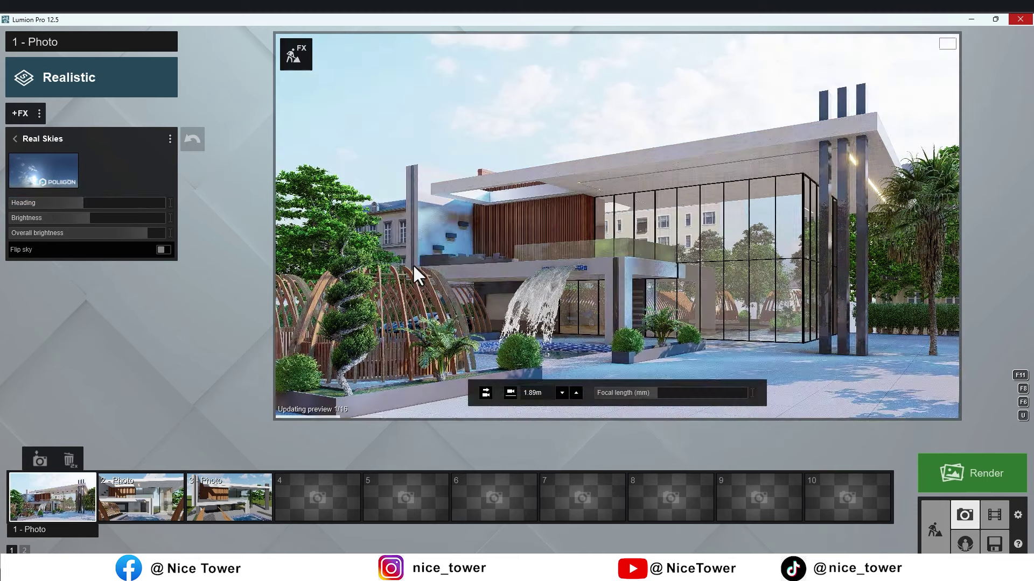
left_click_drag(76, 202, 121, 210)
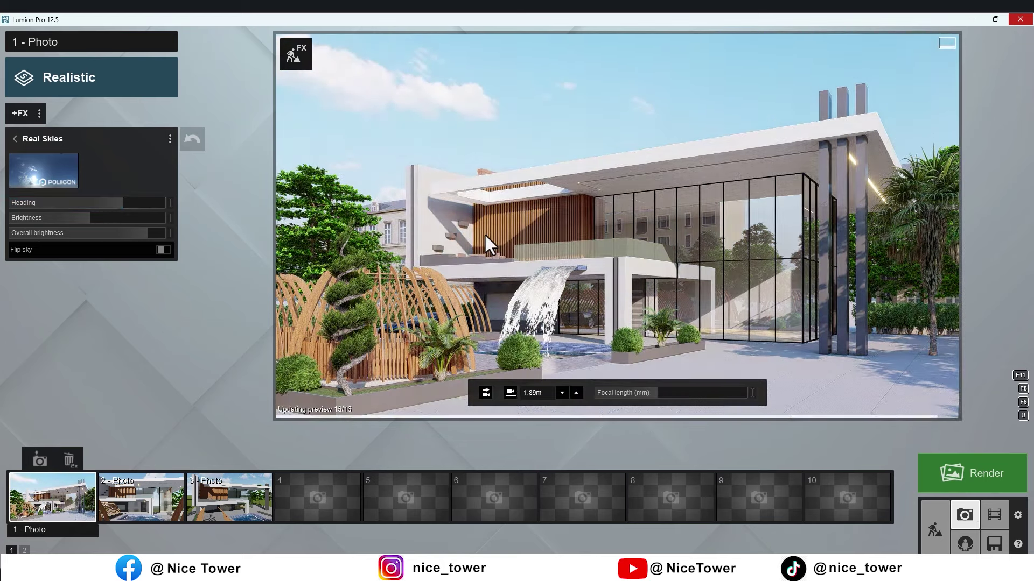
left_click_drag(119, 203, 115, 203)
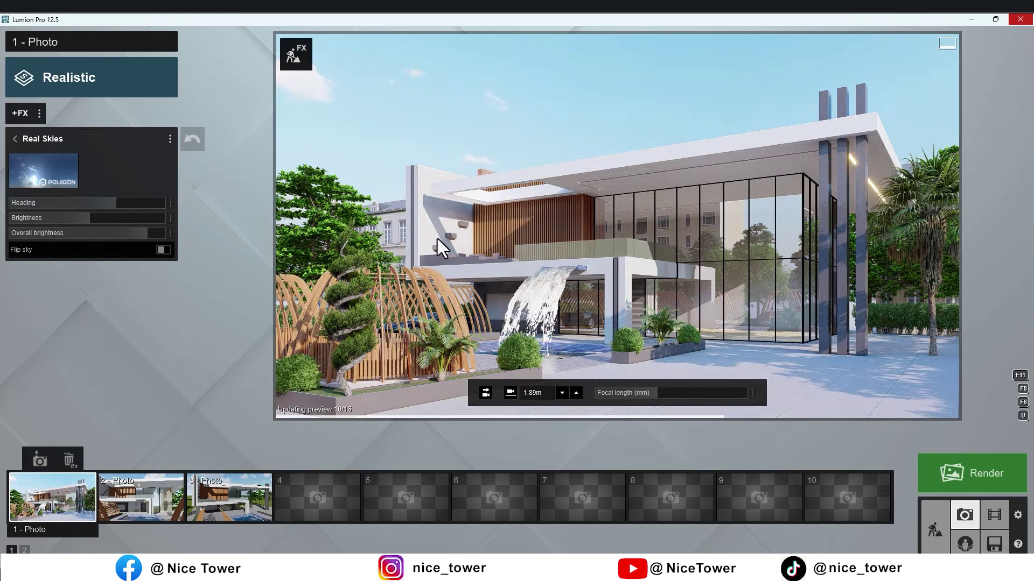
left_click_drag(121, 232, 40, 254)
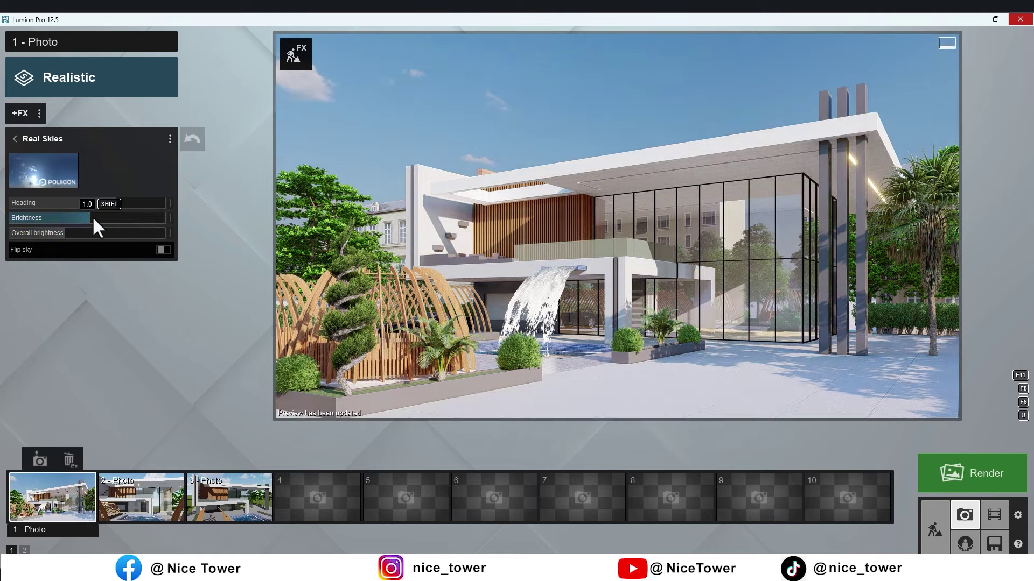
left_click_drag(92, 217, 111, 218)
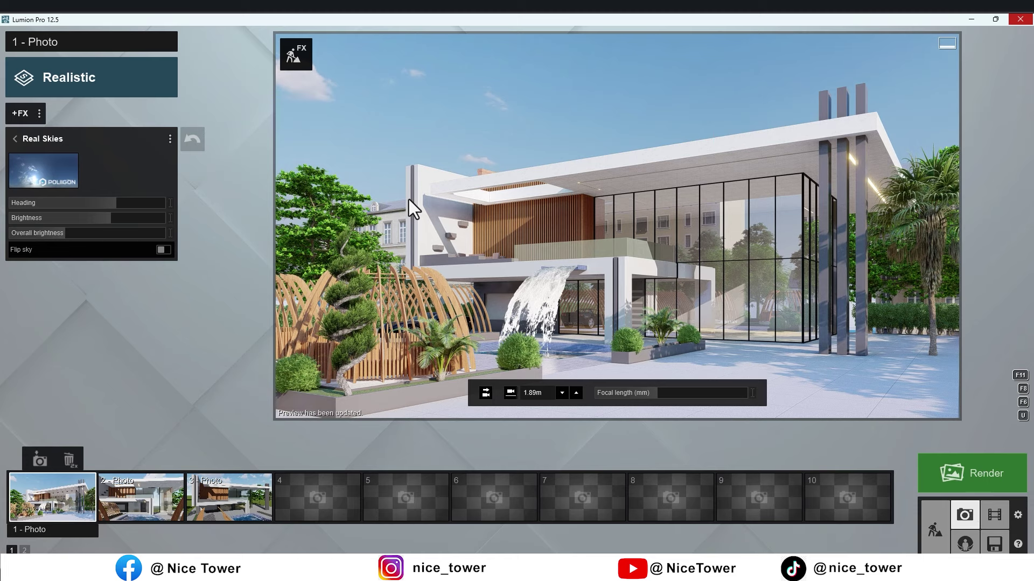
left_click_drag(105, 204, 115, 202)
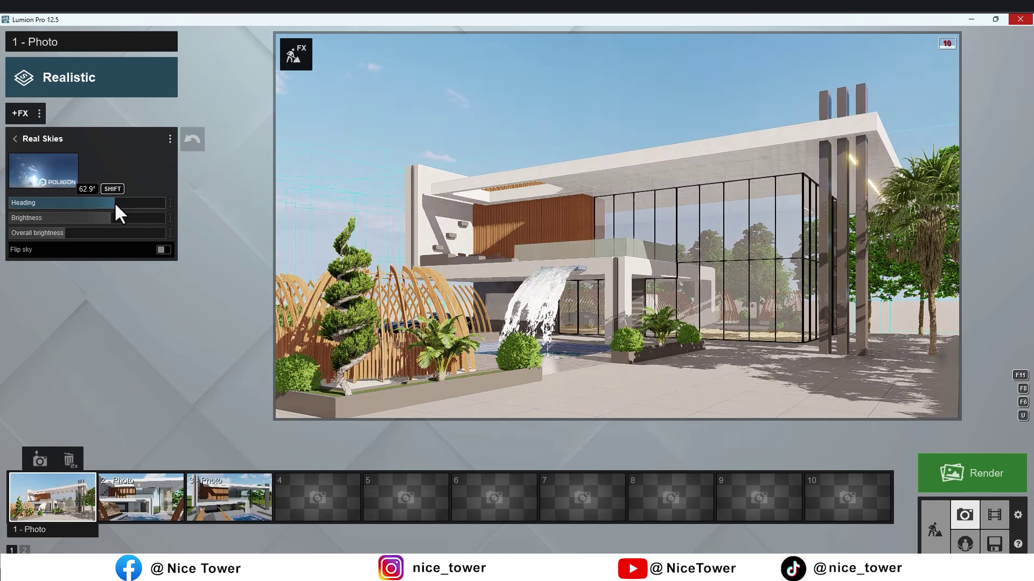
left_click_drag(110, 221, 71, 218)
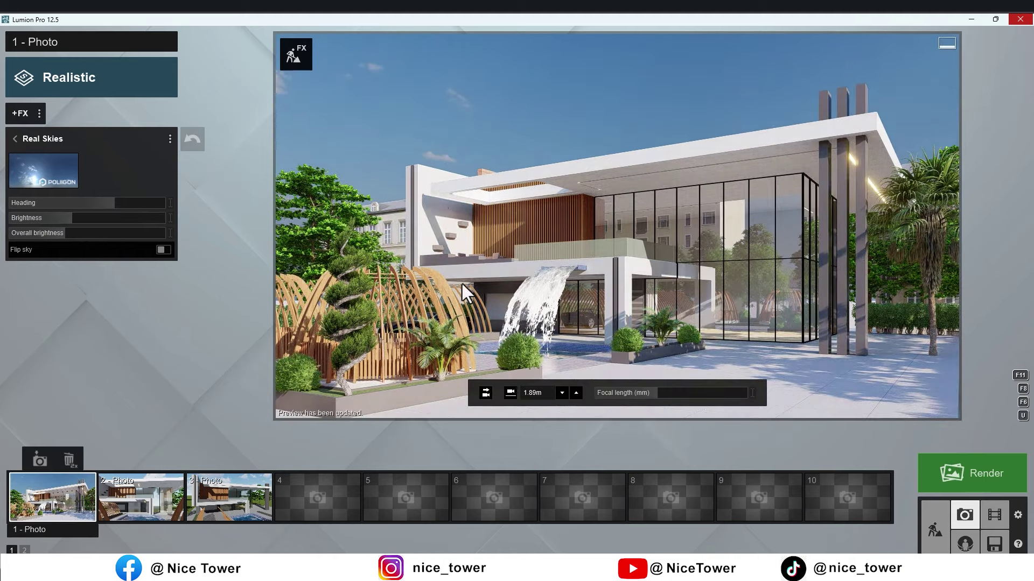
- Move the camera closer at 1.60 m height and store it as Photo 1
right_click_drag(455, 300, 441, 318)
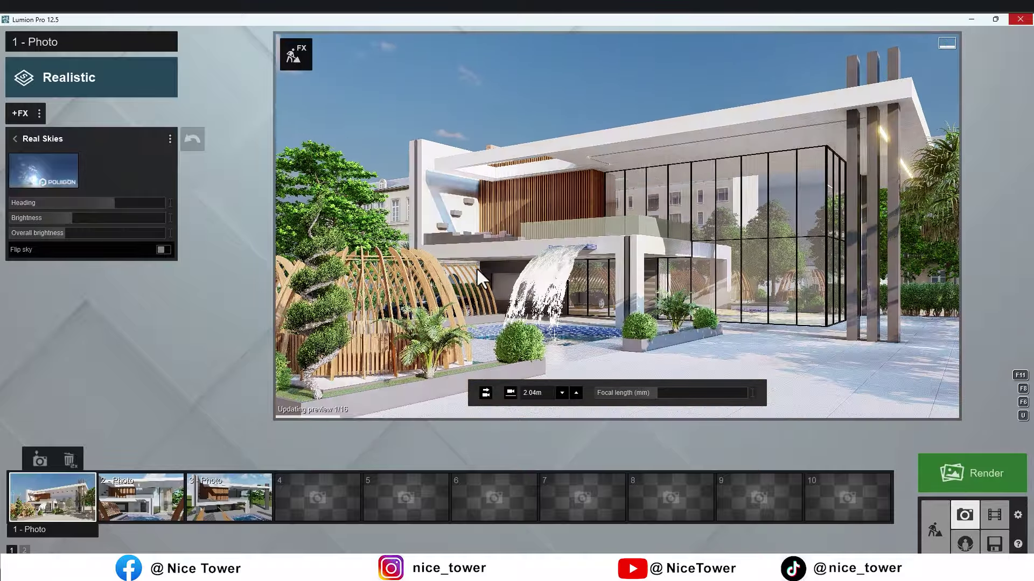
key("q")
left_click(510, 393)
mouse_move(618, 305)
right_mouse_down()
mouse_move(646, 305)
mouse_move(630, 276)
right_mouse_up()
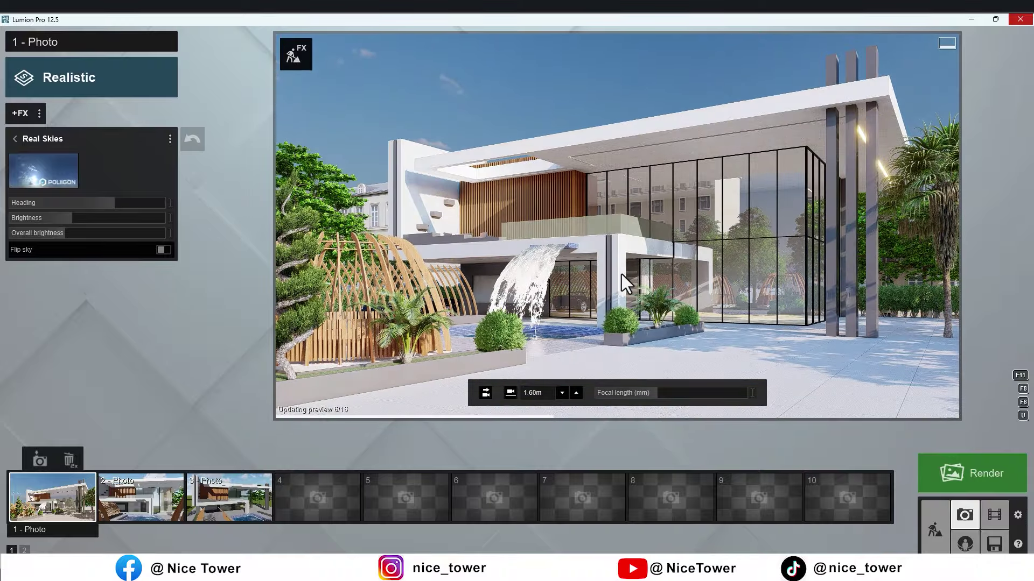
left_click(40, 460)
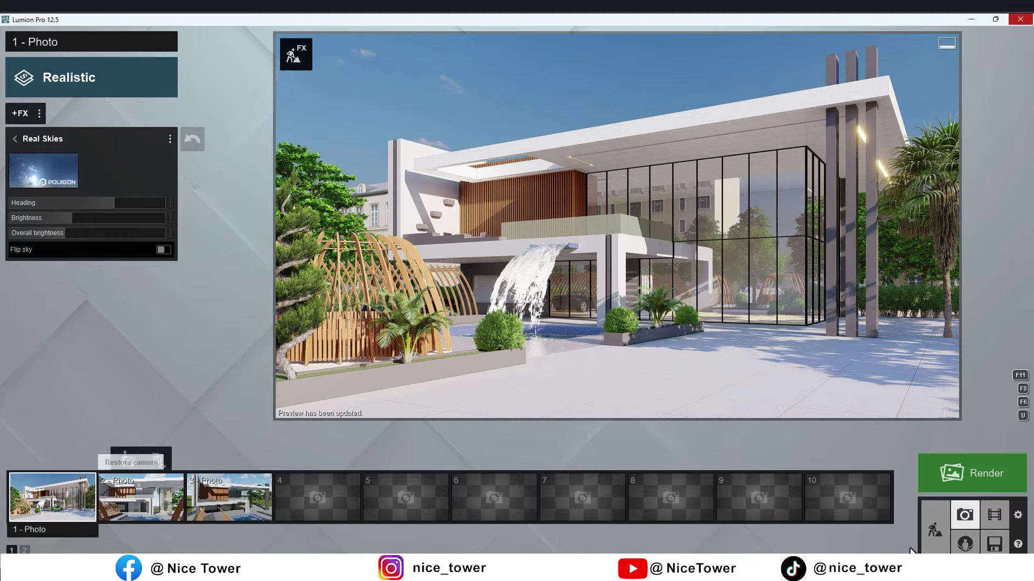
left_click(935, 530)
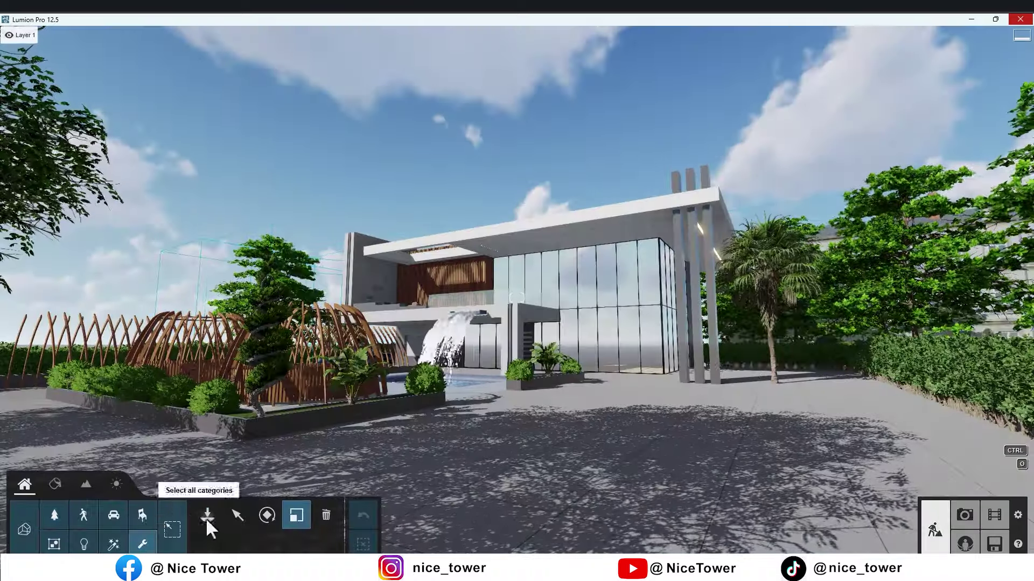
- Place a Reflection control sphere and raise it up to the villa's glass facade
left_click(207, 515)
left_click(173, 205)
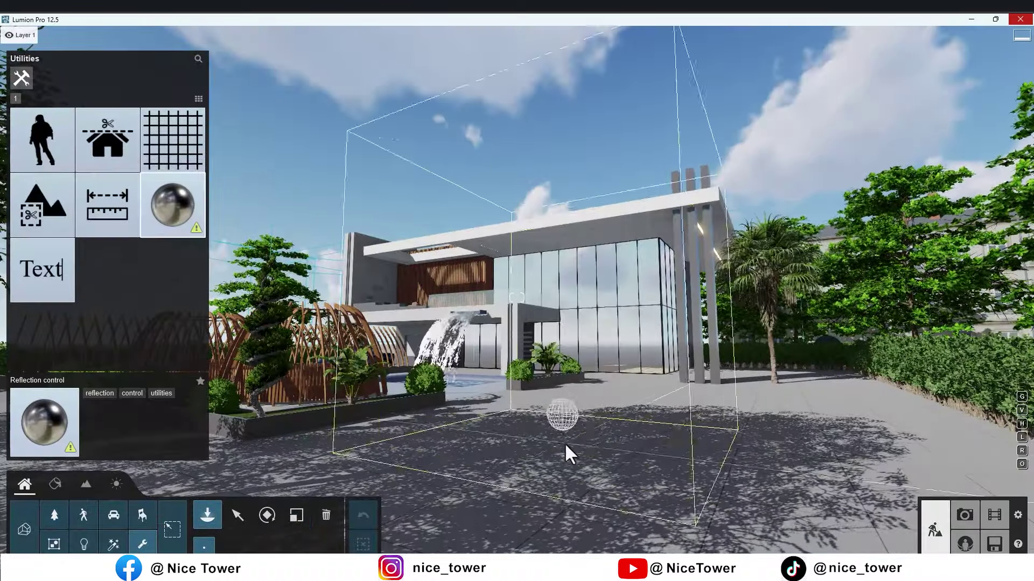
left_click(580, 411)
left_click(237, 515)
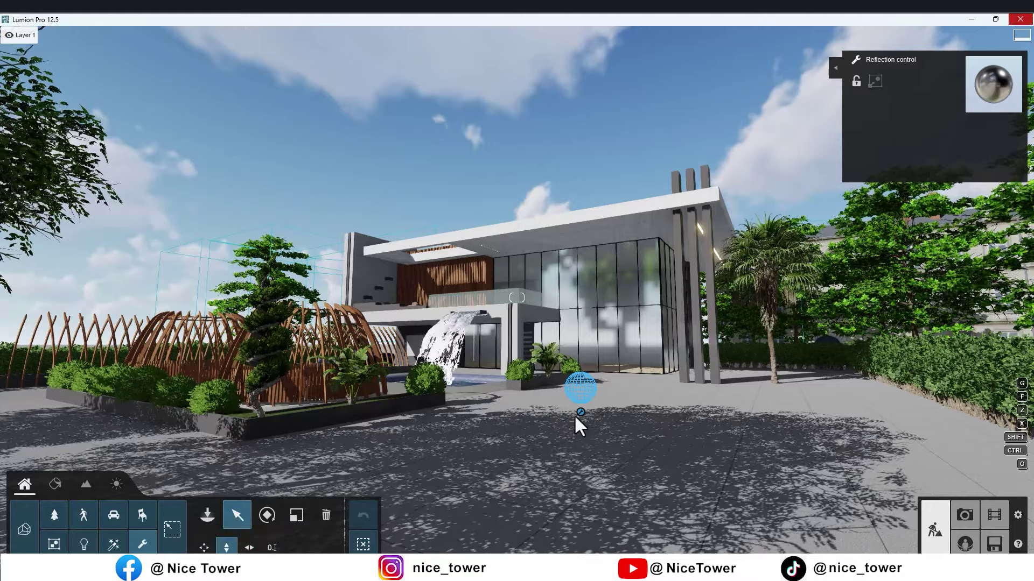
left_click_drag(580, 412, 610, 266)
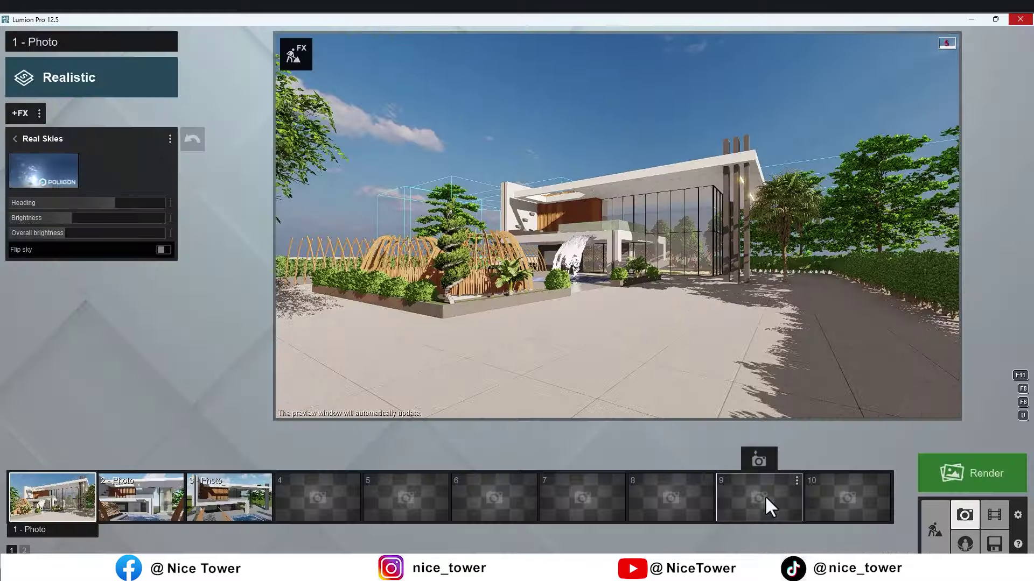
- Check the result from Photo 1's saved camera view
left_click(61, 510)
mouse_move(52, 497)
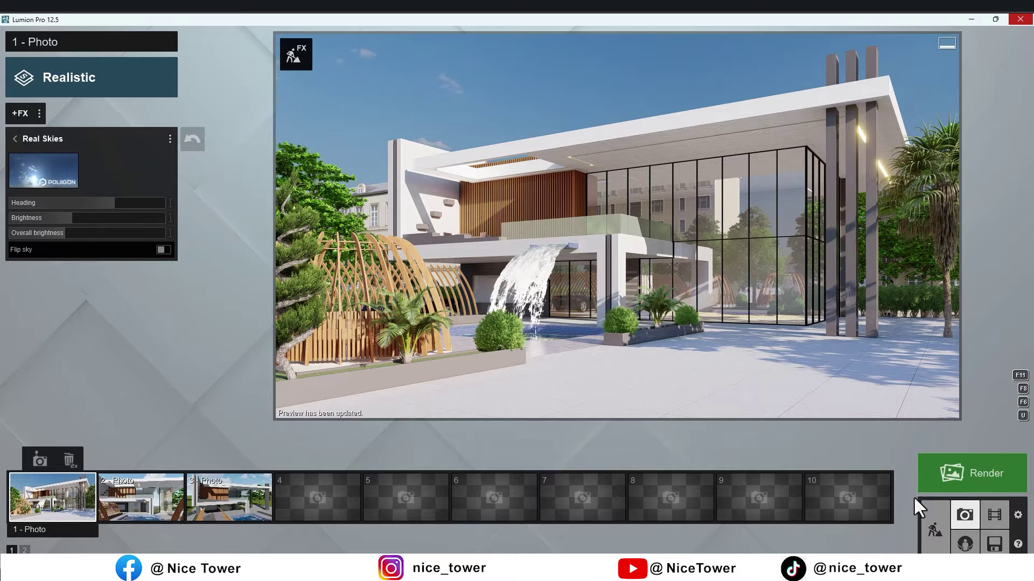
left_click(935, 528)
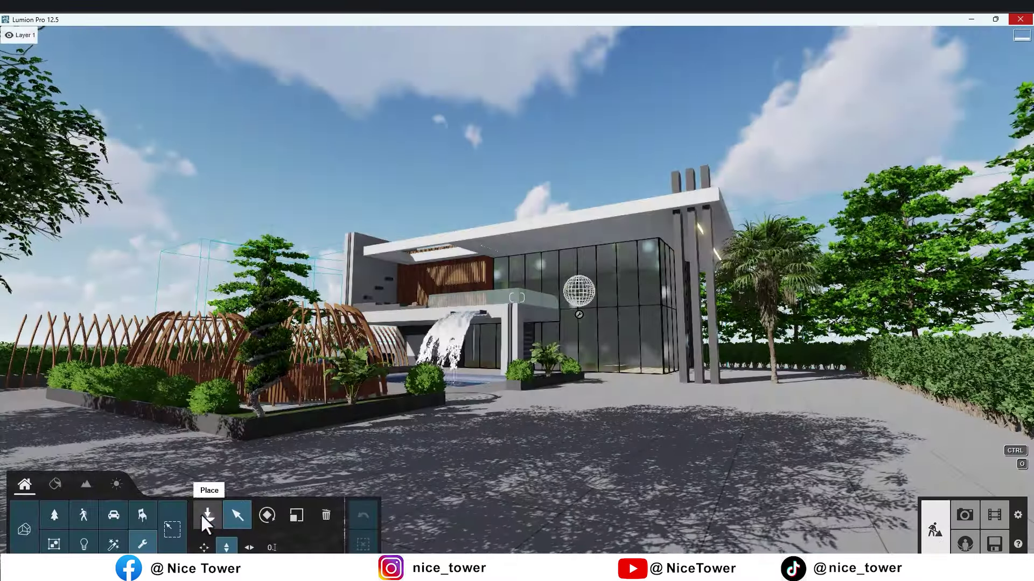
left_click(965, 515)
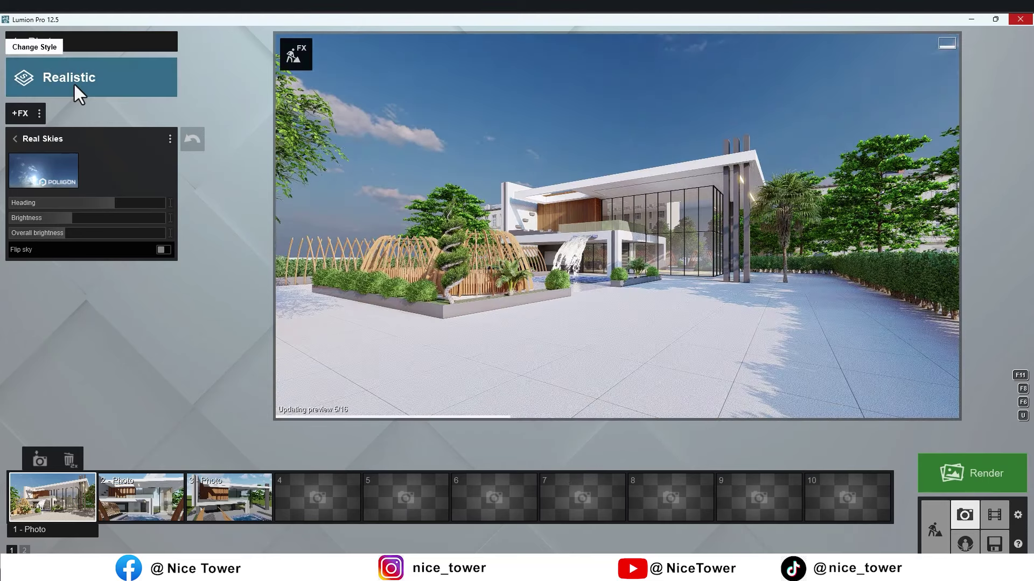
- Keep the Realistic style and try, then remove, a Sky and Clouds effect
left_click(74, 85)
left_click(74, 85)
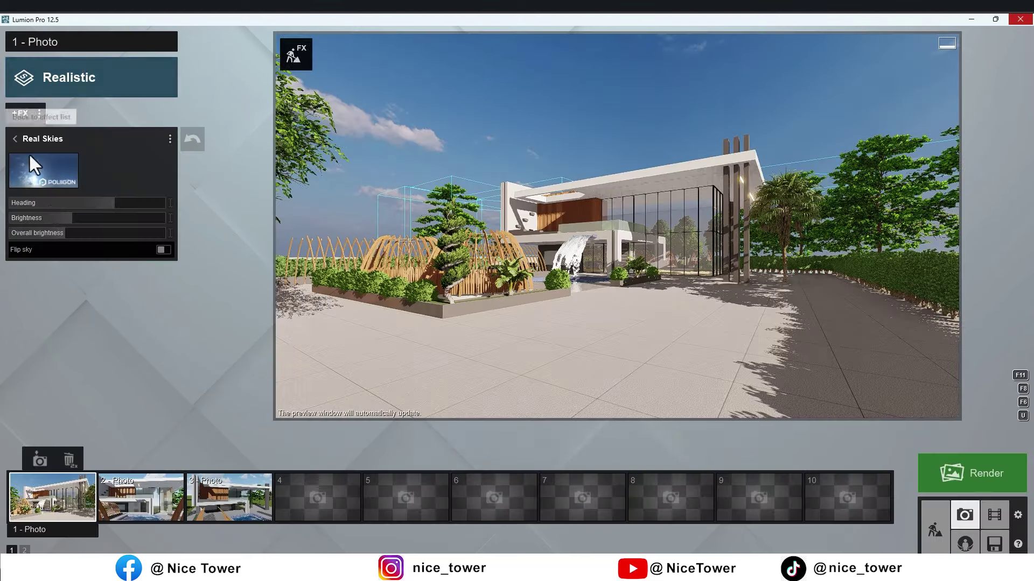
left_click(20, 114)
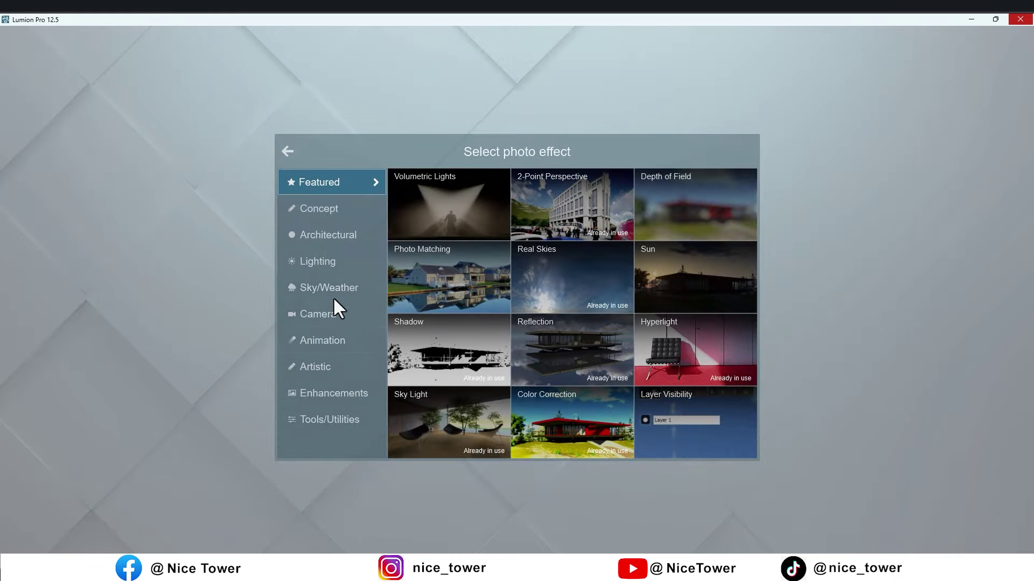
left_click(322, 295)
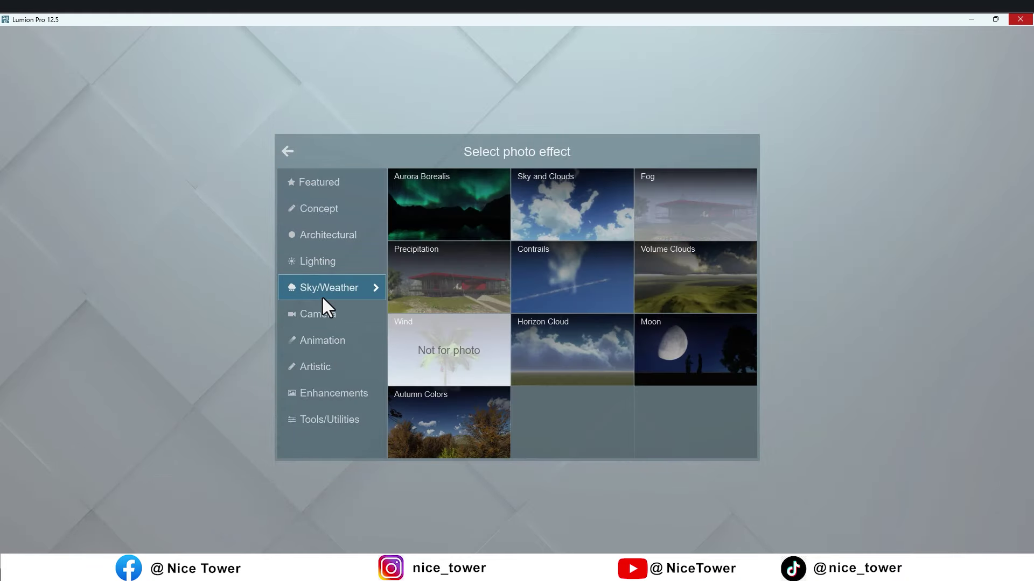
left_click(589, 221)
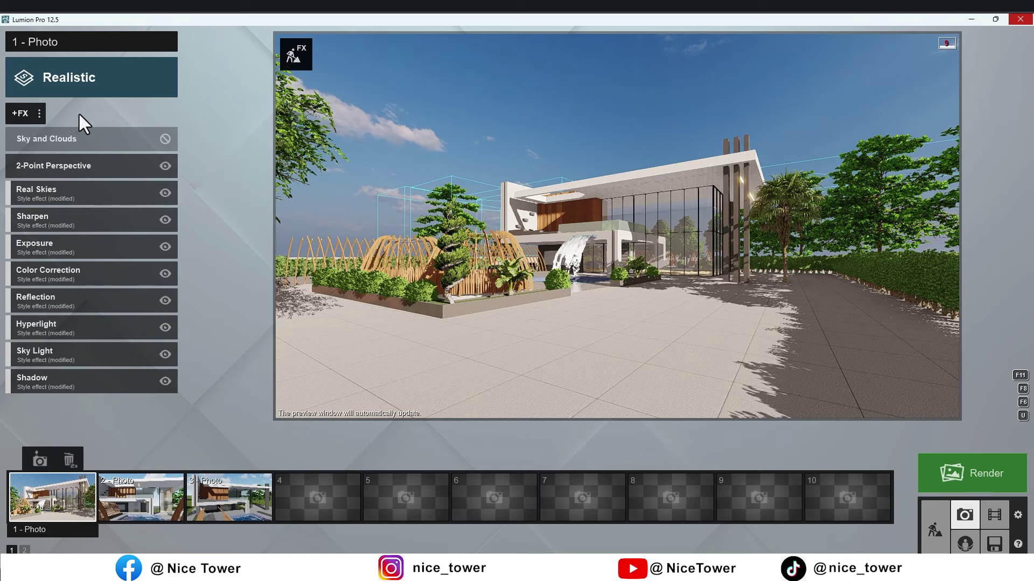
double_click(191, 138)
- Add a Precipitation effect with phase 0.5 and lower extra fog, then recall a saved camera
left_click(24, 113)
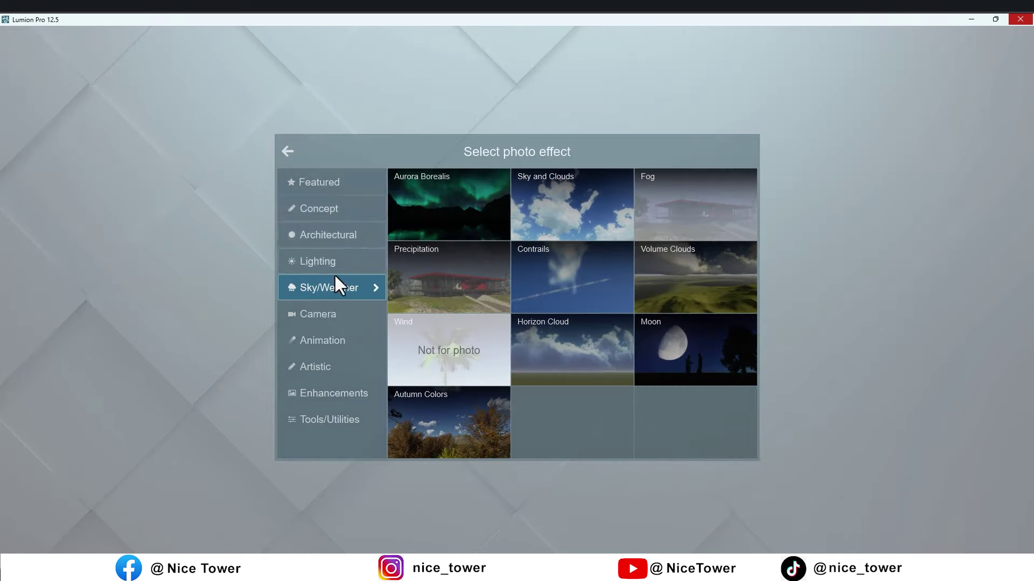
left_click(462, 283)
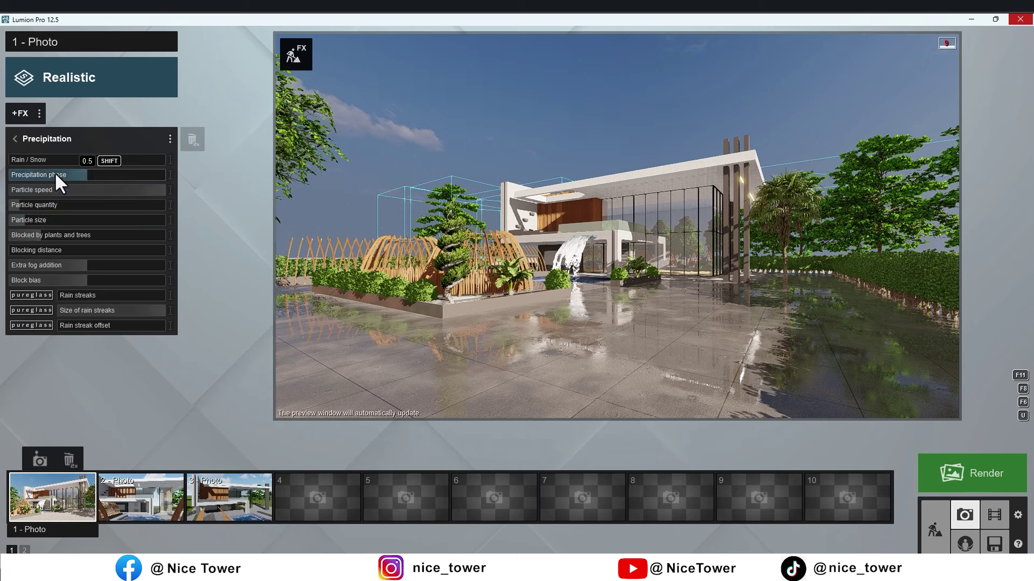
left_click_drag(52, 176, 86, 178)
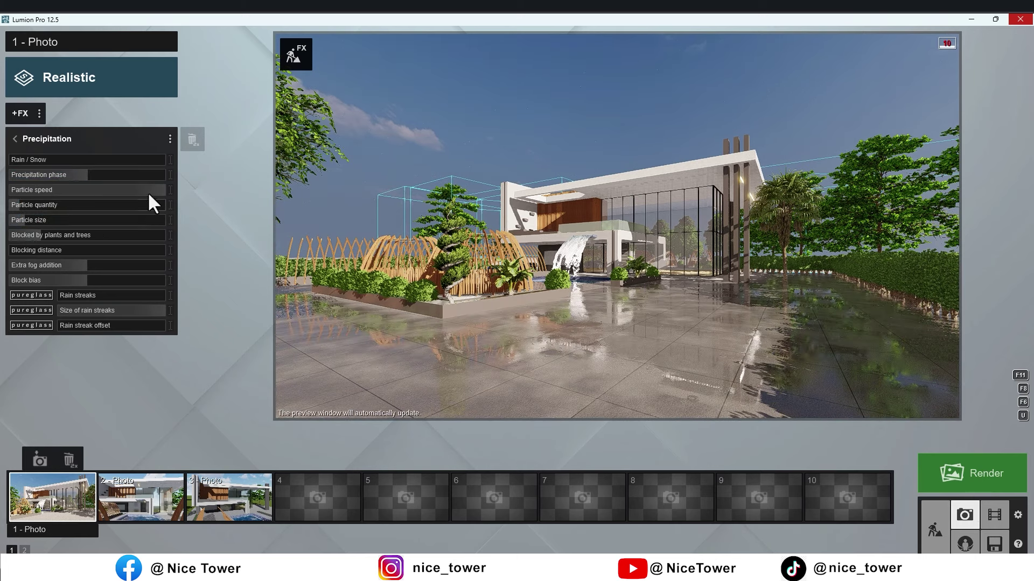
mouse_move(50, 271)
left_mouse_down()
mouse_move(9, 280)
mouse_move(104, 287)
left_mouse_up()
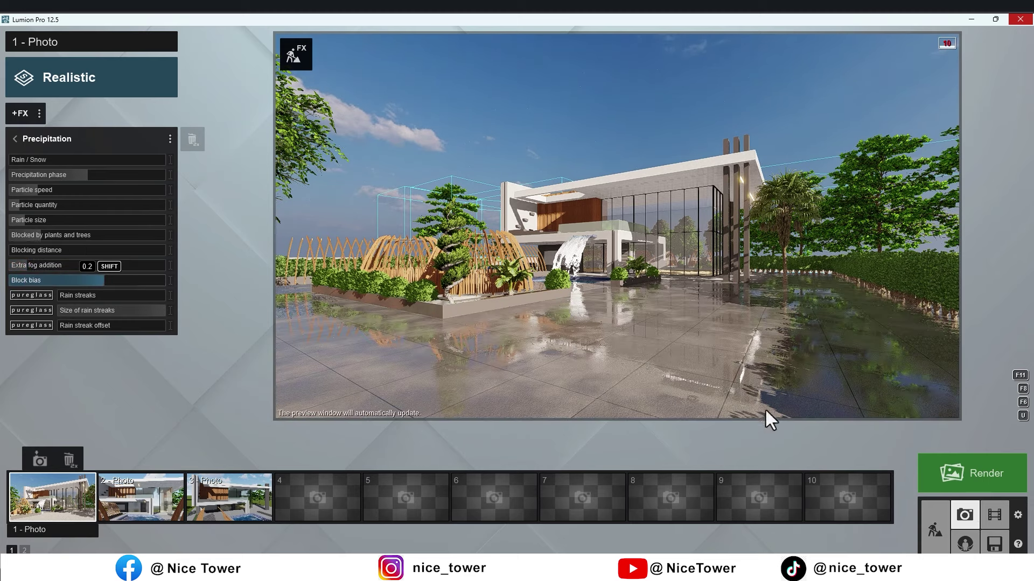
key("shift+1")
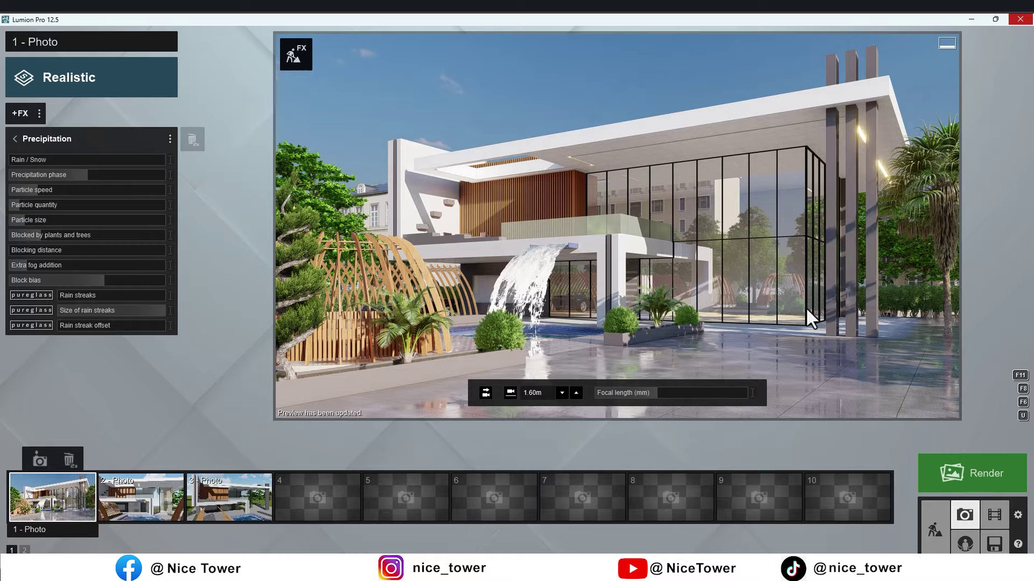
- Give the Translucent Glass Gray railing 0.9 reflectivity and full transparency, then recheck Photo 1
left_click(933, 533)
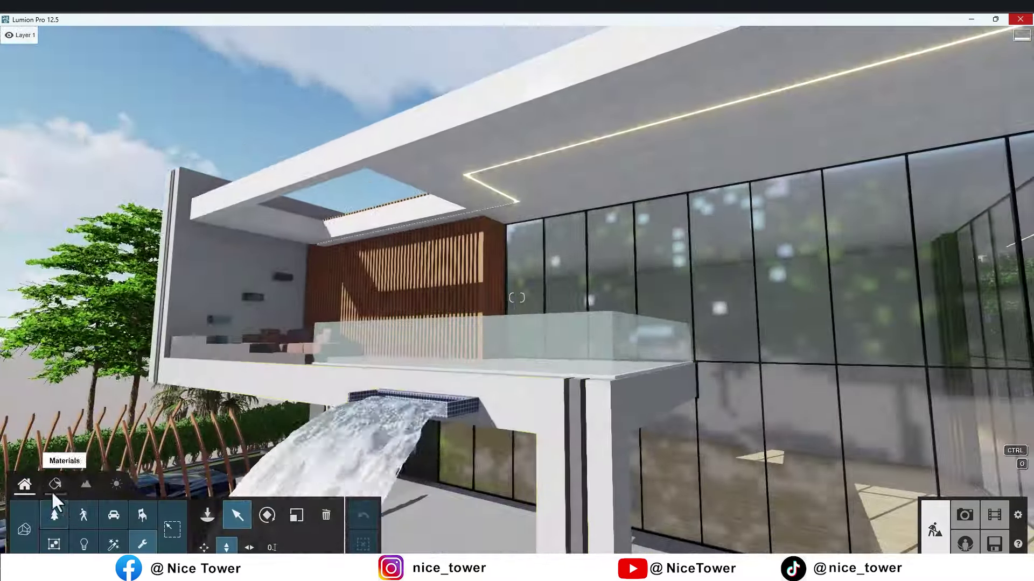
left_click(55, 484)
left_click(414, 338)
left_click_drag(24, 130, 35, 128)
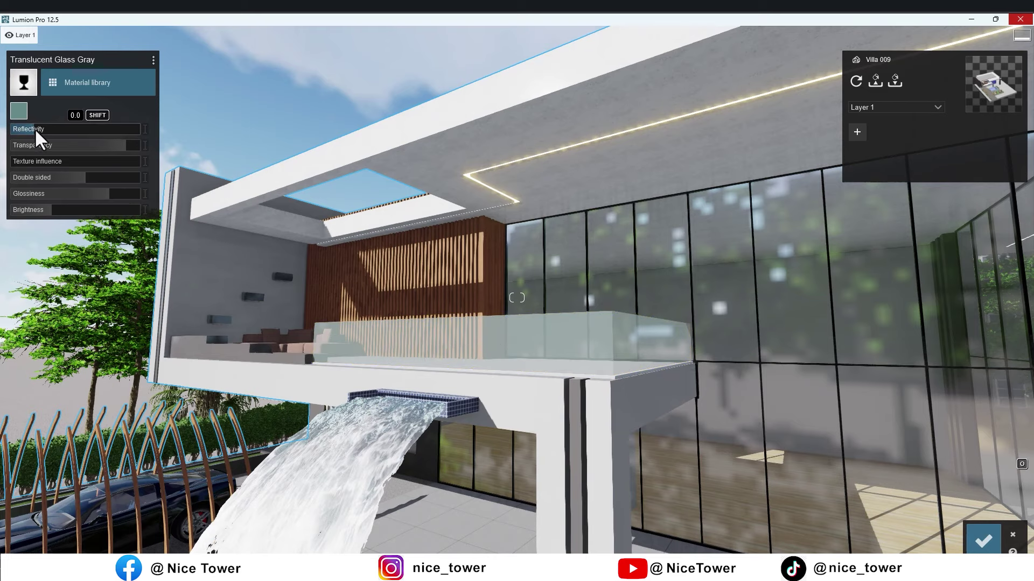
left_click_drag(122, 148, 150, 147)
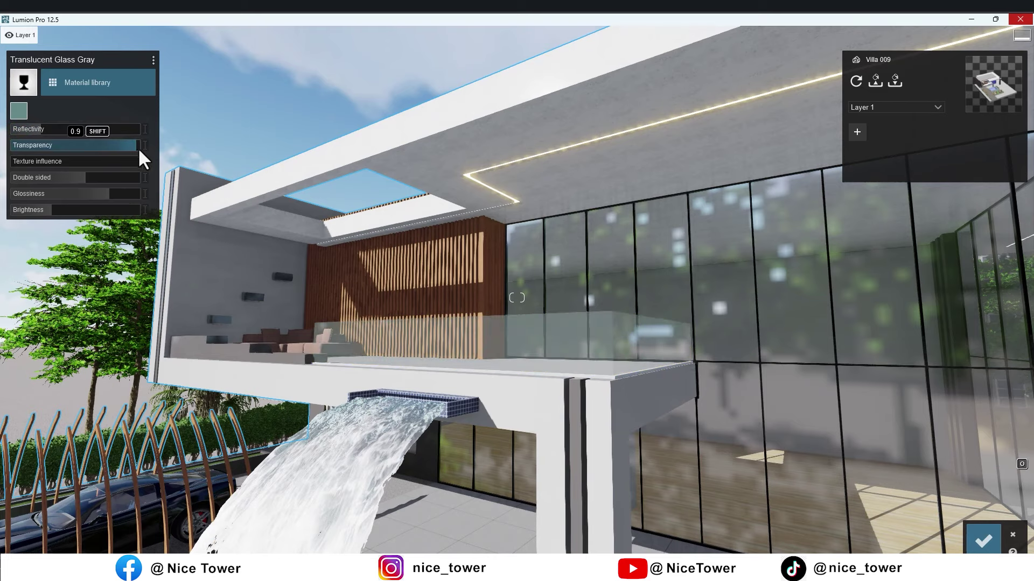
left_click(984, 539)
left_click(967, 517)
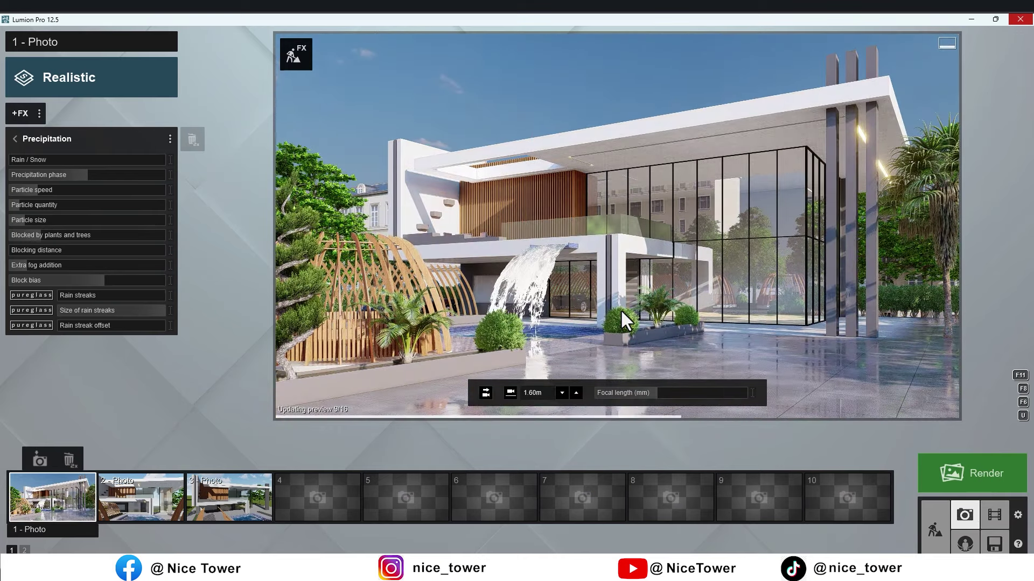
key("e")
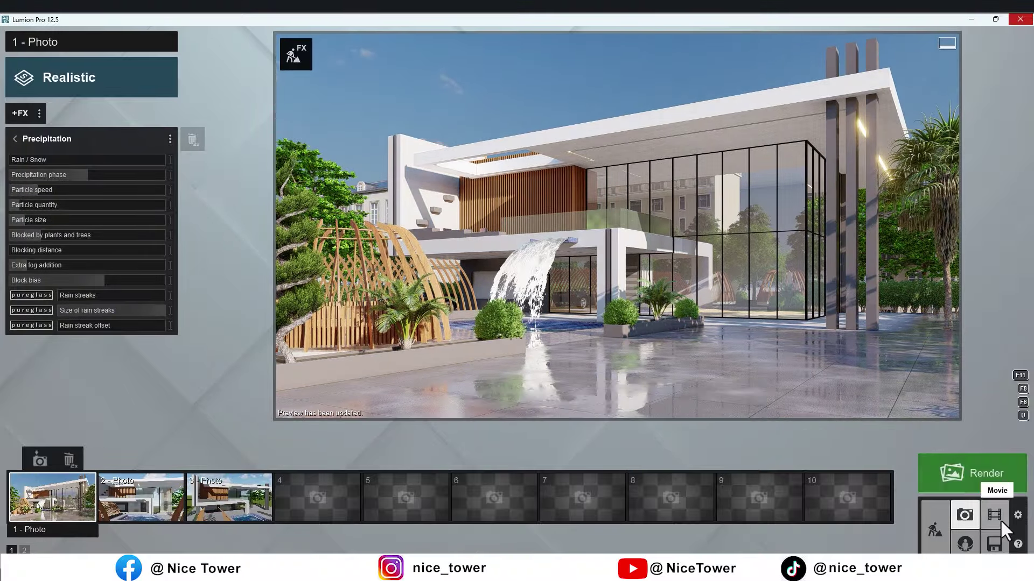
- Delete two background trees and check the shot in Photo mode
left_click(933, 533)
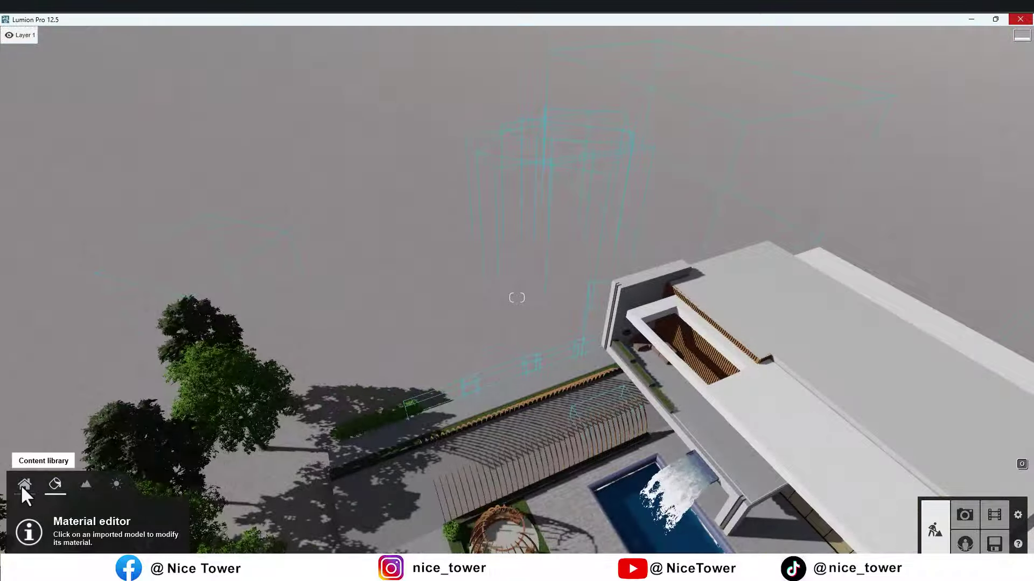
left_click(25, 484)
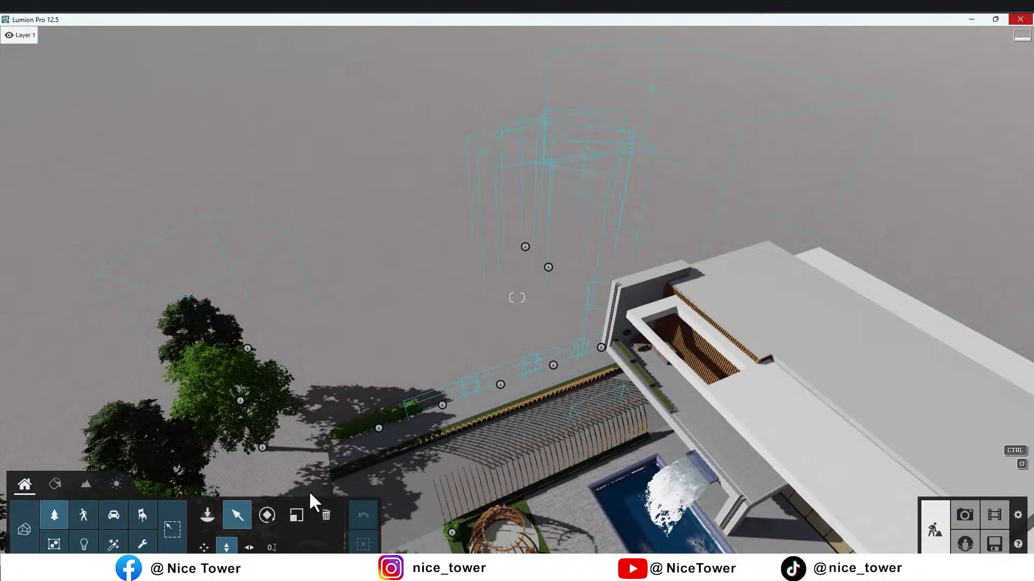
scroll(522, 248, "up", 5)
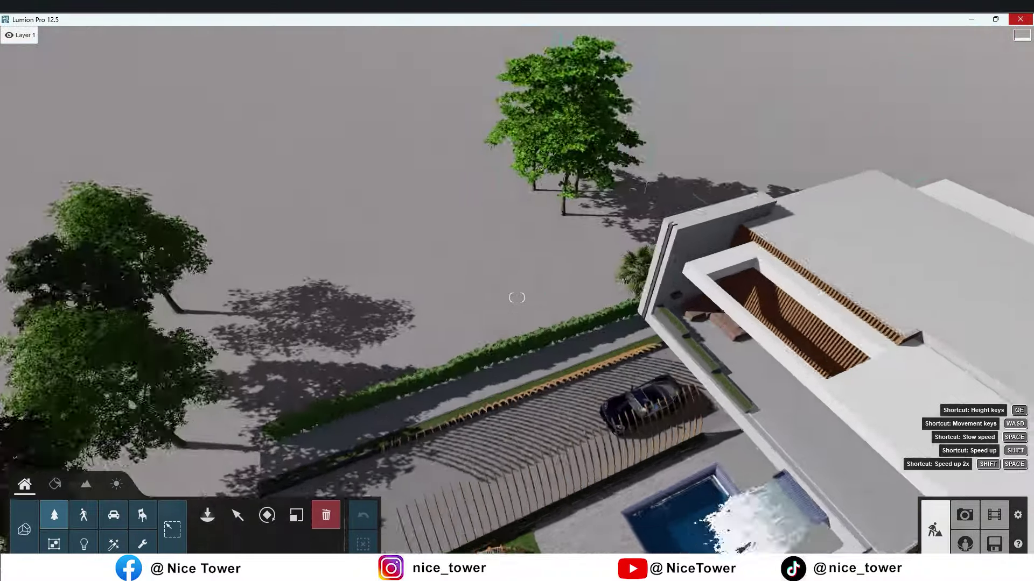
scroll(525, 172, "up", 5)
left_click(596, 166)
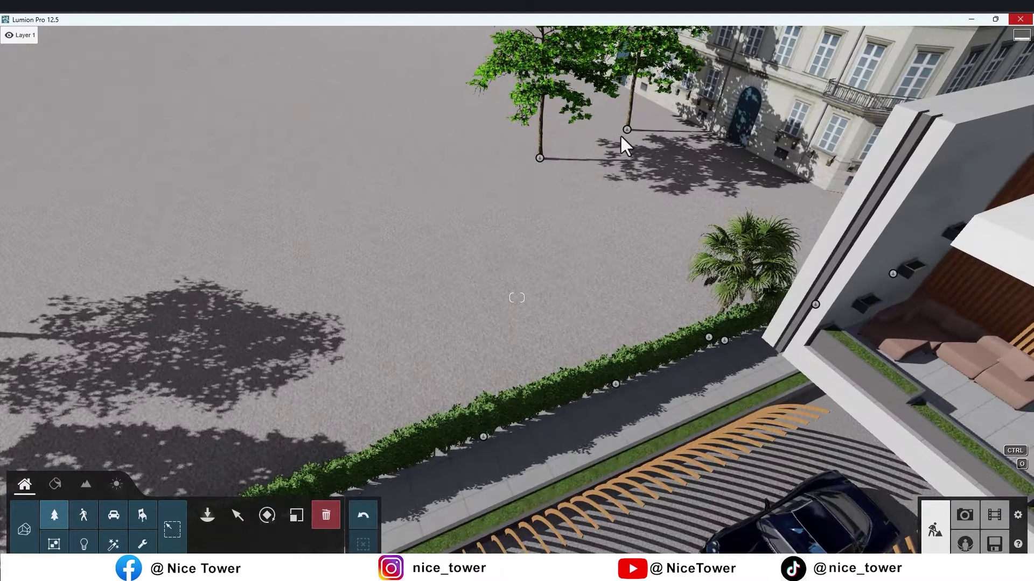
left_click(625, 132)
left_click(965, 515)
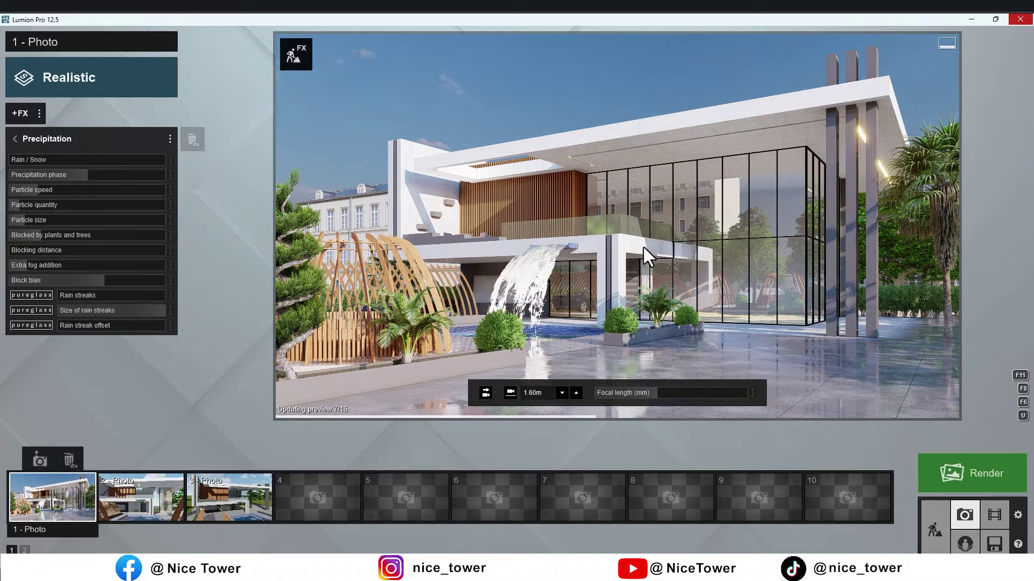
- Move the apartment building further back and review it from the saved villa view
left_click(936, 530)
mouse_move(307, 189)
right_mouse_down()
mouse_move(517, 298)
mouse_move(517, 409)
right_mouse_up()
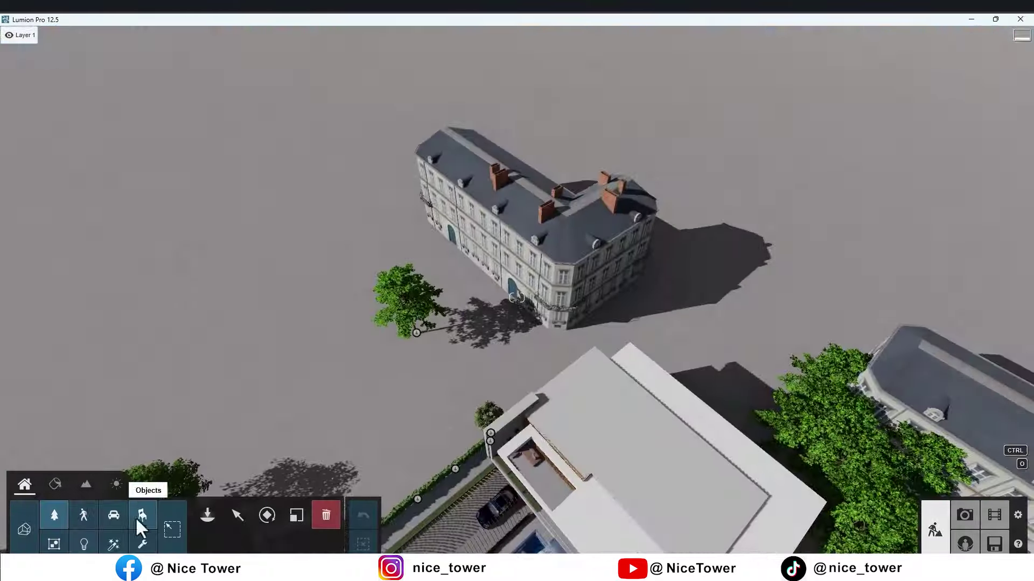
left_click_drag(526, 243, 561, 133)
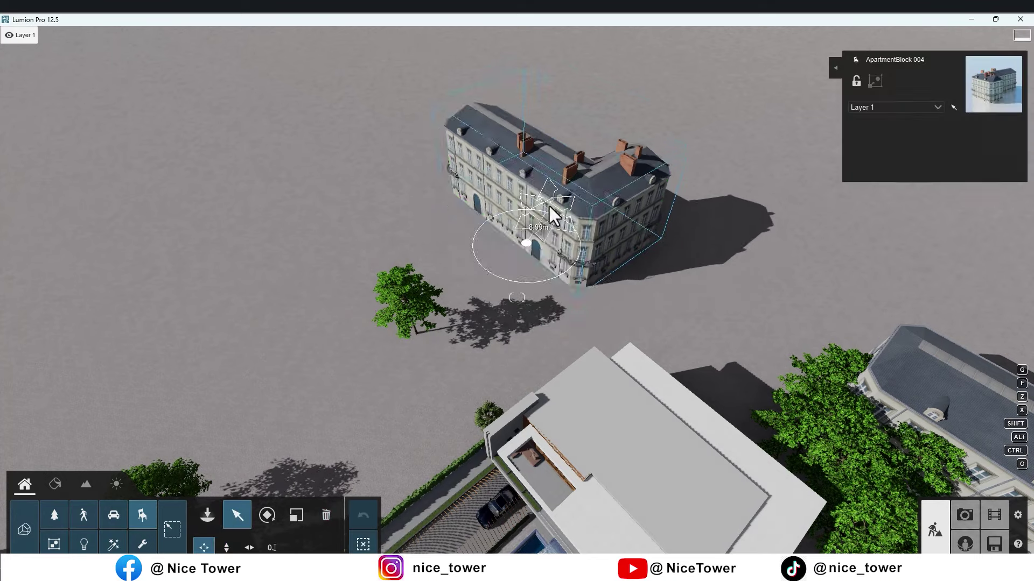
left_click(964, 515)
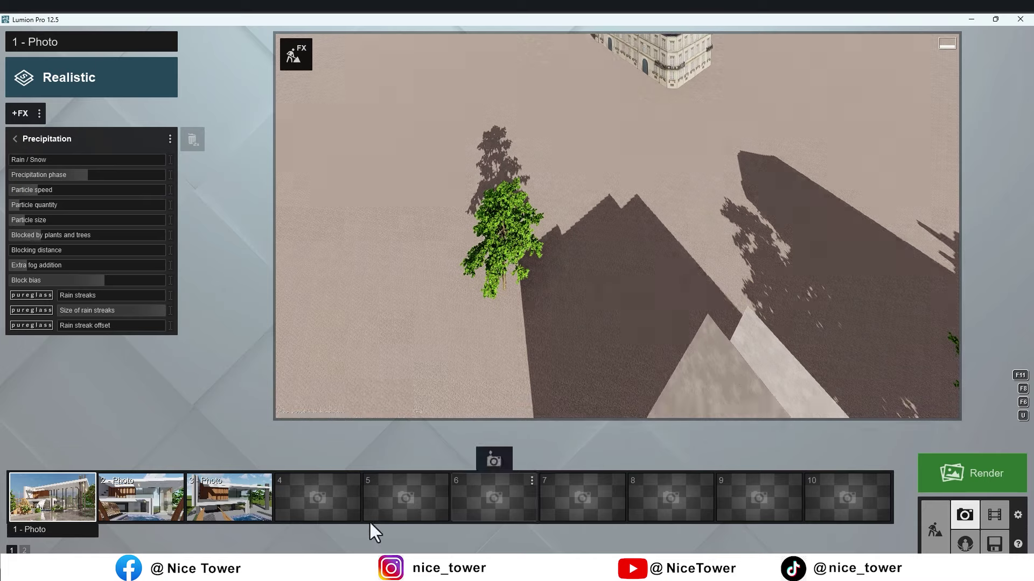
left_click(63, 490)
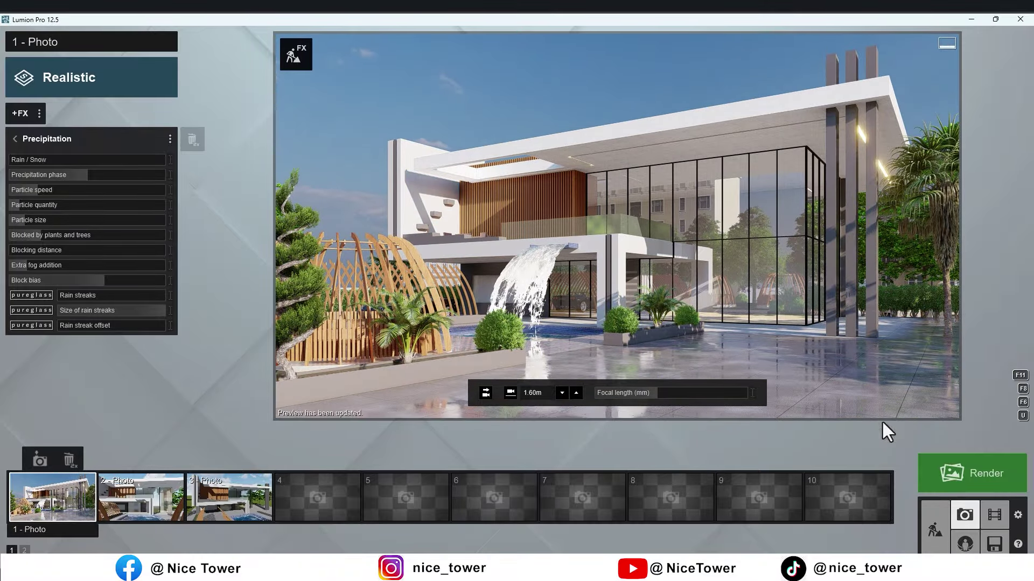
- From an aerial view, delete the four trees around the apartment building
left_click(934, 530)
key("ctrl+0")
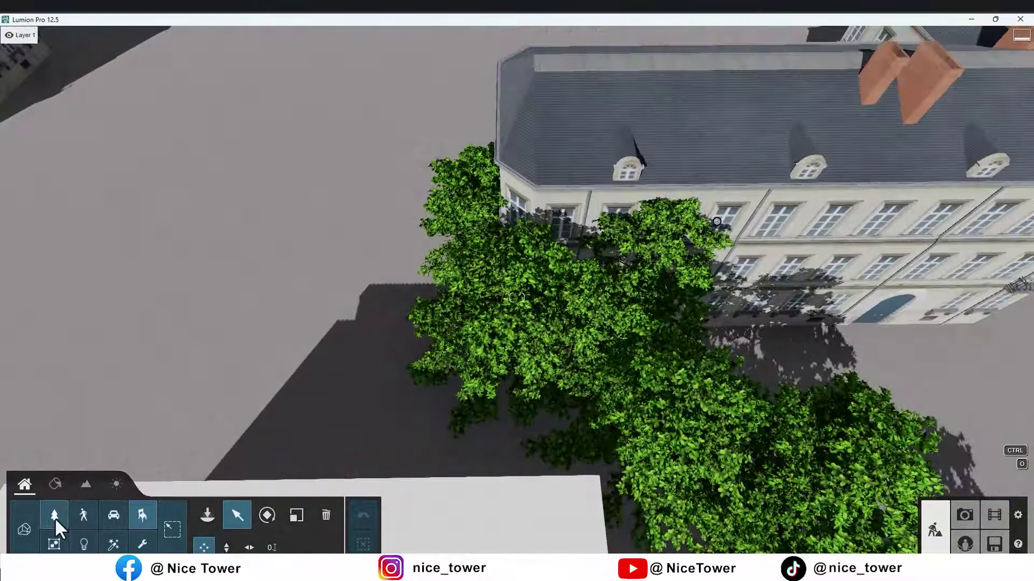
left_click(54, 515)
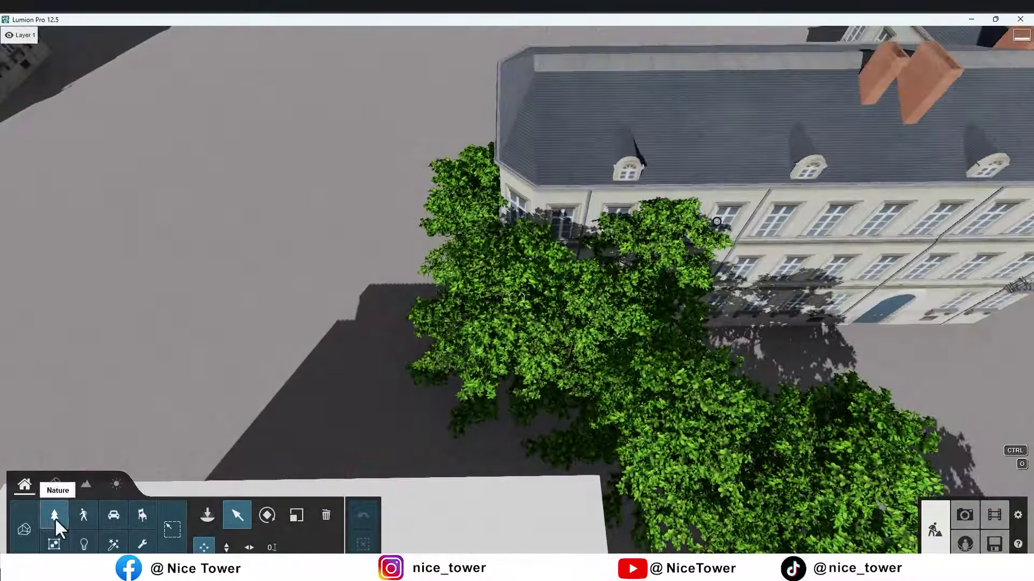
left_click(325, 516)
left_click(506, 373)
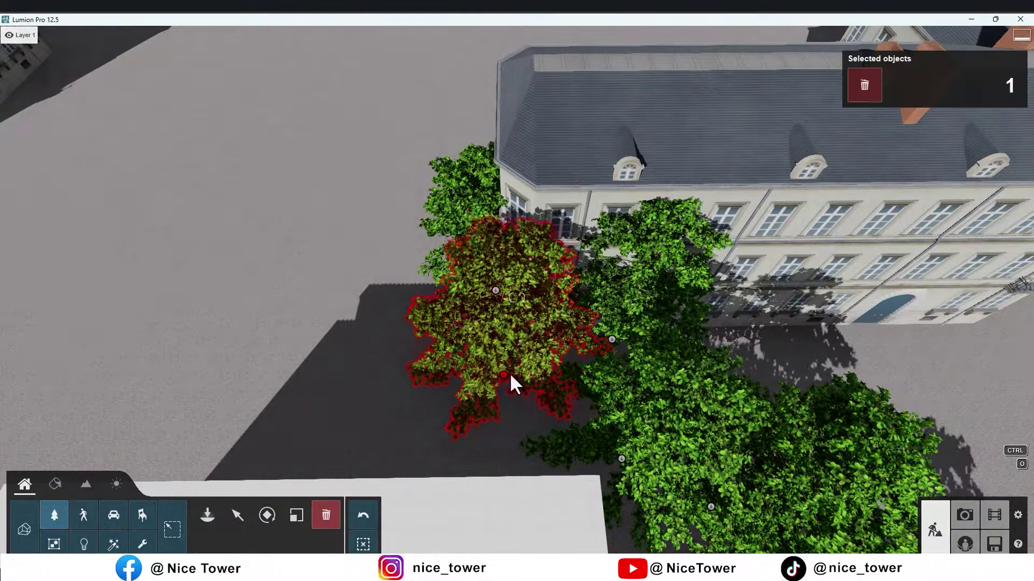
left_click(612, 338)
left_click(615, 457)
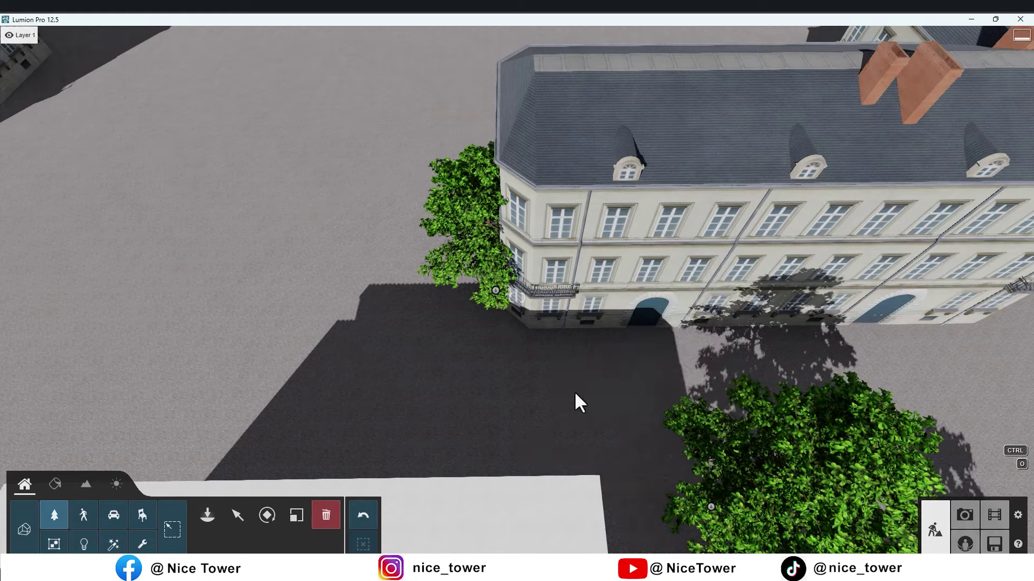
left_click(497, 286)
- Push ApartmentBlock 004 further away and pull the camera back over the whole house
left_click(142, 514)
left_click(237, 515)
left_click_drag(719, 224, 680, 28)
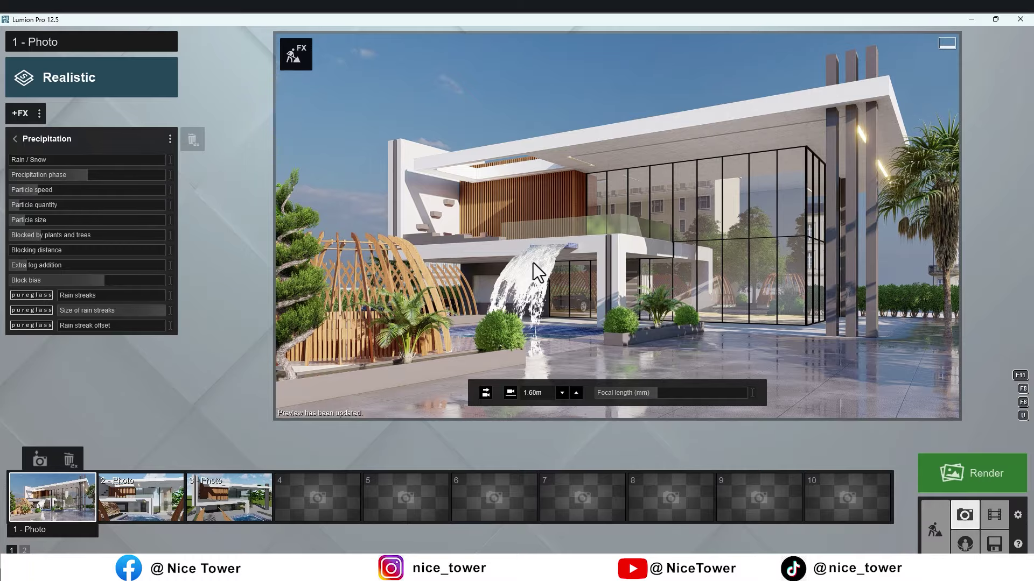
left_click(935, 530)
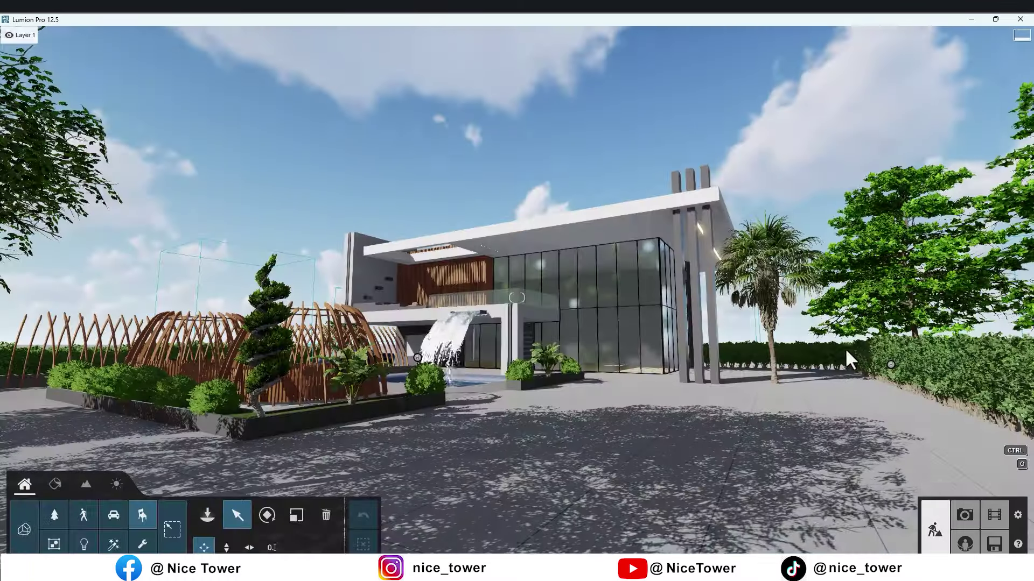
right_click_drag(773, 353, 773, 353)
scroll(517, 291, "down", 5)
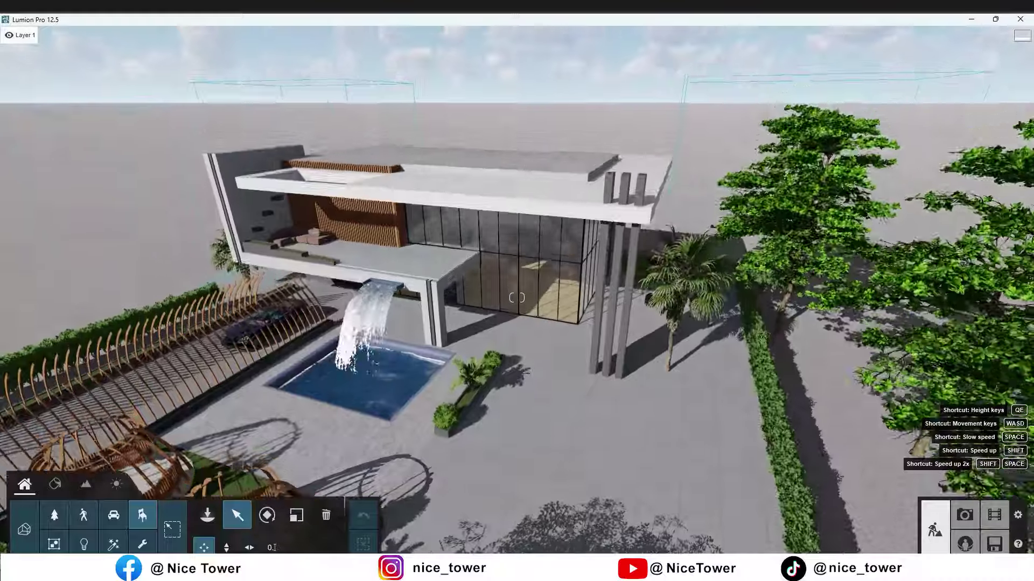
right_click_drag(517, 290, 517, 334)
- Delete the two stray objects from the scene
left_click(322, 192)
left_click(781, 216)
left_click(54, 515)
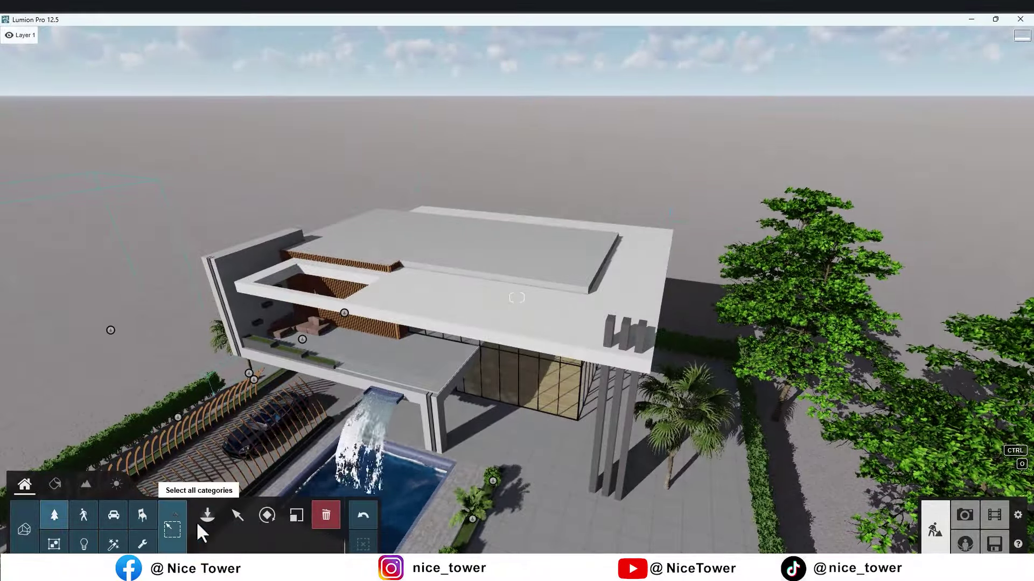
left_click(207, 516)
- Pick the AmericanBeech-M HQ tree from the Broadleaf nature library
left_click(47, 82)
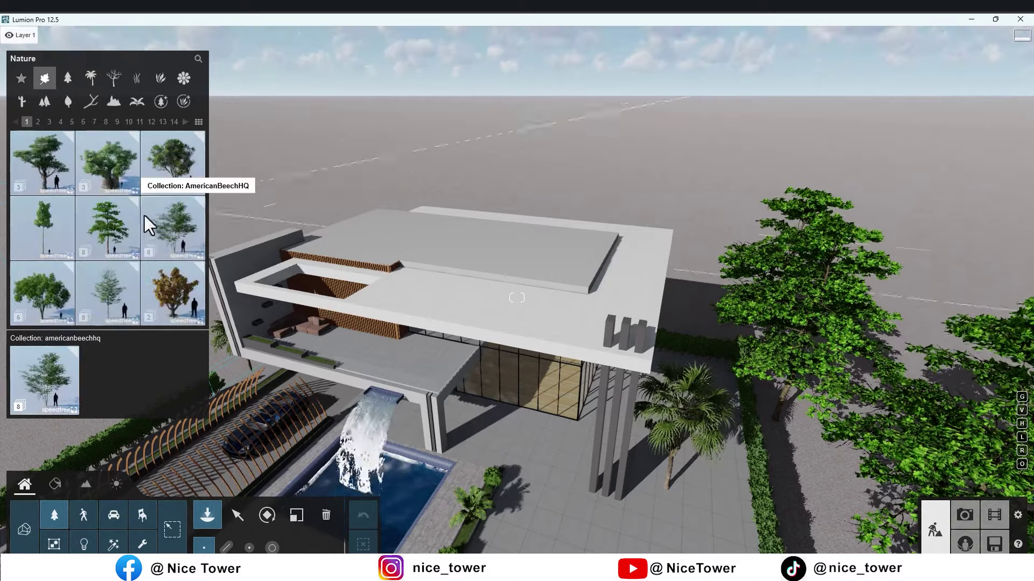
left_click(169, 237)
left_click(42, 161)
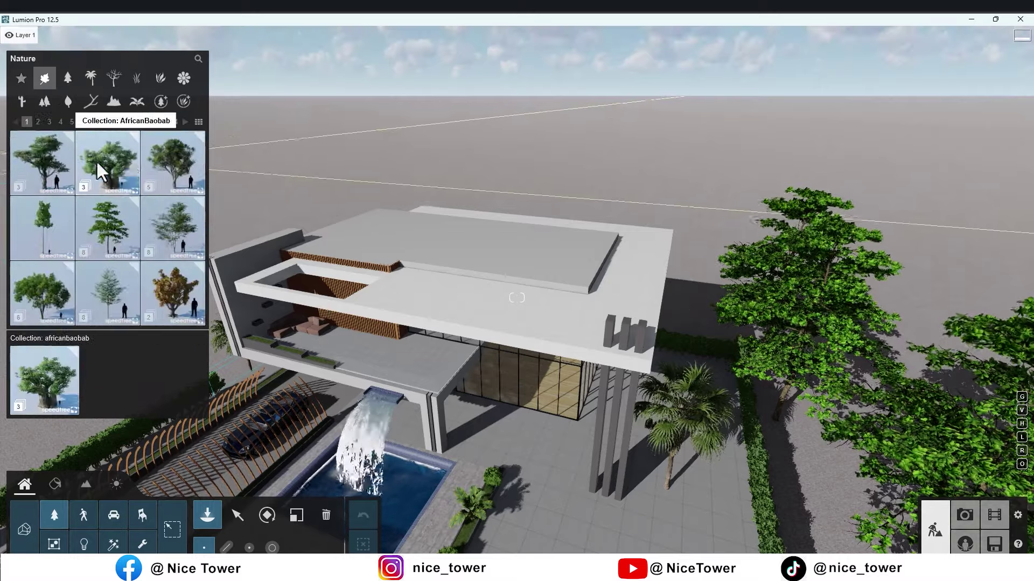
left_click(105, 237)
left_click(32, 161)
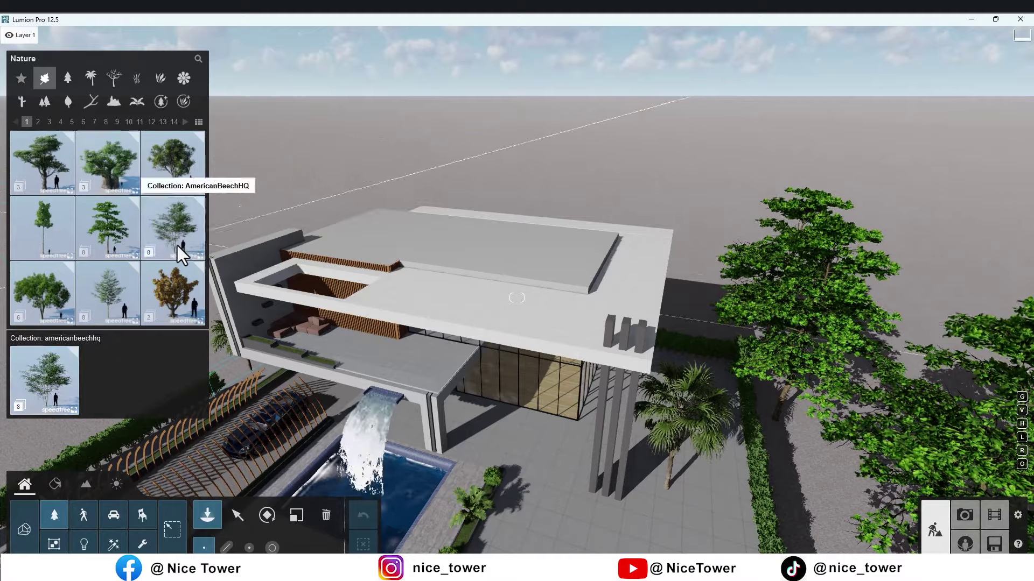
left_click(180, 249)
left_click(125, 190)
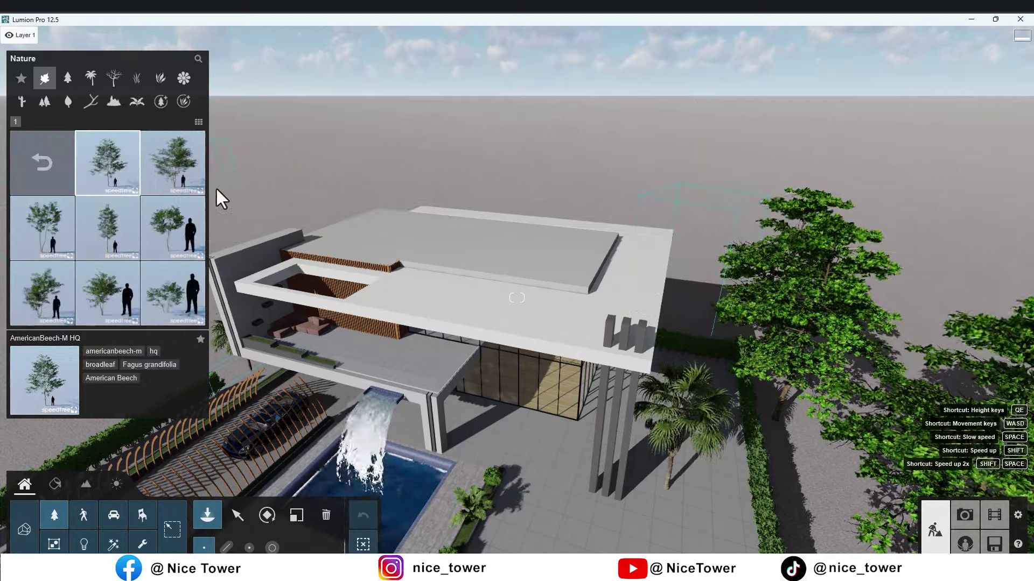
- Place the beech tree left of the villa, delete a hedge piece, and check the photo
right_click_drag(217, 189, 178, 226)
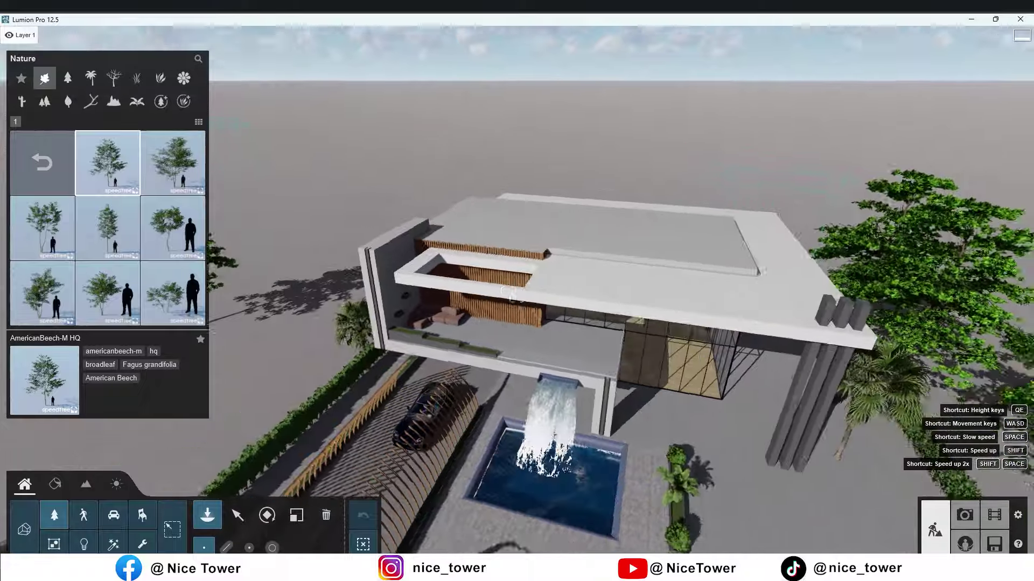
right_click_drag(232, 189, 218, 186)
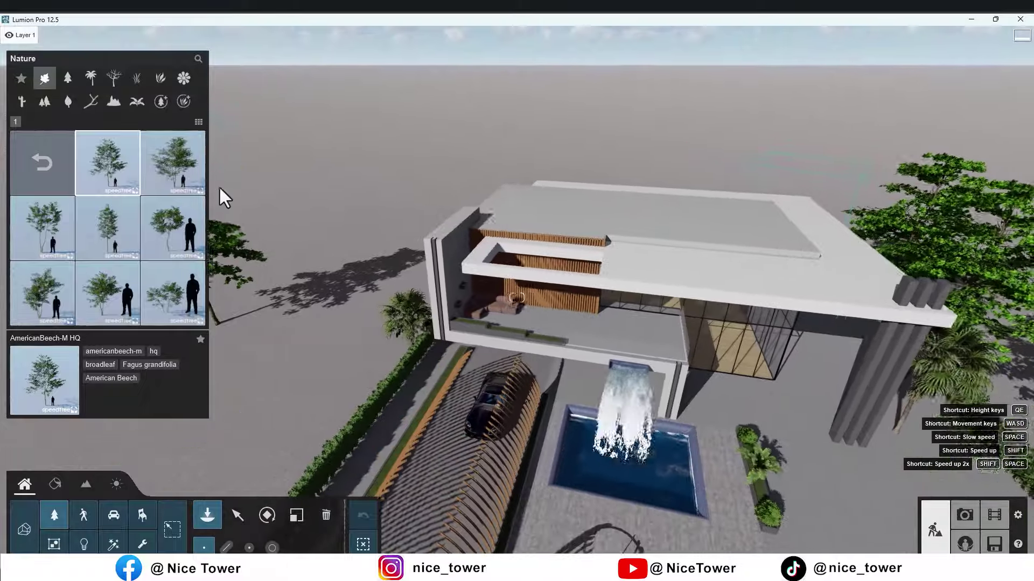
left_click(328, 275)
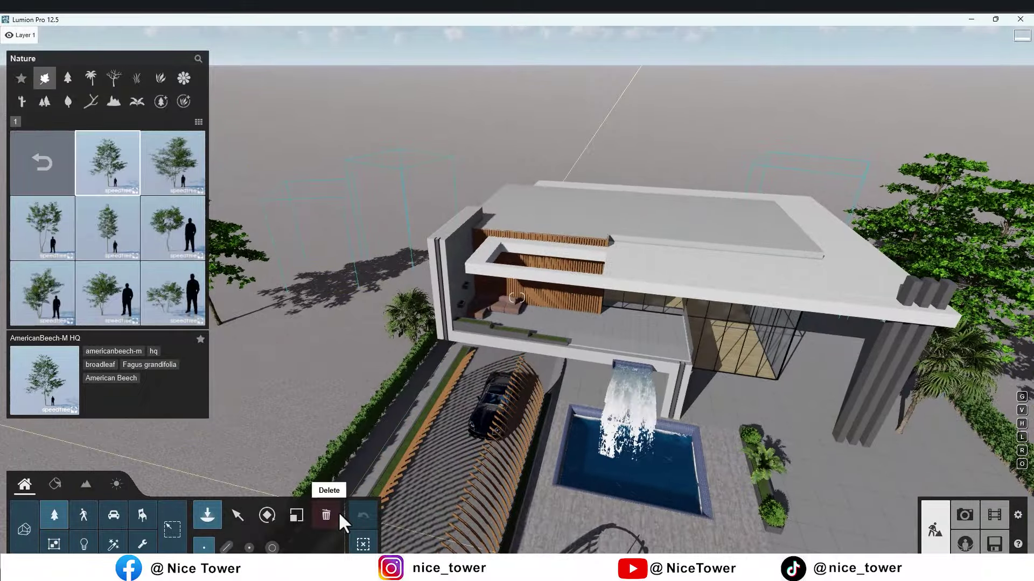
left_click(328, 515)
left_click(424, 358)
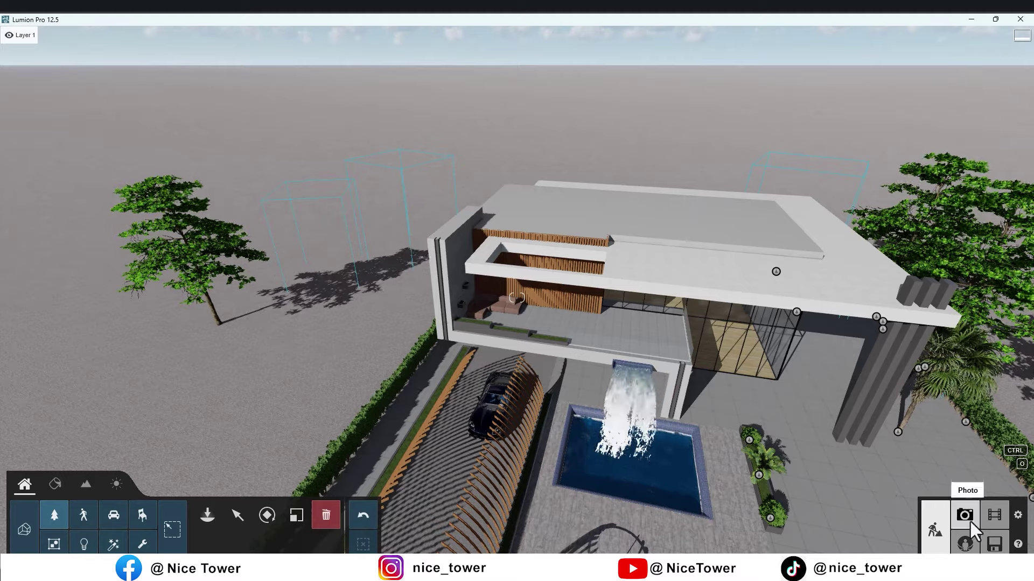
left_click(964, 516)
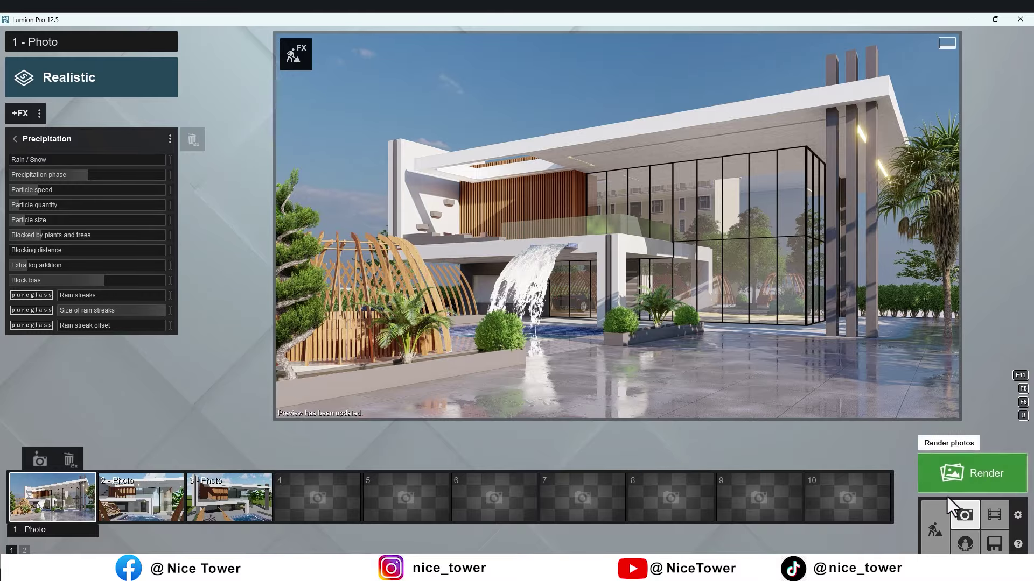
- Delete three trees from the tree row in Build mode
left_click(934, 530)
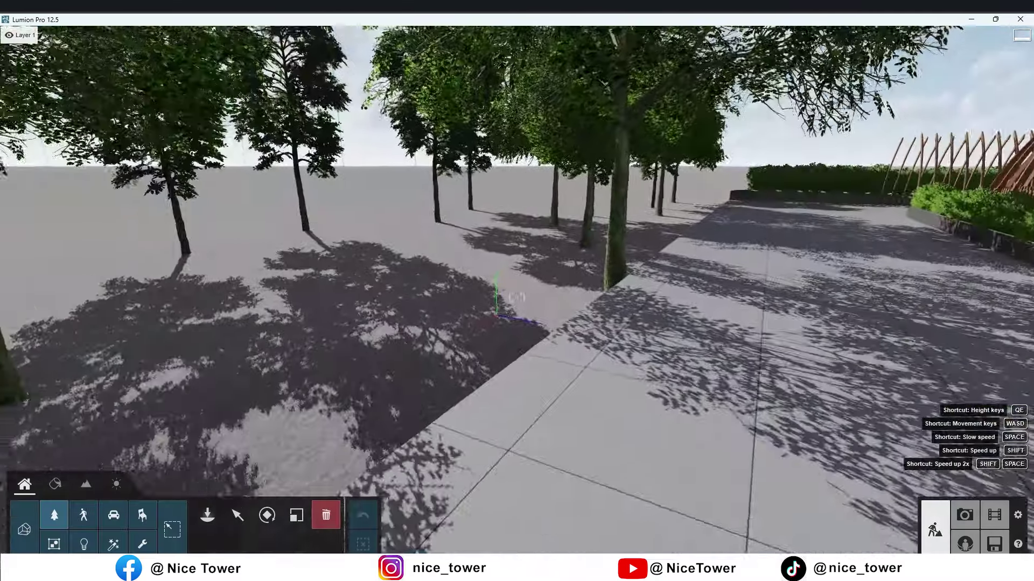
right_click_drag(517, 484, 319, 523)
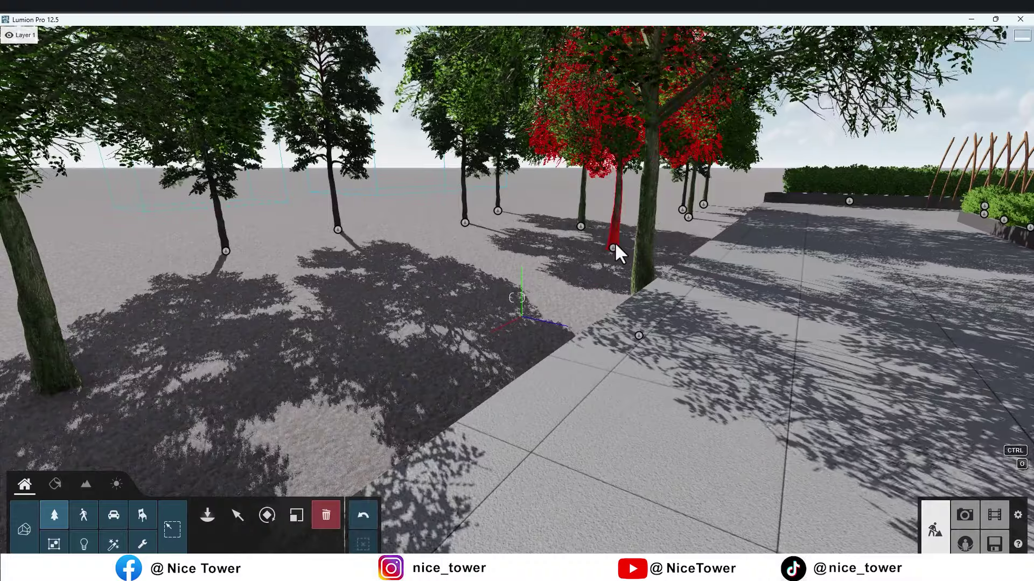
left_click(614, 243)
left_click(583, 225)
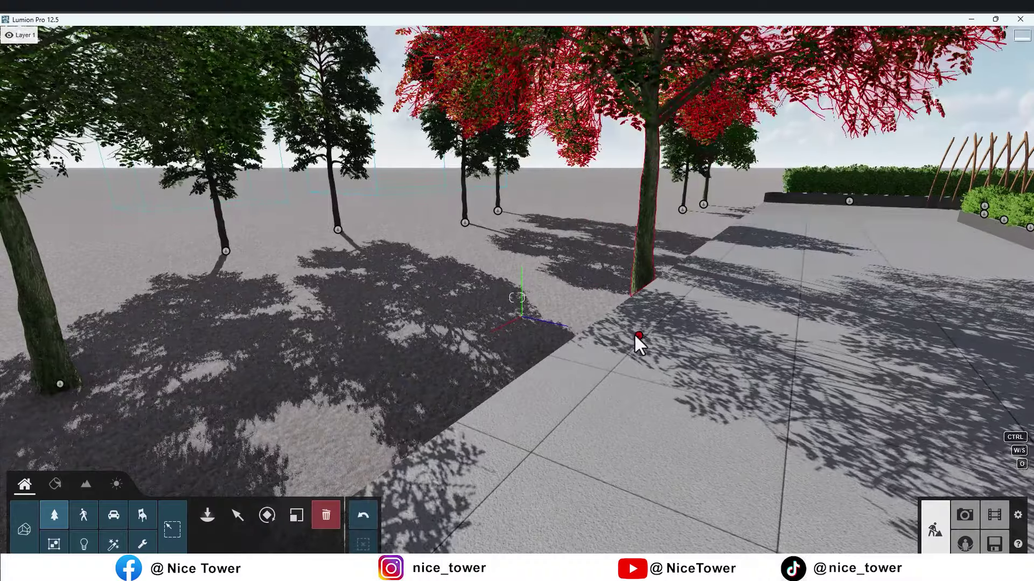
left_click(634, 333)
- Restore Photo 1, lower its camera to about 1.53 m, and raise extra fog to 0.2
left_click(970, 520)
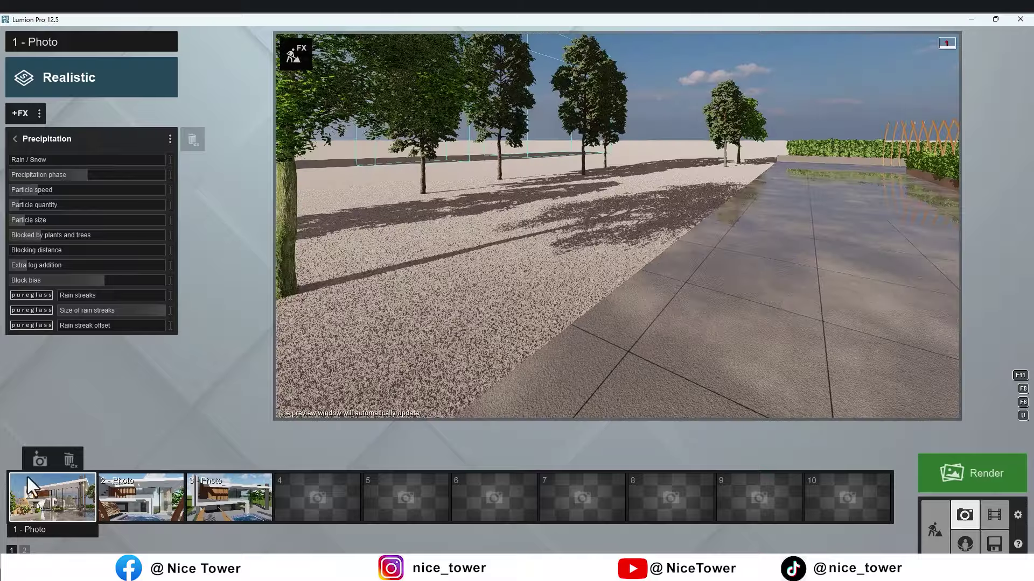
left_click(27, 477)
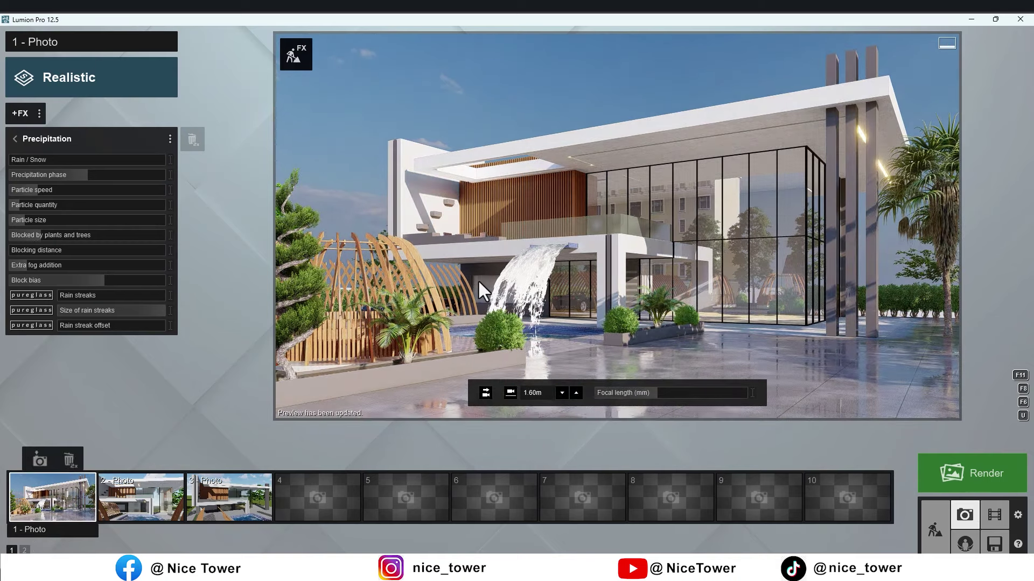
right_click_drag(477, 279, 507, 257)
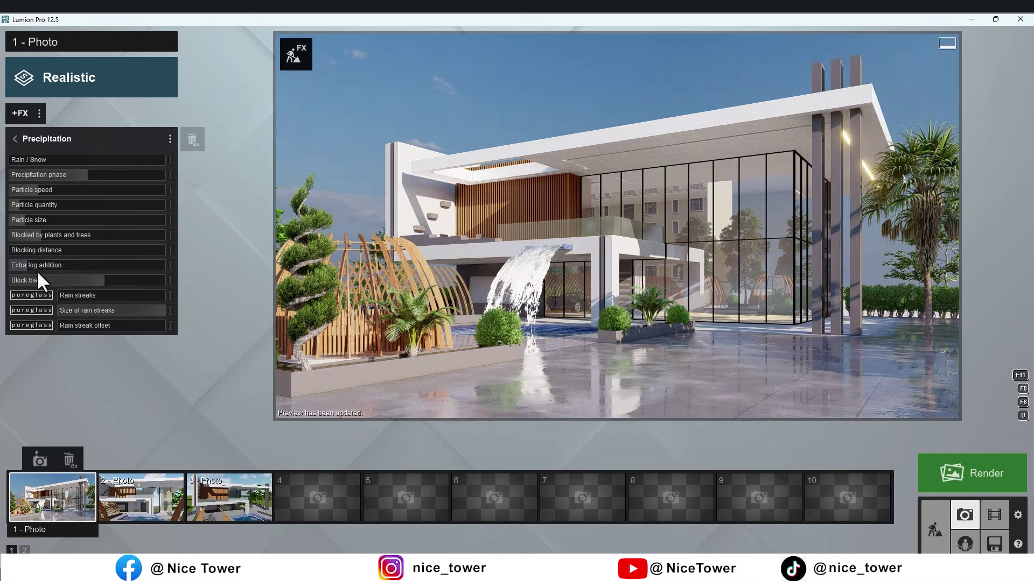
left_click_drag(28, 269, 50, 269)
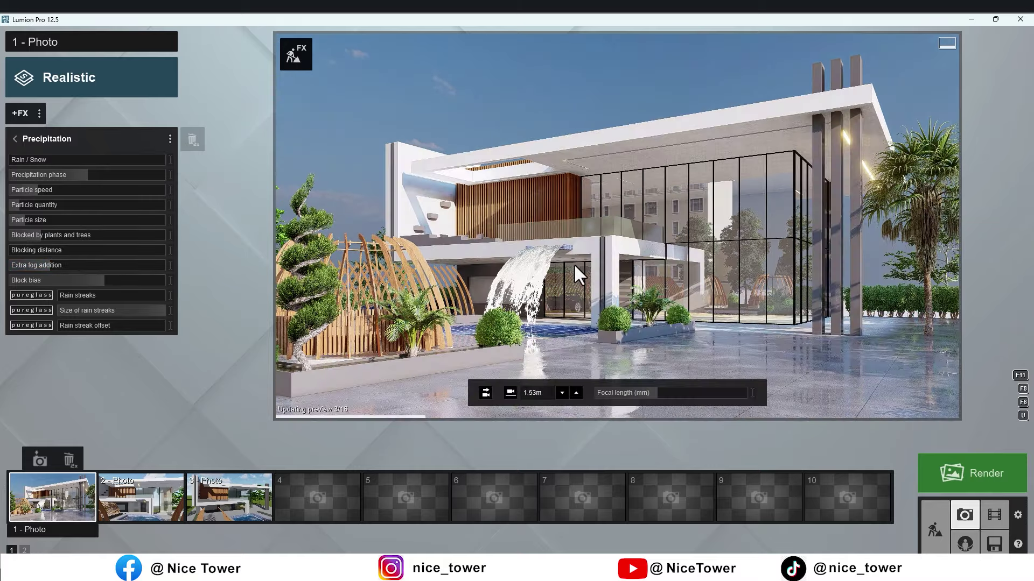
left_click(936, 531)
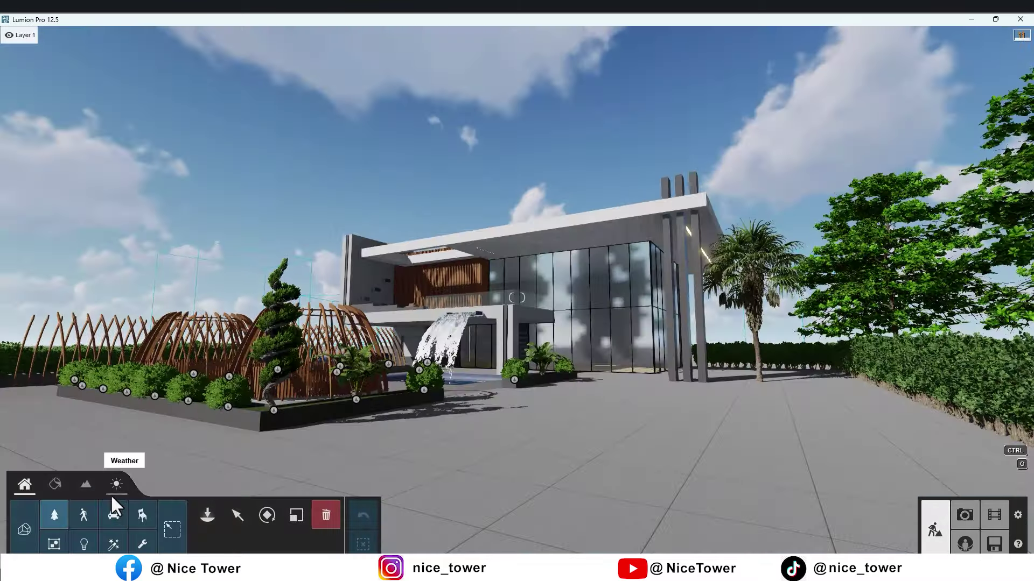
- Reposition Photo 1's preview camera toward the building, lowering it to 1.47 m
left_click(326, 515)
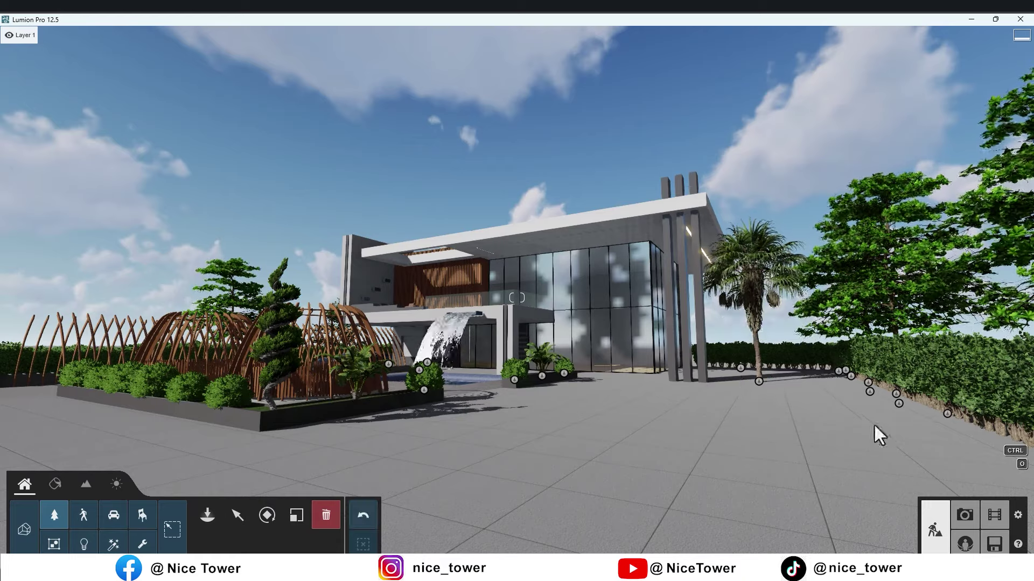
left_click(964, 516)
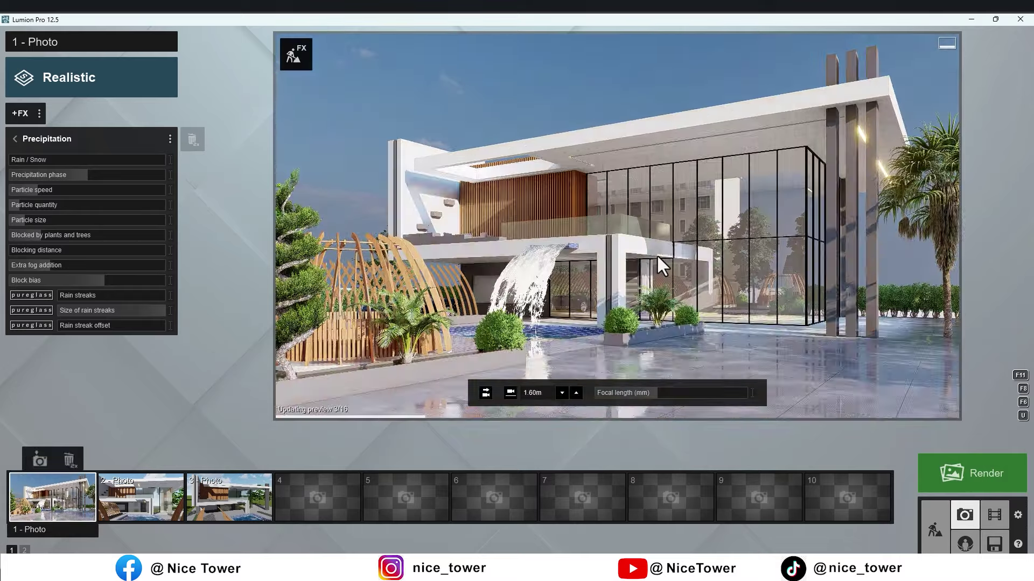
key("w")
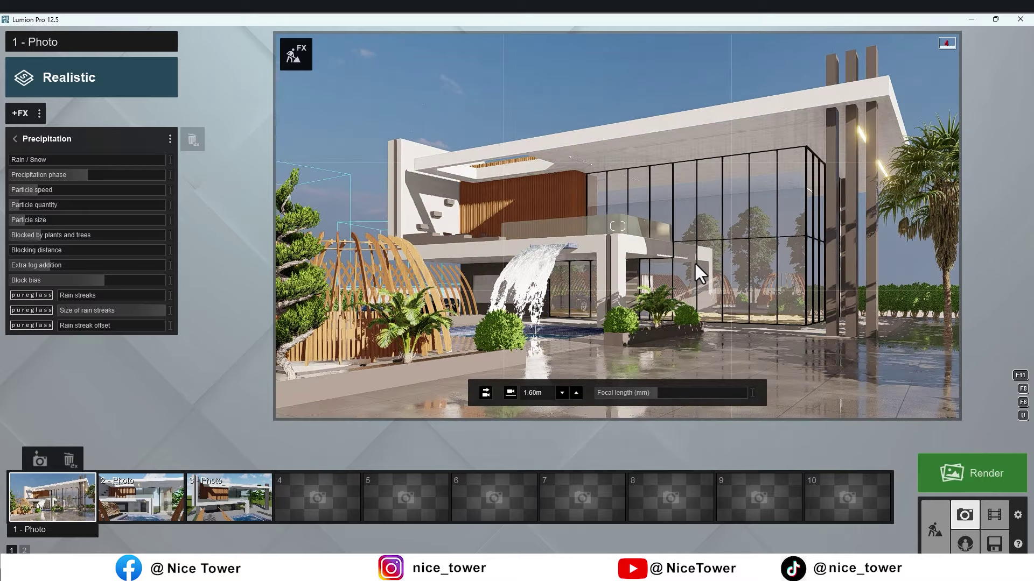
mouse_move(694, 261)
right_mouse_down()
mouse_move(705, 267)
mouse_move(702, 256)
right_mouse_up()
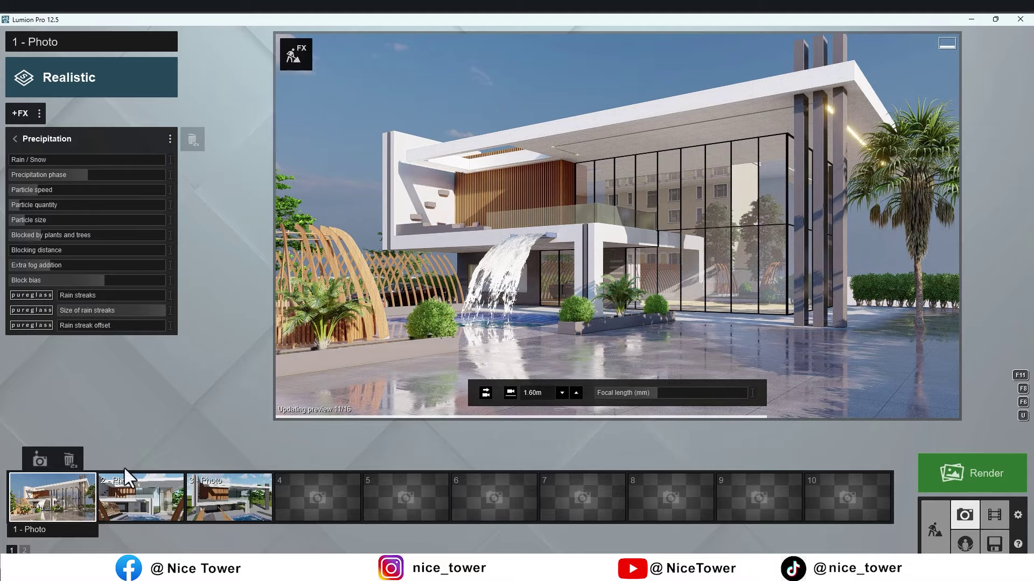
left_click(81, 482)
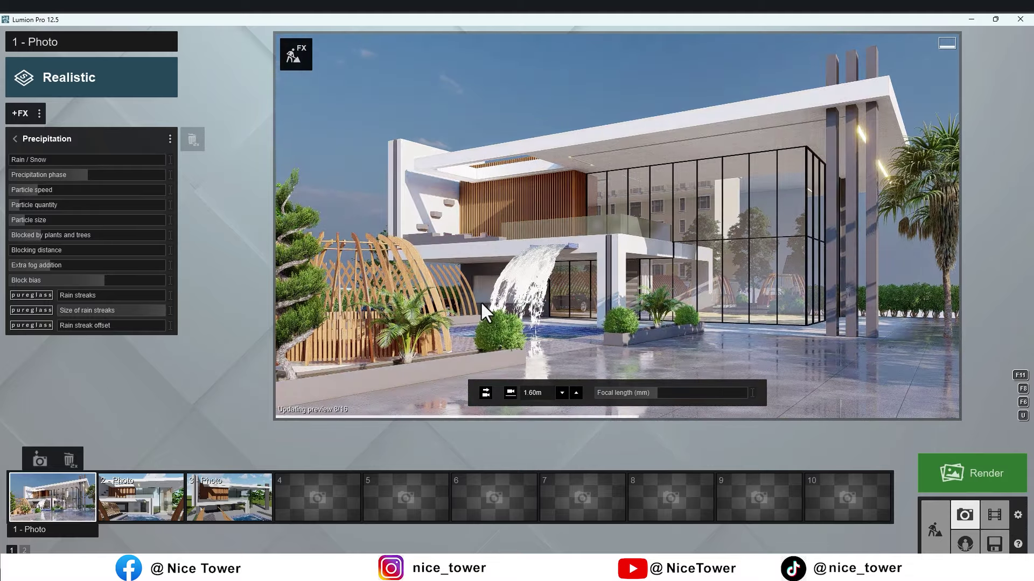
key("a")
key("d")
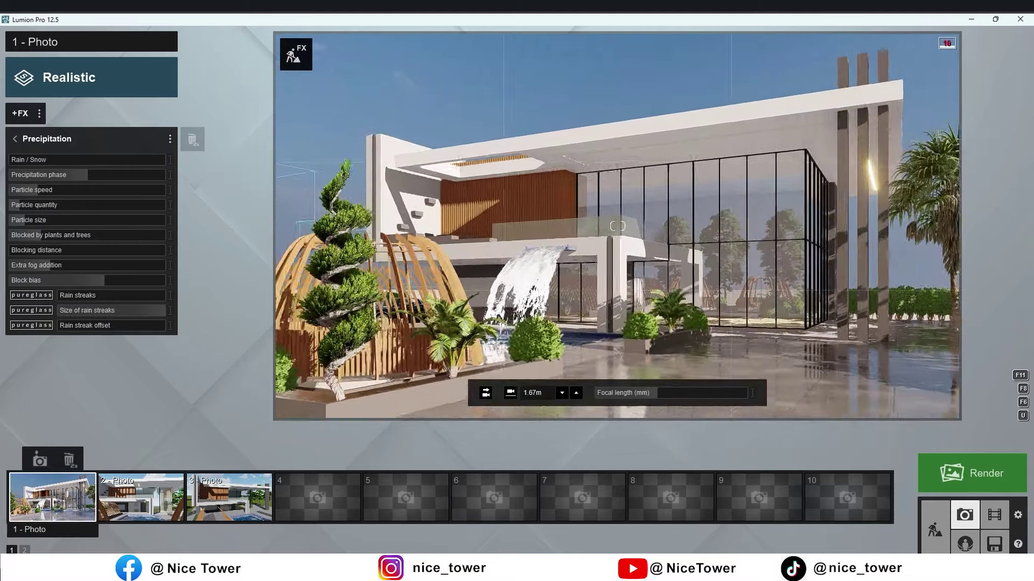
key("d")
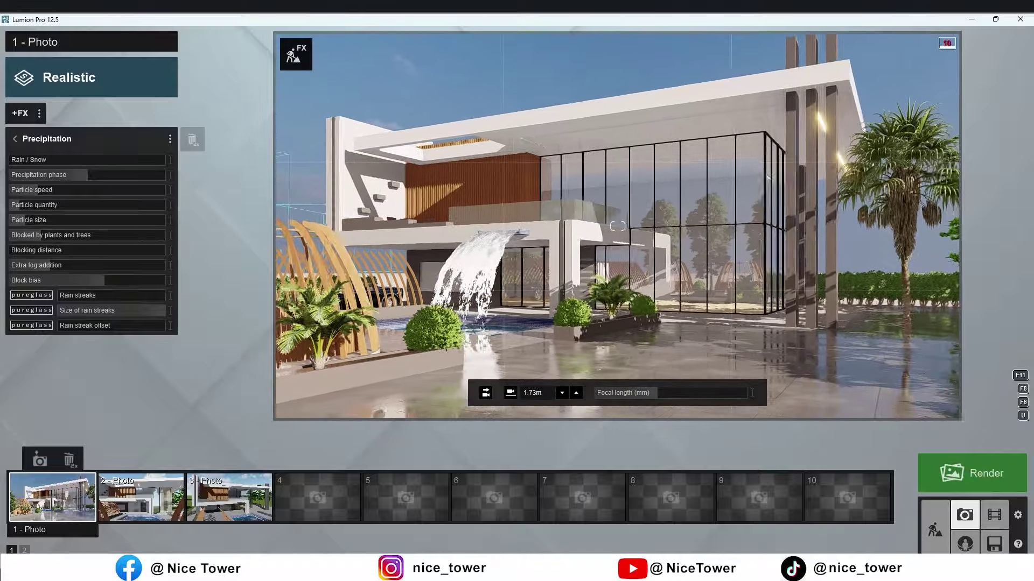
key("a")
key("w")
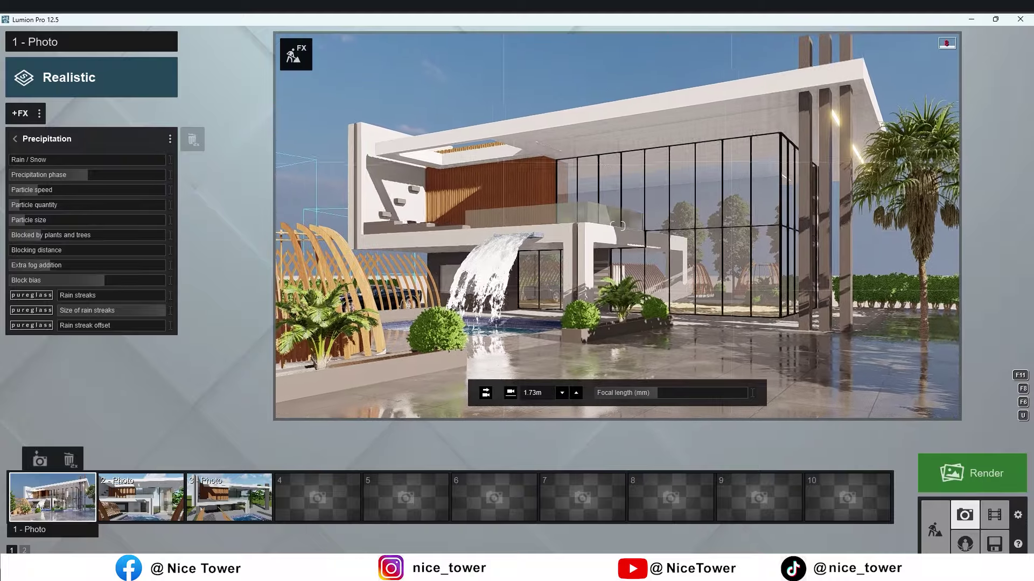
key("q")
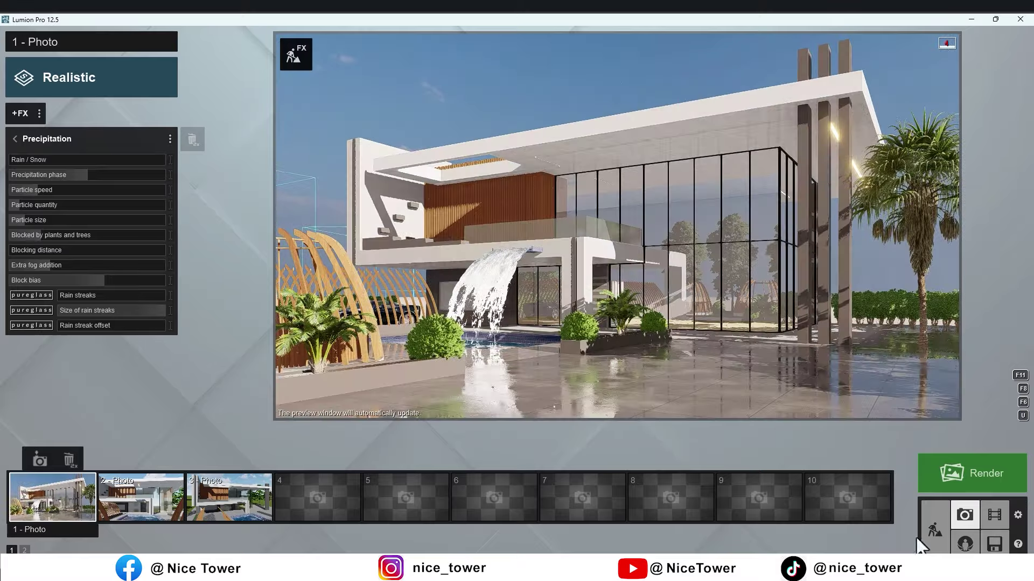
- Nudge the palm tree beside the house slightly left
left_click(936, 533)
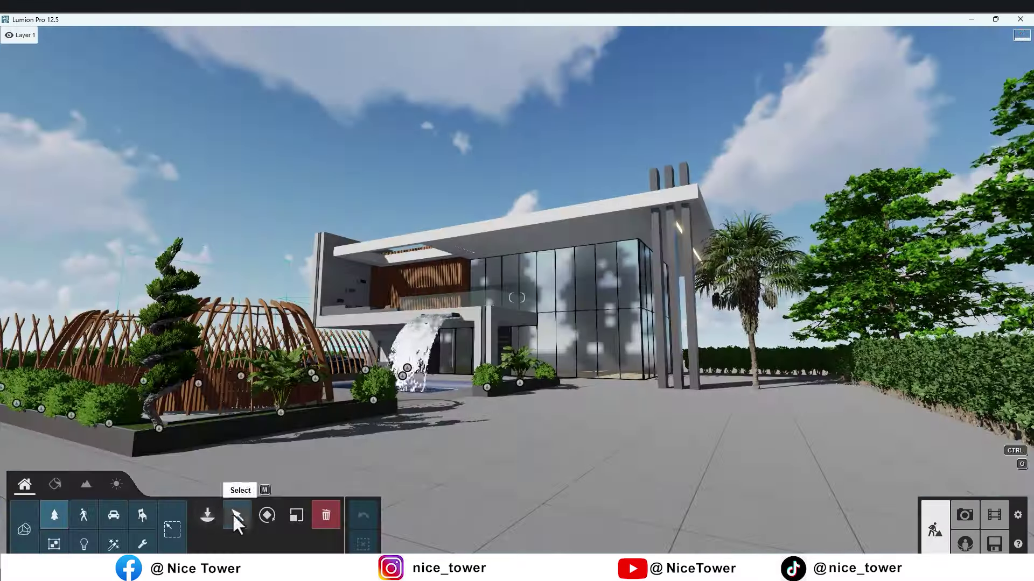
left_click(238, 515)
left_click(758, 390)
left_click_drag(758, 380, 751, 377)
- Reframe Photo 1's camera, save it, and fly the build view onto the terrace
left_click(968, 515)
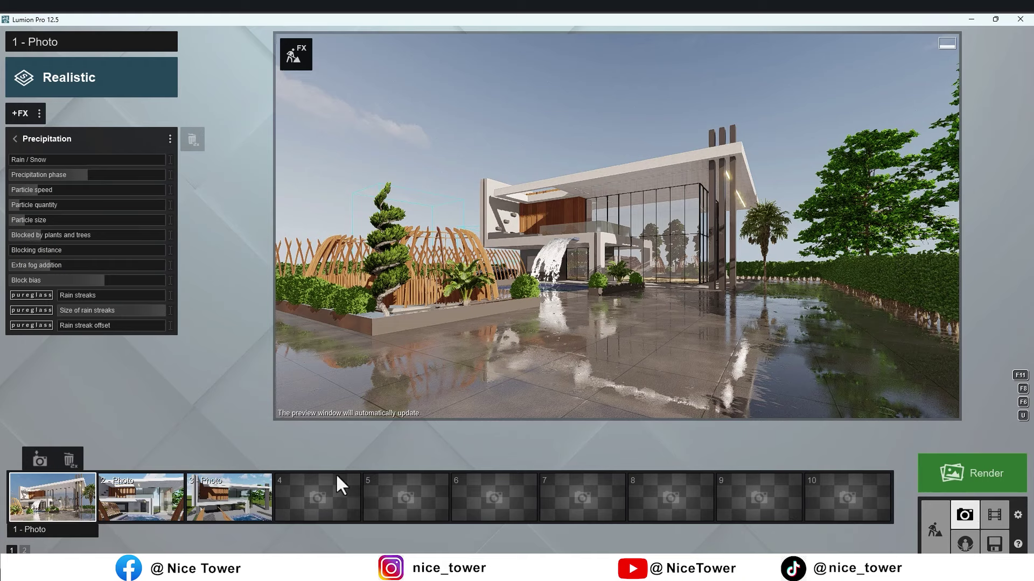
left_click(72, 503)
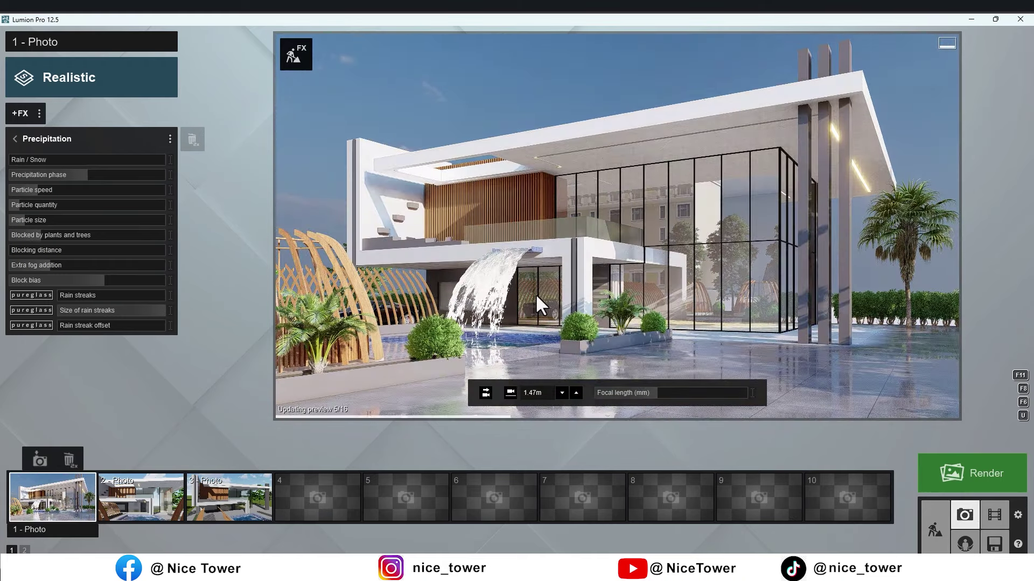
right_click_drag(535, 293, 556, 275)
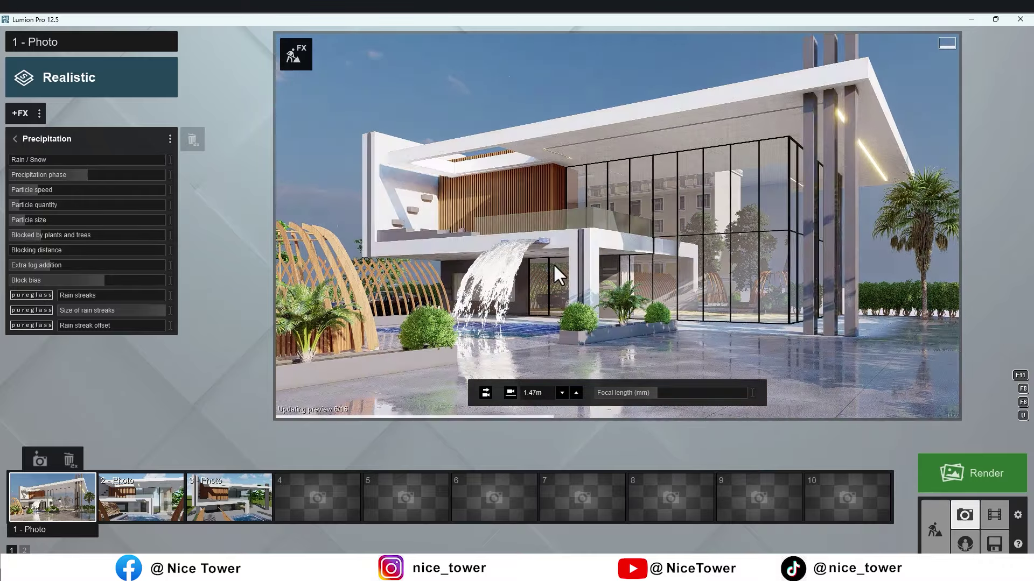
left_click(40, 461)
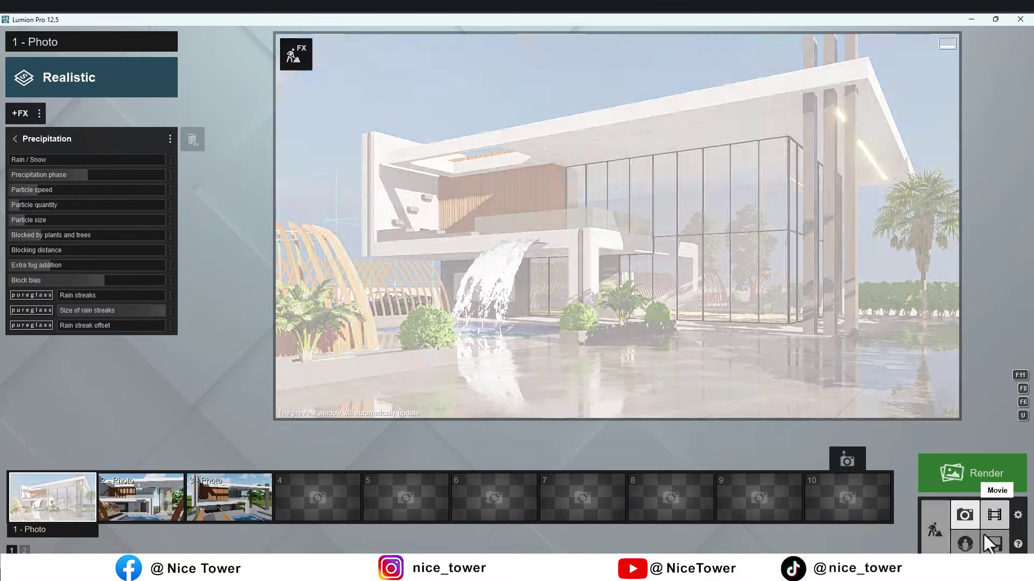
left_click(935, 531)
key("w")
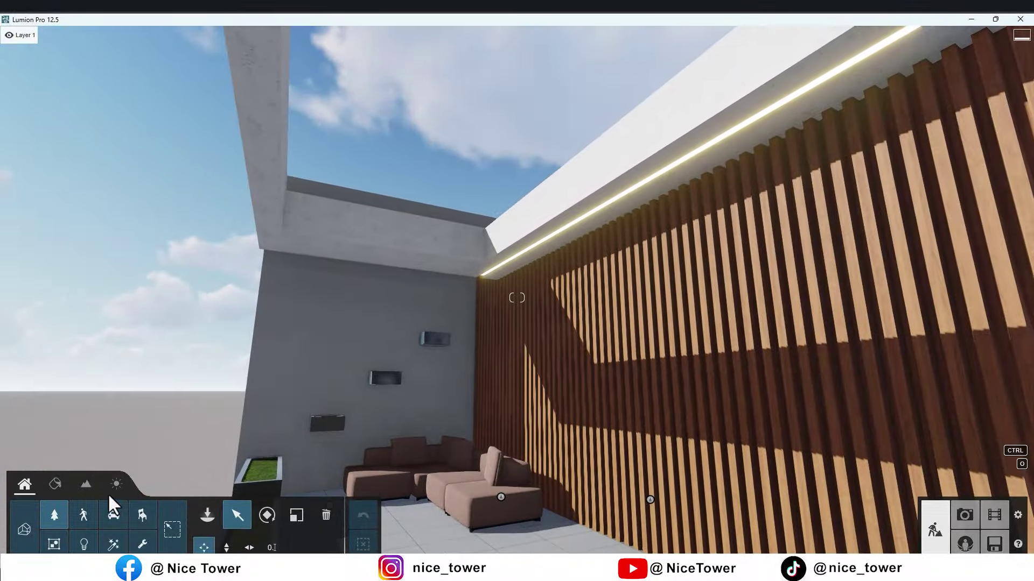
- Place an area Line Light under the terrace ceiling and stretch it to length
left_click(91, 550)
left_click(208, 517)
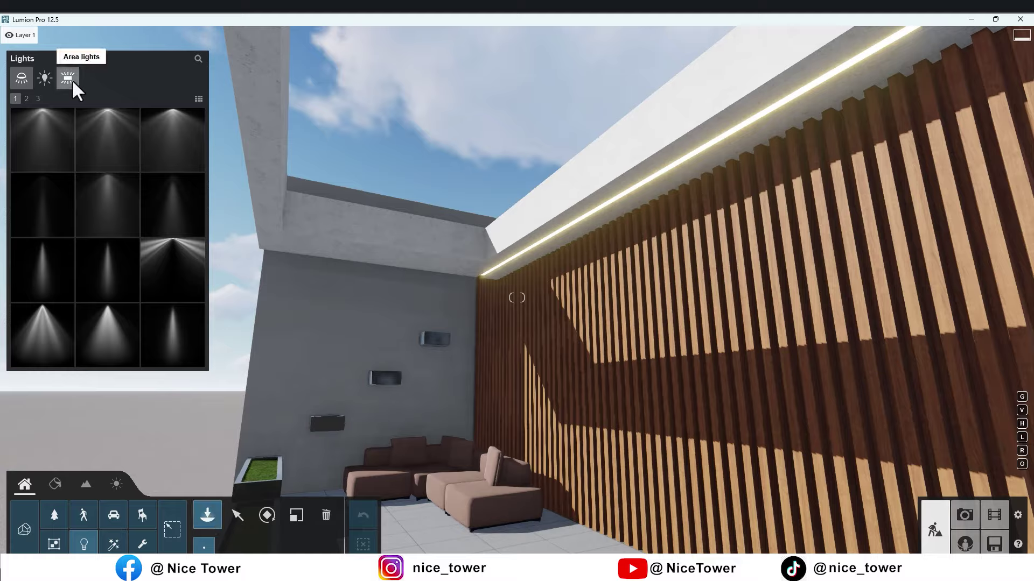
left_click(68, 78)
left_click(108, 140)
left_click(706, 145)
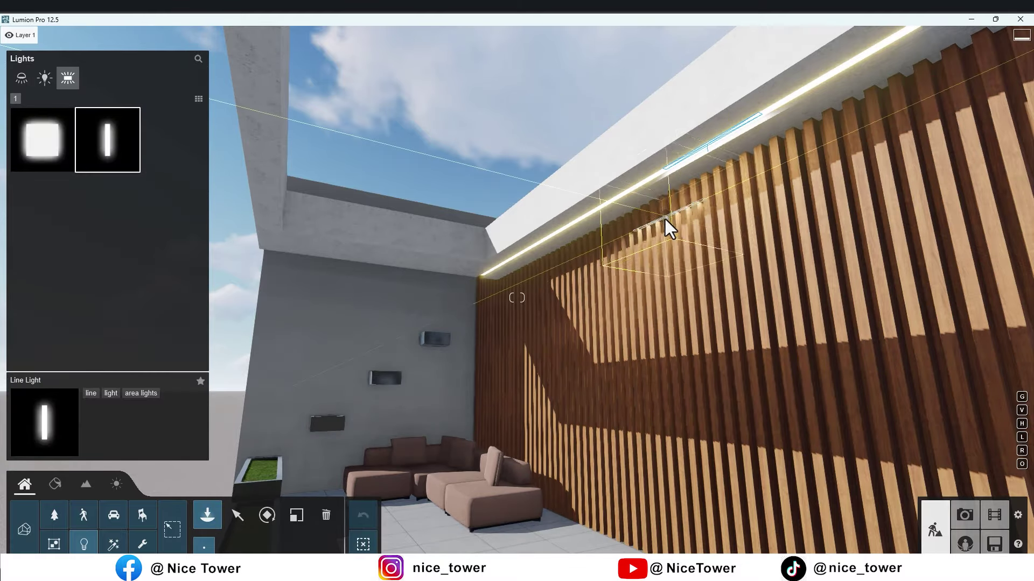
right_click_drag(665, 218, 572, 342)
left_click(241, 511)
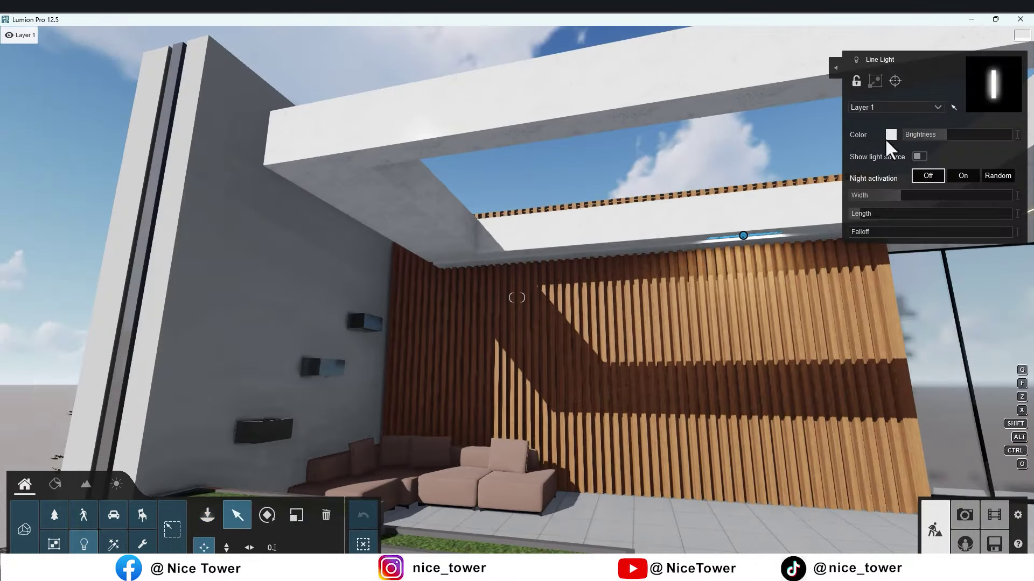
left_click_drag(900, 191, 1013, 188)
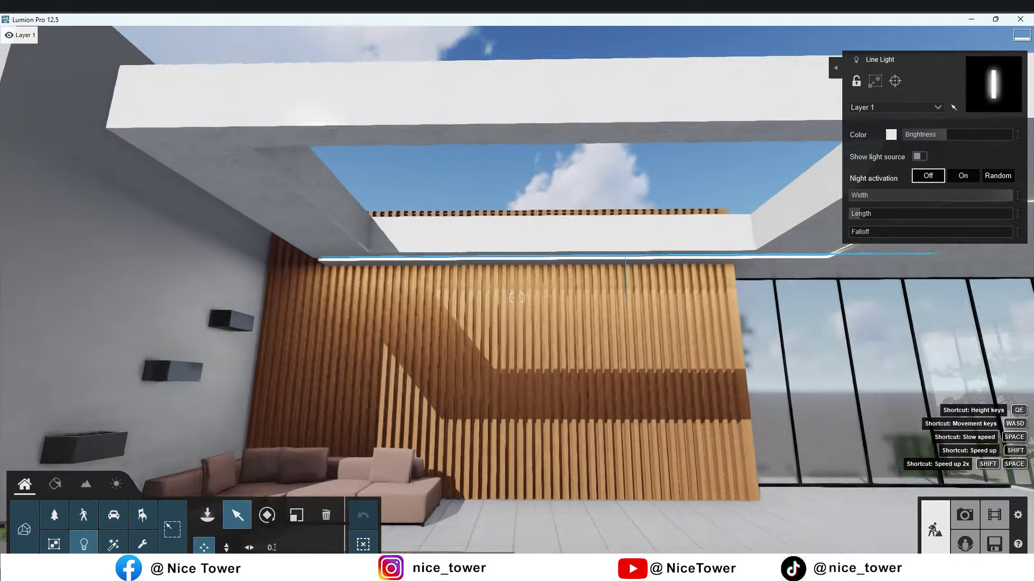
right_click_drag(1013, 186, 894, 204)
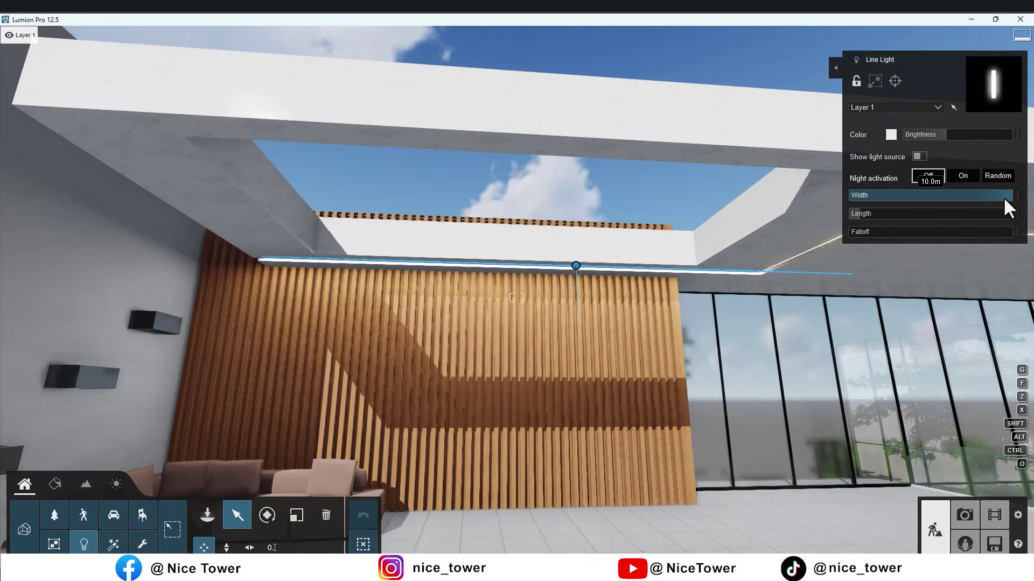
left_click_drag(1004, 199, 1000, 197)
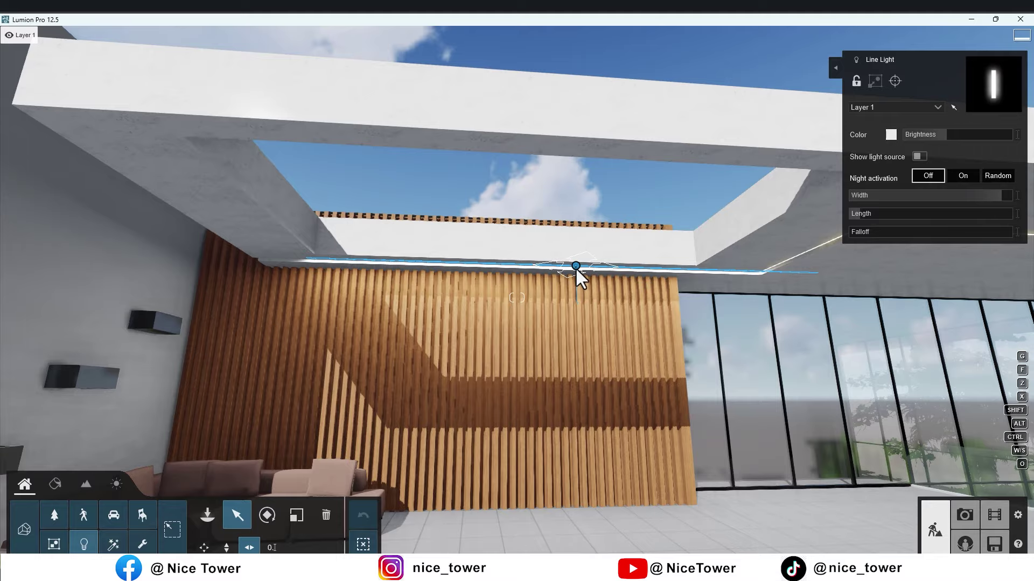
- Slide the line light along the ceiling edge and set its brightness to 198.5
left_click_drag(575, 267, 522, 267)
right_click_drag(522, 279, 592, 243)
right_click_drag(517, 297, 497, 259)
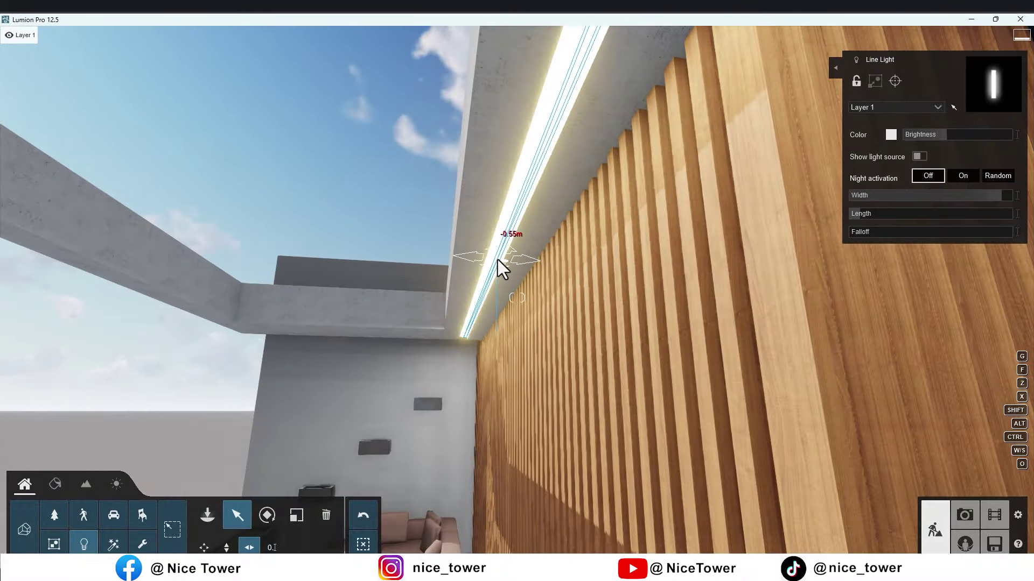
right_click_drag(480, 283, 517, 297)
left_click_drag(935, 135, 934, 134)
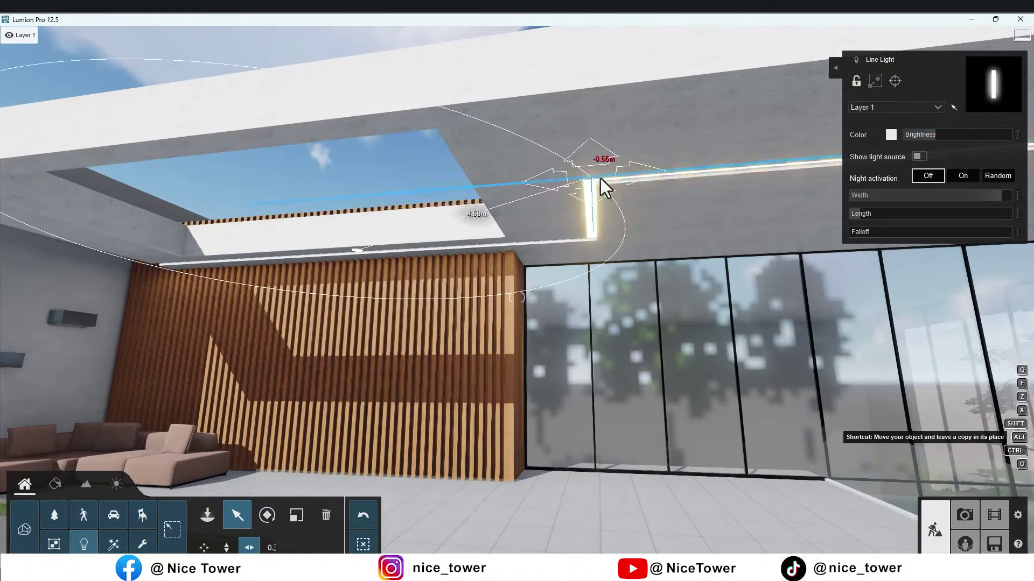
right_click_drag(605, 184, 537, 280)
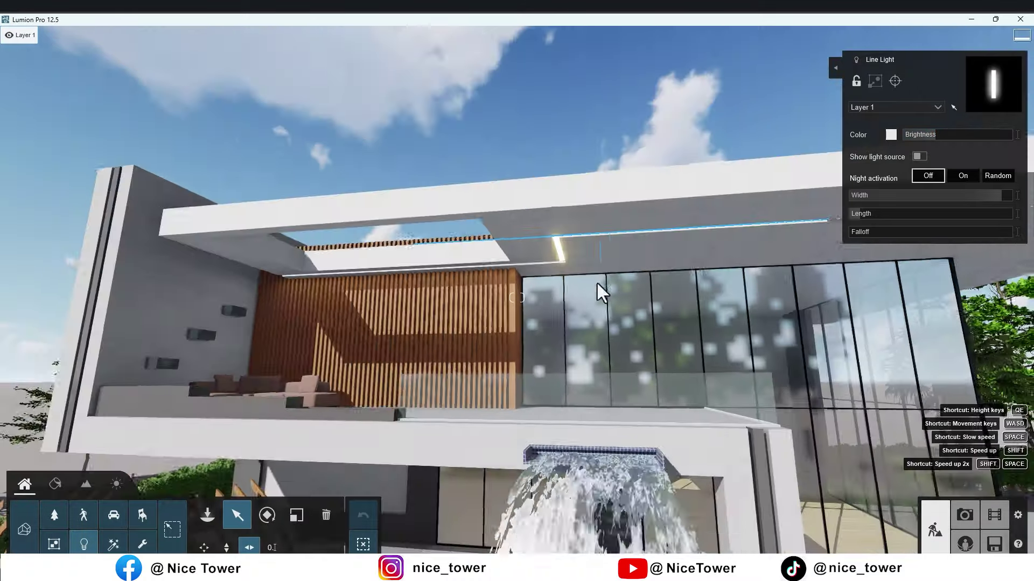
- Reposition the line light and leave copies along the front roof edge
left_click_drag(506, 260, 729, 261)
left_click(1008, 195)
mouse_move(730, 262)
left_mouse_down()
mouse_move(607, 261)
mouse_move(838, 277)
left_mouse_up()
left_click(972, 195)
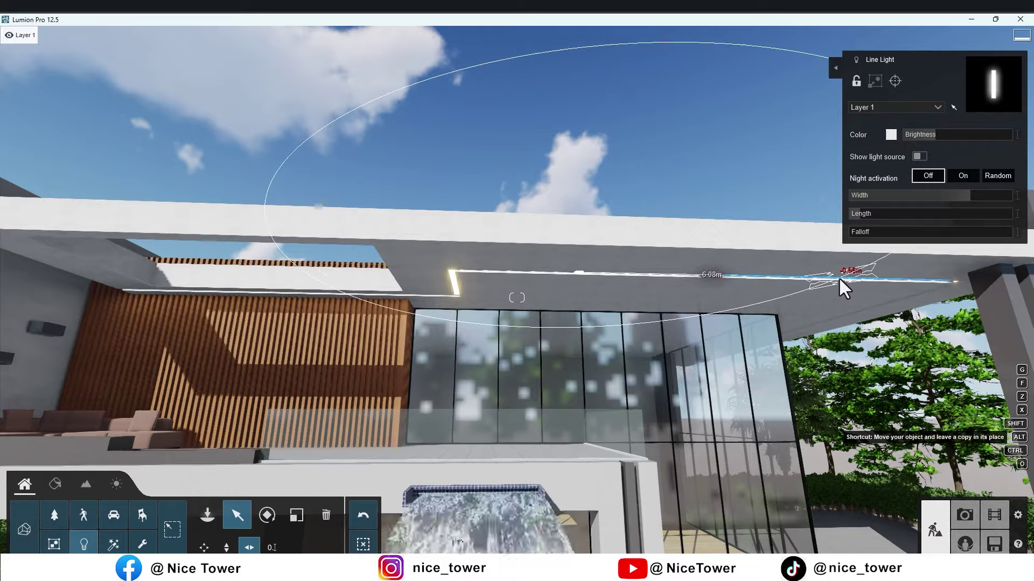
left_click(575, 274, "ctrl")
left_click(978, 196)
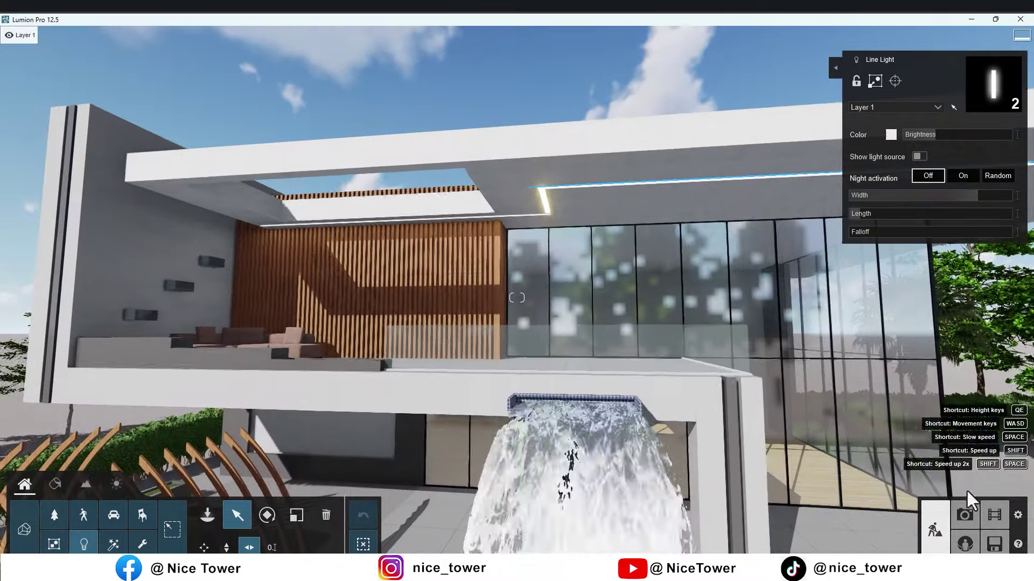
left_click(965, 514)
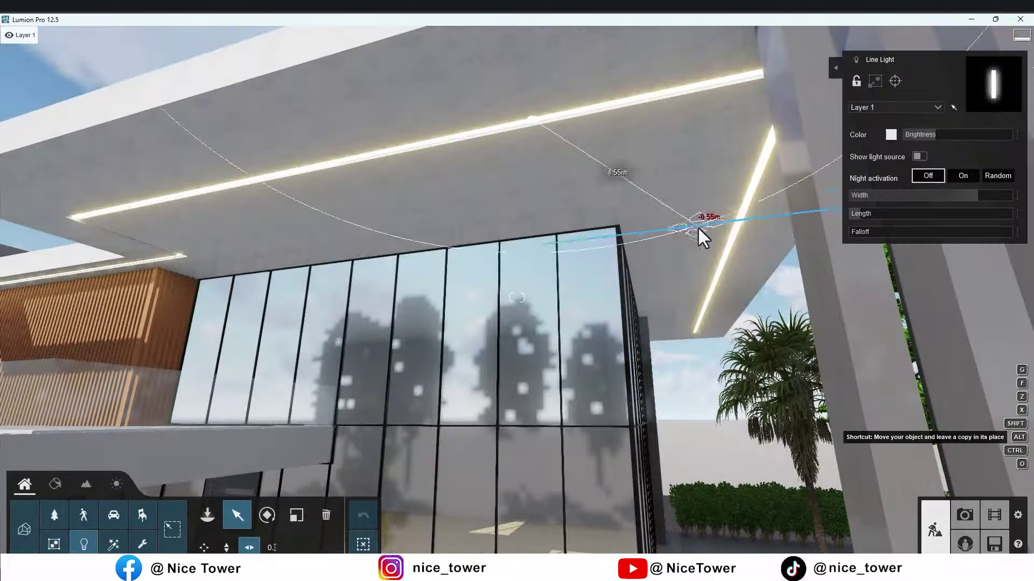
- Rotate the copied light to follow the roof edge and check it in the photo preview
left_click(267, 516)
right_click_drag(485, 377, 516, 350)
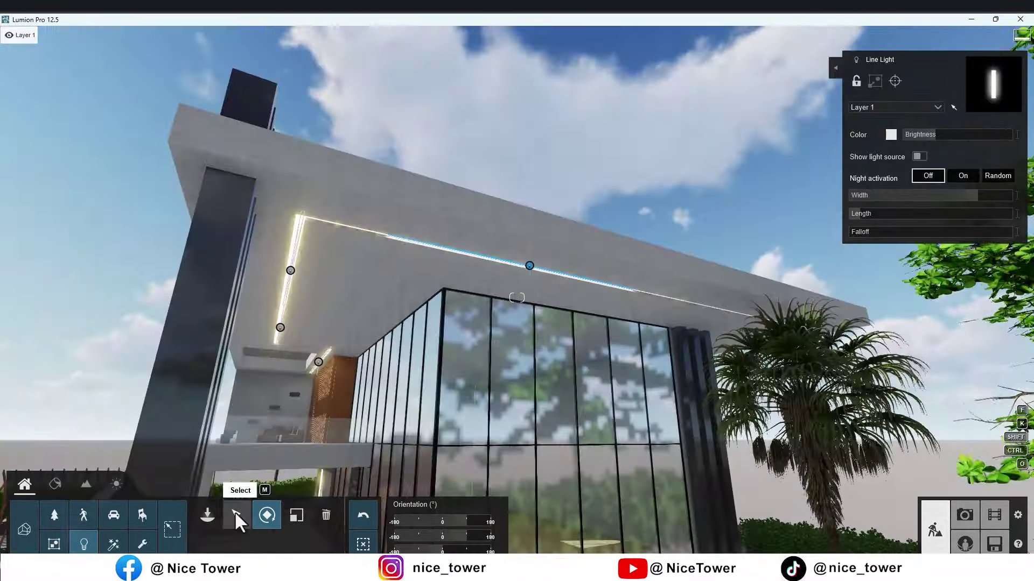
left_click(238, 516)
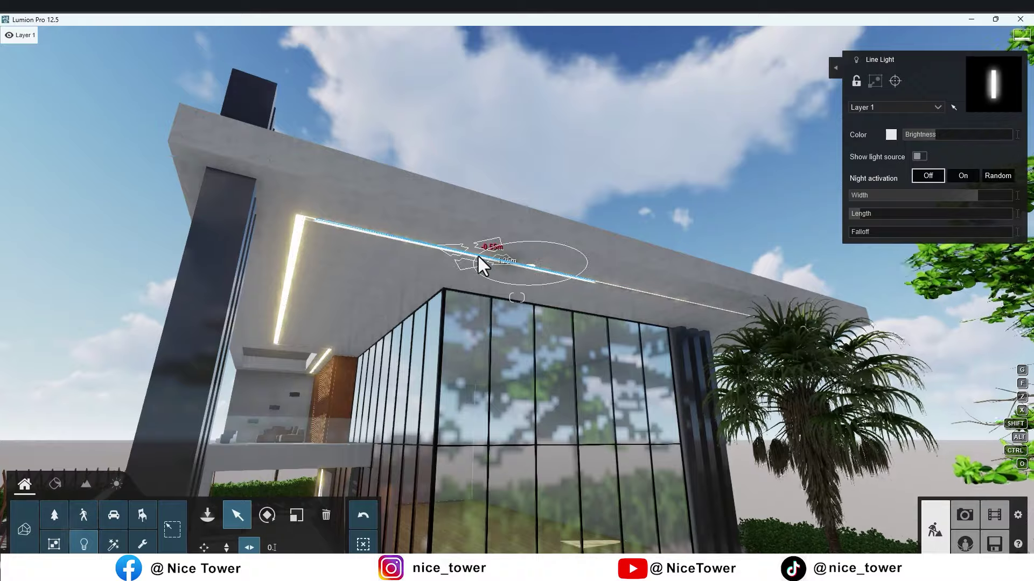
mouse_move(466, 251)
right_mouse_down()
mouse_move(517, 297)
mouse_move(538, 270)
right_mouse_up()
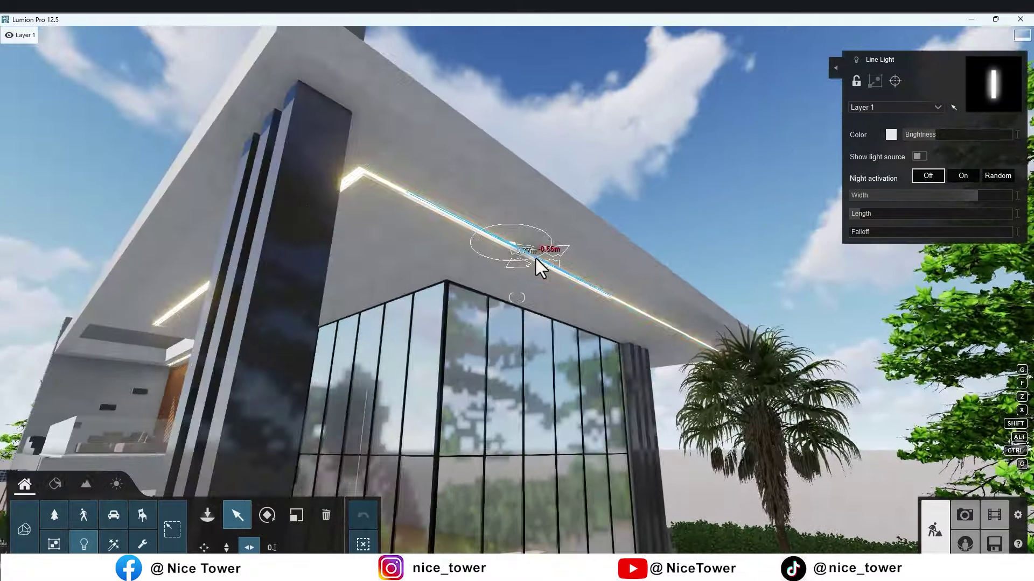
left_click(964, 516)
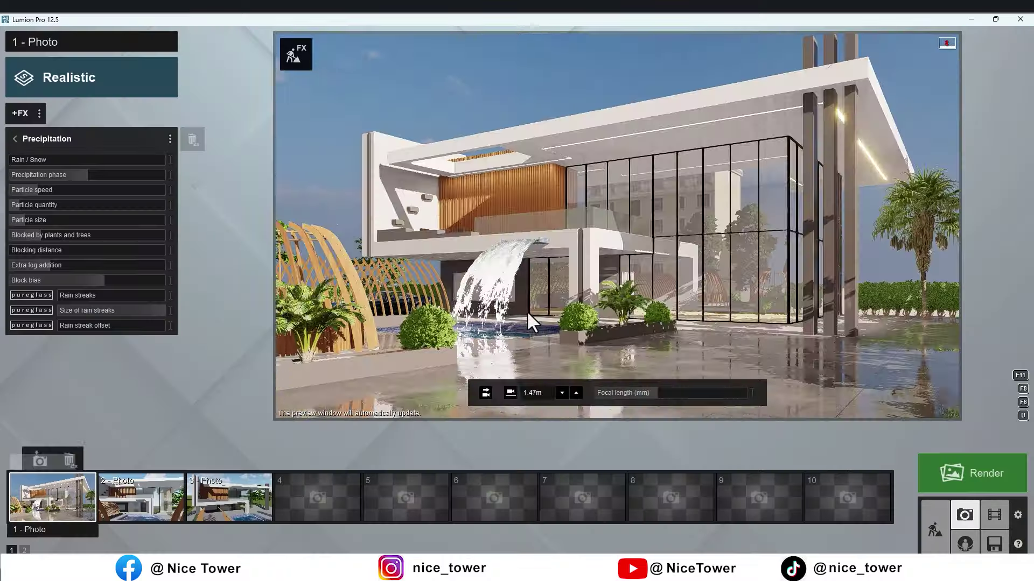
- Open the ceiling's advanced material settings and review the result from Photo 1
left_click(936, 528)
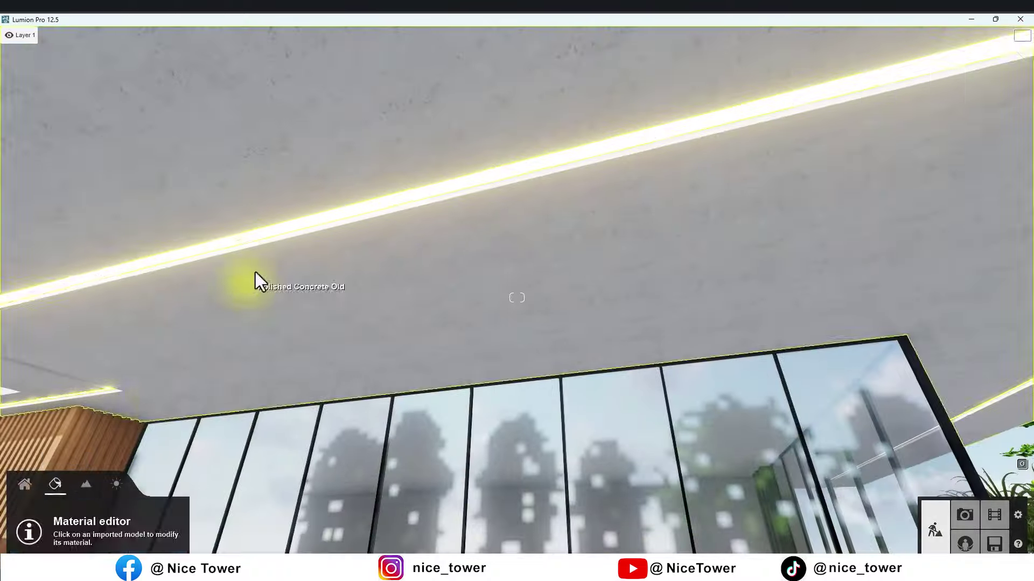
left_click(224, 334)
left_click(92, 241)
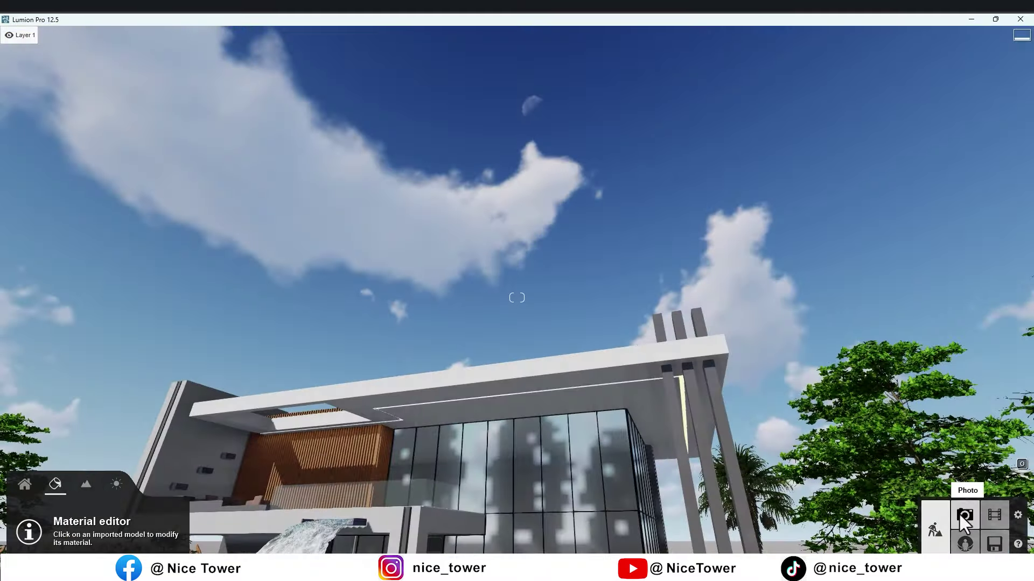
left_click(964, 518)
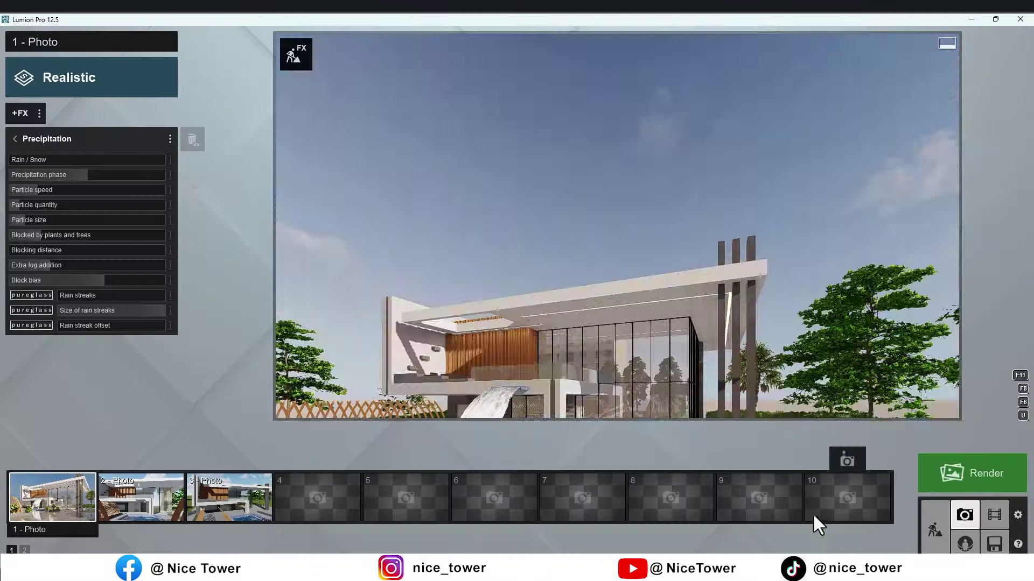
left_click(48, 498)
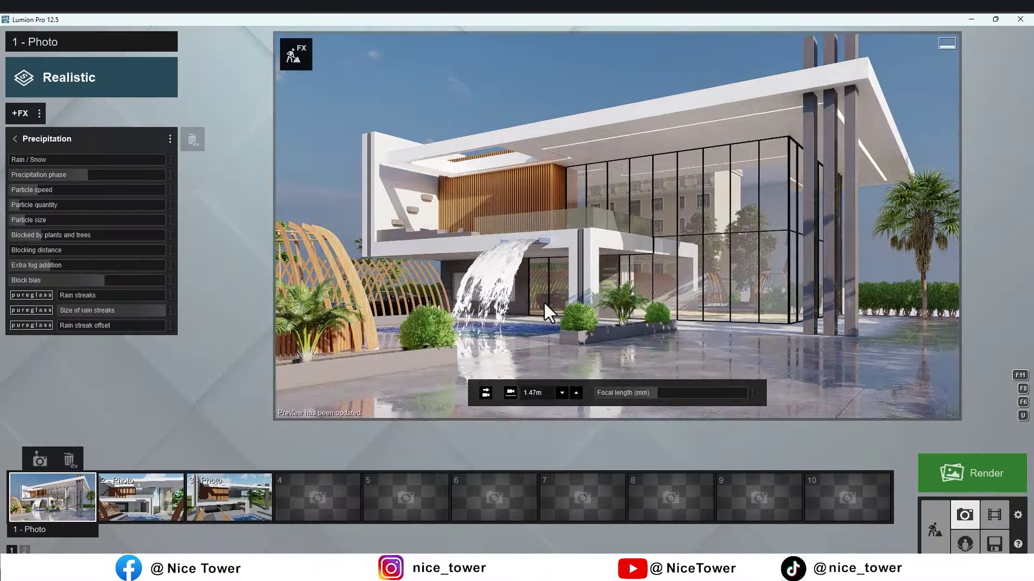
left_click(935, 531)
left_click(24, 484)
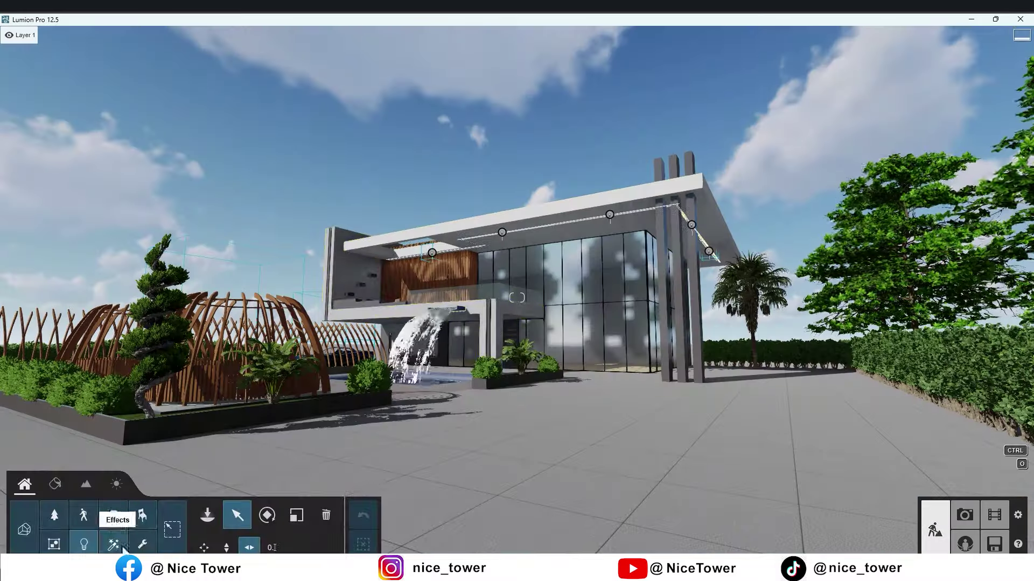
- Select all the roof line lights and preview them in the photo view
left_click(487, 234, "ctrl")
left_click(605, 211, "ctrl")
left_click(692, 224, "ctrl")
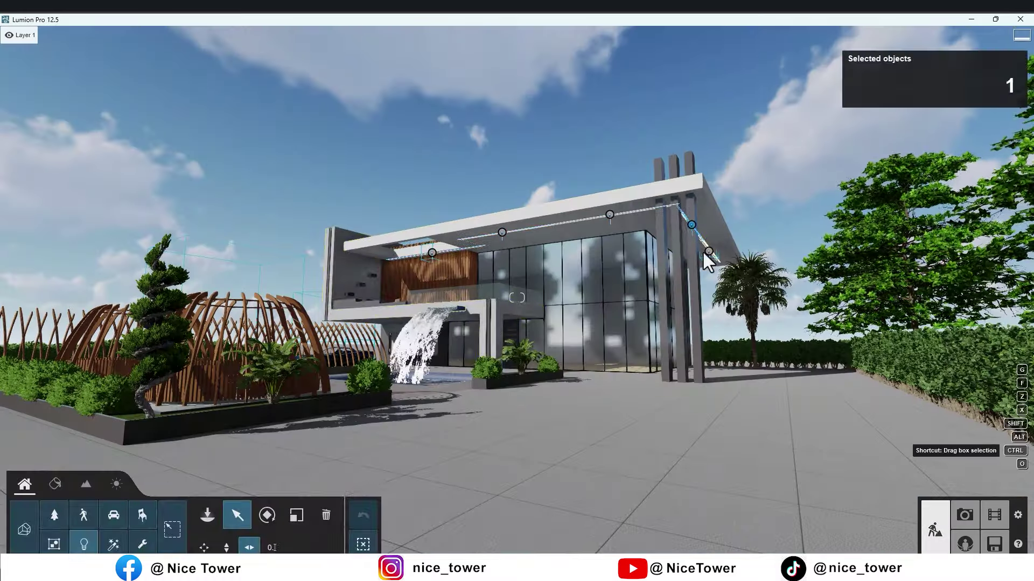
left_click(708, 251, "ctrl")
left_click(609, 215, "ctrl")
left_click(501, 232, "ctrl")
left_click(432, 252, "ctrl")
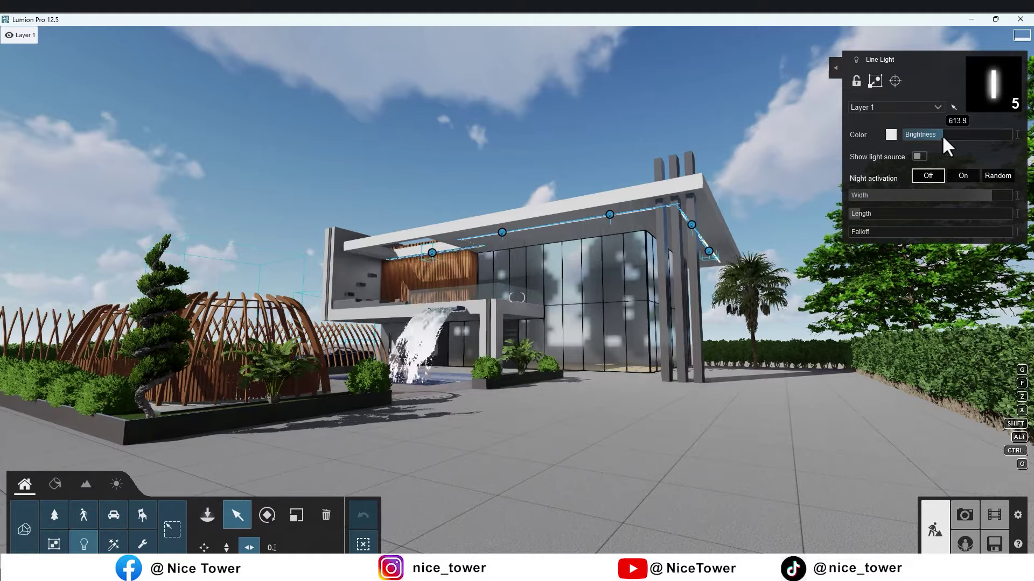
left_click(965, 515)
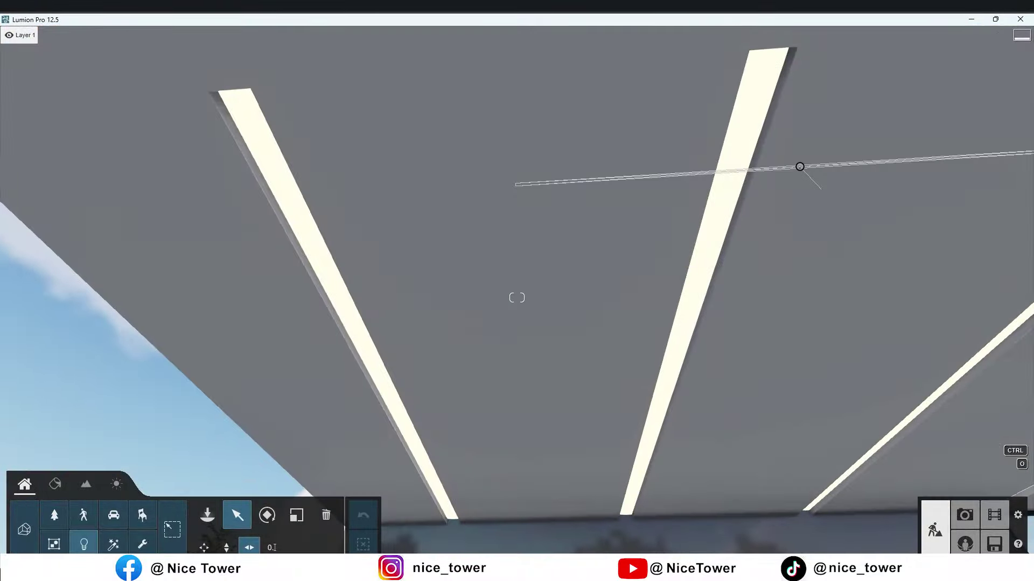
- Place another Line Light on a ceiling strip, lengthened to about 4.3 m
left_click(207, 516)
left_click(365, 340)
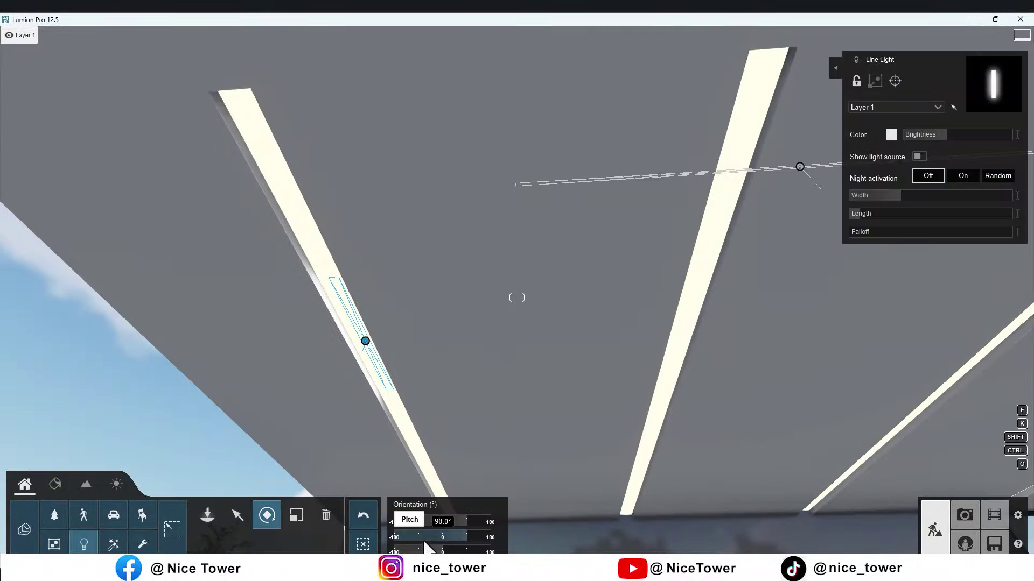
left_click_drag(899, 198, 936, 189)
left_click(238, 515)
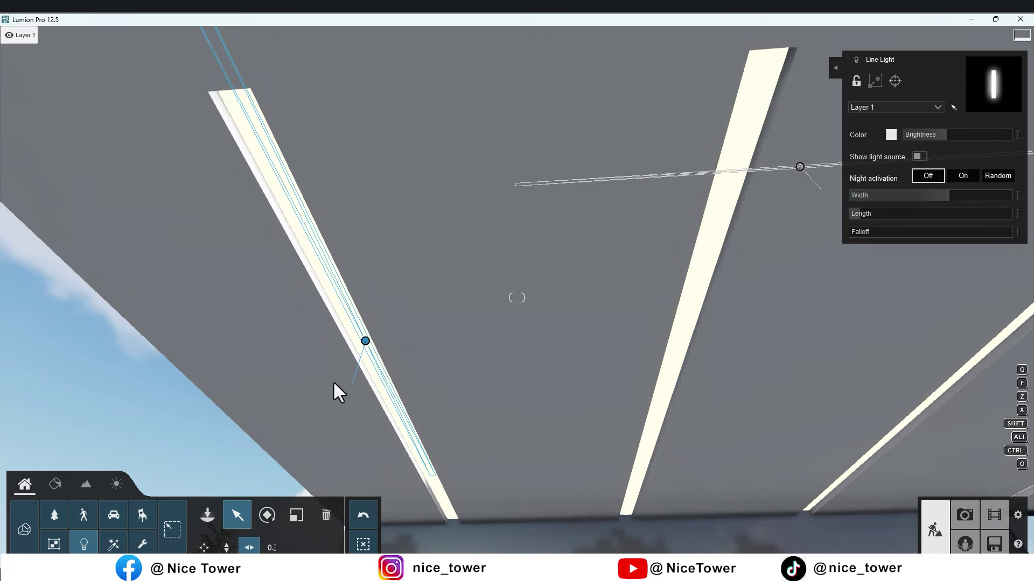
left_click_drag(368, 345, 396, 419)
left_click_drag(949, 195, 956, 198)
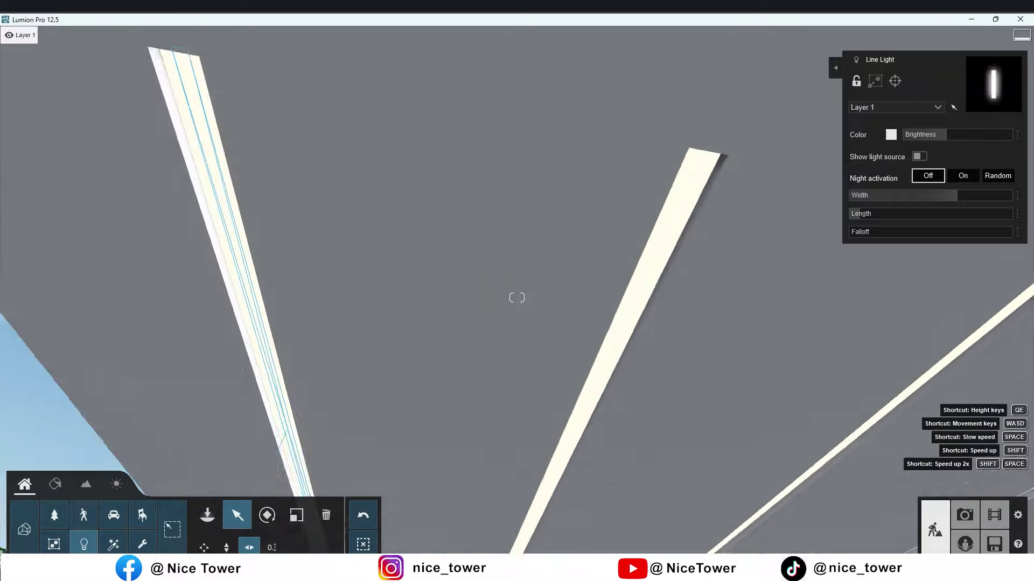
- Move the line lights so they run parallel along the ceiling strips
right_click_drag(404, 420, 283, 428)
left_click_drag(278, 387, 548, 418)
right_click_drag(548, 417, 548, 418)
left_click_drag(301, 415, 537, 432)
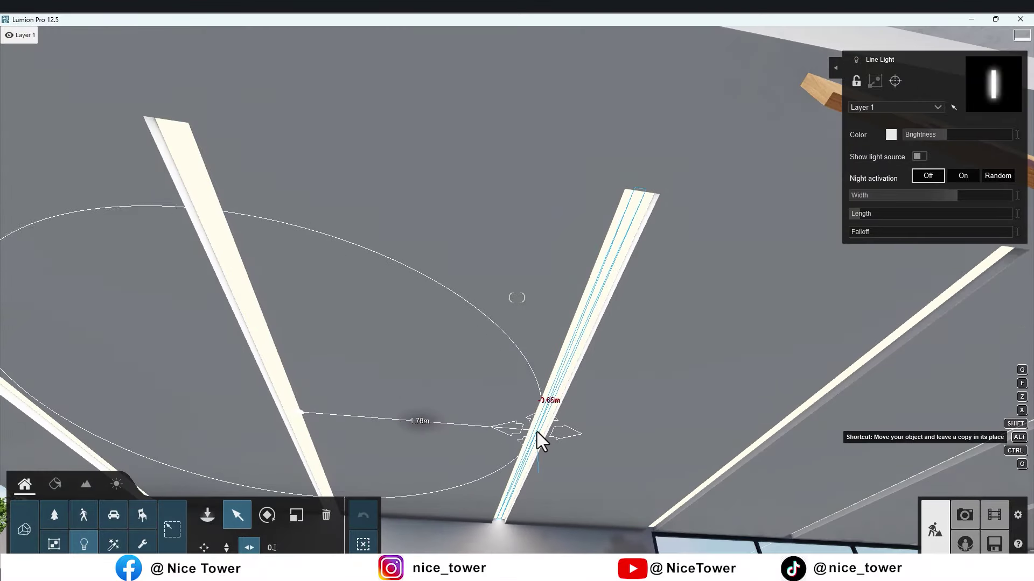
right_click_drag(538, 432, 538, 431)
left_click_drag(323, 388, 461, 386)
left_click_drag(673, 380, 694, 395)
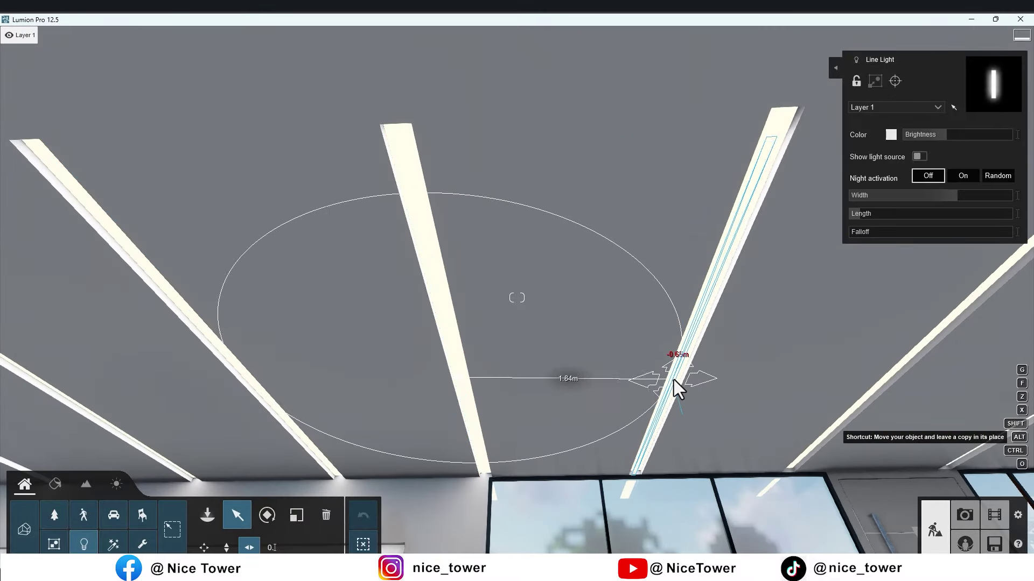
right_click_drag(662, 383, 275, 366)
left_click_drag(275, 366, 632, 360)
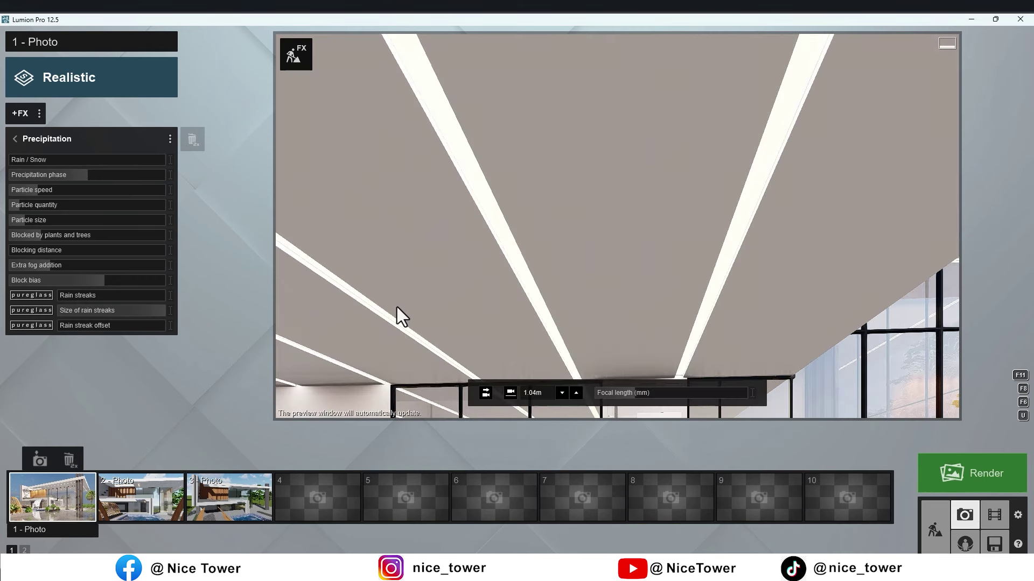
- Restore Photo 1's view, then fly the build camera toward the timber slat wall
left_click(47, 485)
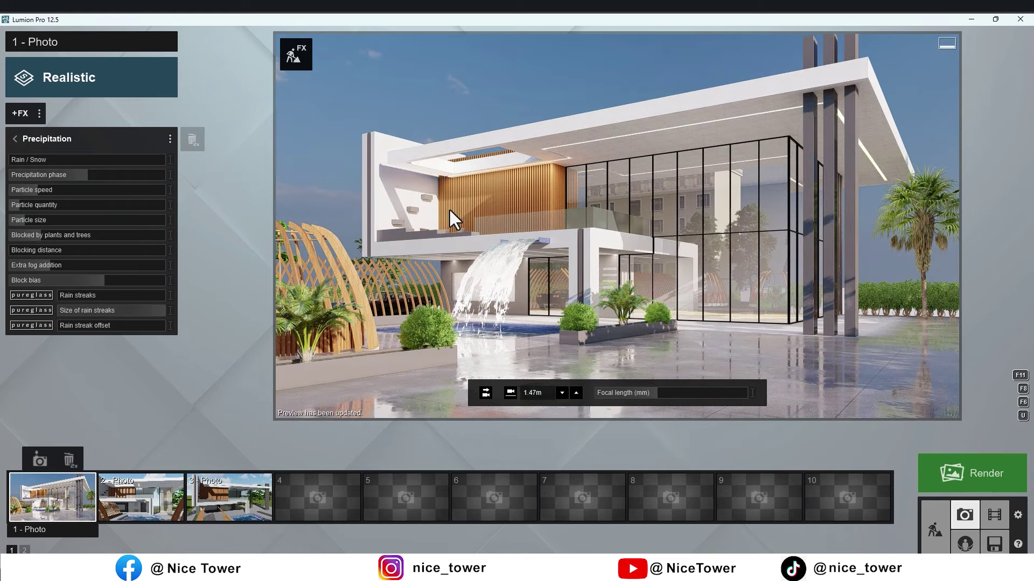
left_click(935, 530)
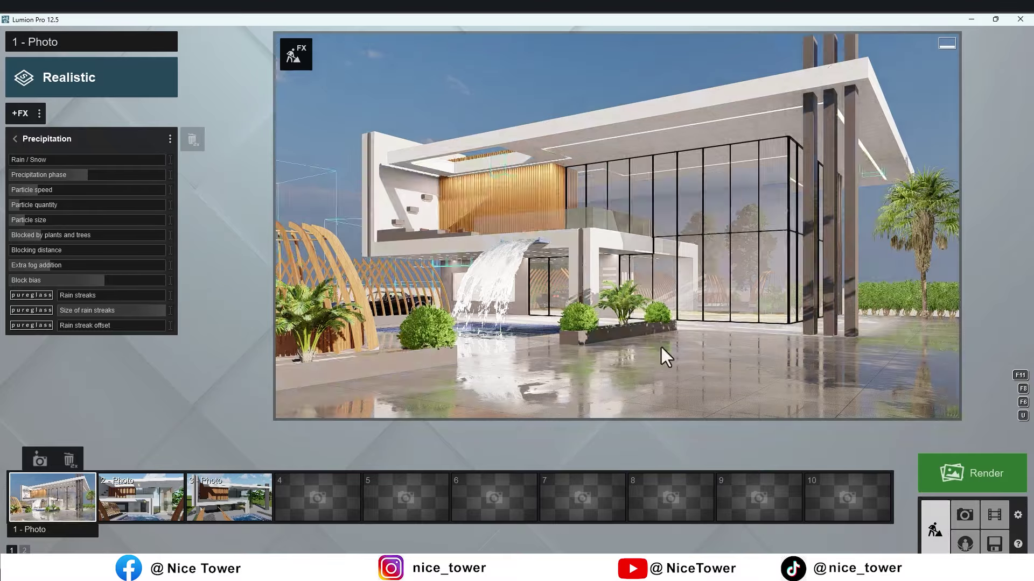
scroll(513, 297, "up", 5)
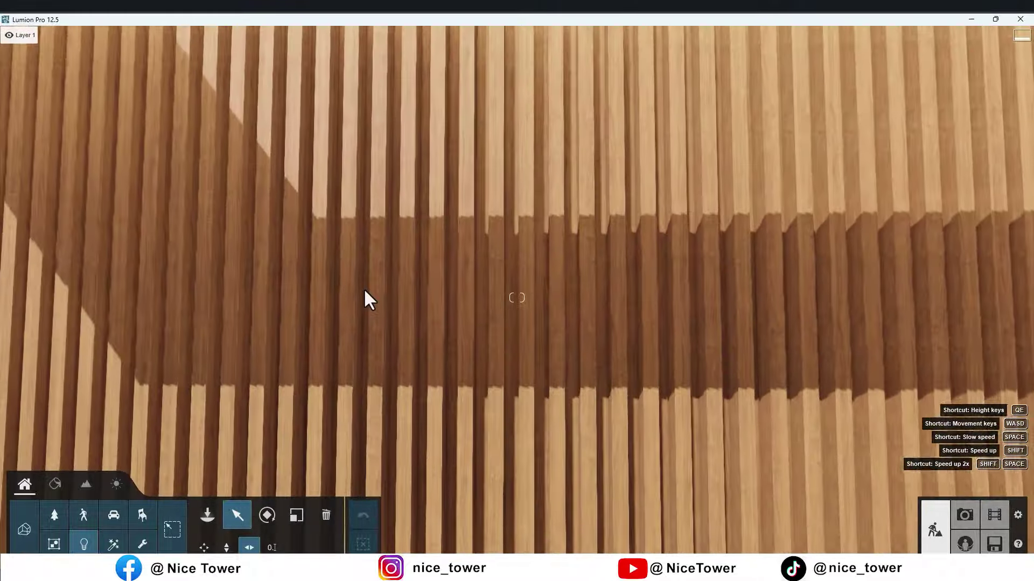
- Darken the Wood Cherry Original slat material with colorization 0.4
left_click(54, 484)
left_click(202, 349)
left_click_drag(38, 107, 64, 108)
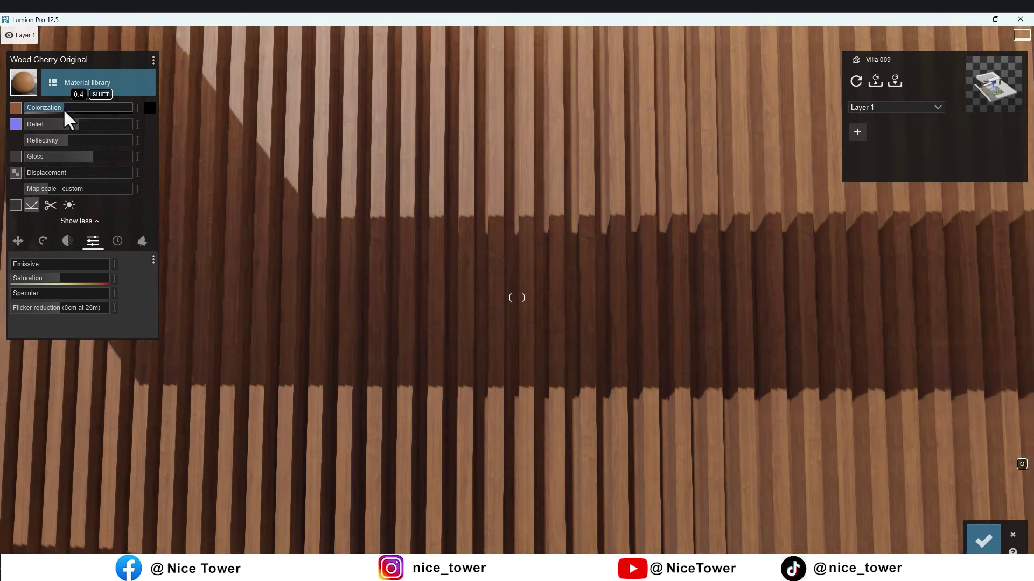
left_click(983, 540)
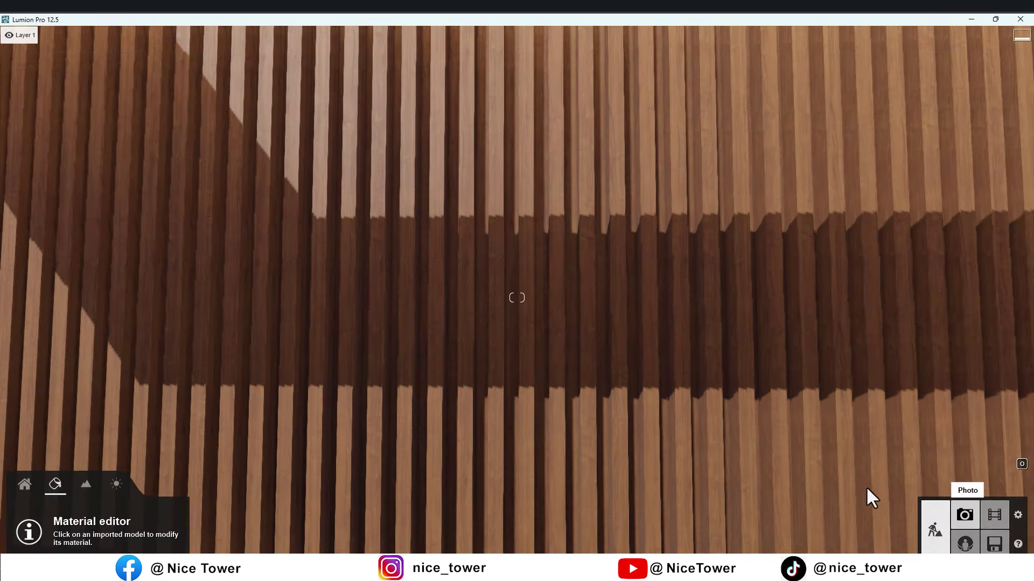
- Reframe Photo 1's camera closer on the villa and save it
left_click(965, 515)
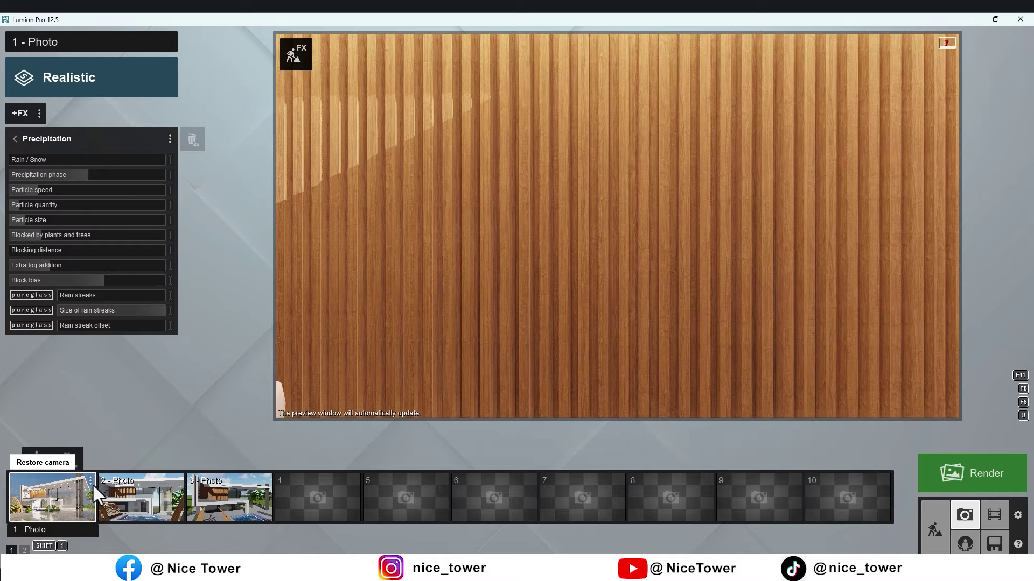
left_click(52, 497)
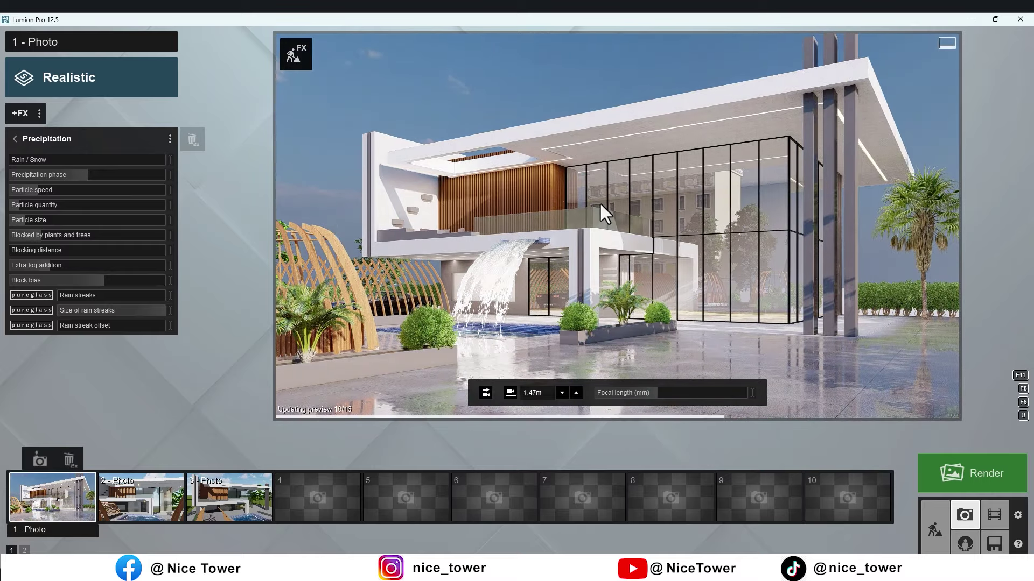
right_click_drag(599, 204, 617, 226)
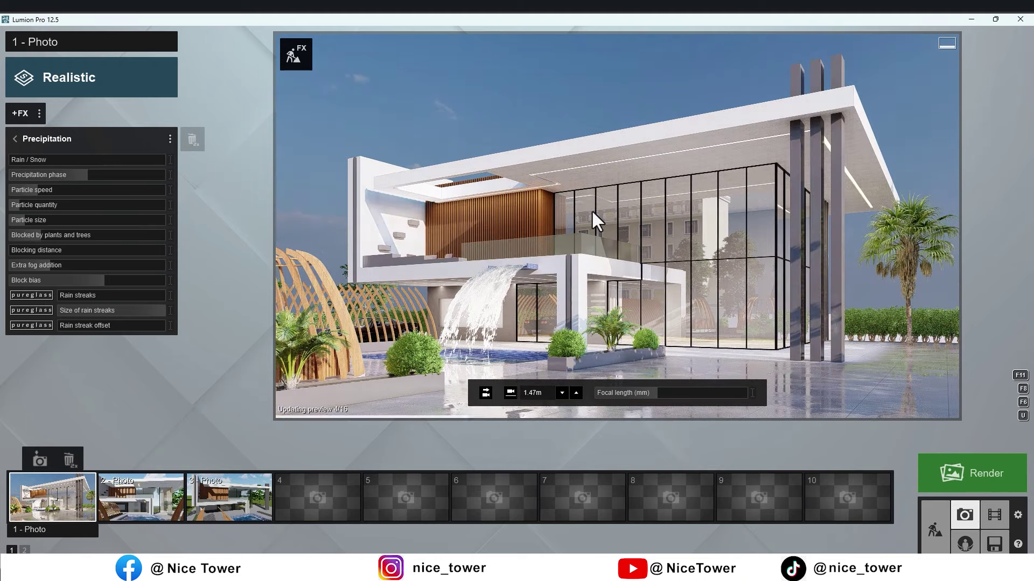
left_click(40, 460)
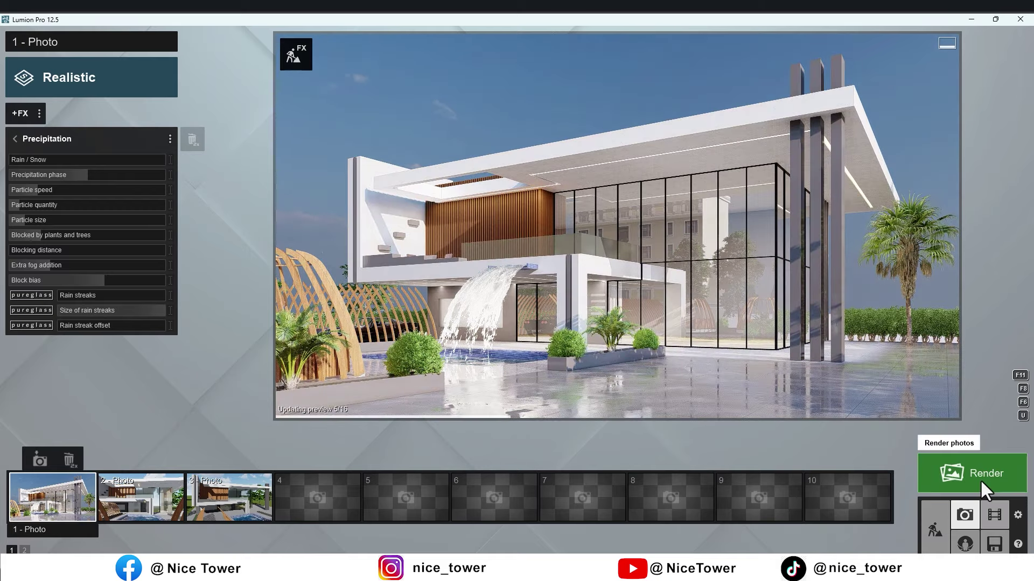
- Render Photo 1 at desktop 1920x1080 and save it as 01 in a new jpg folder in villa 009
left_click(980, 480)
left_click(450, 442)
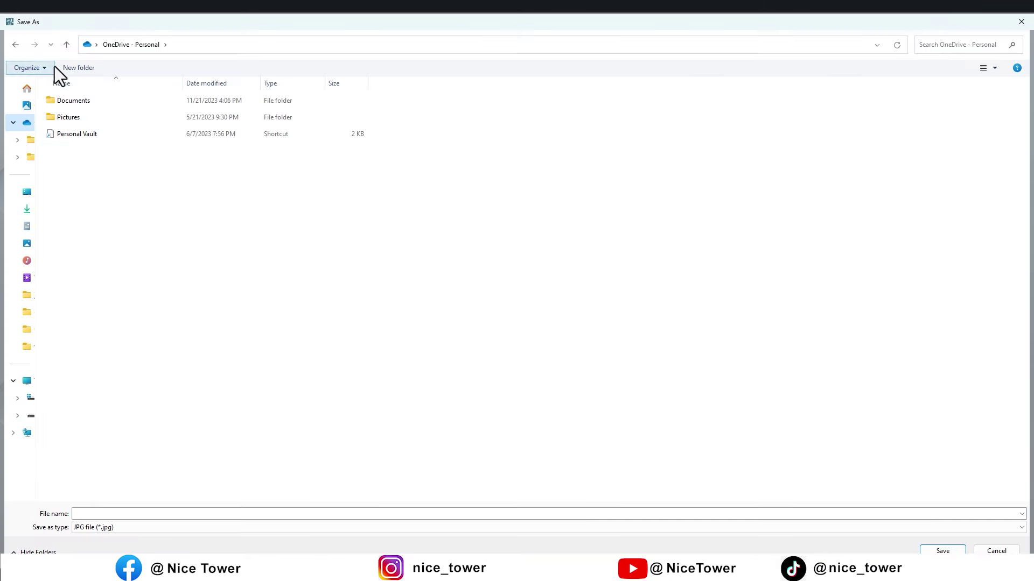
left_click(16, 46)
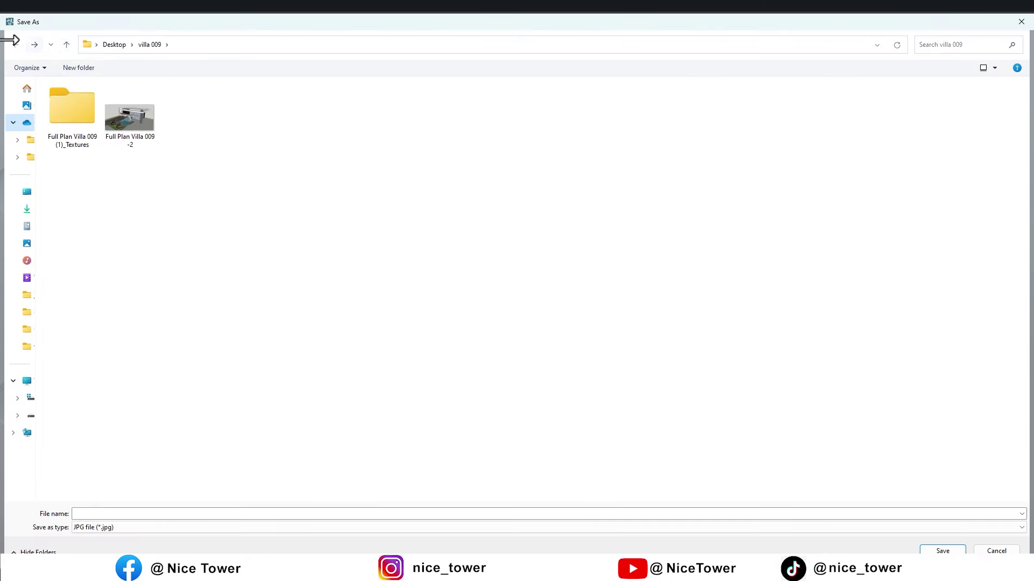
left_click(76, 67)
type("jpg")
key("Return")
double_click(200, 121)
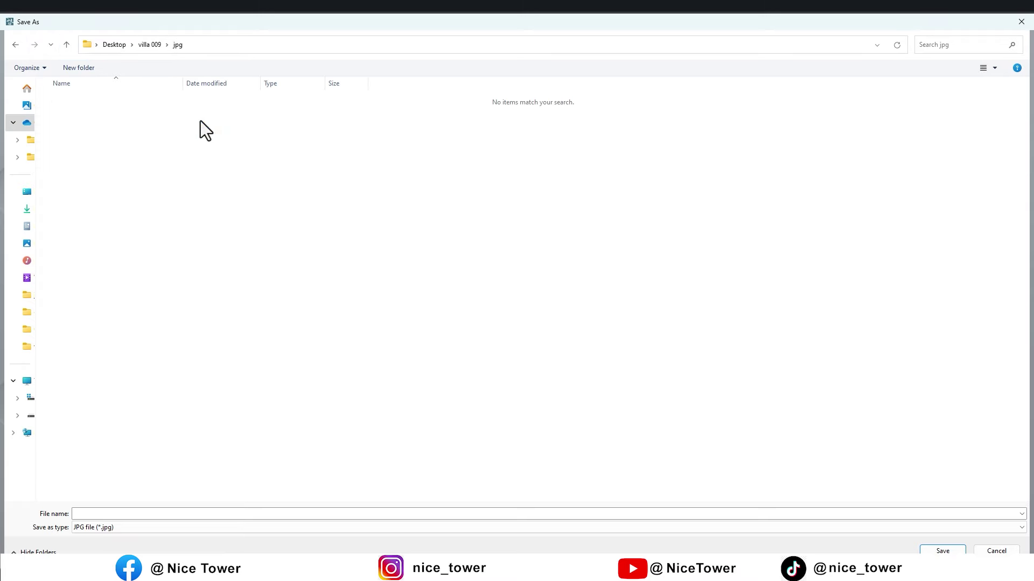
type("01")
key("Return")
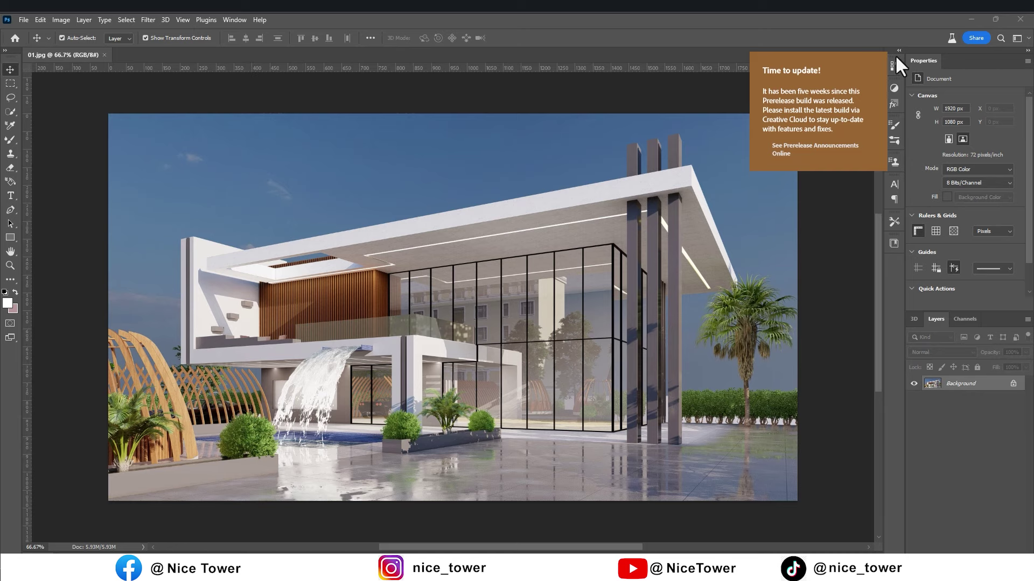
- Apply the Camera Raw Filter, raising exposure, texture and contrast and lowering saturation
left_click(896, 54)
left_click(148, 20)
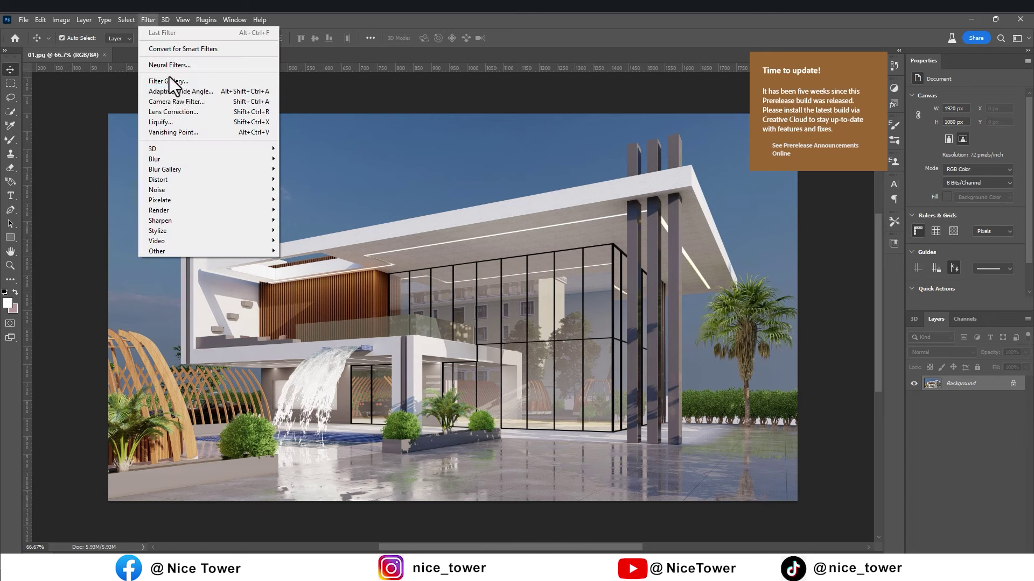
left_click(183, 103)
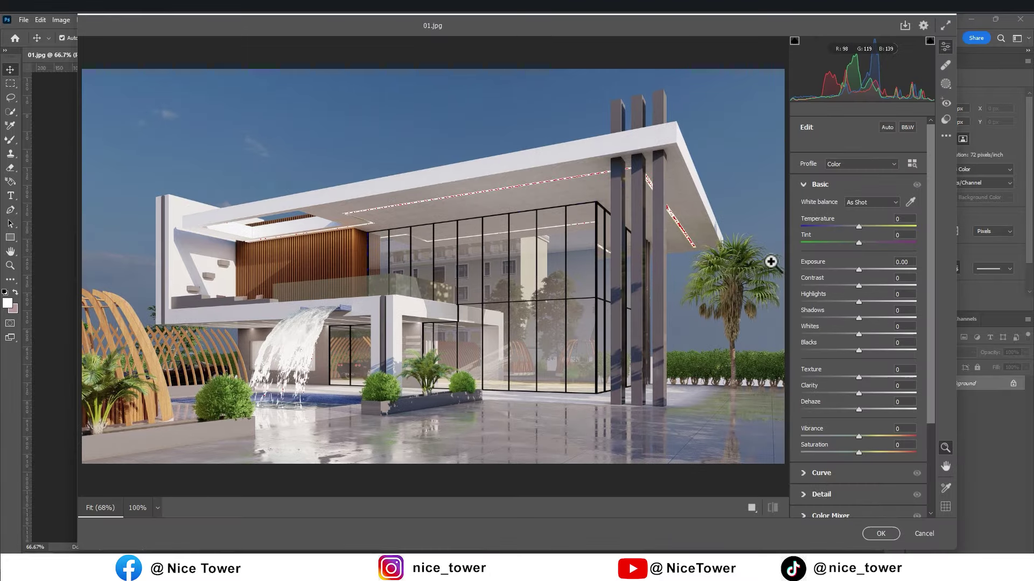
left_click_drag(859, 269, 862, 269)
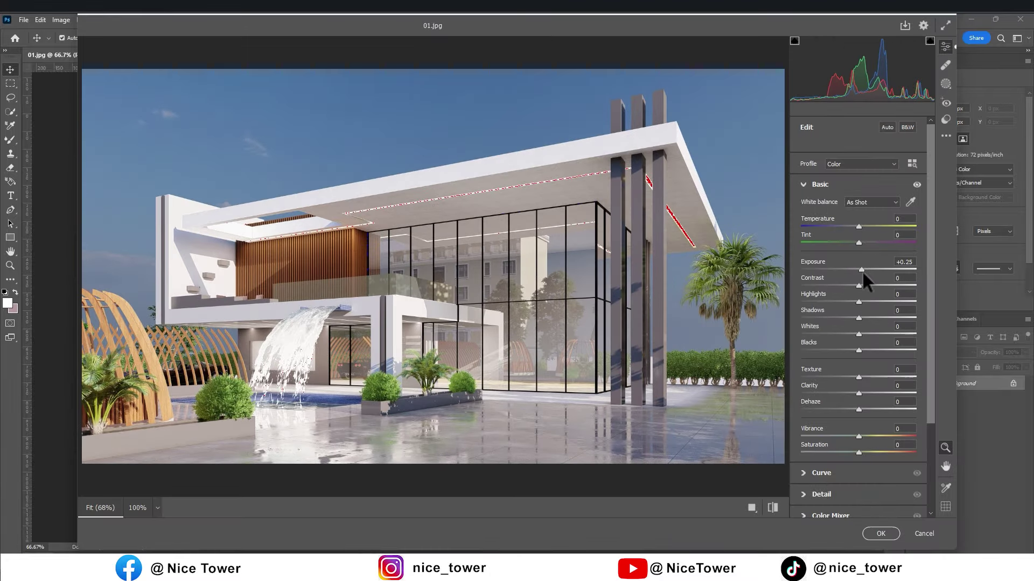
left_click_drag(858, 377, 870, 377)
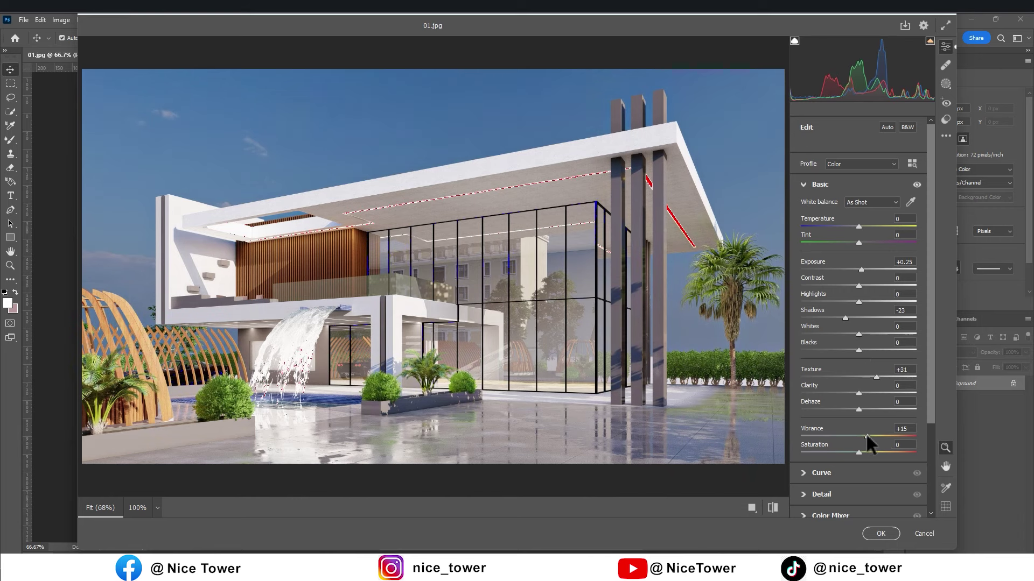
mouse_move(860, 452)
left_mouse_down()
mouse_move(839, 452)
mouse_move(856, 453)
left_mouse_up()
left_click_drag(859, 285, 889, 286)
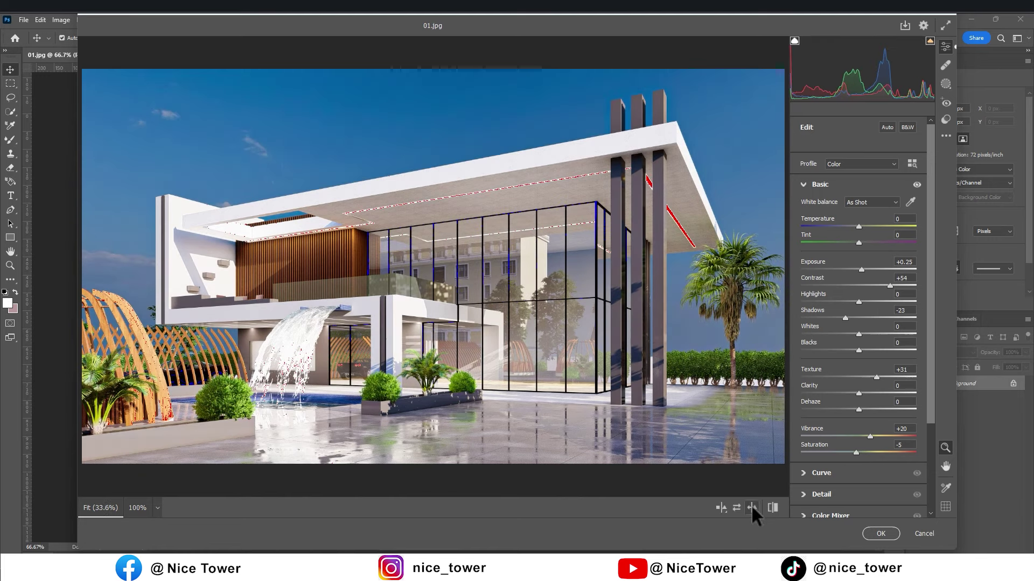
- Compare before/after, ease texture to +14 and contrast to +45, then apply
left_click(752, 507)
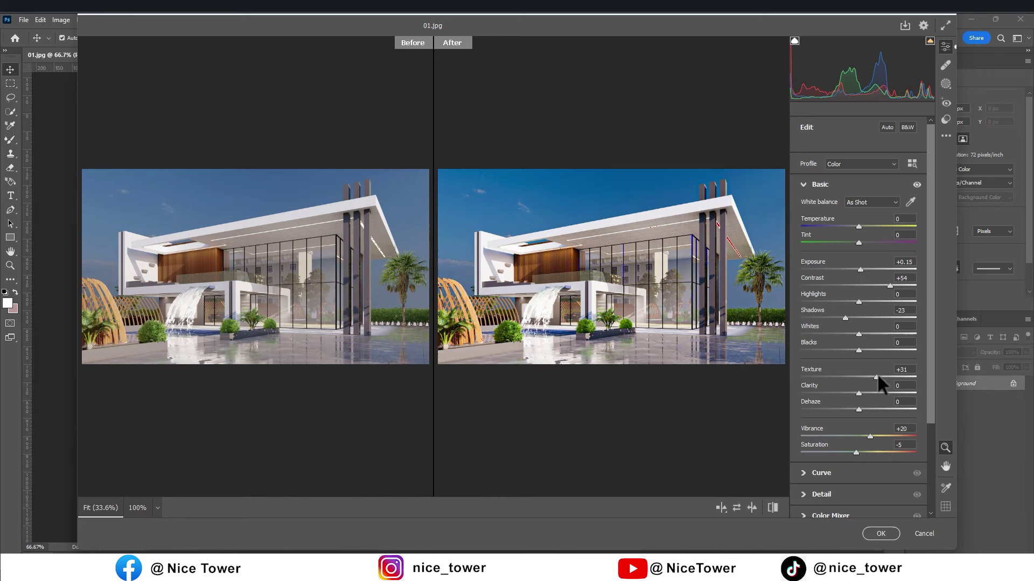
left_click_drag(868, 377, 867, 376)
left_click_drag(888, 284, 883, 285)
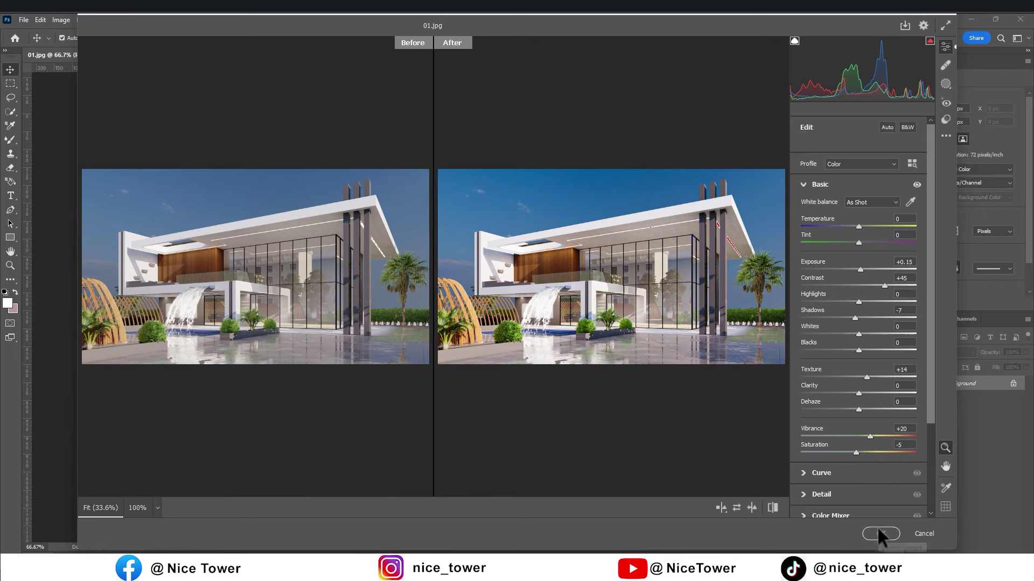
left_click(878, 535)
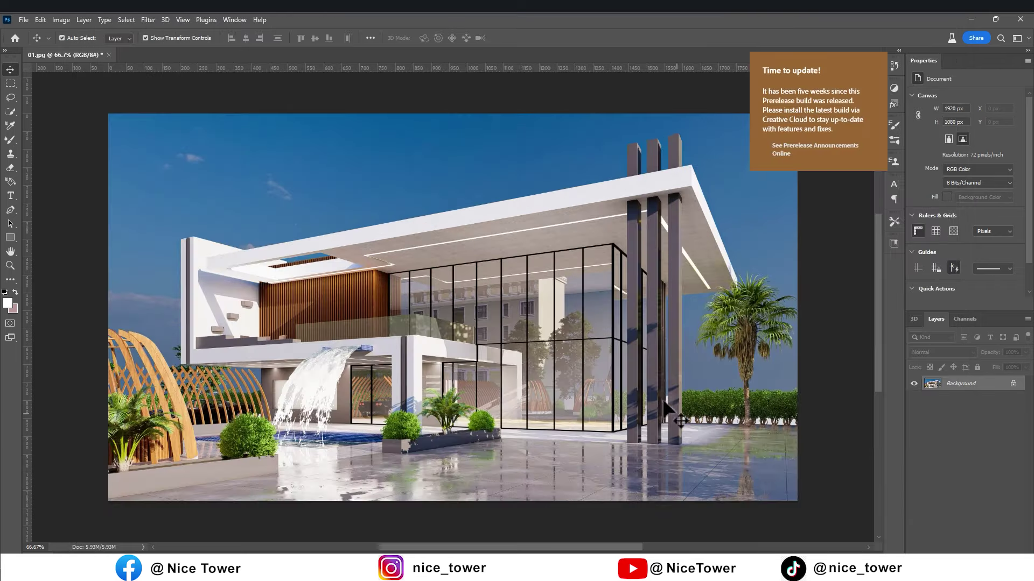
- Export via Save for Web as a maximum-quality JPEG named 'finle'
left_click(23, 19)
left_click(192, 259)
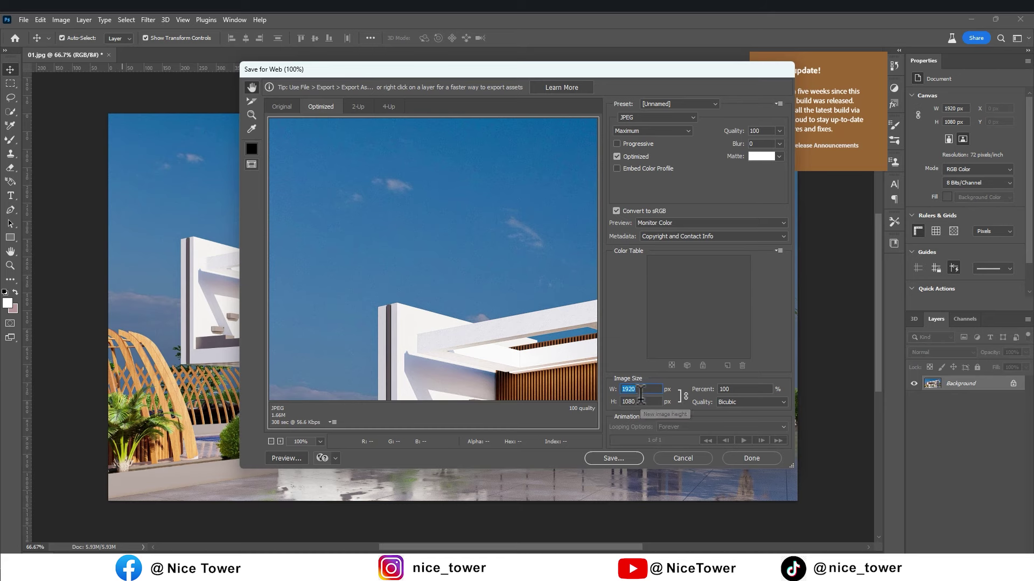
left_click(614, 458)
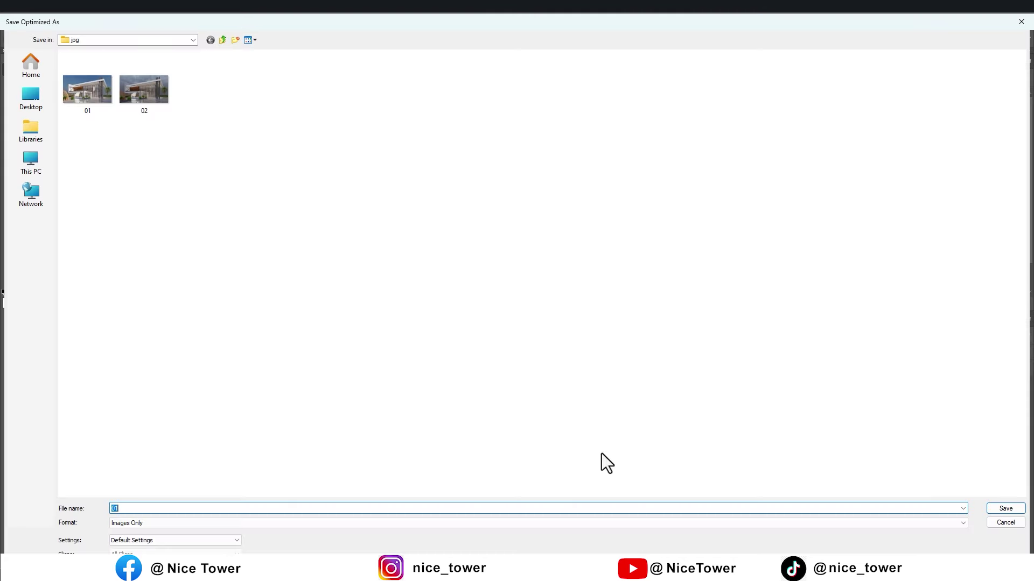
type("finle")
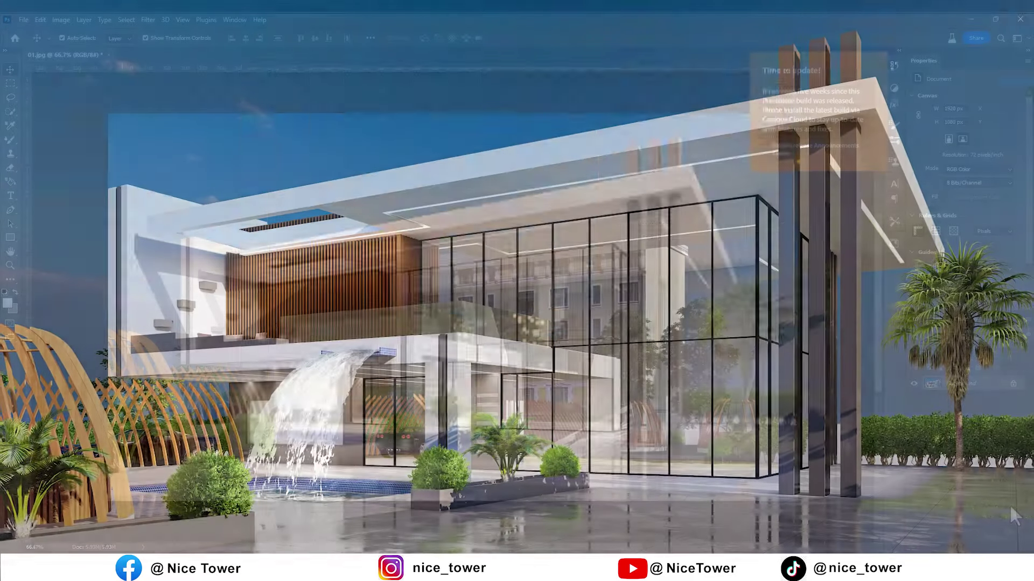